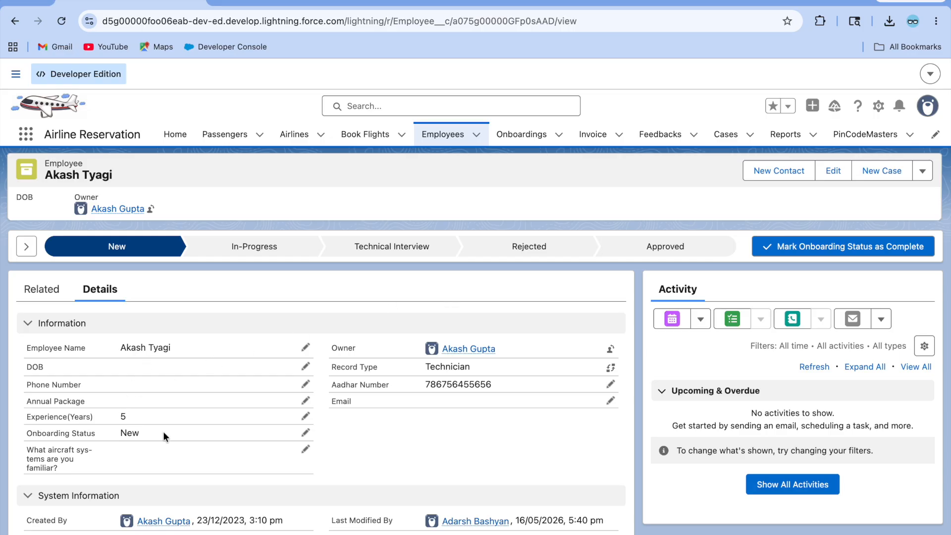
Step: Review the Employee object's fields, record types and each type's assigned page layout in Setup
click(267, 6)
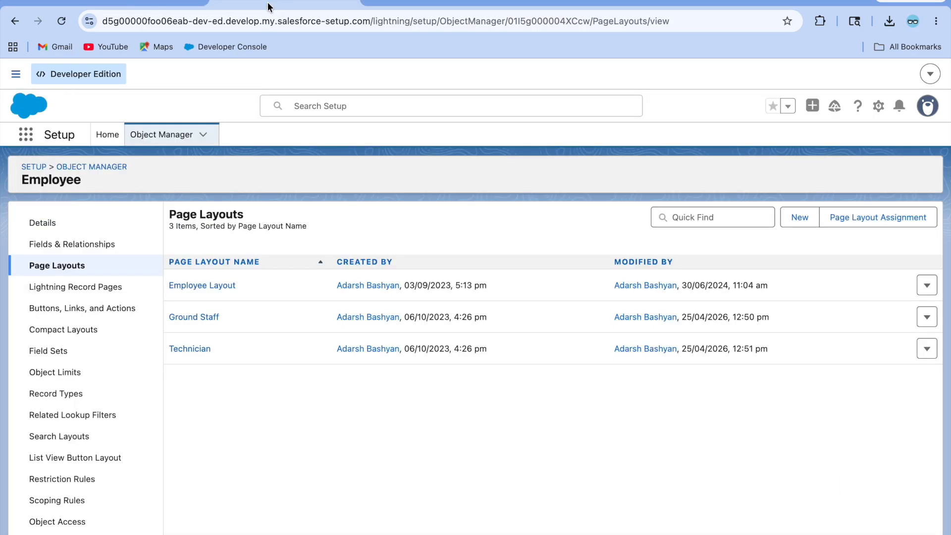
click(70, 243)
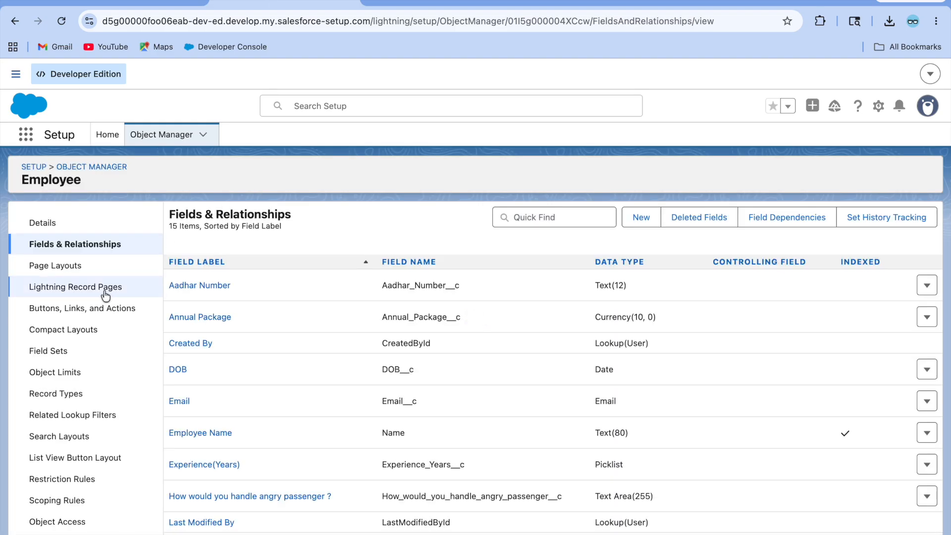
click(70, 268)
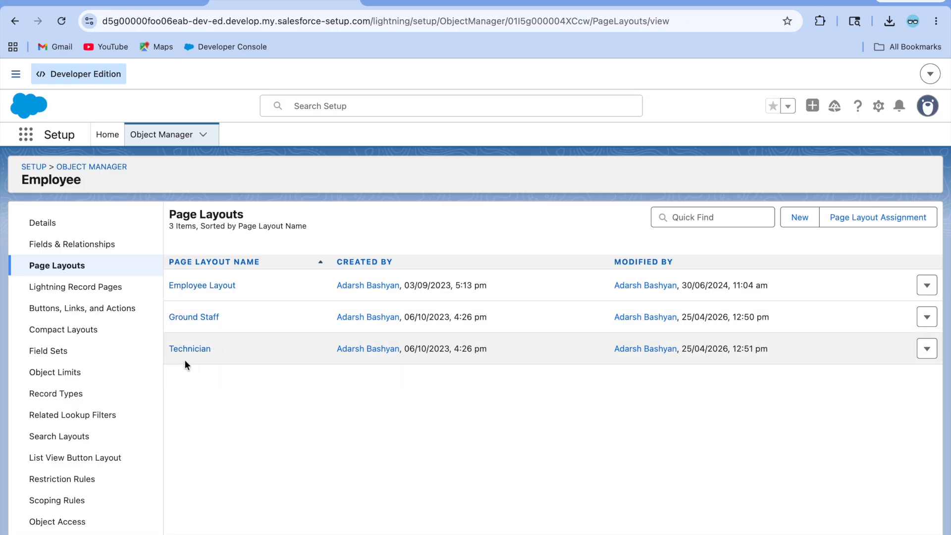
click(75, 393)
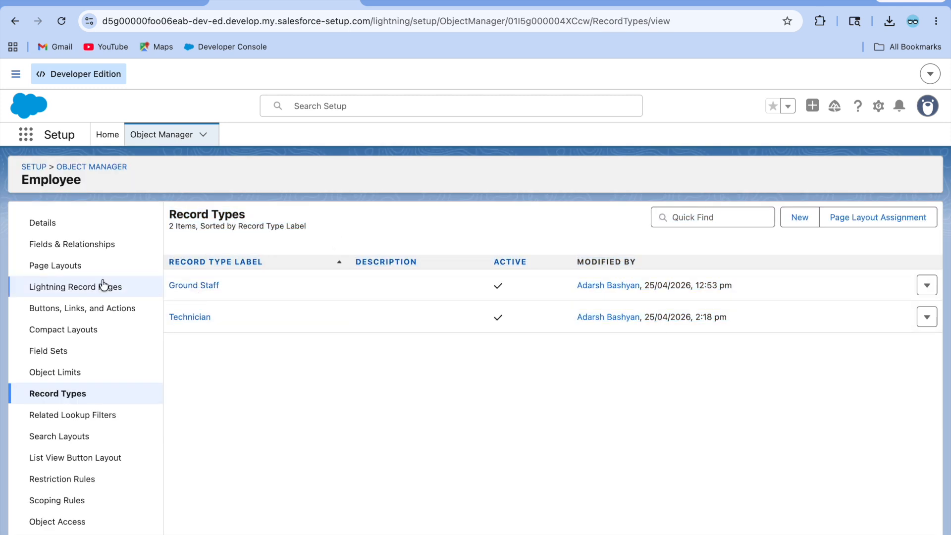
click(867, 219)
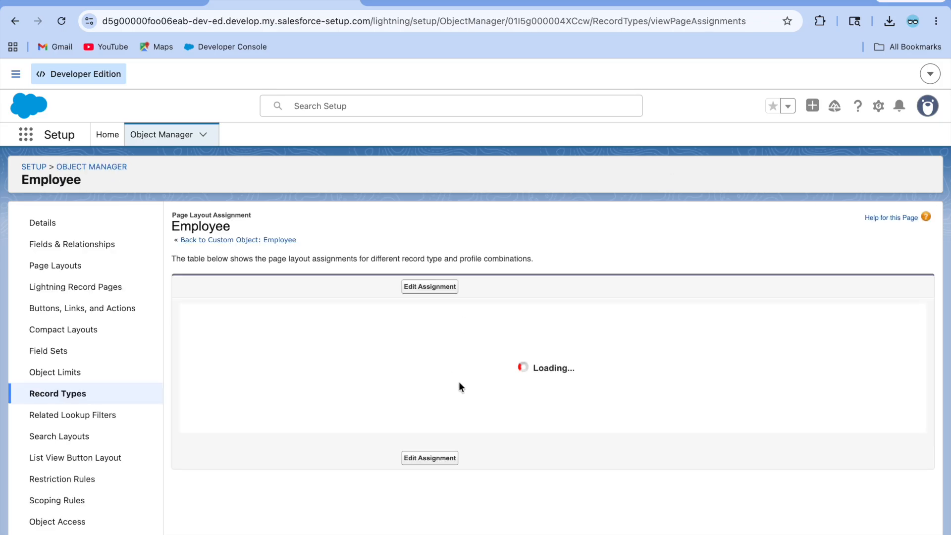
scroll(460, 386, down, 10)
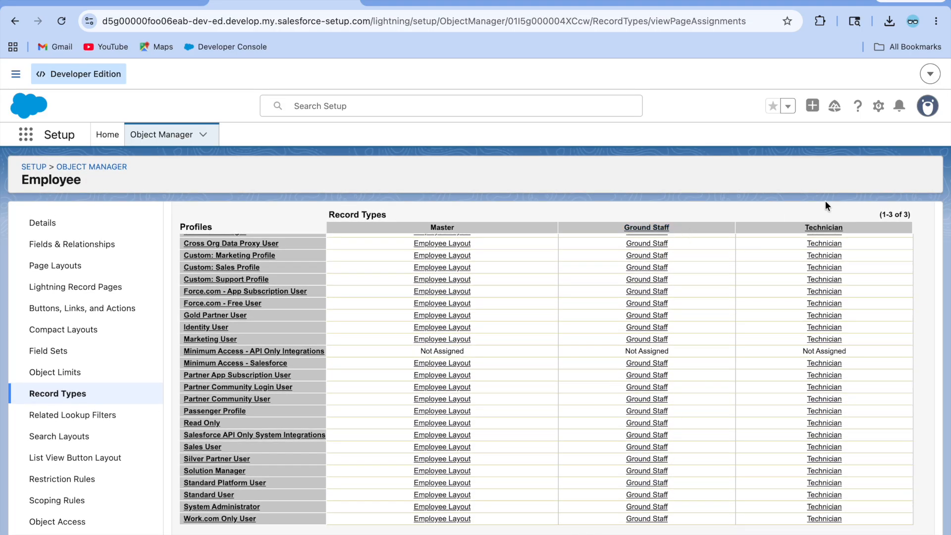
click(98, 267)
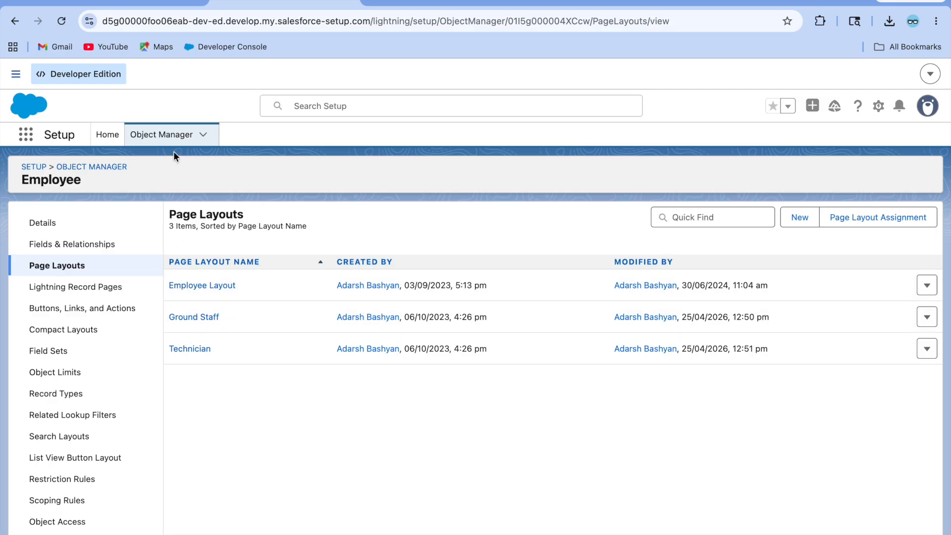
click(119, 2)
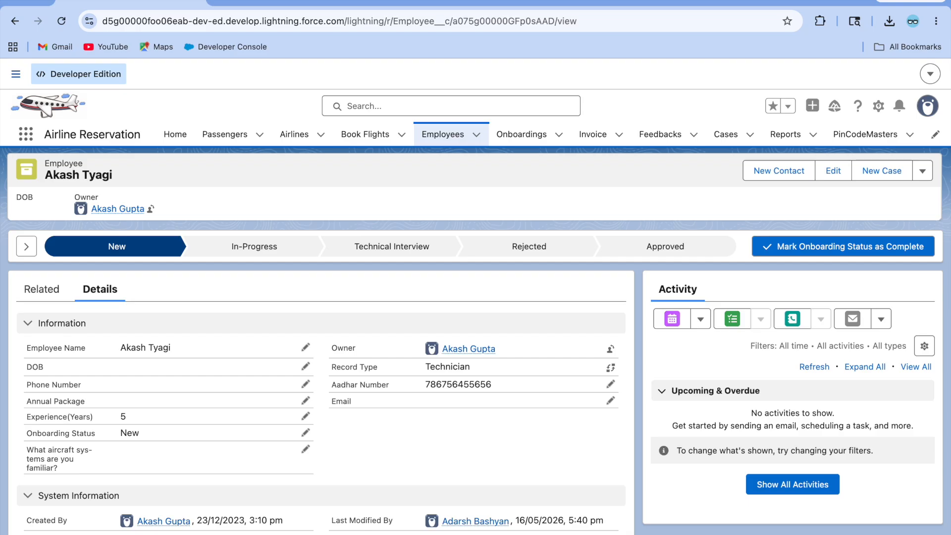
Step: Duplicate the record tab and pin the 'All' list view as the Employees default
click(321, 1)
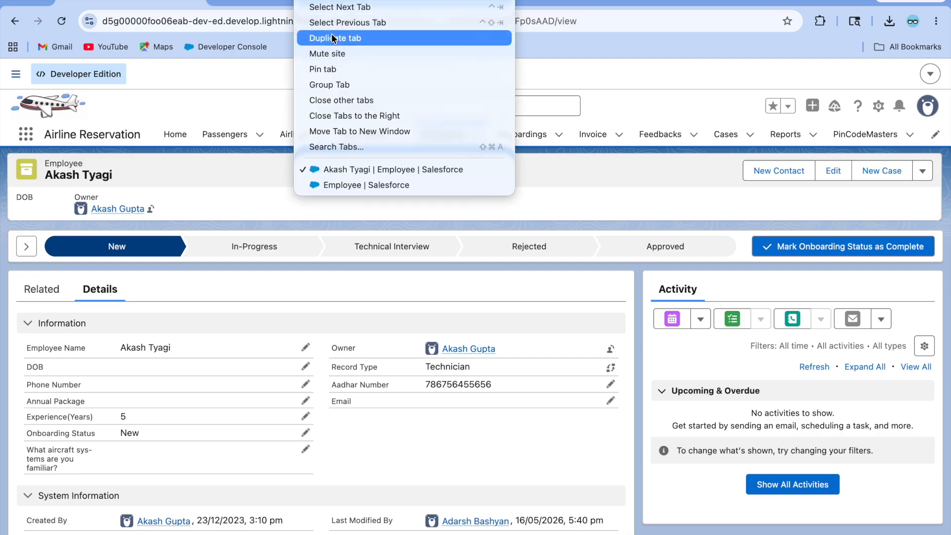
click(332, 37)
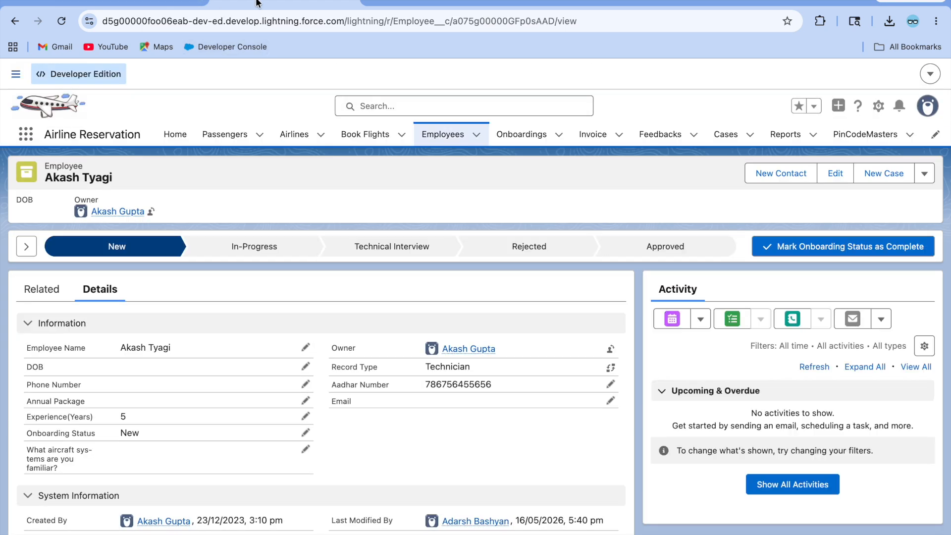
click(442, 134)
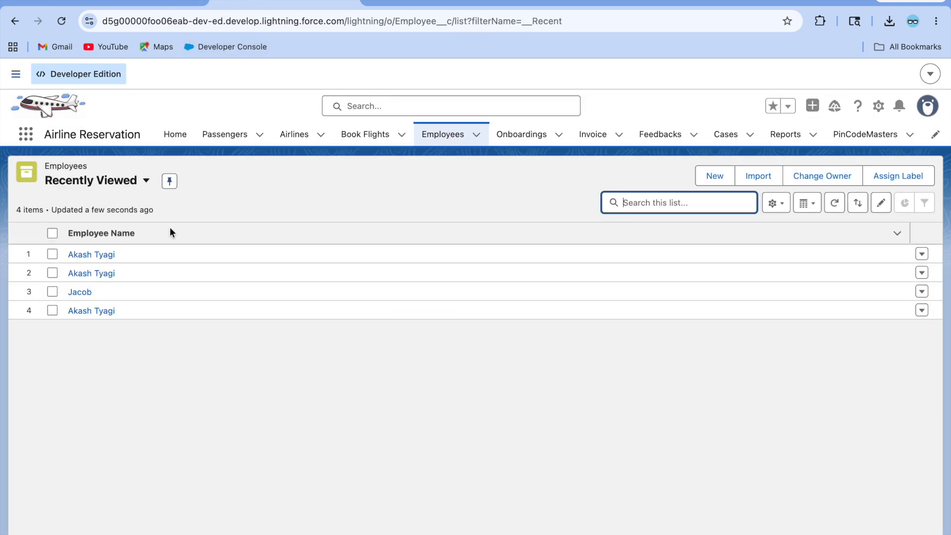
click(783, 204)
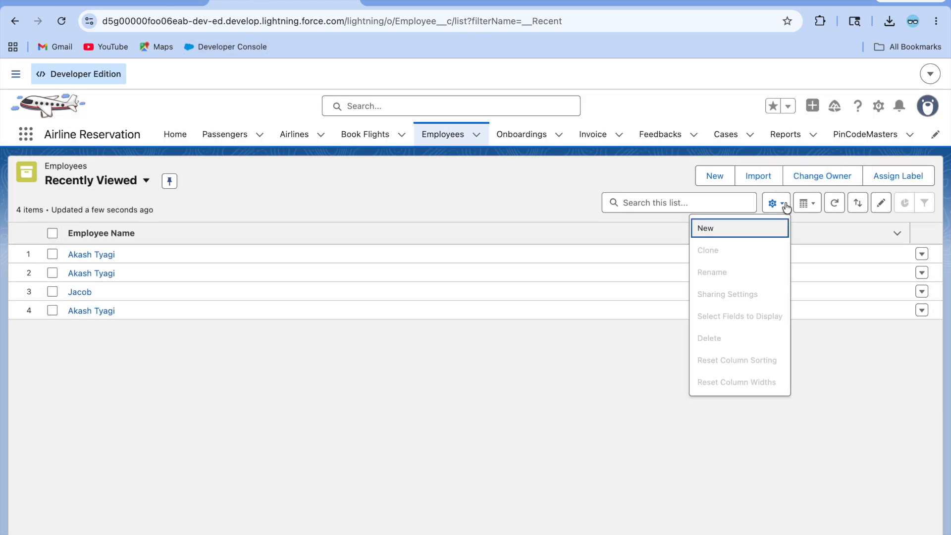
click(123, 191)
click(118, 263)
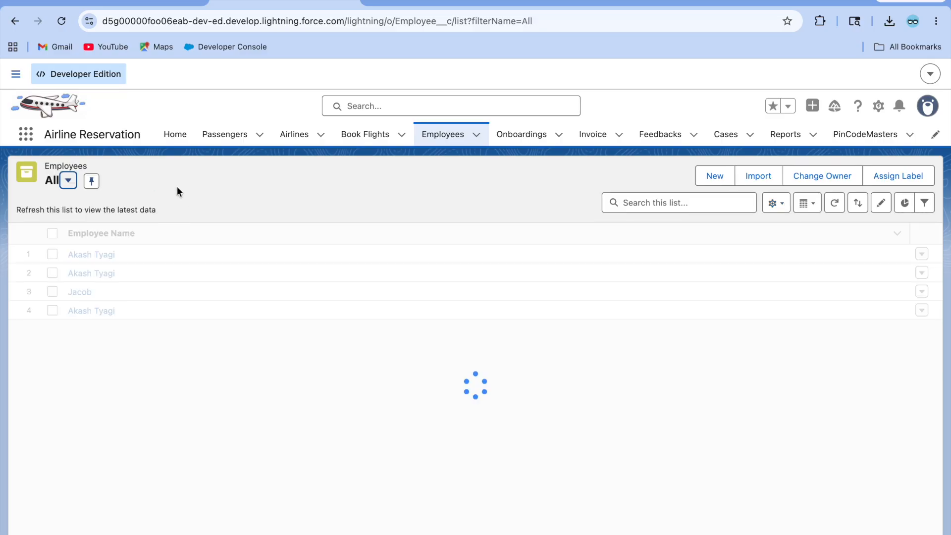
click(93, 188)
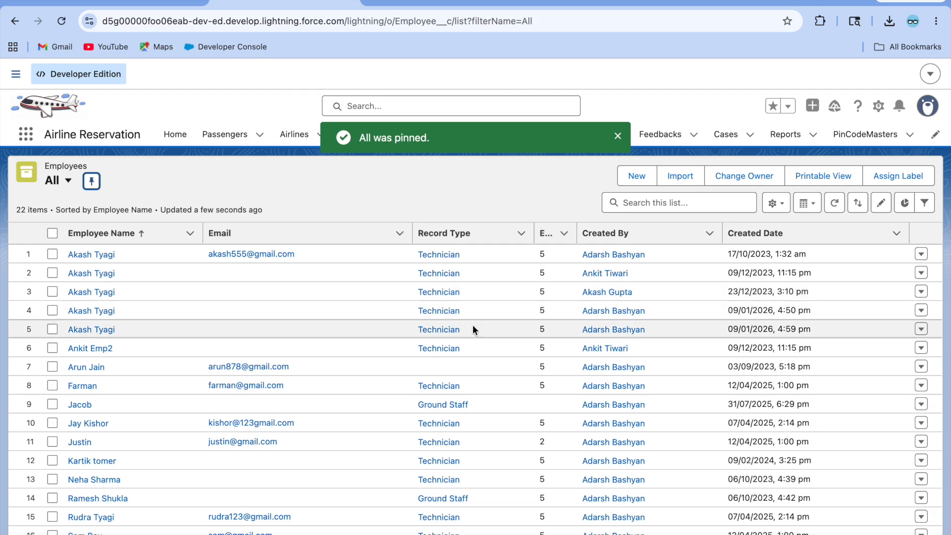
Step: Open a Ground Staff employee's record and compare it with the Technician record
click(82, 404)
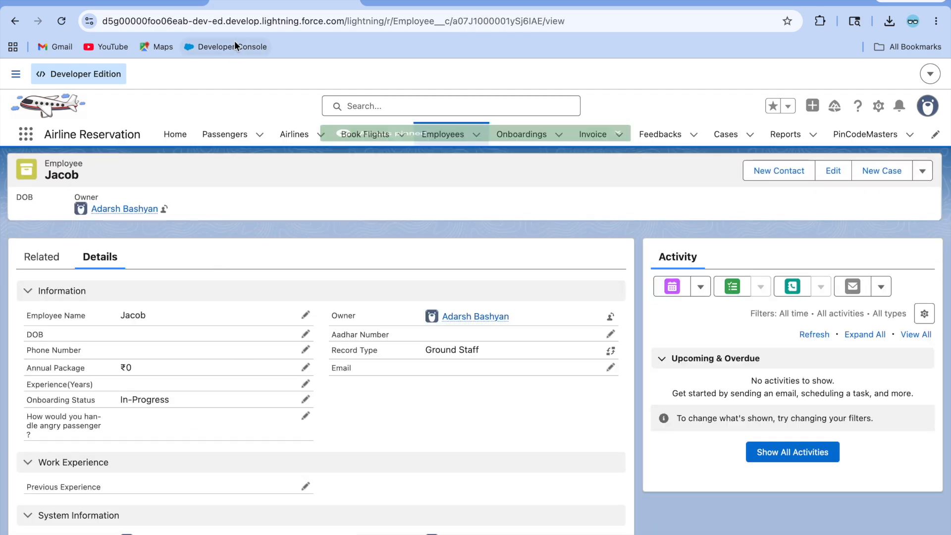
click(147, 1)
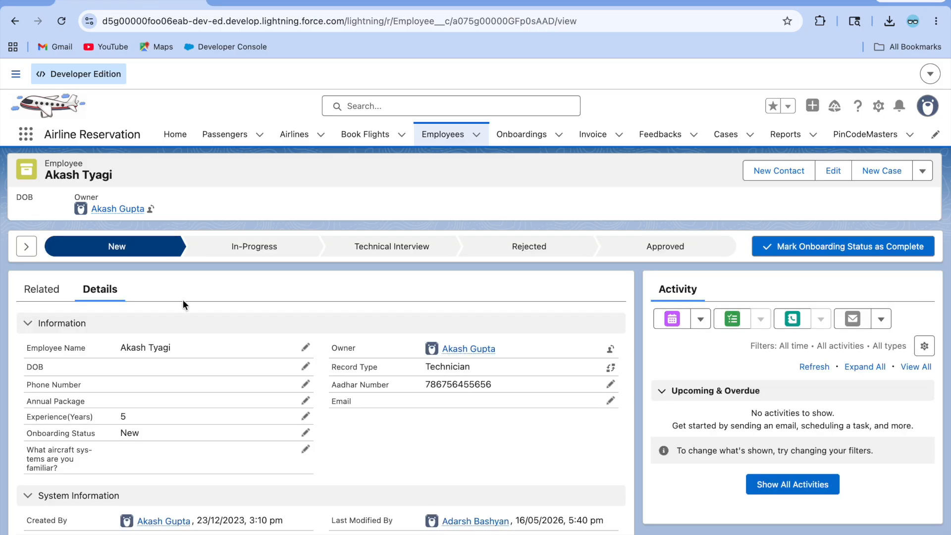
click(263, 3)
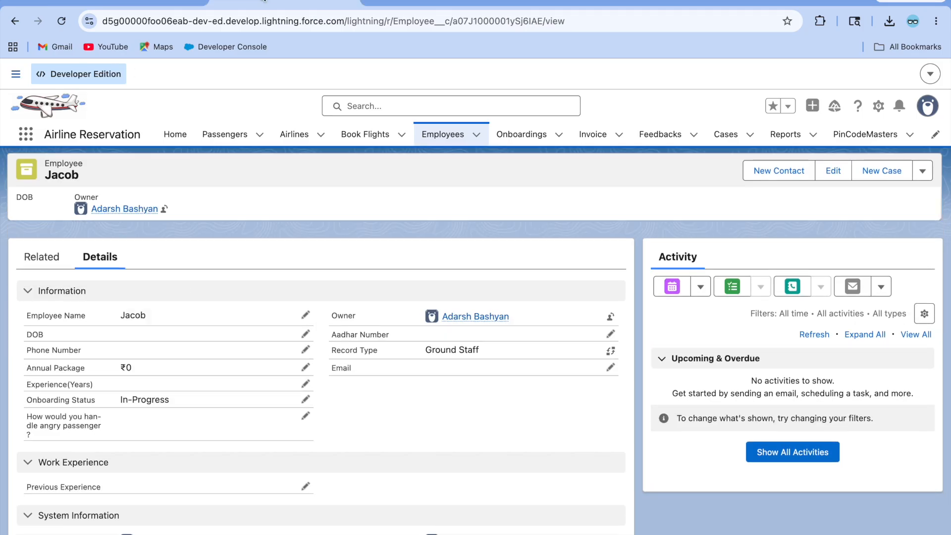
click(148, 2)
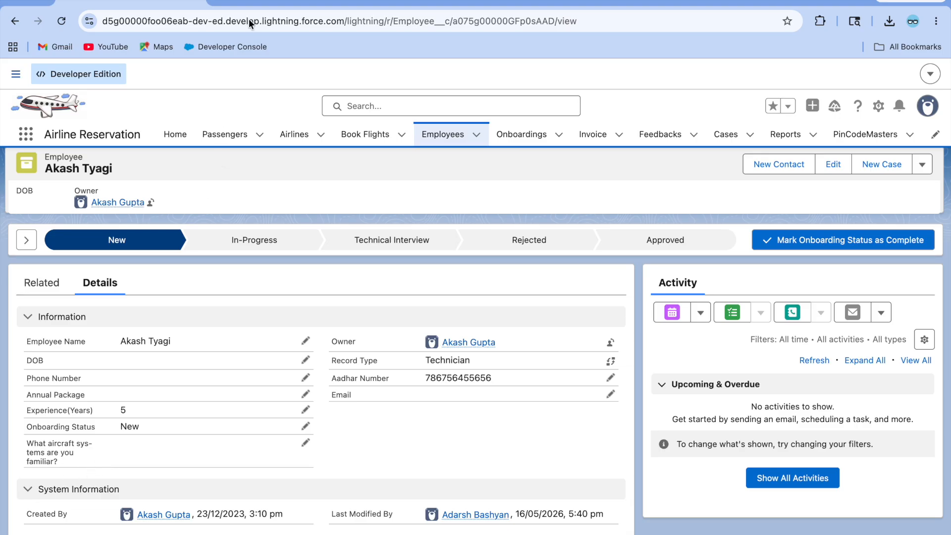
click(266, 1)
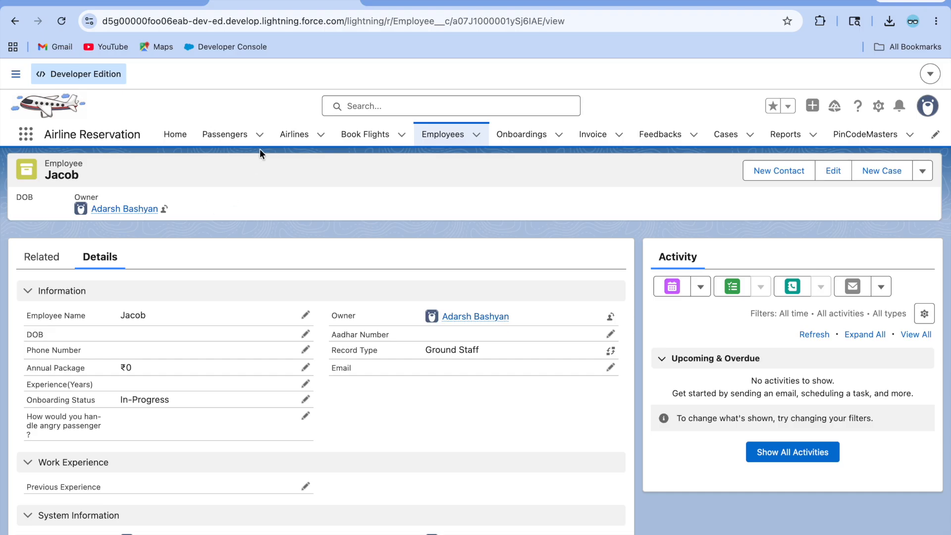
click(135, 7)
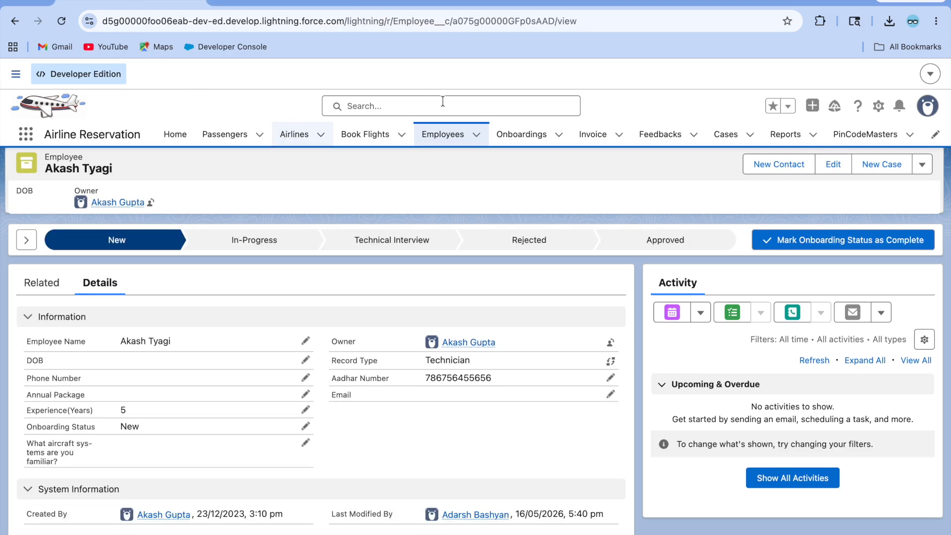
click(451, 142)
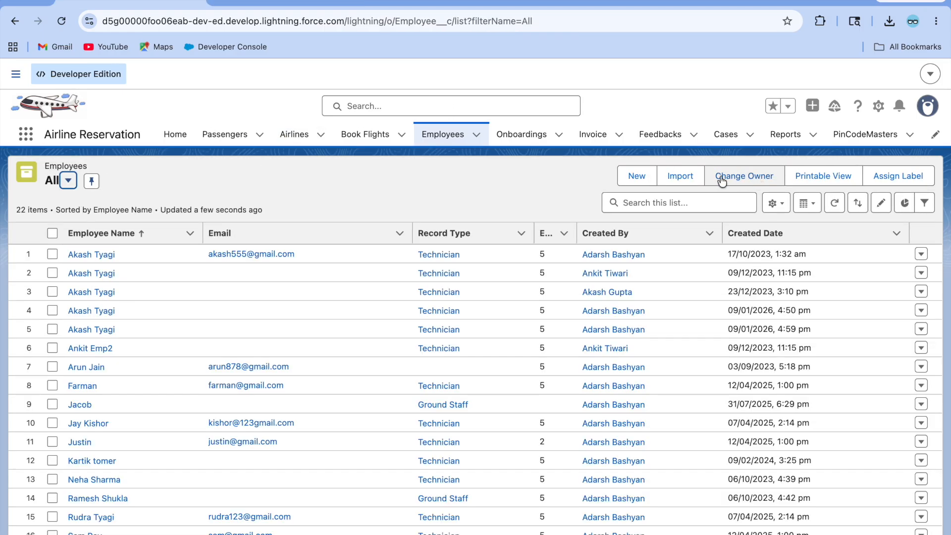
Step: Compare the Technician and Ground Staff new-employee forms, cancelling each without saving
click(631, 174)
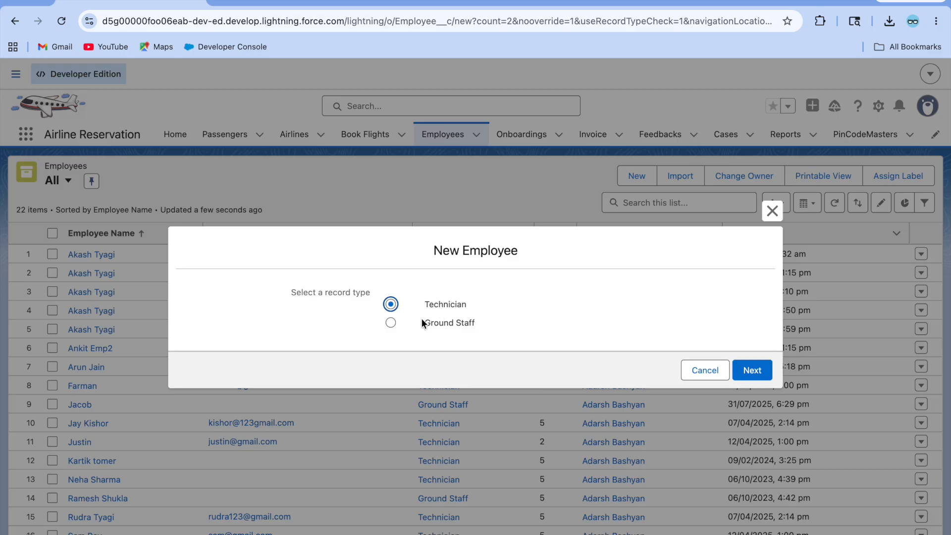
click(752, 368)
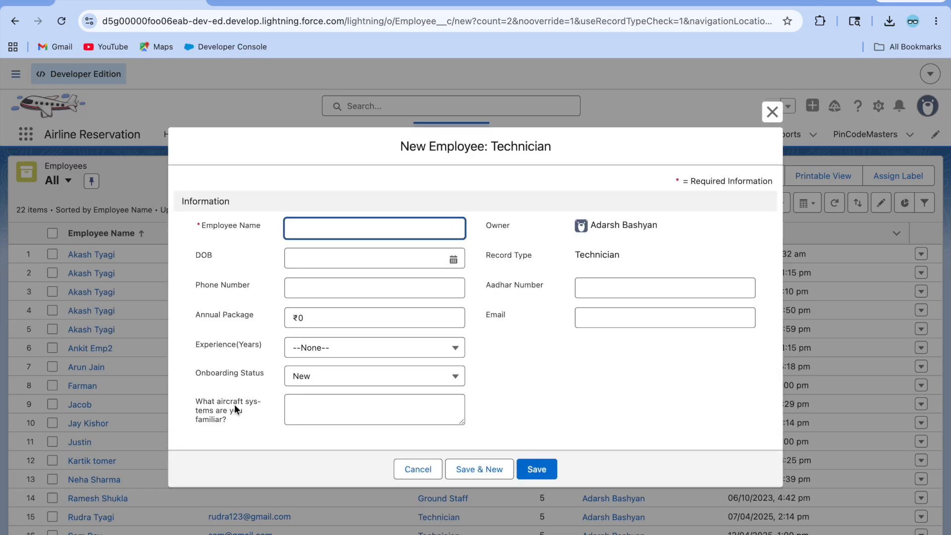
click(418, 470)
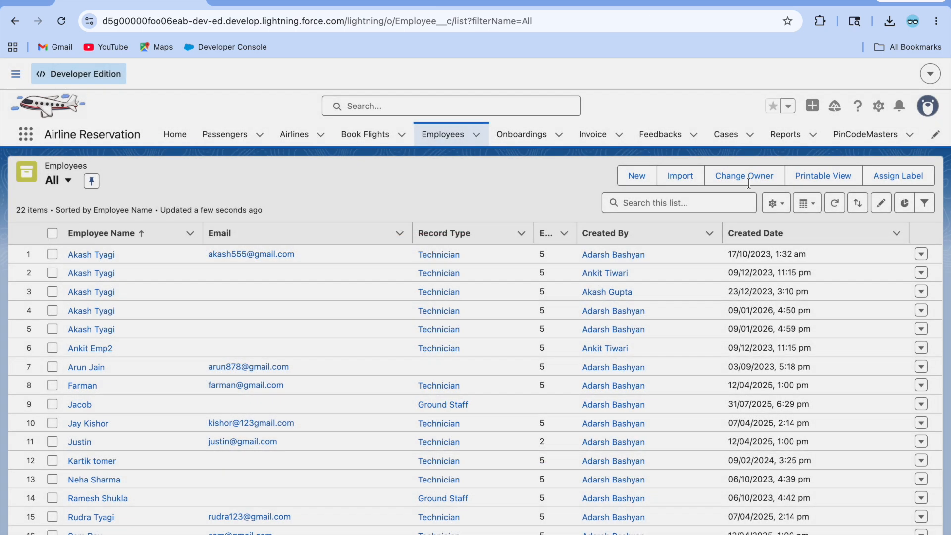
click(642, 177)
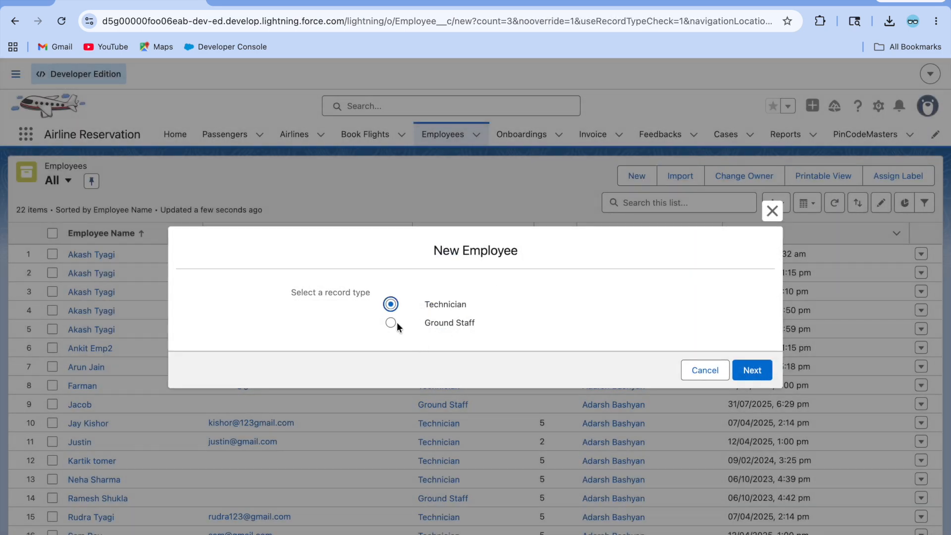
click(754, 371)
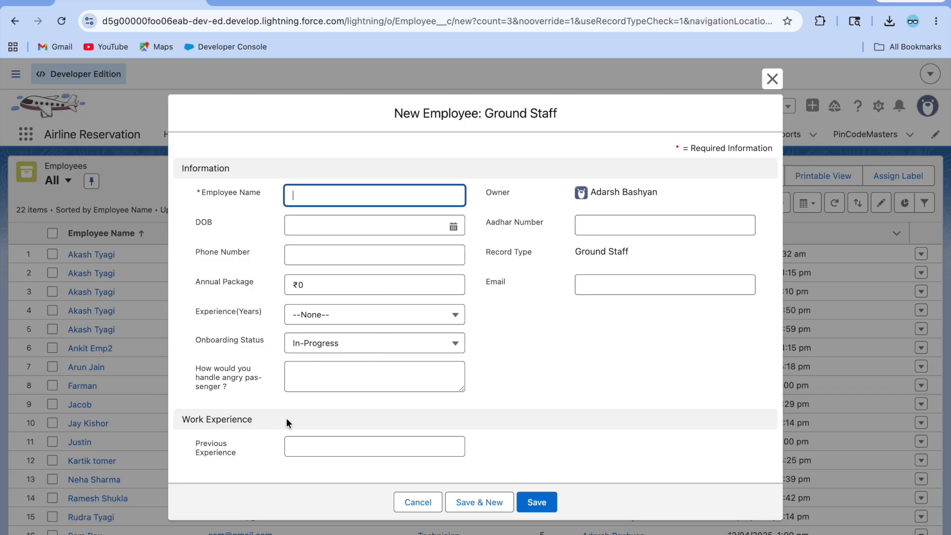
click(418, 502)
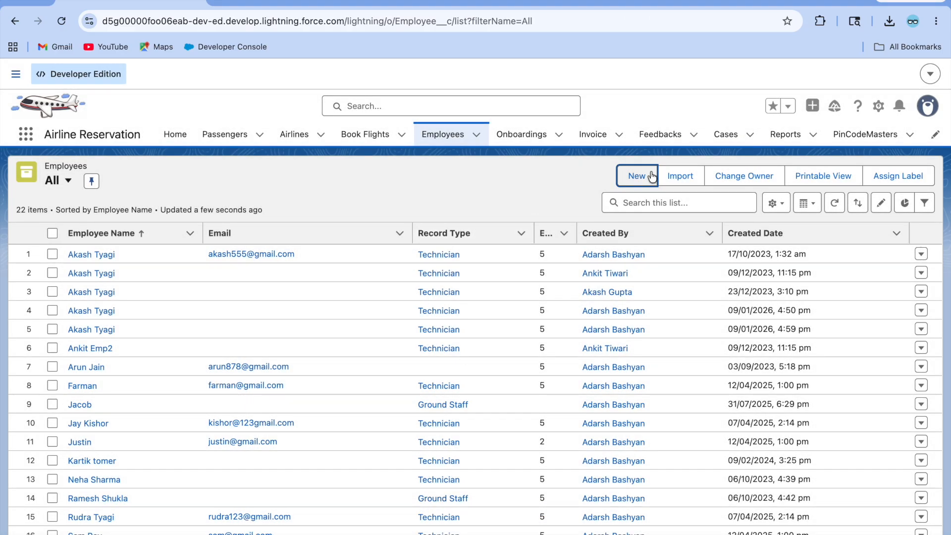
click(548, 185)
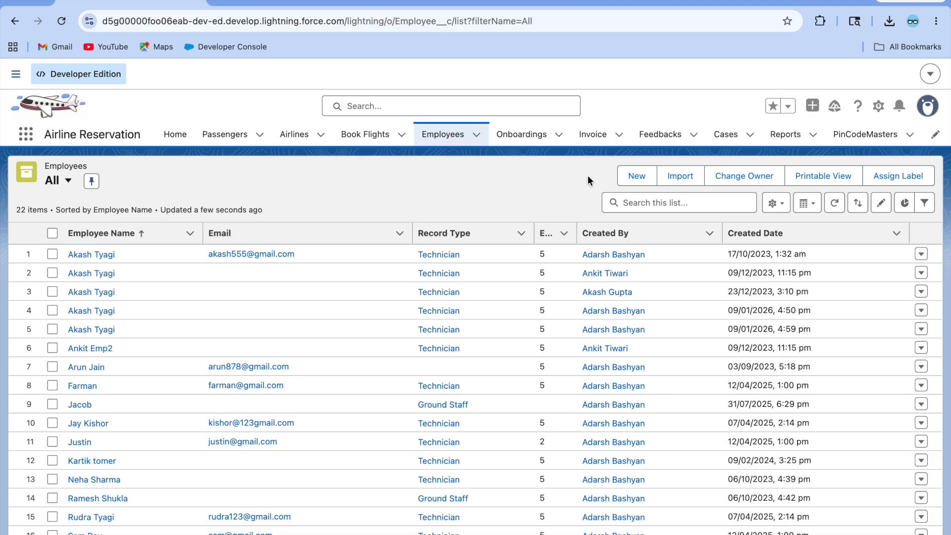
Step: Bring up the Employee object's Record Types page in Setup
click(638, 173)
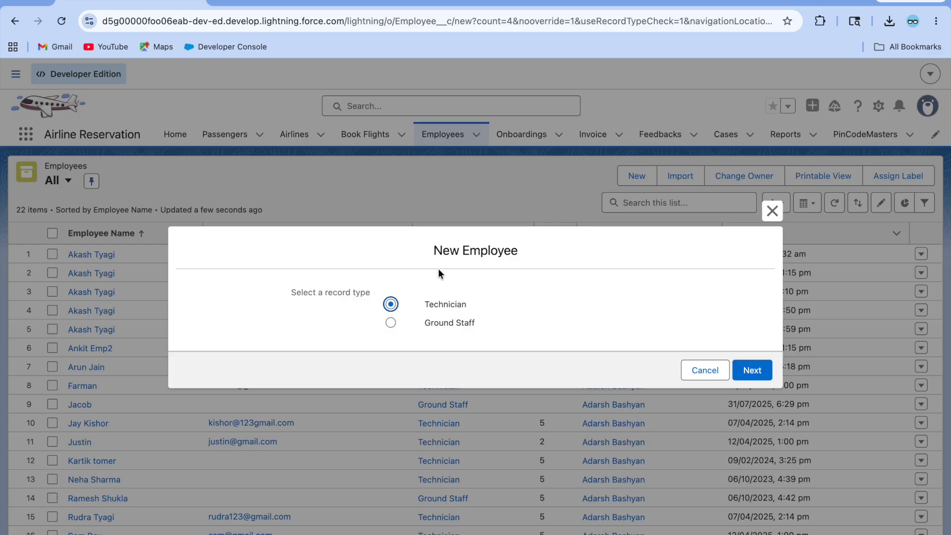
click(273, 2)
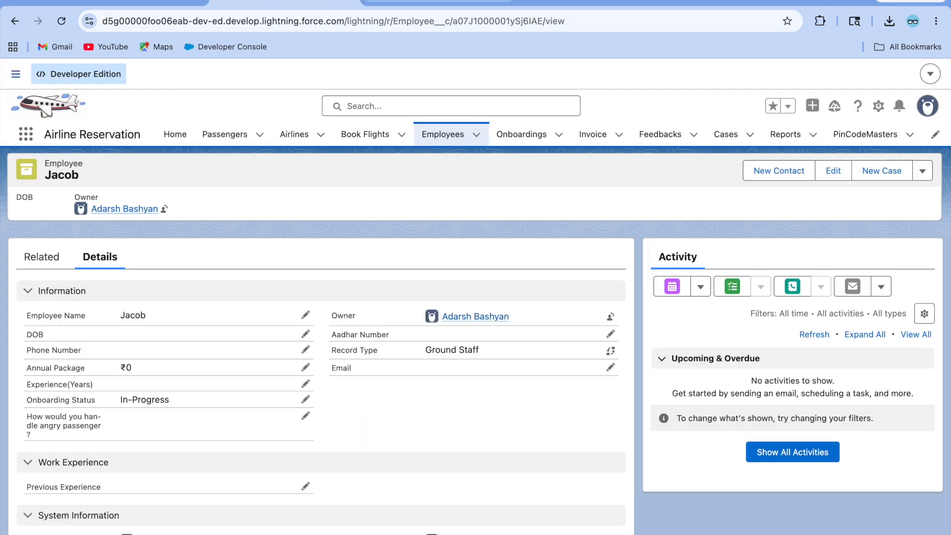
click(396, 1)
click(73, 396)
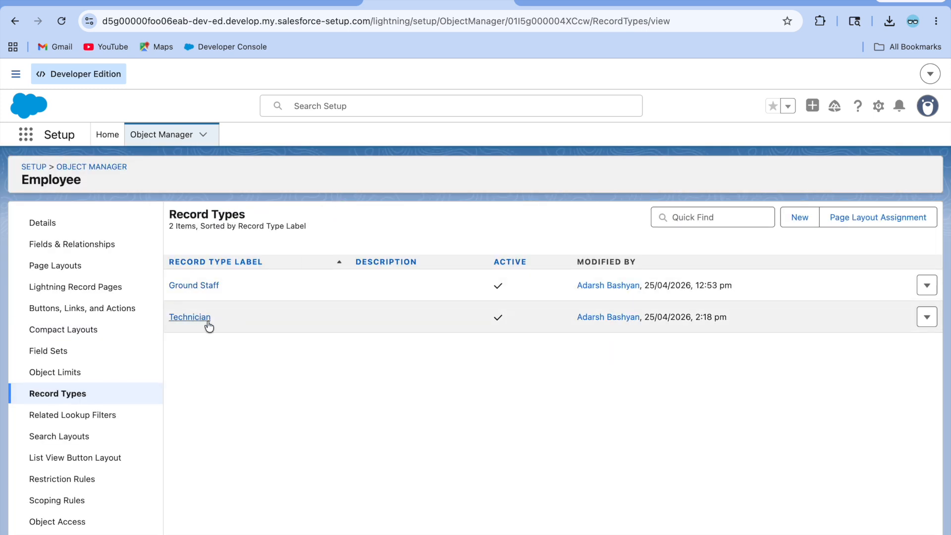
Step: Open the Ground Staff page layout in the layout editor
click(71, 279)
click(73, 263)
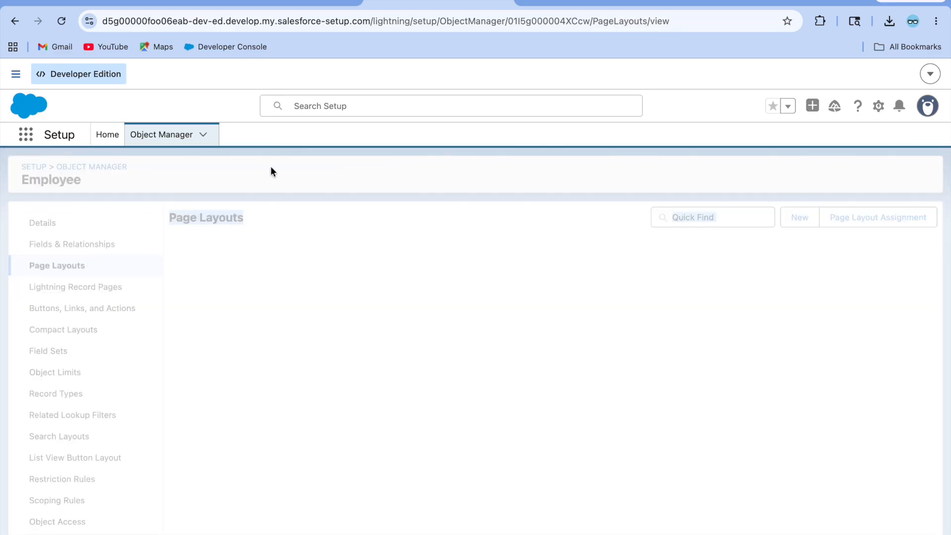
click(198, 316)
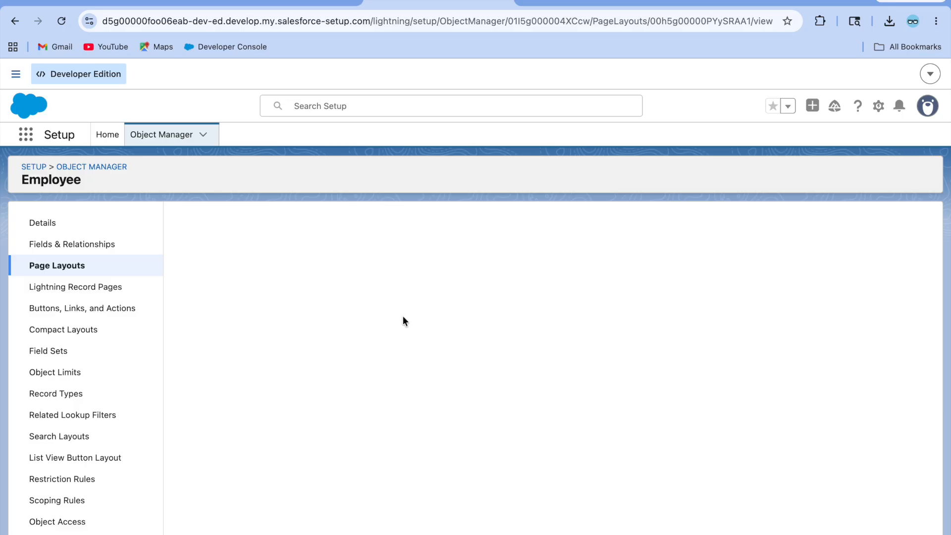
scroll(427, 426, down, 6)
scroll(427, 426, down, 2)
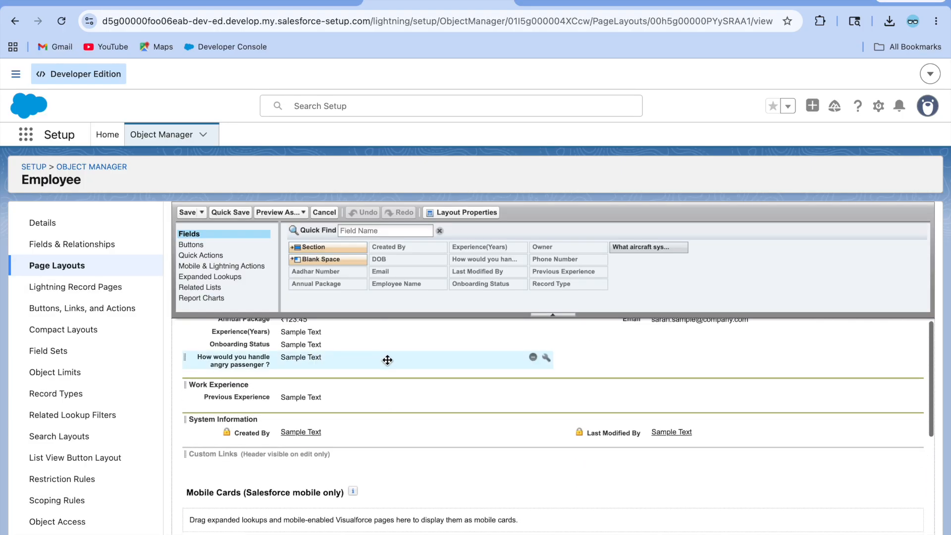
Step: Place the 'What aircraft systems are you familiar?' field below Email in the Information section
click(130, 4)
click(264, 2)
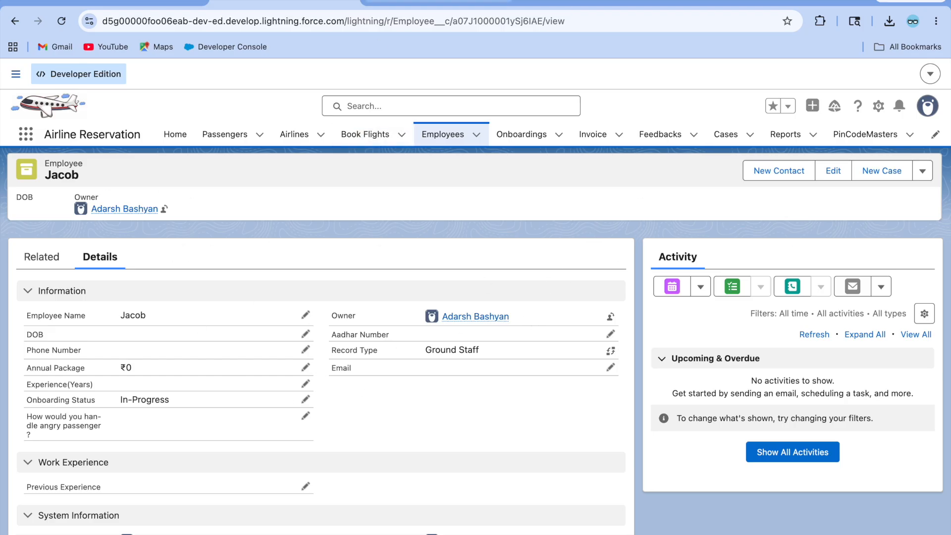
click(402, 3)
scroll(310, 392, up, 5)
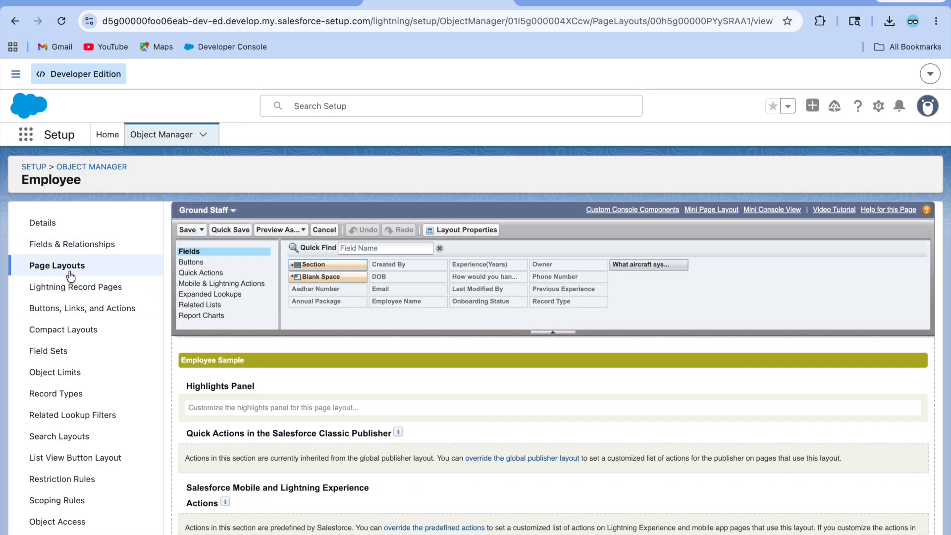
scroll(299, 409, down, 10)
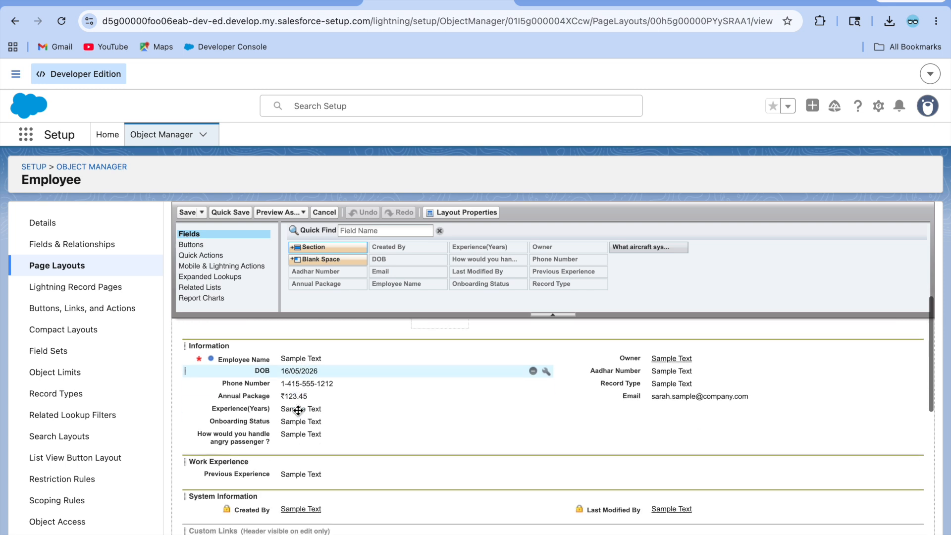
click(632, 247)
drag(632, 248, 626, 415)
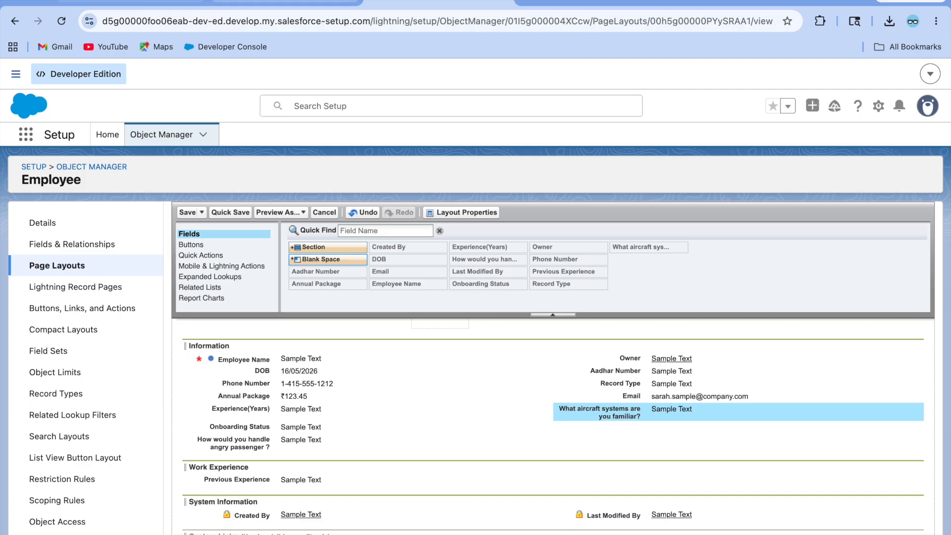
click(274, 2)
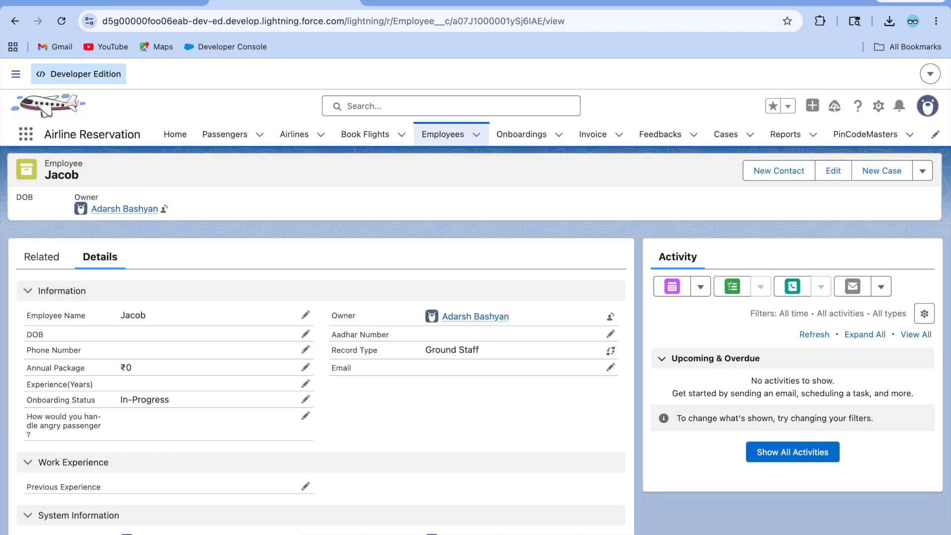
Step: Save the Ground Staff layout and reload the employee record to show the new field
click(408, 4)
click(187, 212)
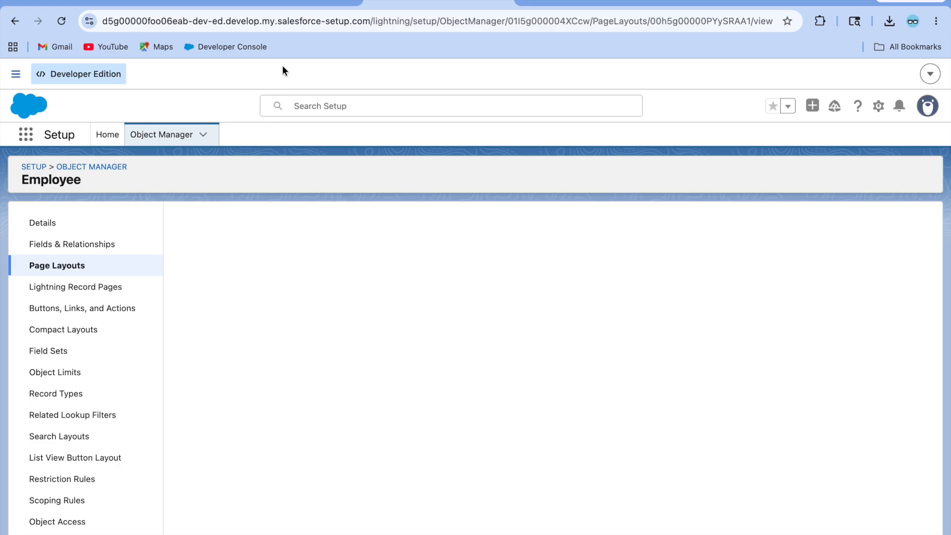
click(287, 7)
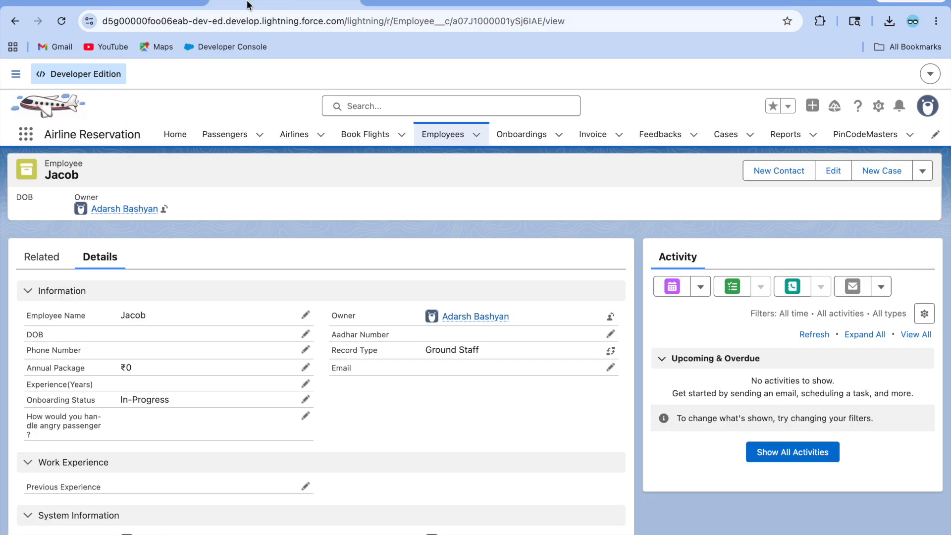
click(63, 28)
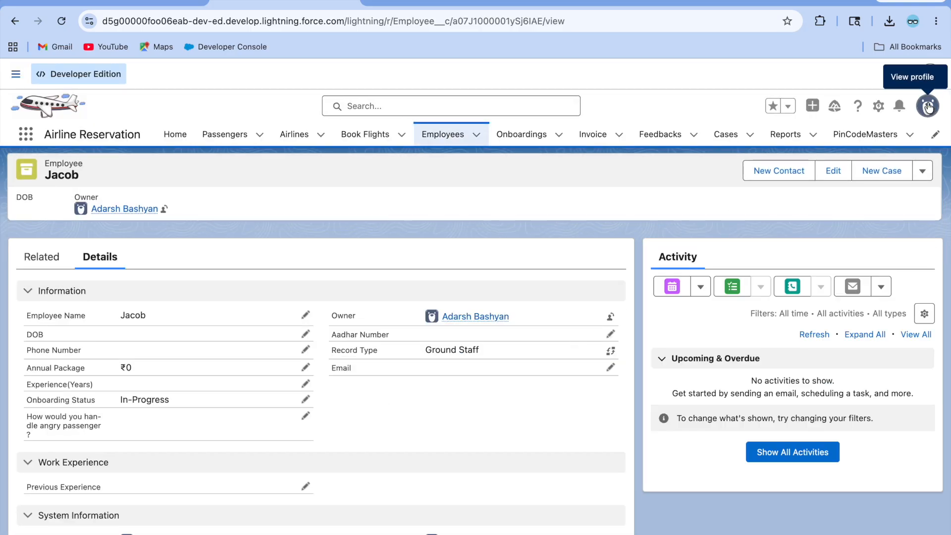
Step: Switch the display density to Comfy and refresh the page
click(927, 105)
click(752, 195)
click(740, 216)
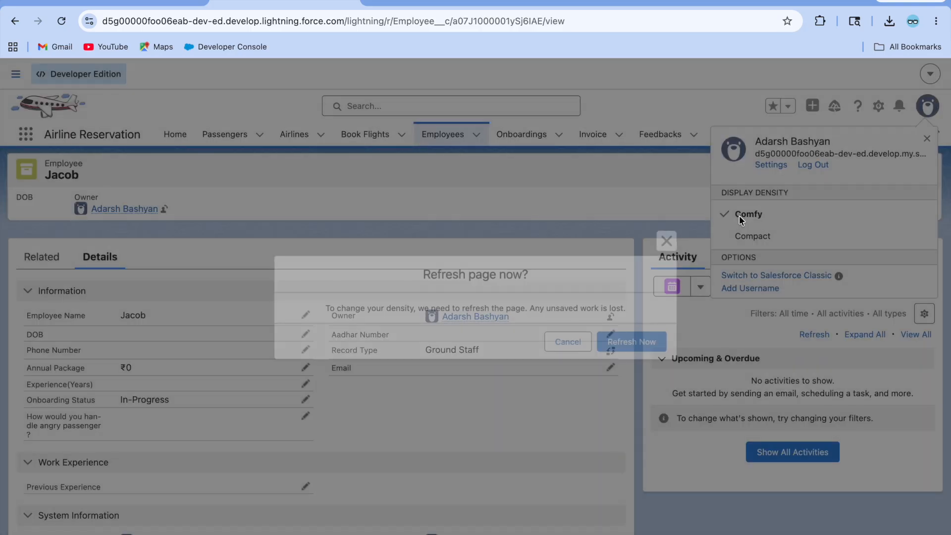
click(648, 341)
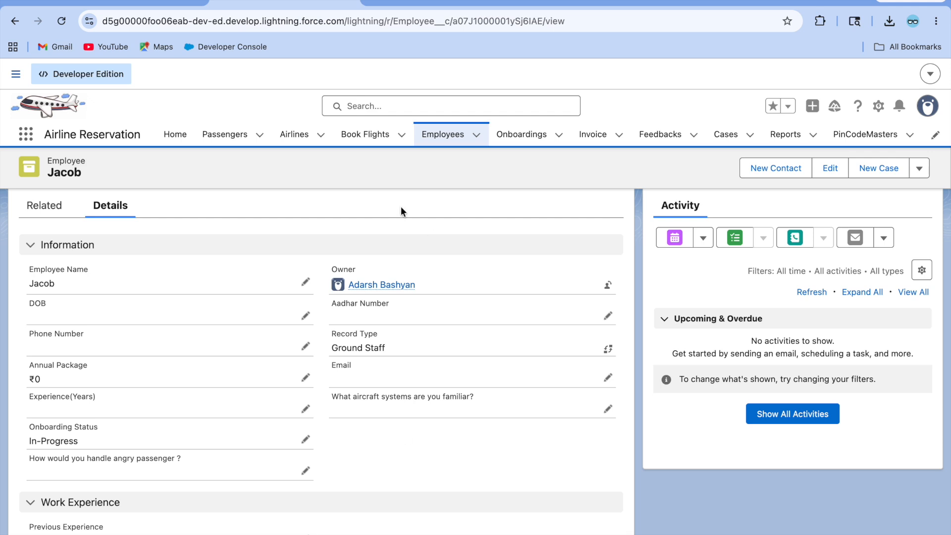
Step: Reopen the Ground Staff page layout from Setup
click(440, 3)
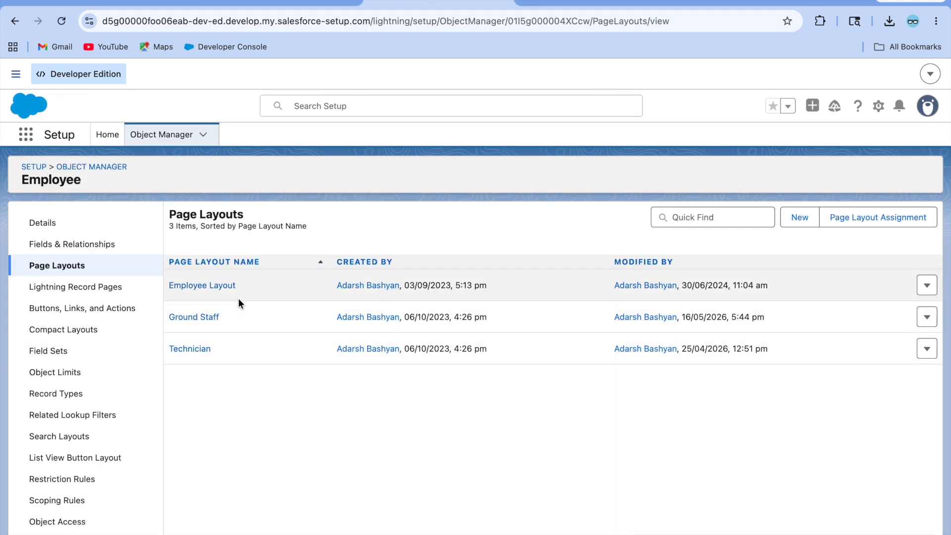
click(273, 6)
click(439, 3)
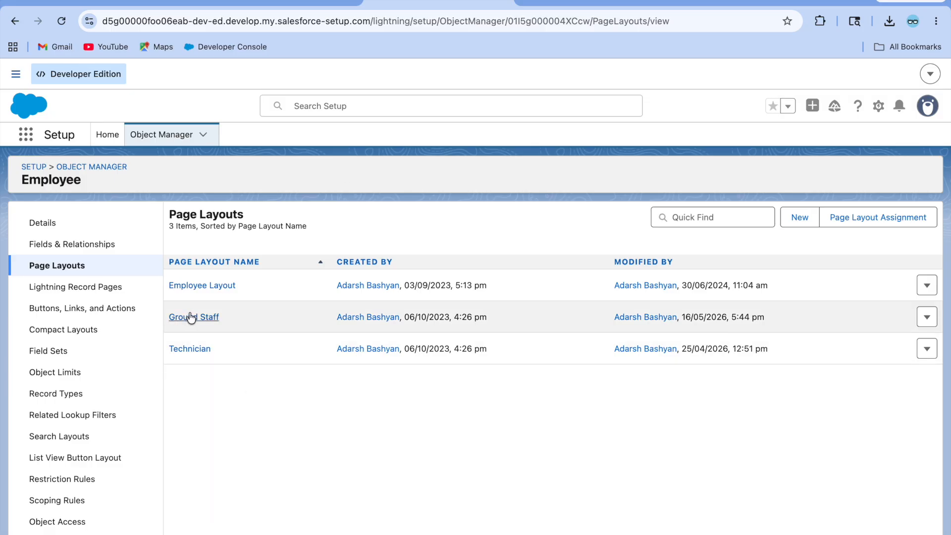
click(192, 318)
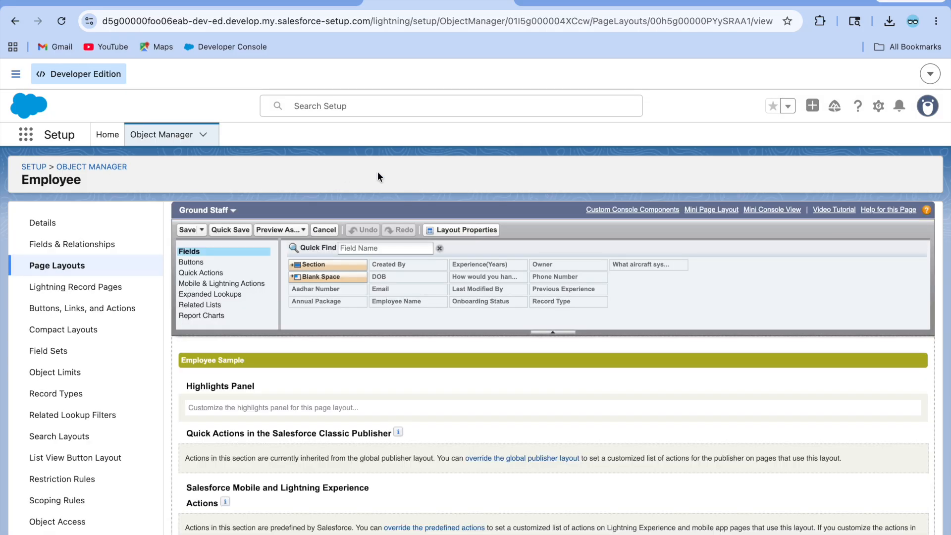
Step: Remove the aircraft systems question from the Ground Staff layout, save, and reload the record
scroll(535, 463, down, 10)
mouse_move(642, 385)
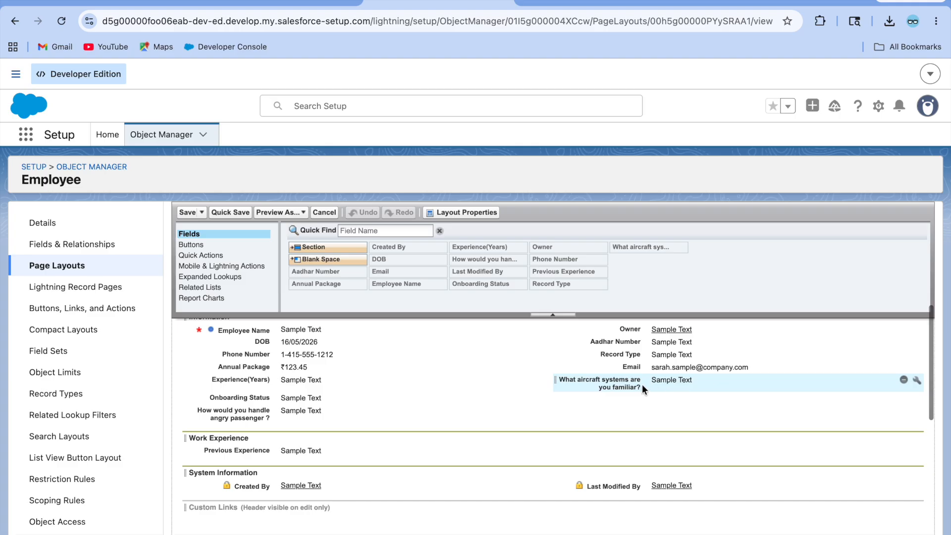
click(904, 380)
click(188, 213)
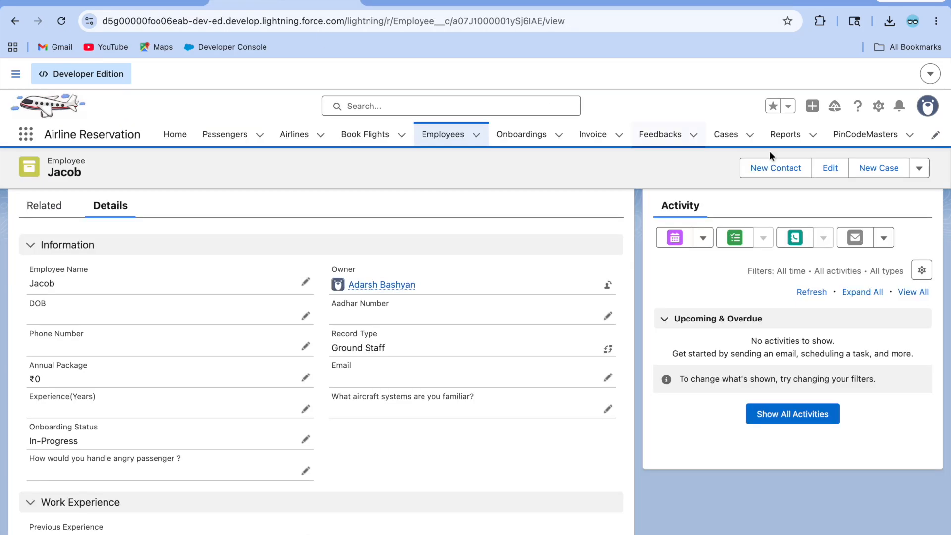
click(427, 2)
click(289, 2)
click(62, 21)
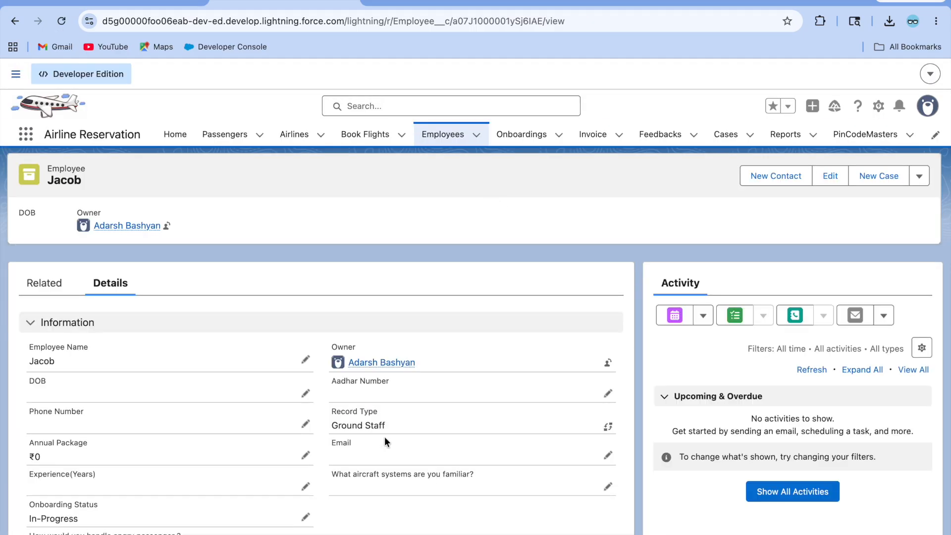
Step: Switch the display density to Compact and refresh the page
click(929, 108)
click(755, 198)
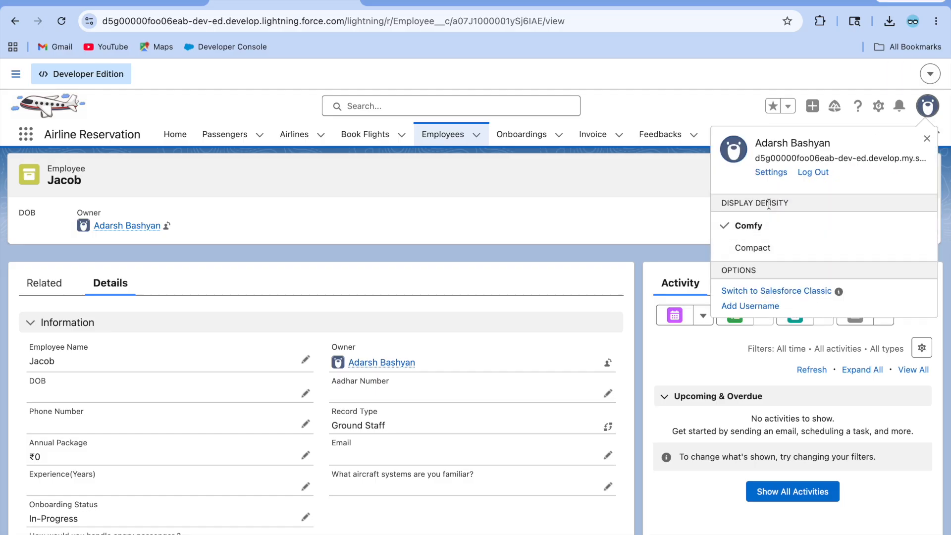
click(744, 245)
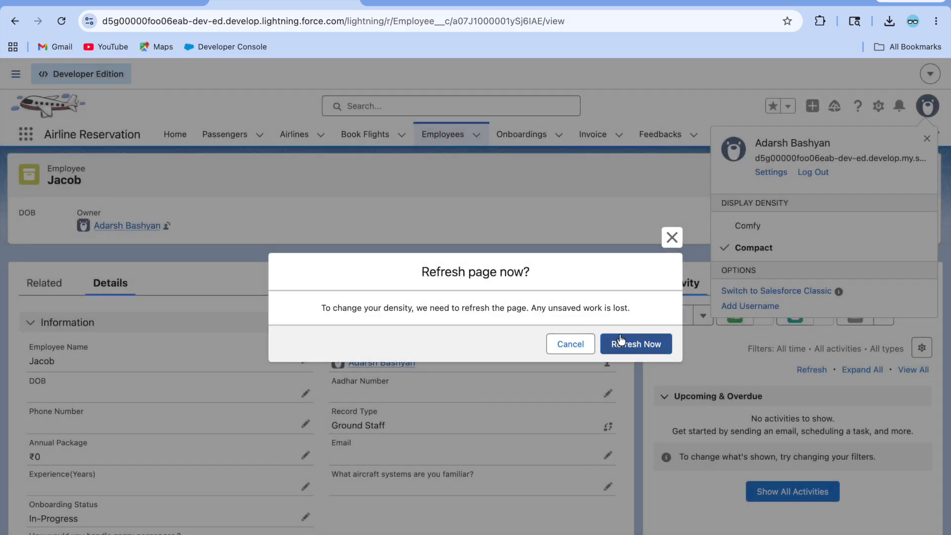
click(620, 340)
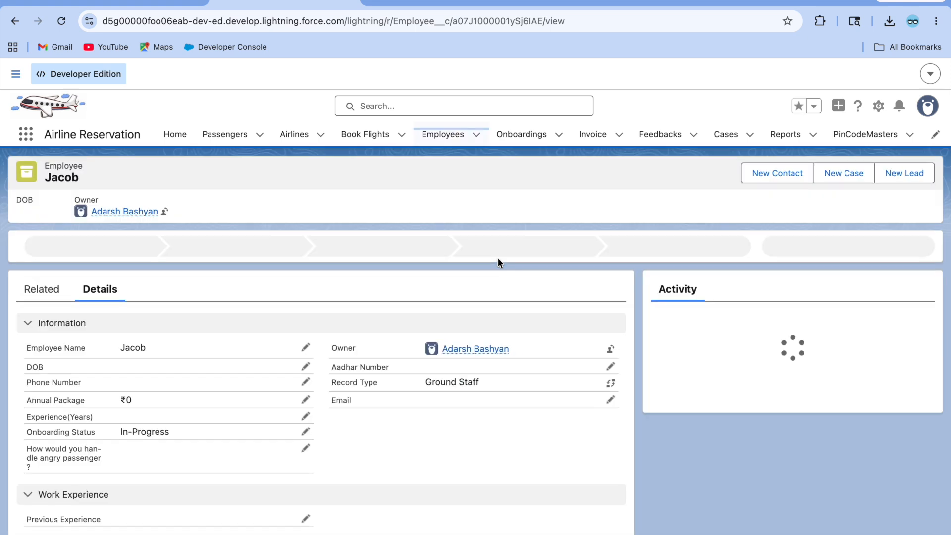
click(397, 3)
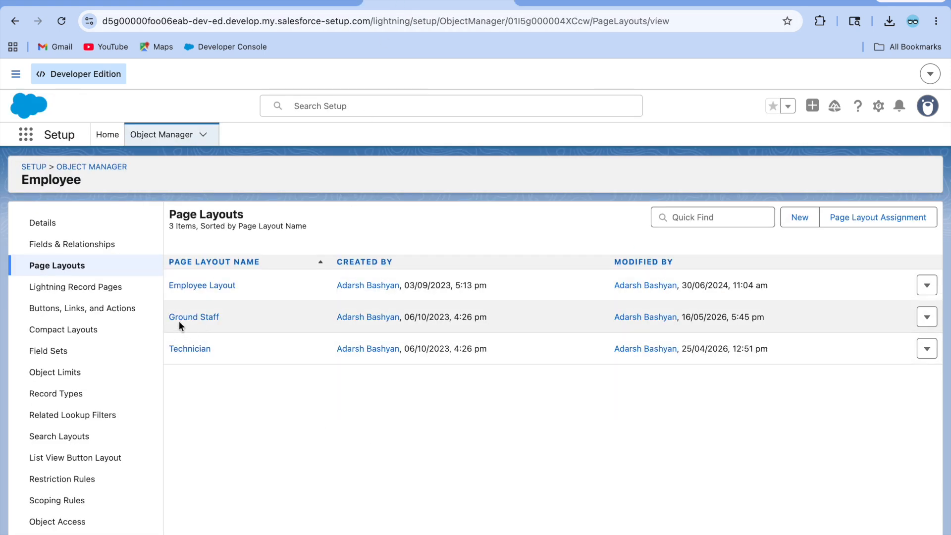
Step: Show the Ground Staff layout's Mobile & Lightning Actions and compare with the record's actions
click(191, 317)
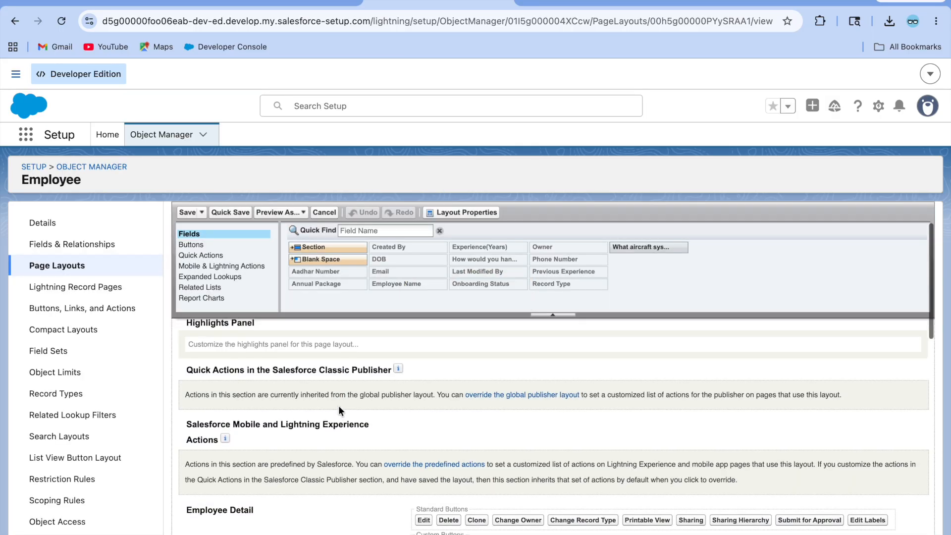
click(205, 290)
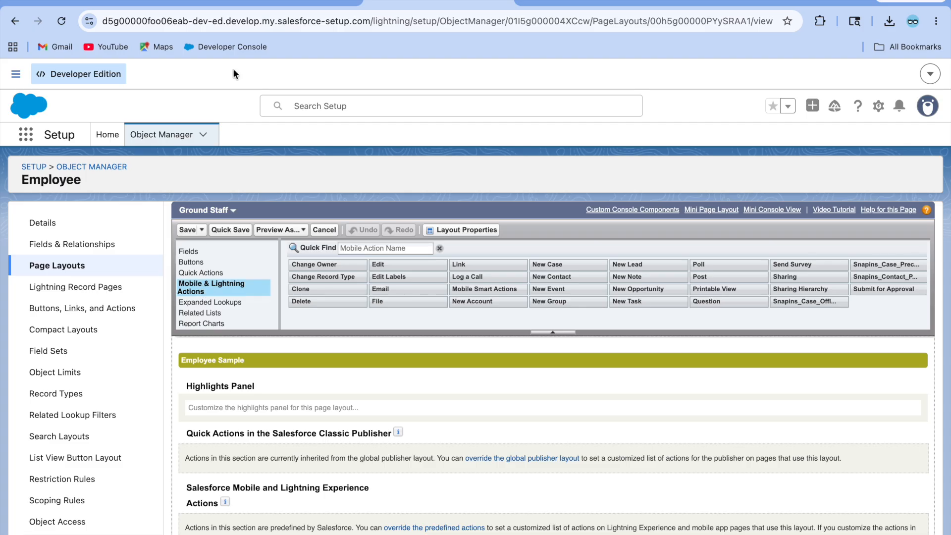
click(266, 2)
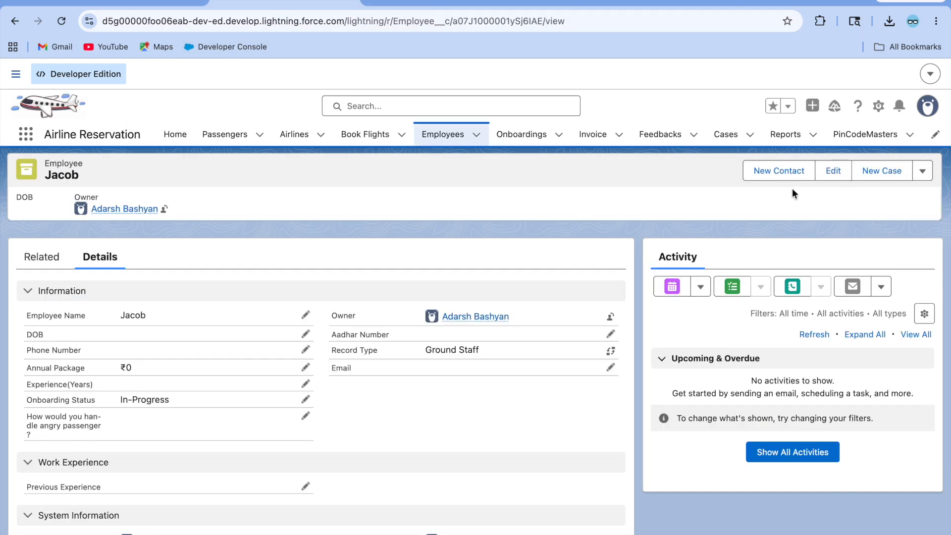
click(923, 170)
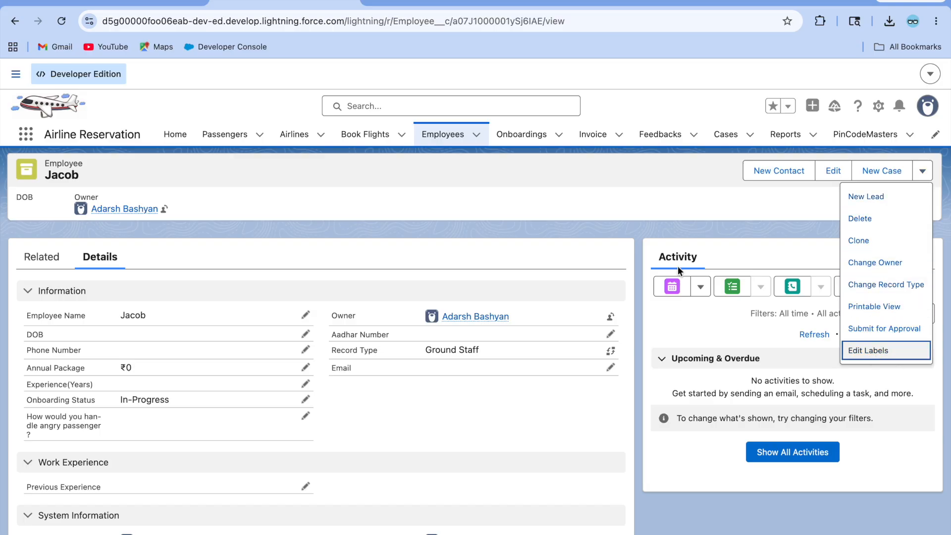
click(430, 4)
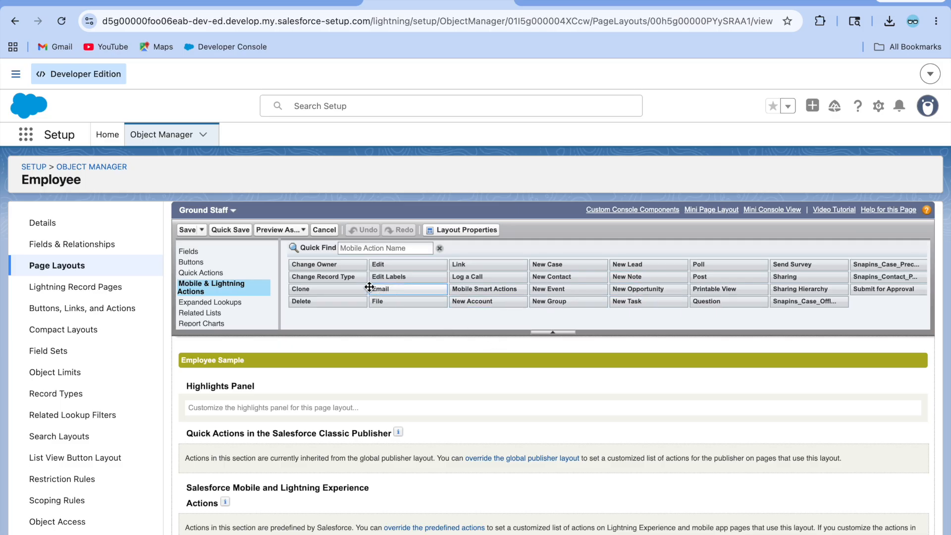
Step: Override the predefined Lightning actions on the Ground Staff layout and check the record
scroll(394, 381, down, 2)
scroll(393, 382, down, 3)
scroll(393, 381, up, 4)
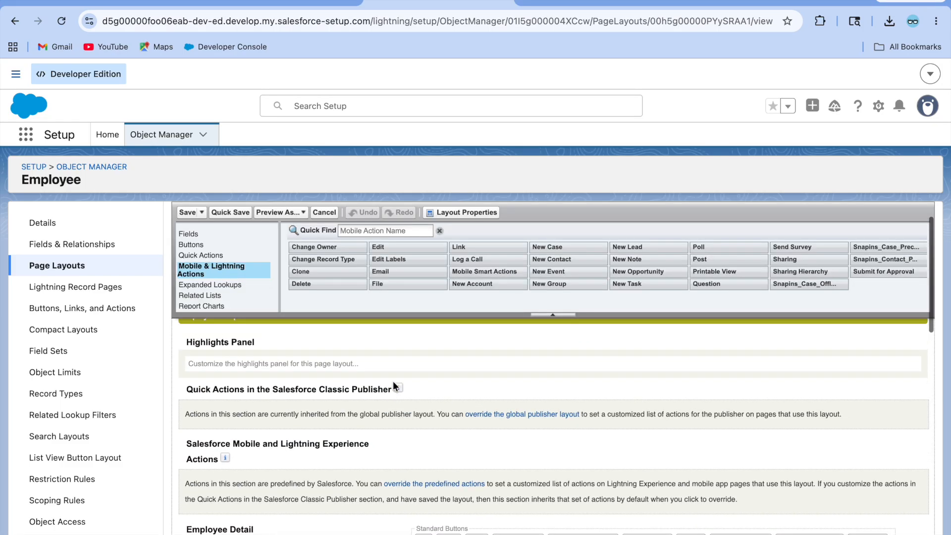
click(450, 481)
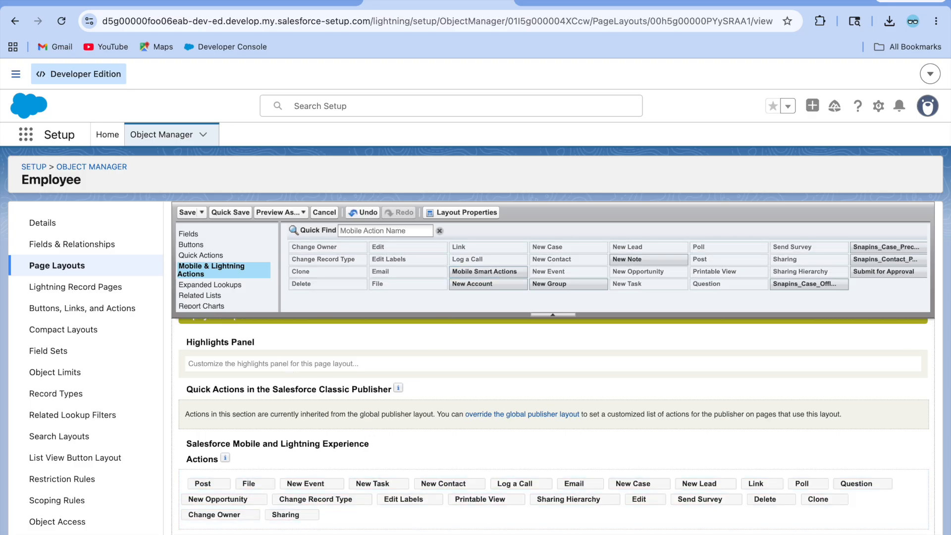
click(288, 3)
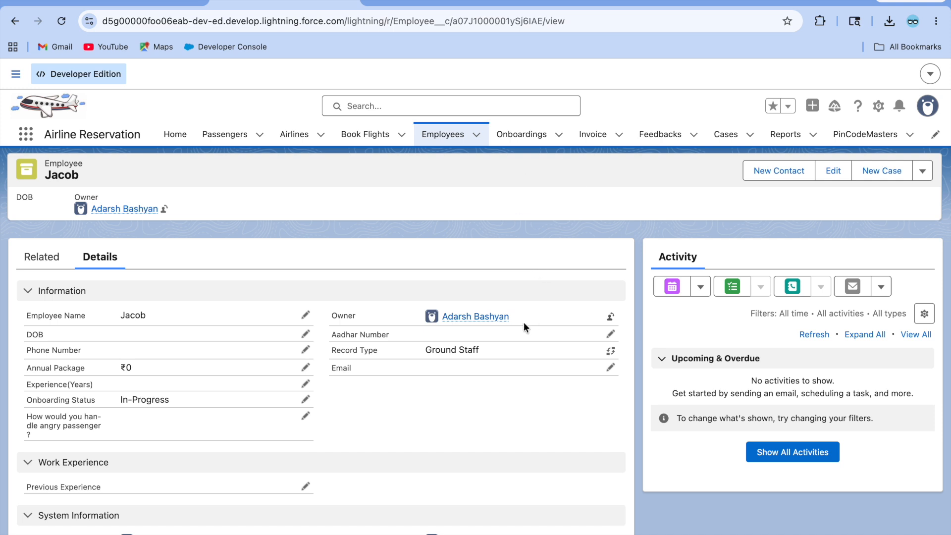
click(441, 3)
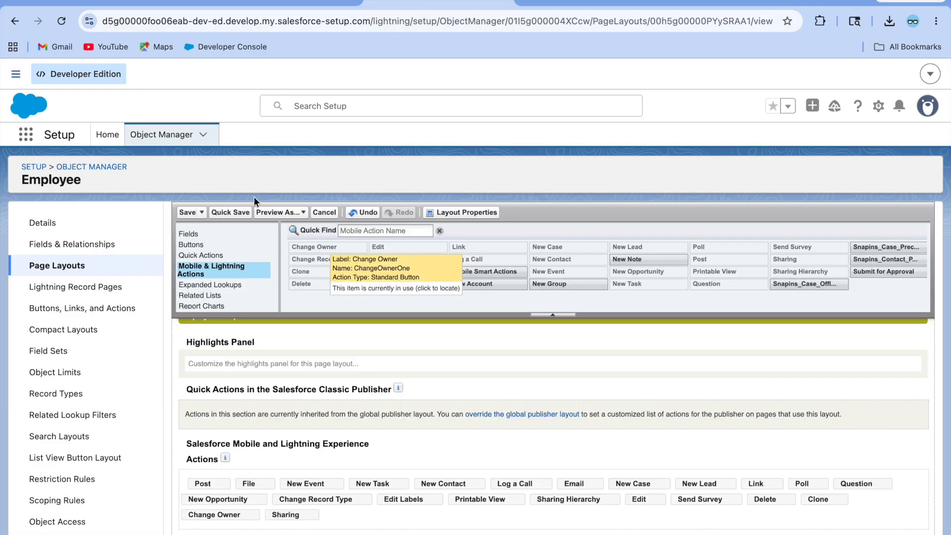
Step: Go back to the Employee page layouts list after glancing at the employee's record
click(122, 263)
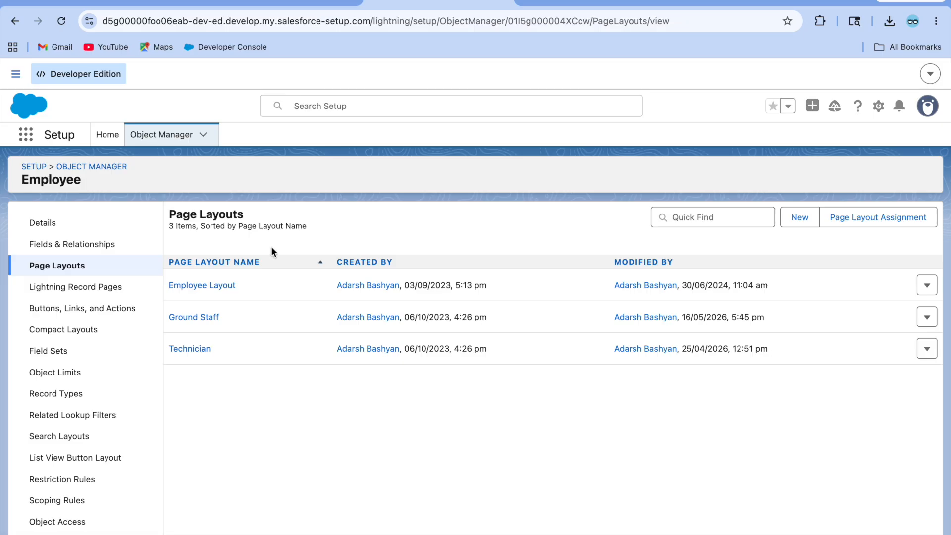
click(265, 3)
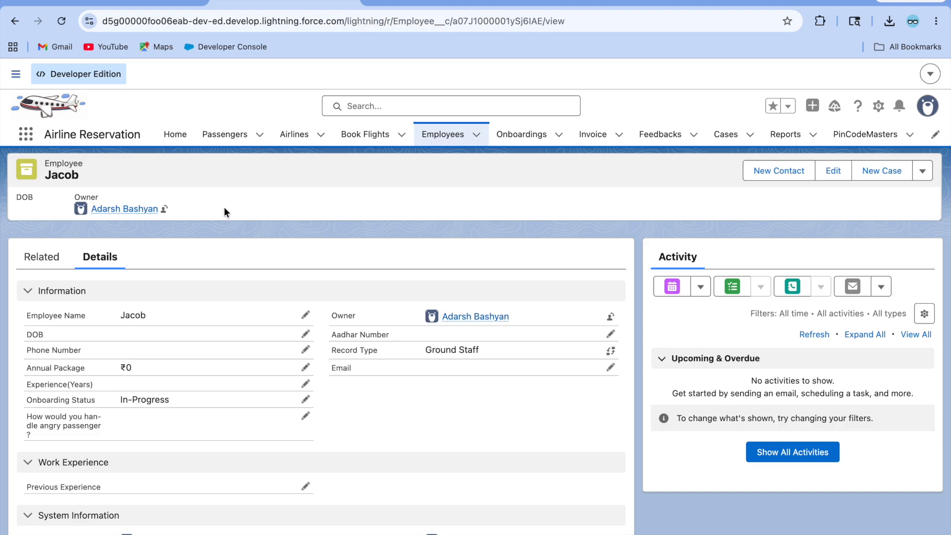
click(439, 2)
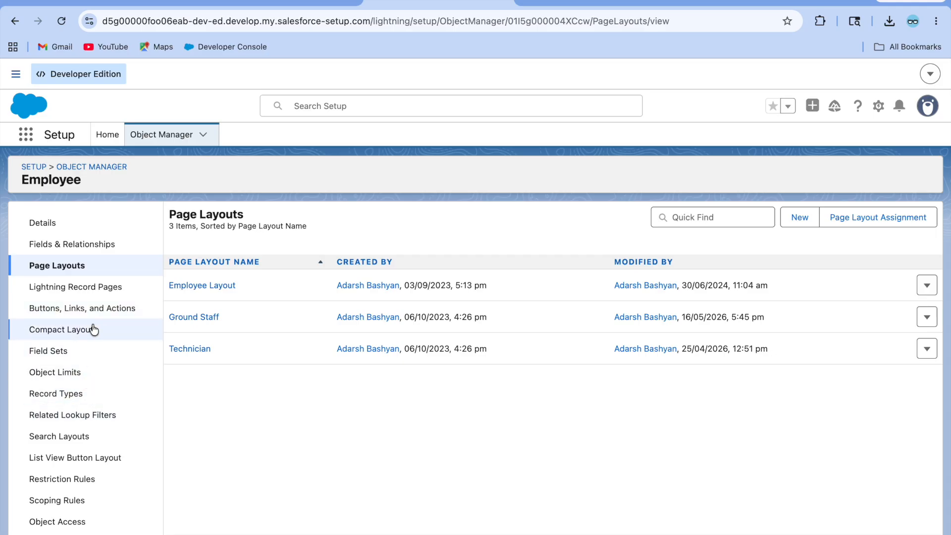
Step: Edit the Employee Record Page in Lightning App Builder and select its Record Detail component
click(87, 287)
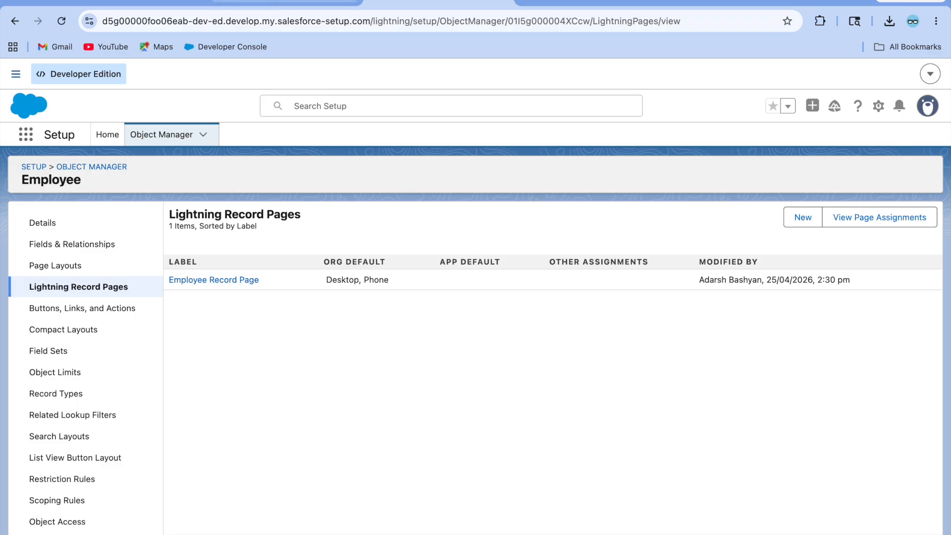
click(293, 6)
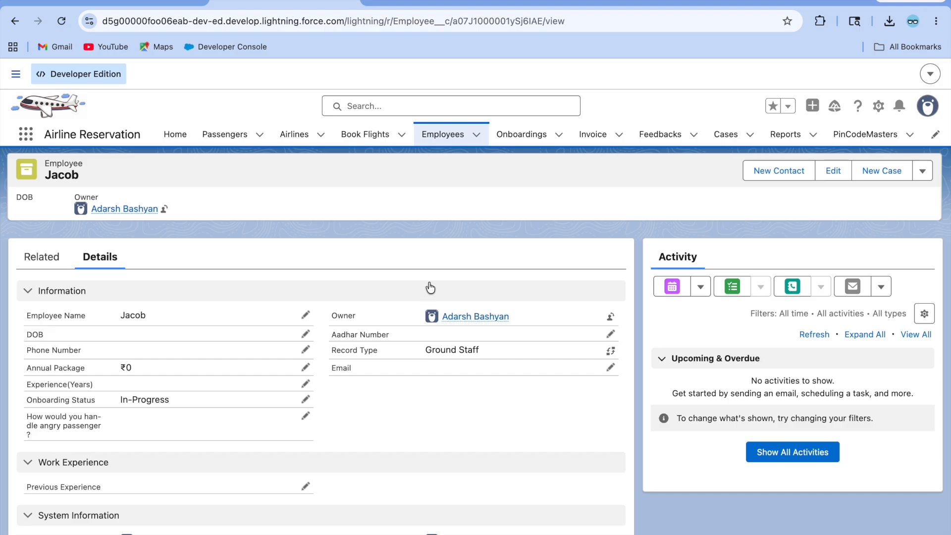
click(878, 105)
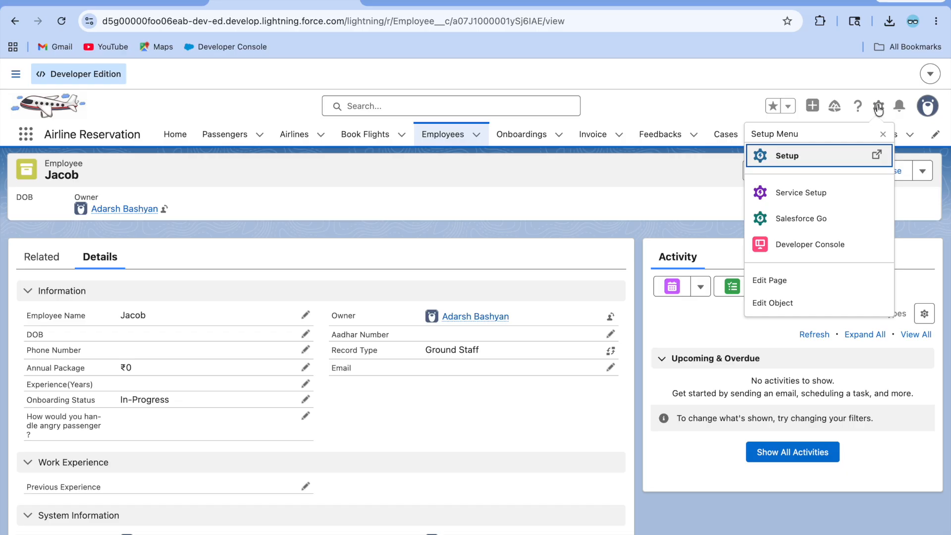
click(775, 287)
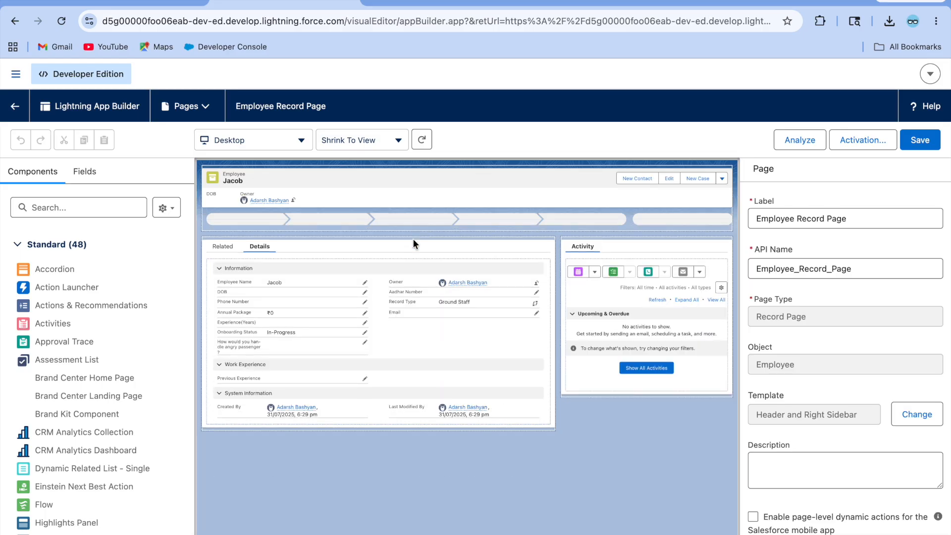
click(309, 307)
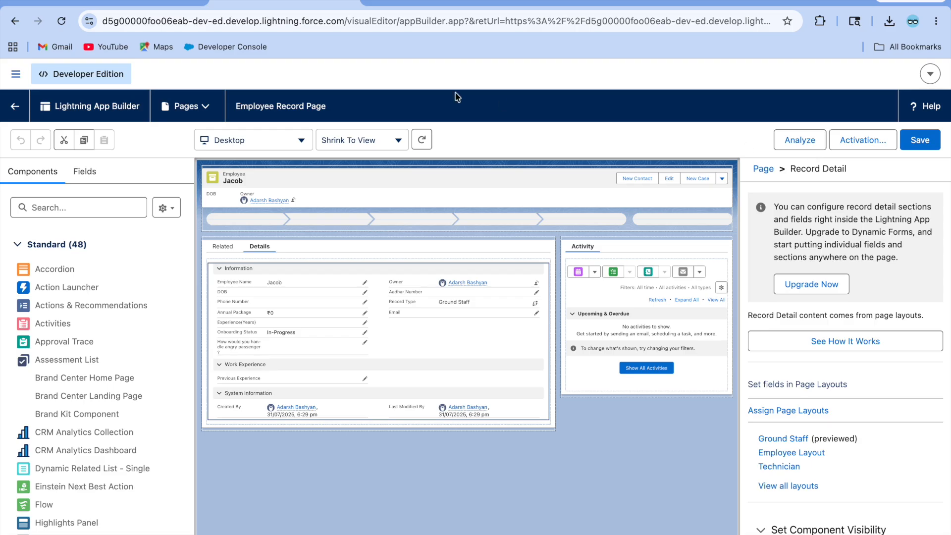
Step: Go to Setup Home and filter Quick Find with 'ligh'
click(399, 2)
click(102, 134)
click(42, 168)
text(ligh)
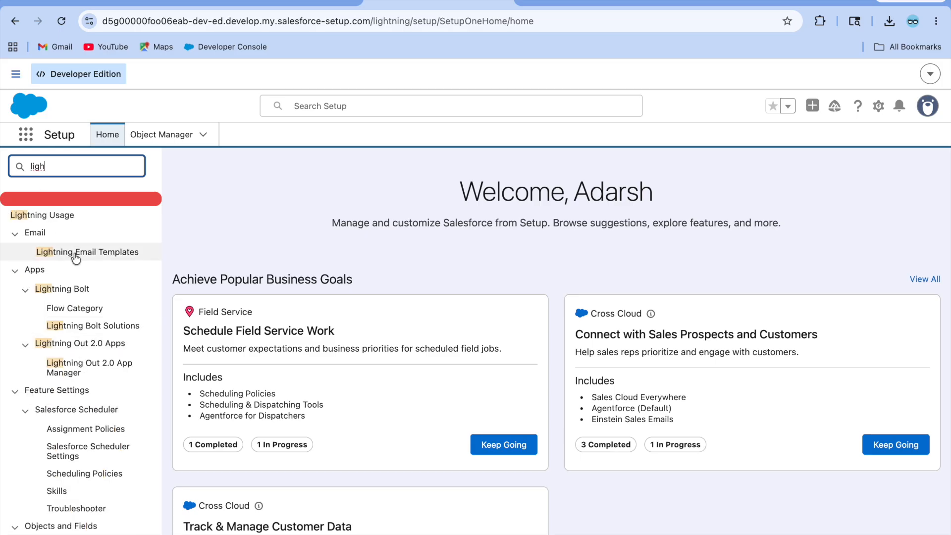
Step: In the Lightning Pages list, start a new Record Page, cancel it, and resume editing the Employee Record Page
scroll(79, 376, down, 3)
scroll(81, 500, down, 1)
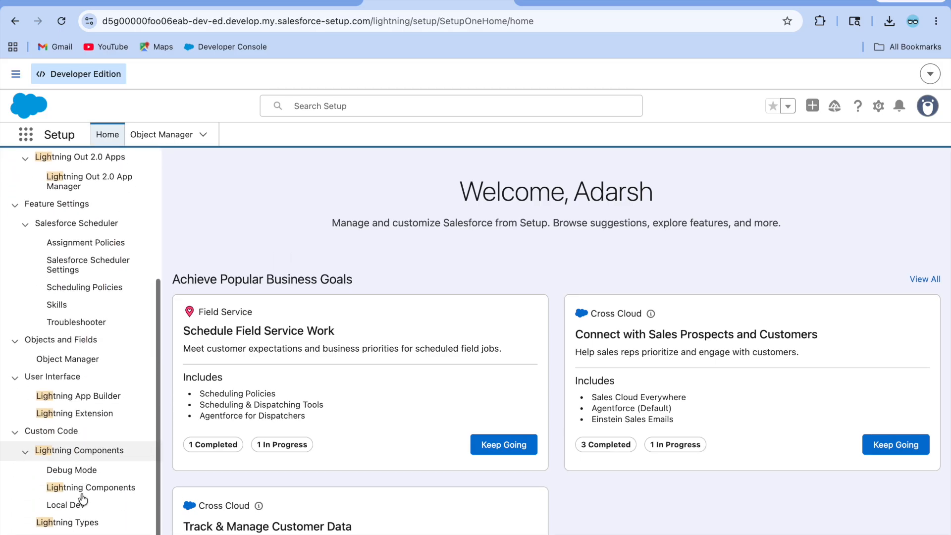
click(90, 399)
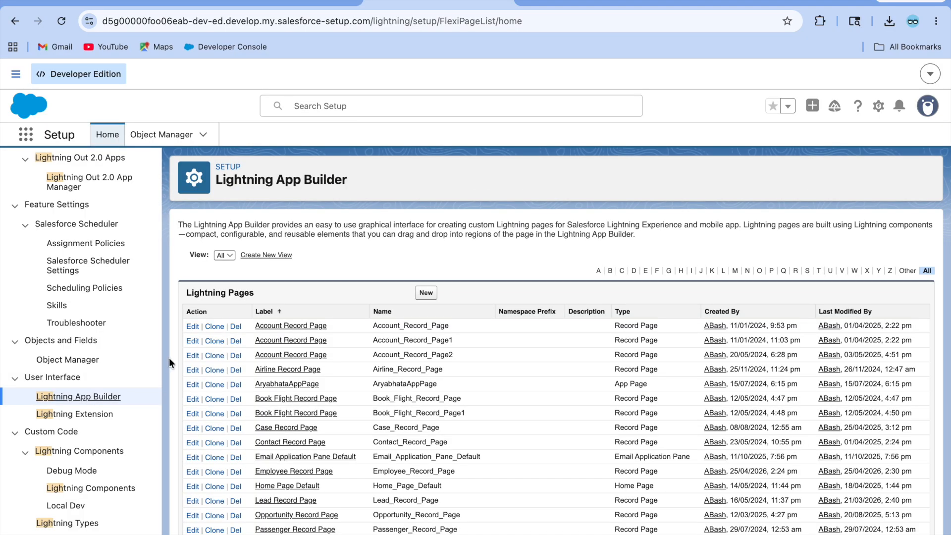
click(426, 292)
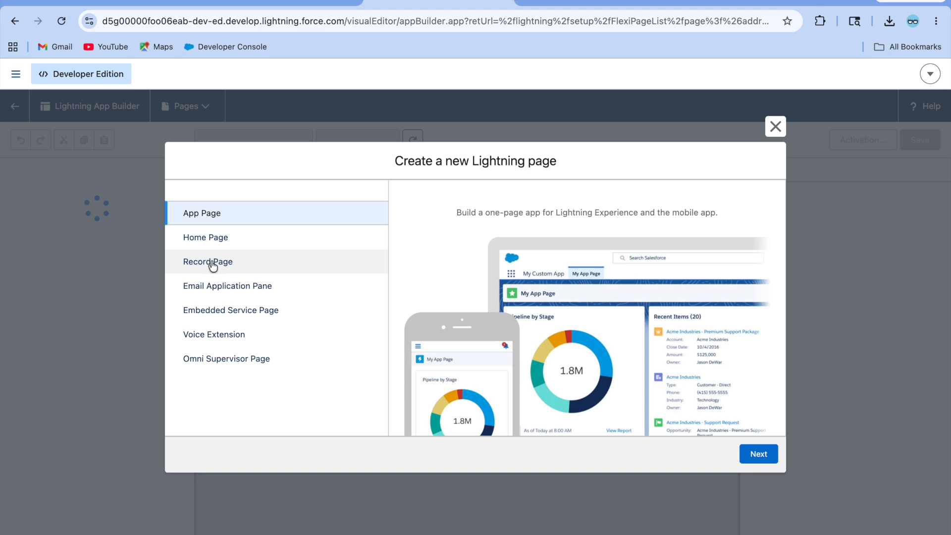
click(212, 263)
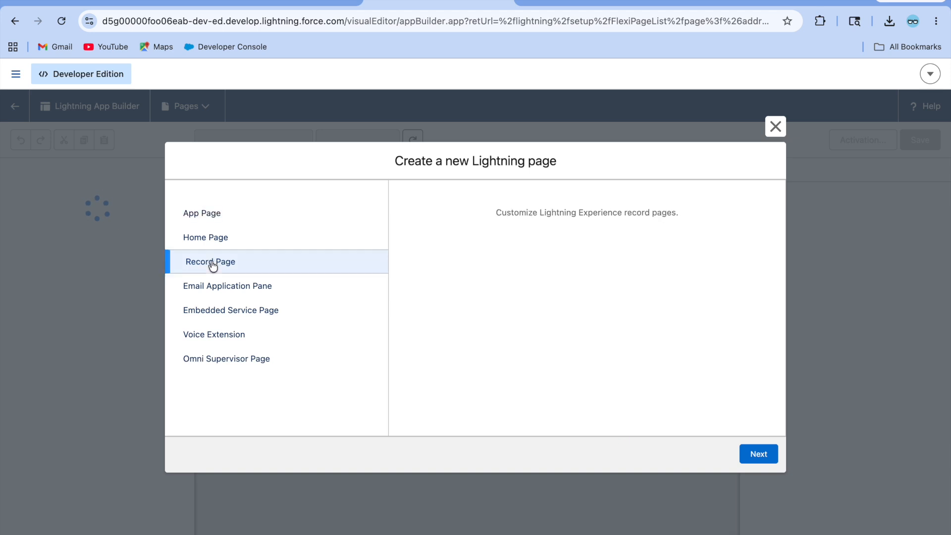
click(776, 127)
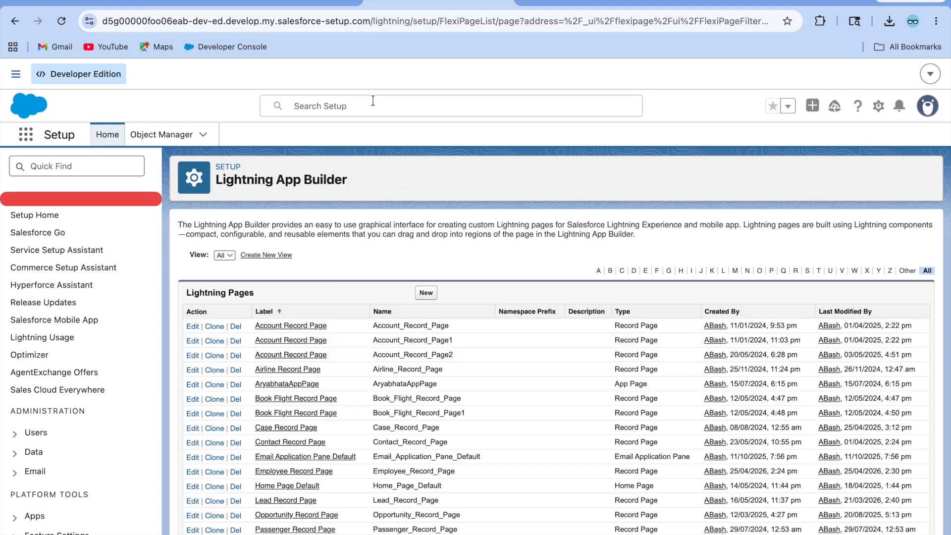
click(264, 2)
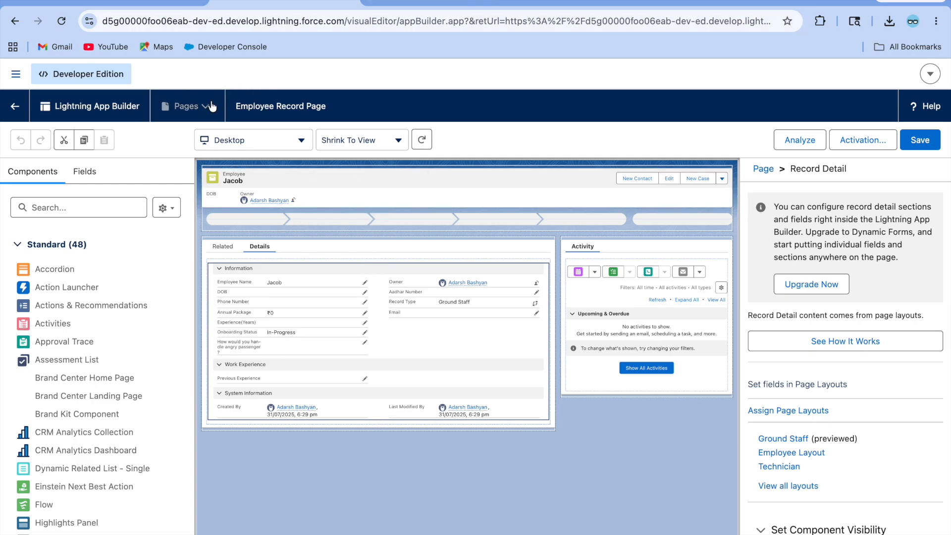
Step: Upgrade Record Detail to Dynamic Forms using the Ground Staff layout, yielding Information and Work Experience sections
click(204, 107)
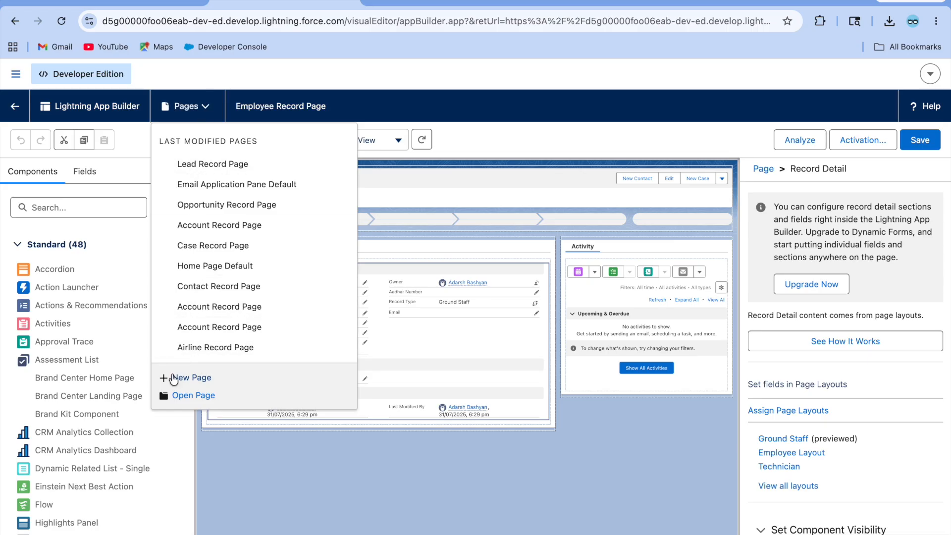
click(461, 126)
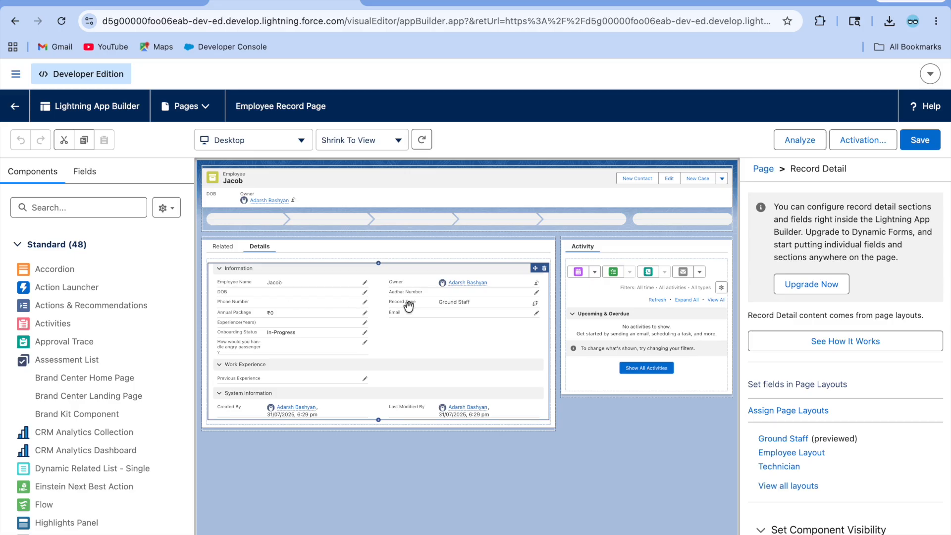
click(811, 286)
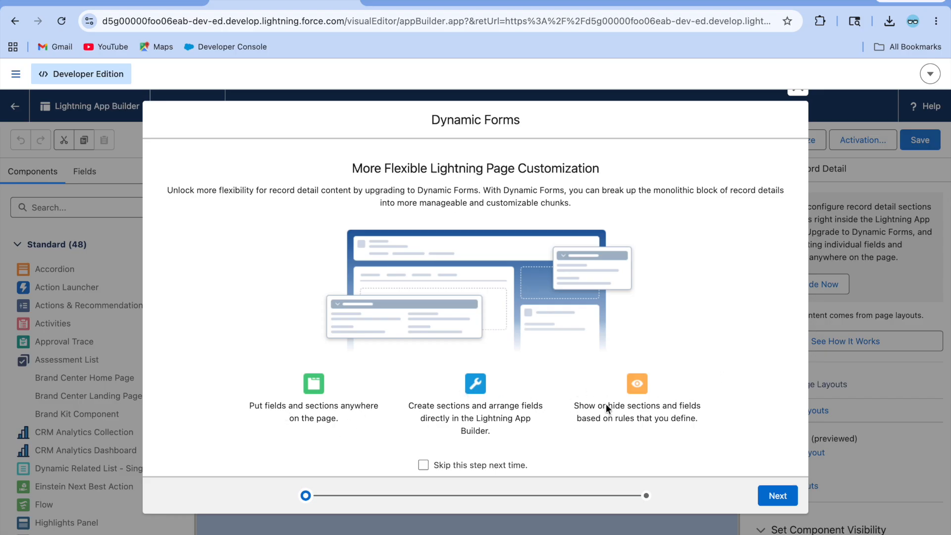
click(788, 500)
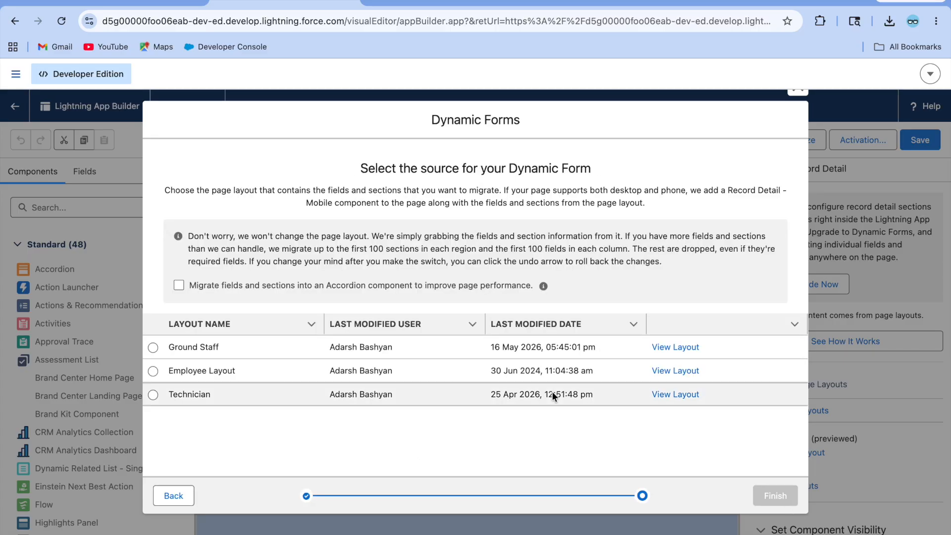
click(154, 349)
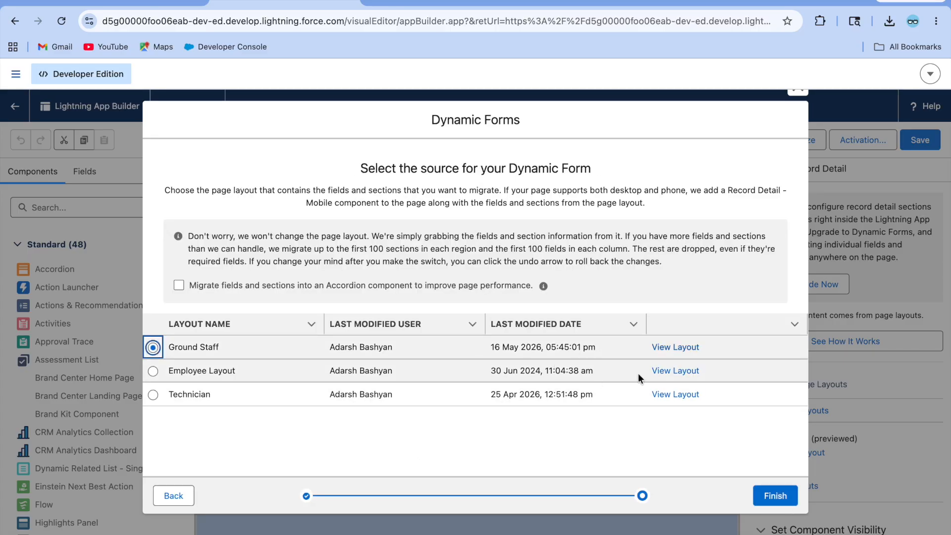
click(780, 497)
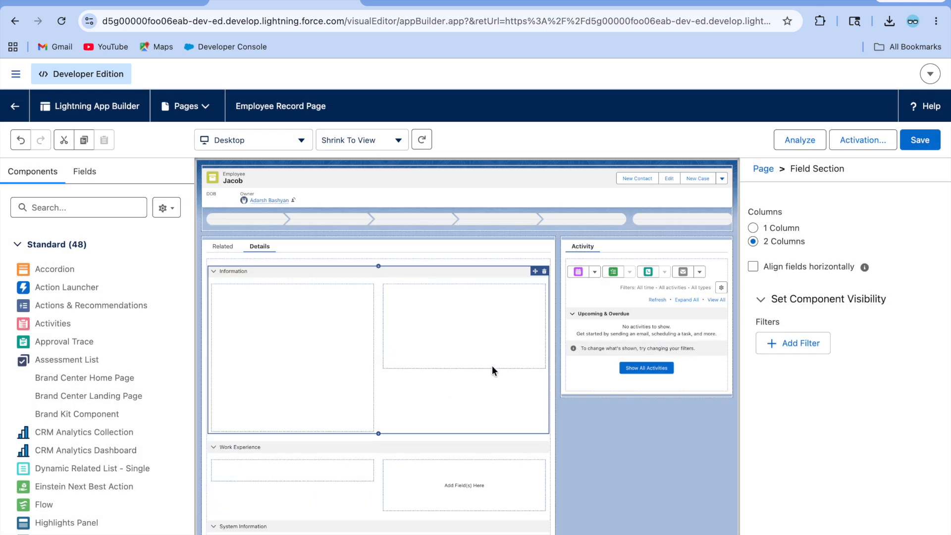
scroll(379, 416, down, 1)
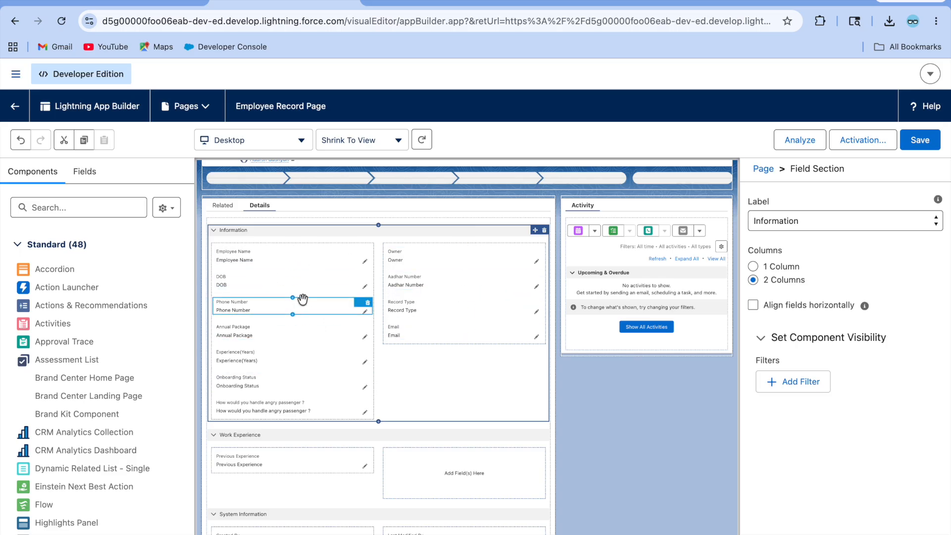
scroll(304, 301, up, 1)
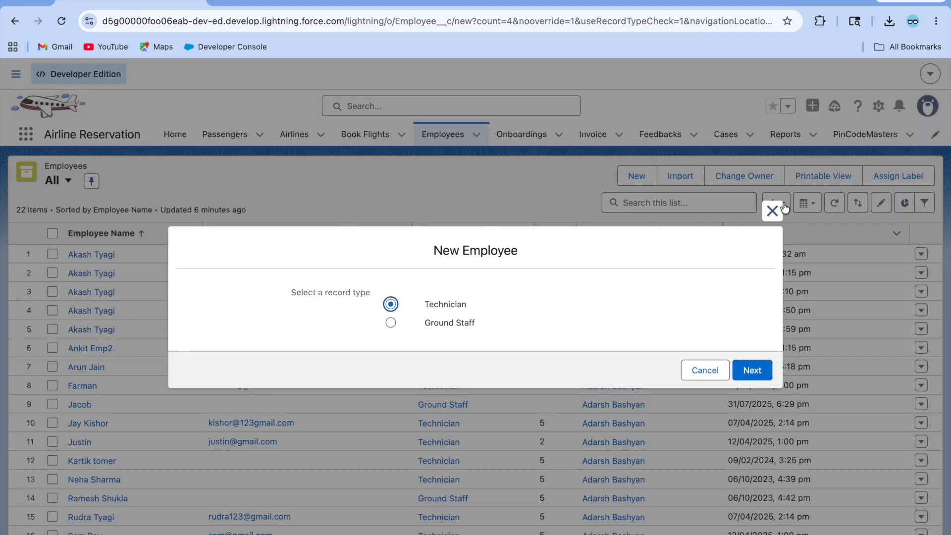
Step: Close the New Employee form, open the employee's record, and return to the Employee Record Page builder
click(773, 212)
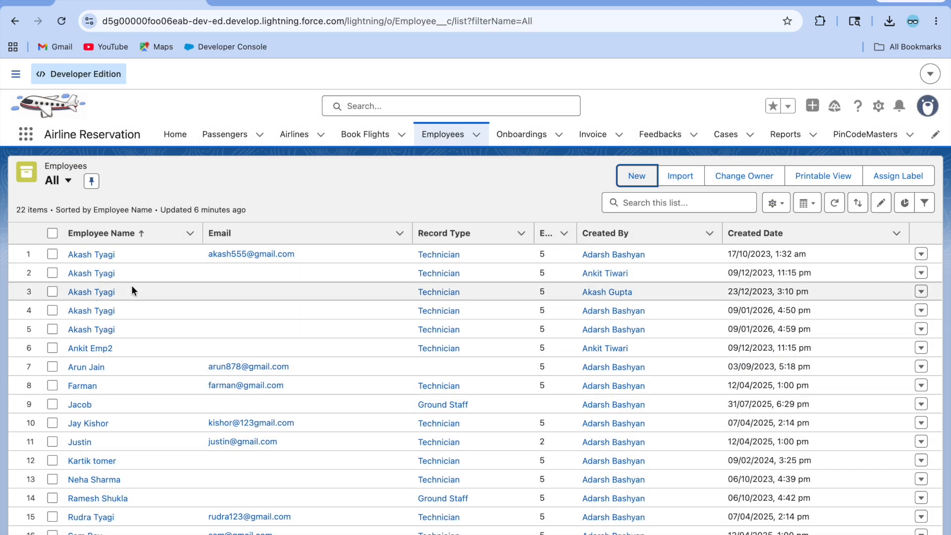
click(85, 405)
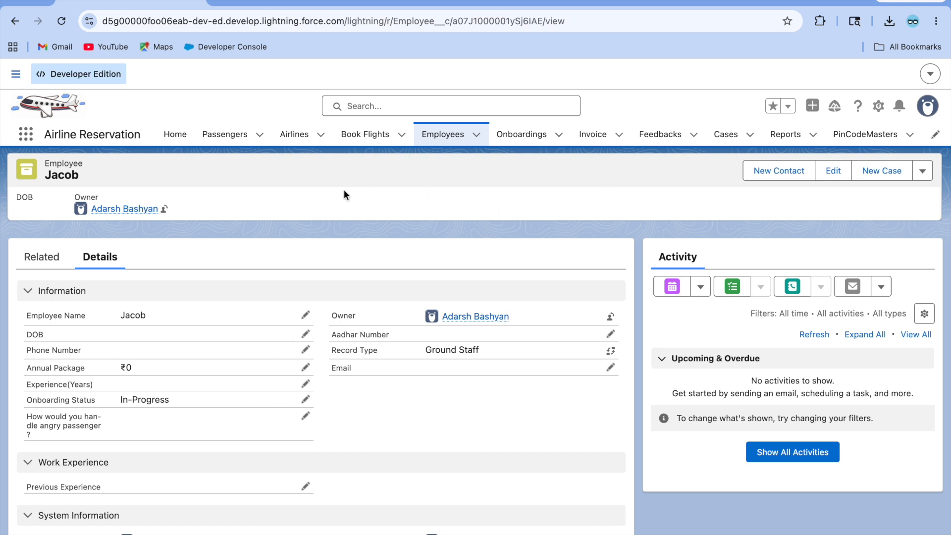
click(285, 2)
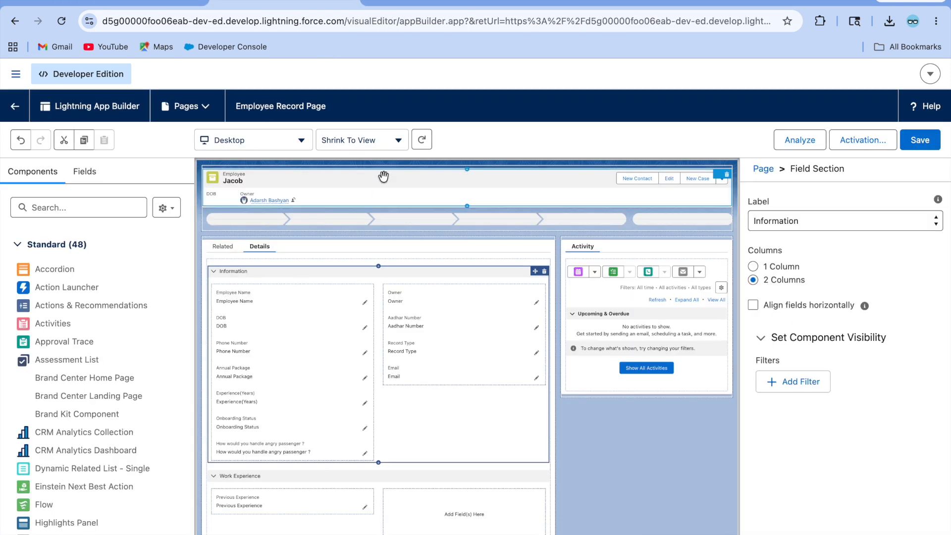
Step: Add 'What aircraft systems are you familiar?' to the Information section, save the page, and return to the record
click(81, 184)
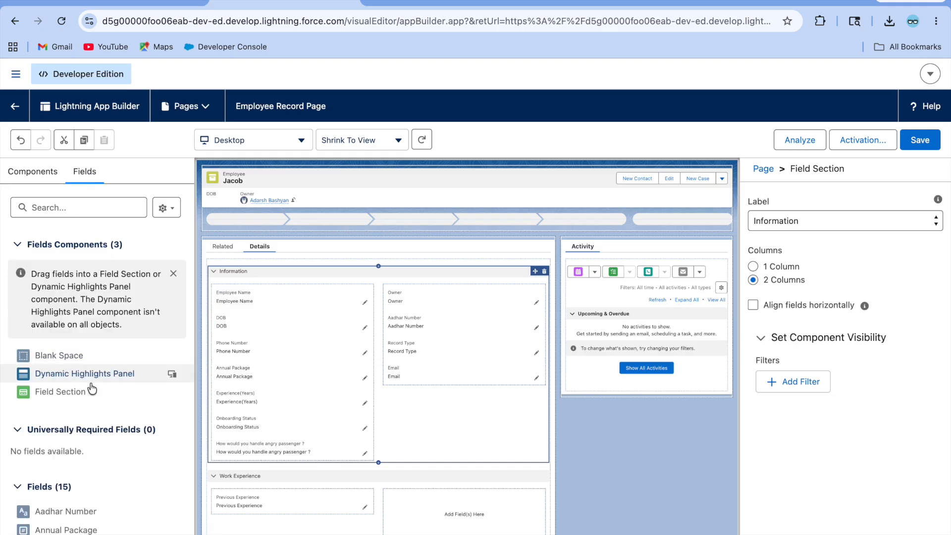
scroll(84, 396, down, 2)
scroll(84, 416, down, 5)
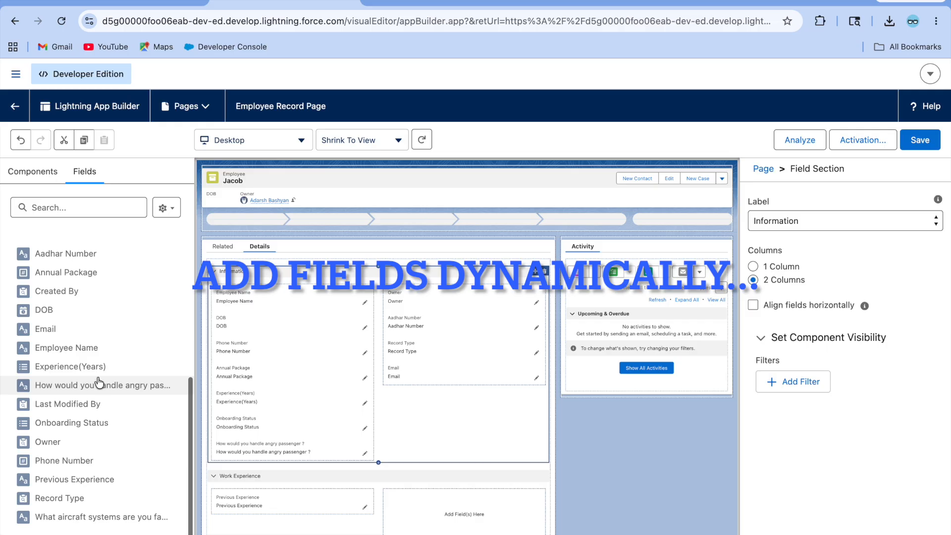
drag(94, 516, 389, 381)
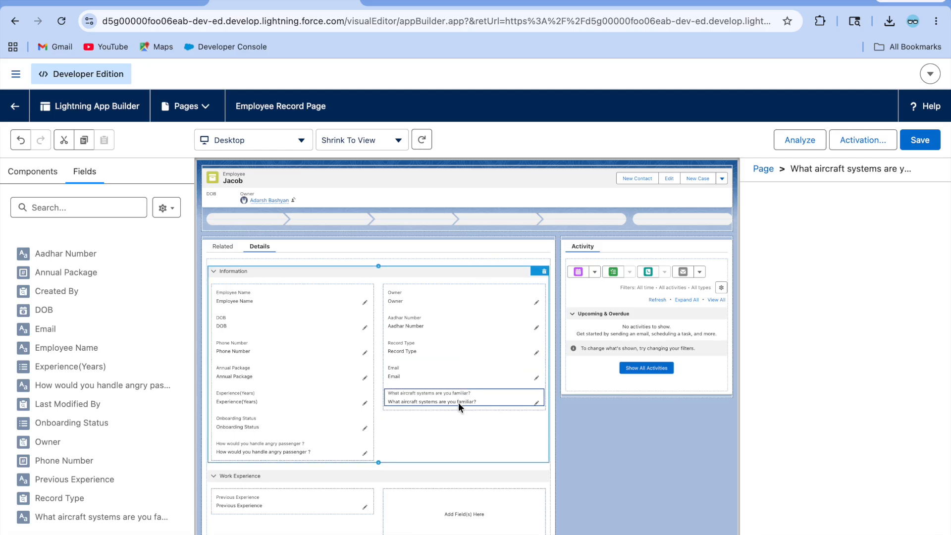
click(920, 135)
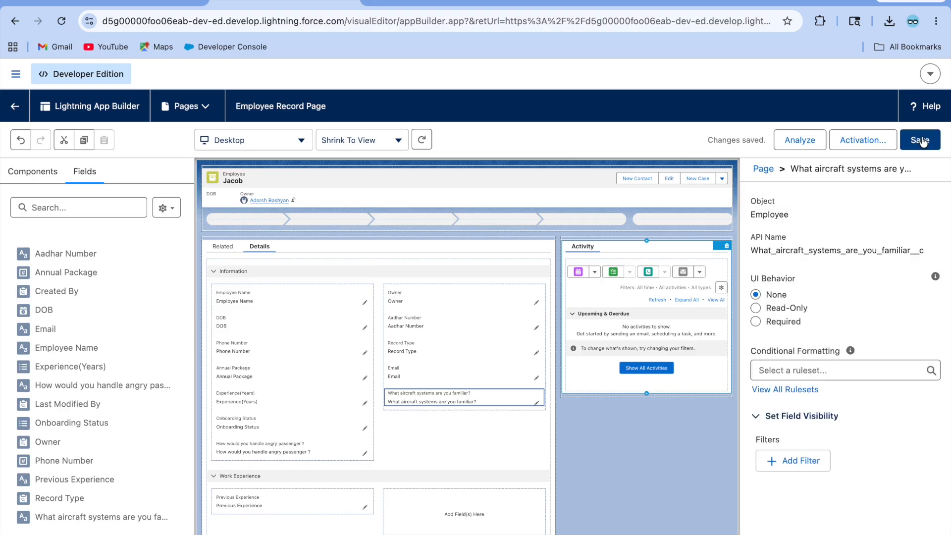
click(16, 112)
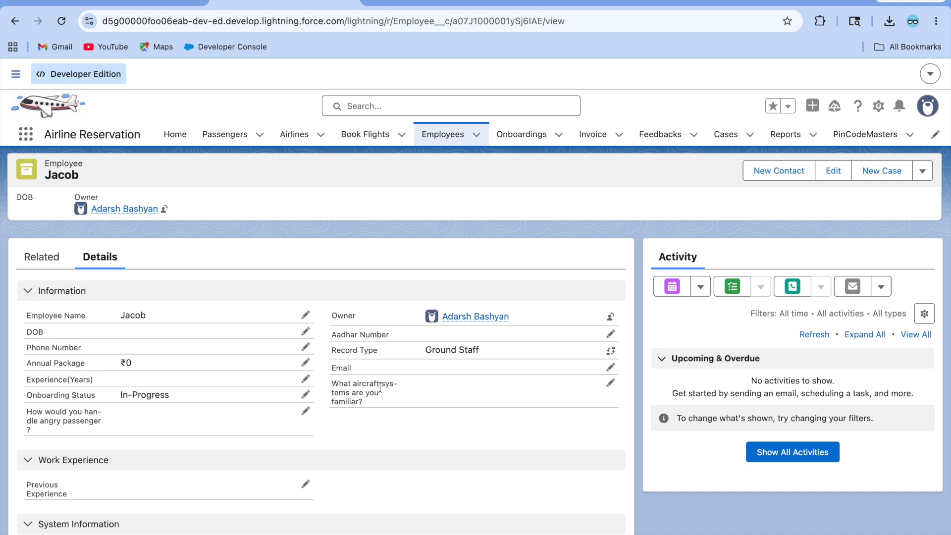
Step: Check that Jacob's Ground Staff record shows the aircraft-systems question, then open the Setup gear menu
scroll(228, 372, down, 1)
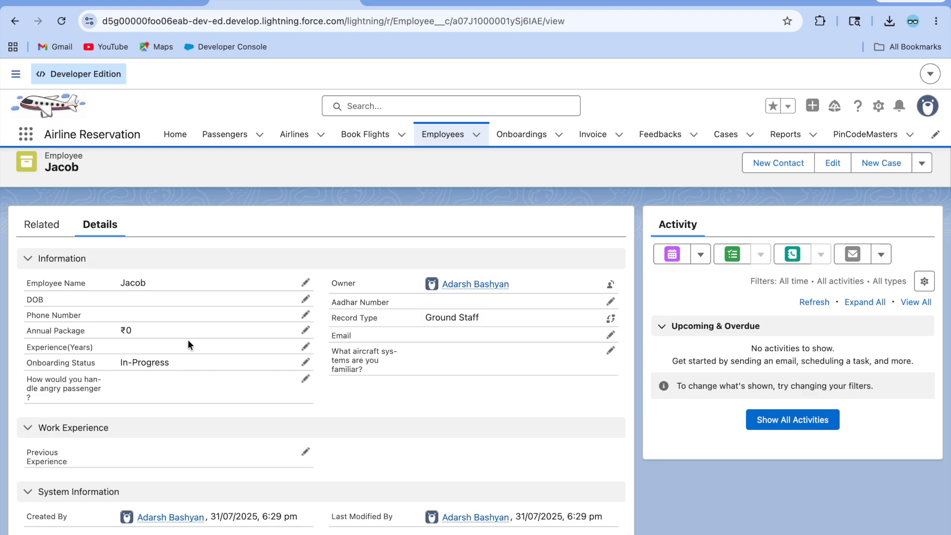
scroll(207, 405, up, 1)
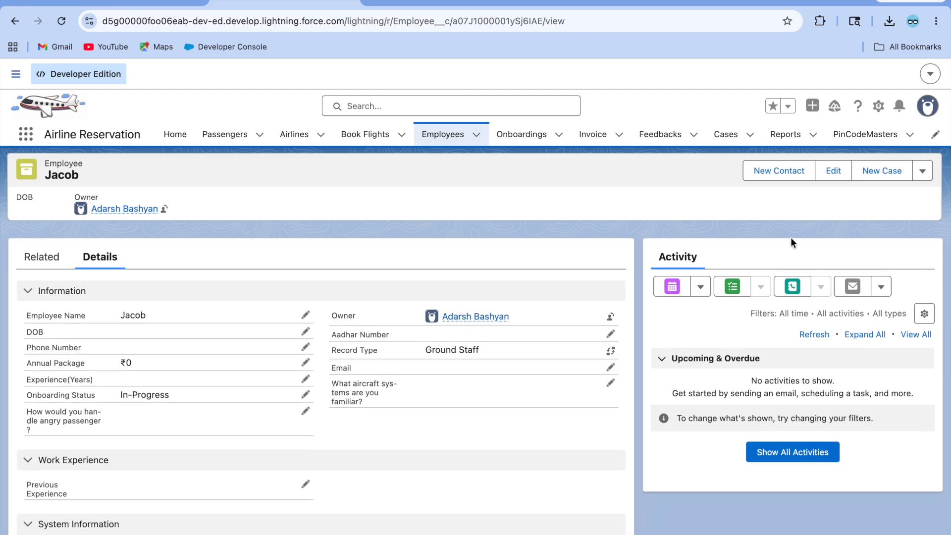
click(879, 105)
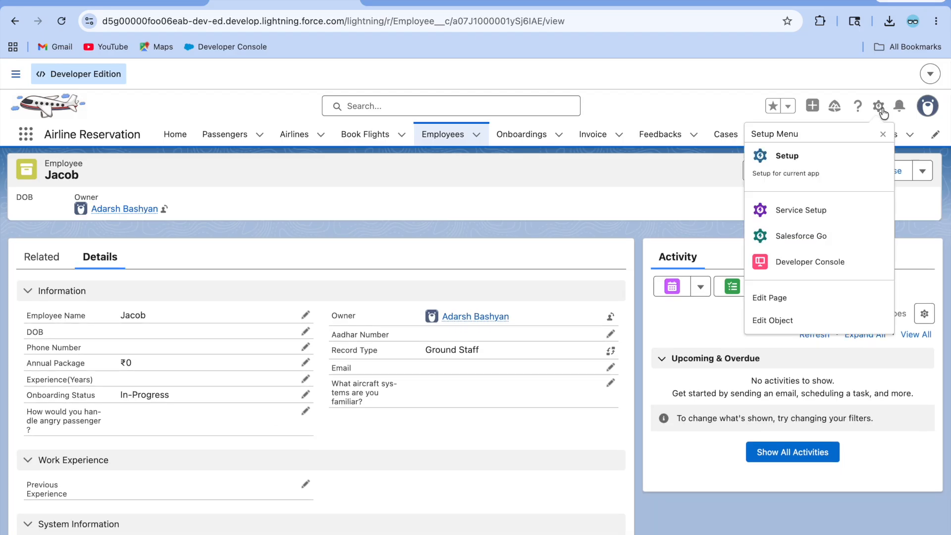
Step: Edit the record page, delete the aircraft-systems field from the canvas, and return to the Setup tab
click(792, 297)
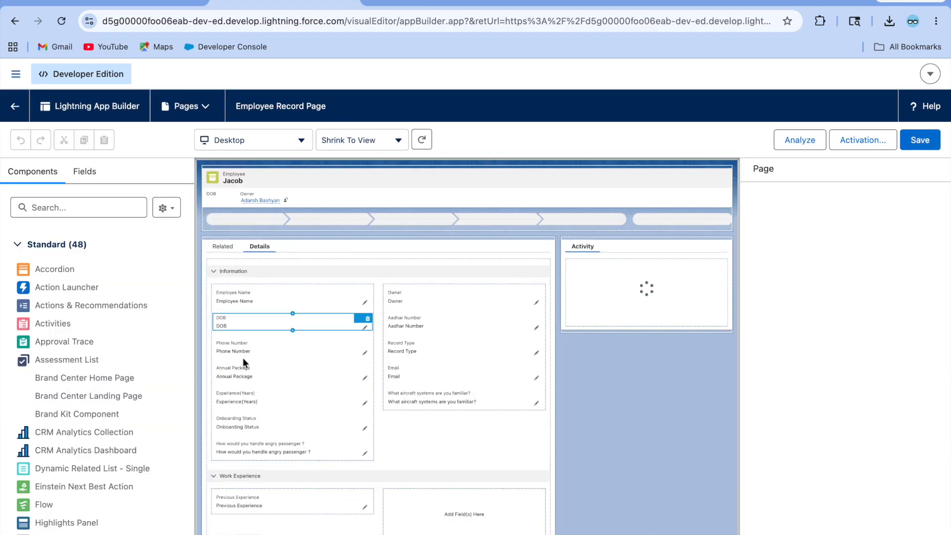
scroll(299, 382, down, 1)
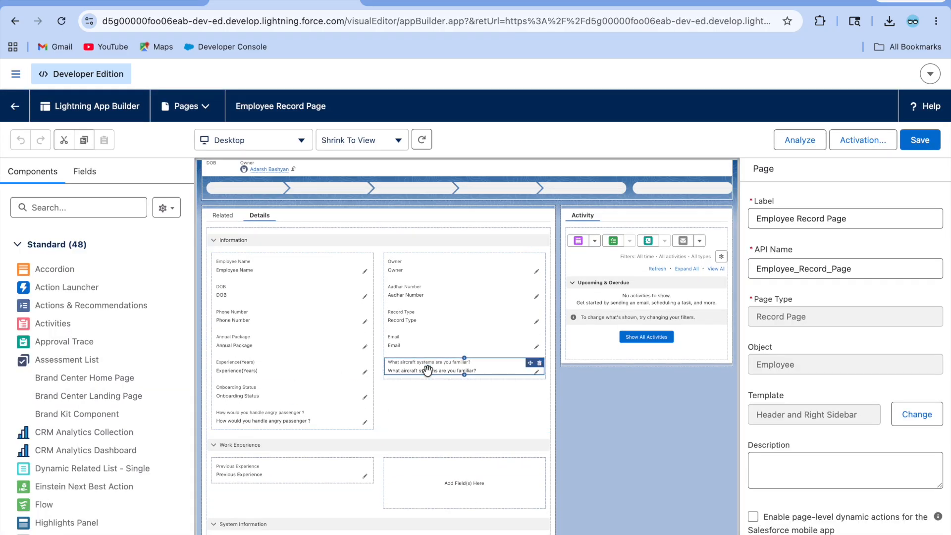
click(427, 370)
click(540, 363)
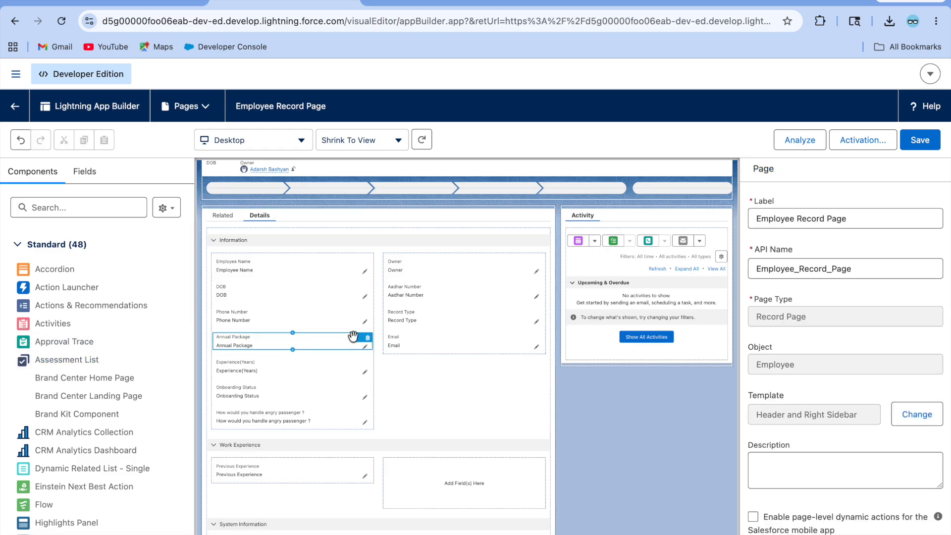
scroll(353, 337, up, 1)
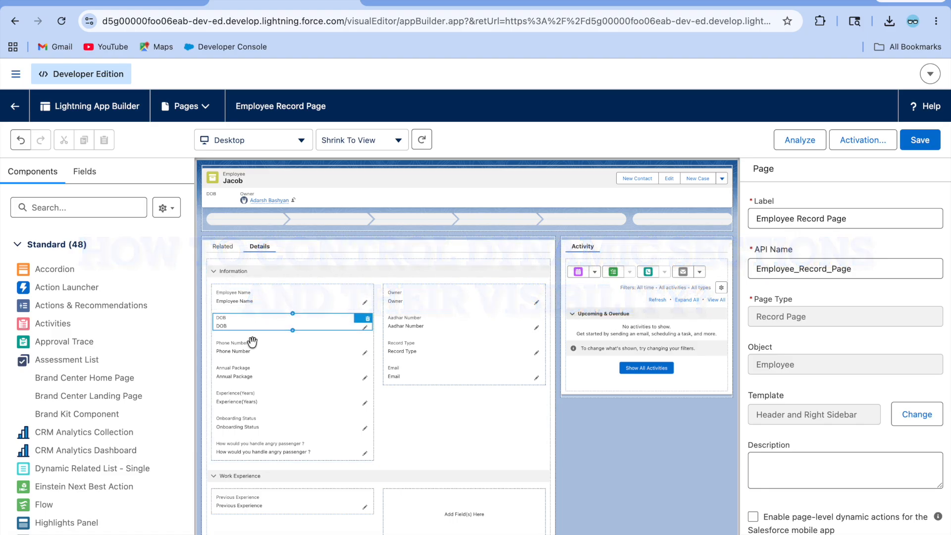
scroll(262, 385, down, 1)
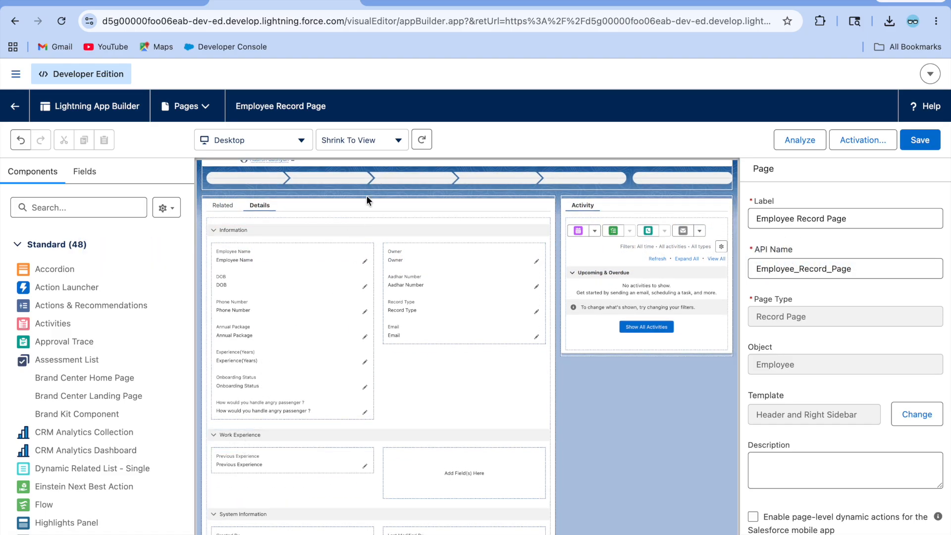
click(438, 4)
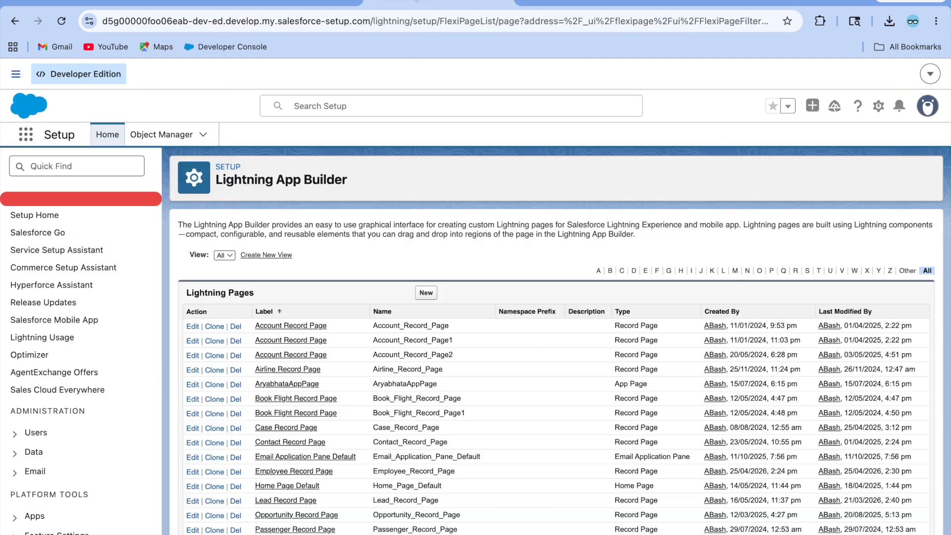
Step: In Object Manager, find the Employee object and open its Ground Staff page layout
click(165, 138)
click(688, 178)
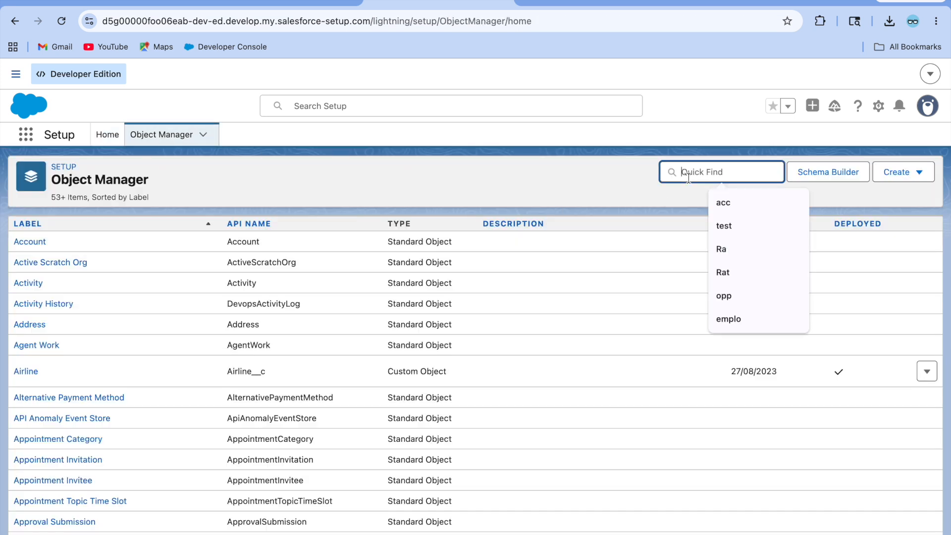
text(emplo)
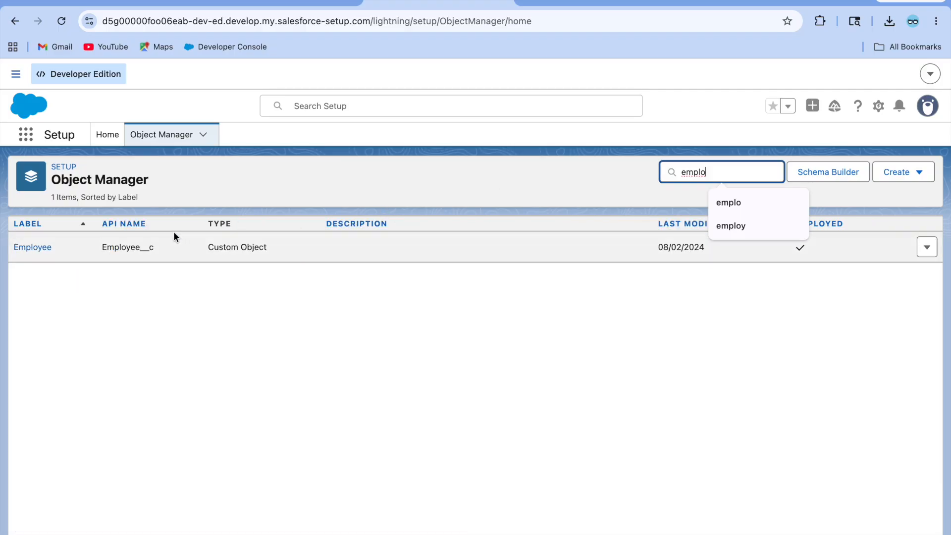
click(18, 247)
click(85, 285)
click(66, 269)
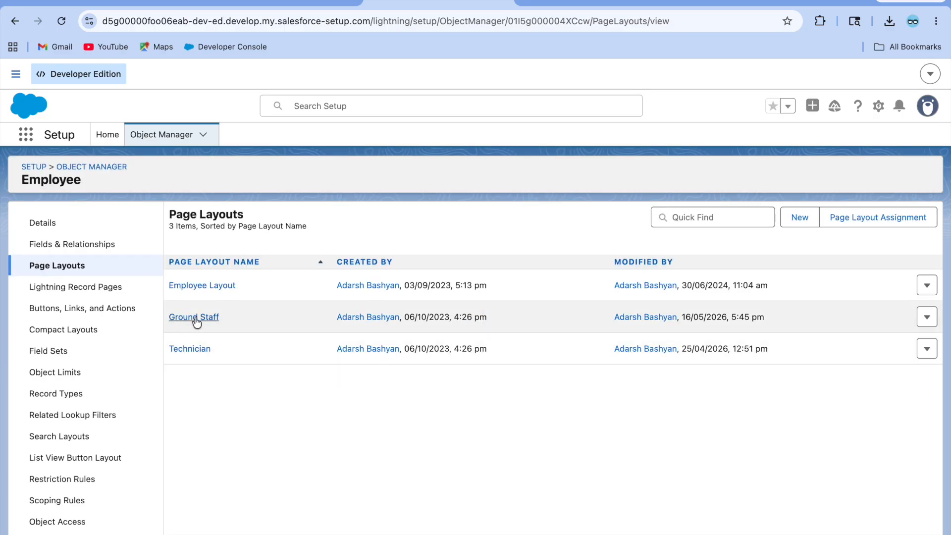
click(196, 317)
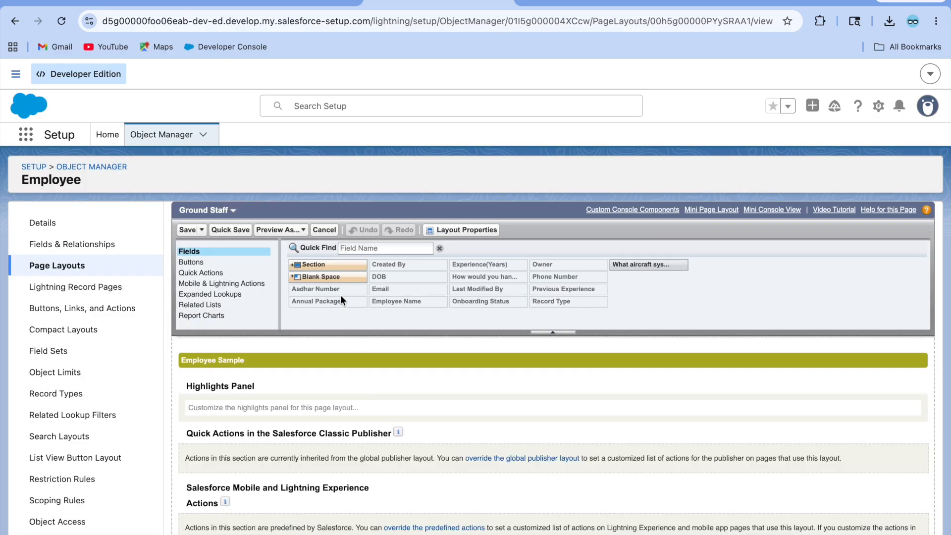
Step: Add a 'Testing' section holding the aircraft-systems question to the layout and save it
scroll(268, 416, down, 6)
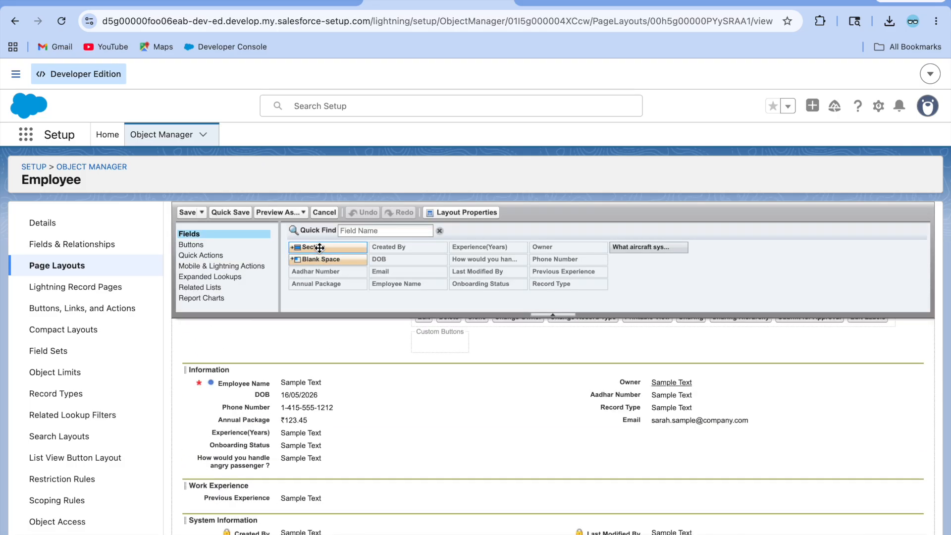
drag(315, 247, 293, 374)
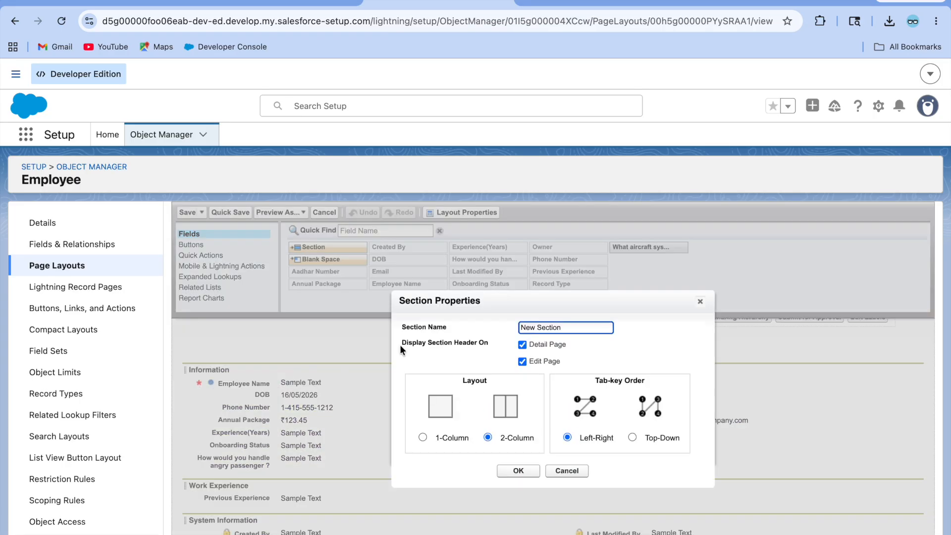
key(BackSpace)
key(BackSpace)
key(BackSpace)
key(BackSpace)
key(BackSpace)
key(BackSpace)
text(Test)
click(519, 471)
drag(649, 246, 269, 387)
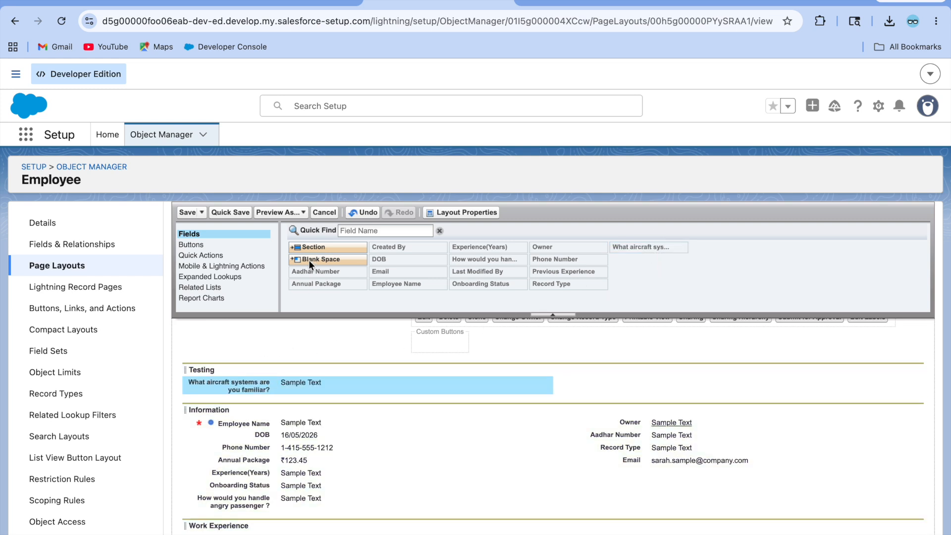
click(188, 213)
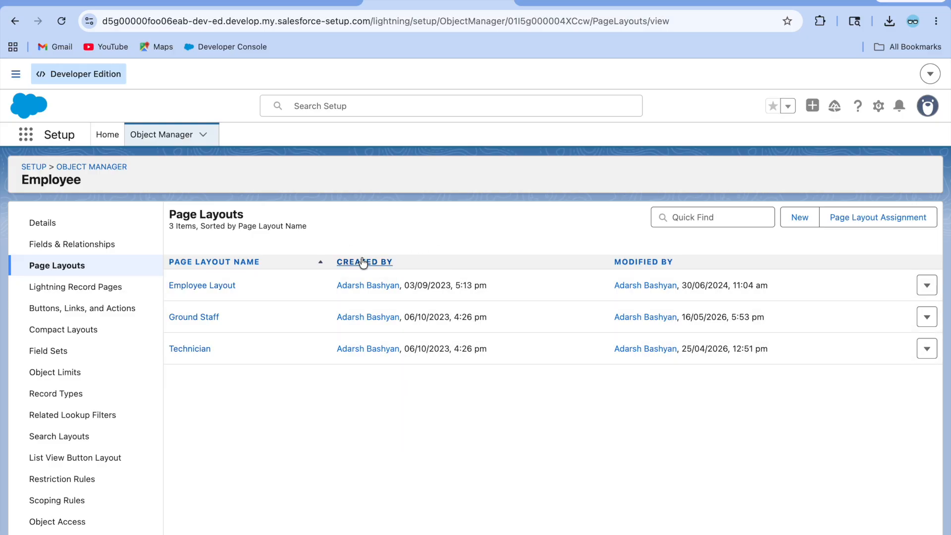
Step: Reload Jacob's record and switch the display density to Comfy, refreshing to apply it
click(219, 2)
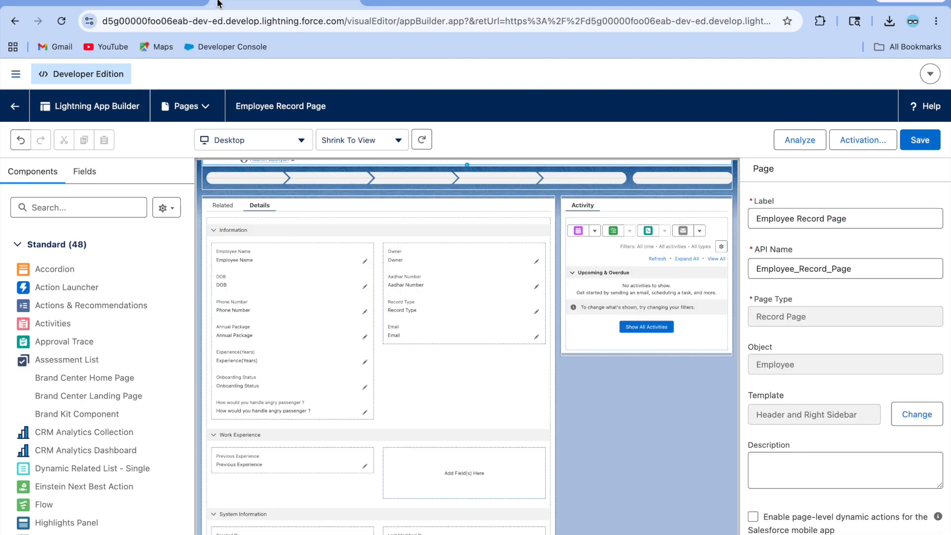
click(183, 1)
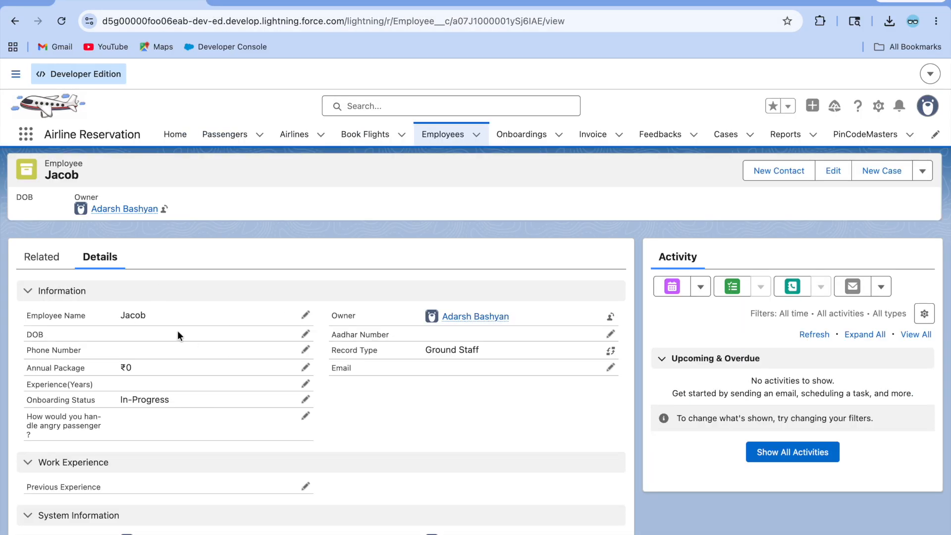
click(61, 21)
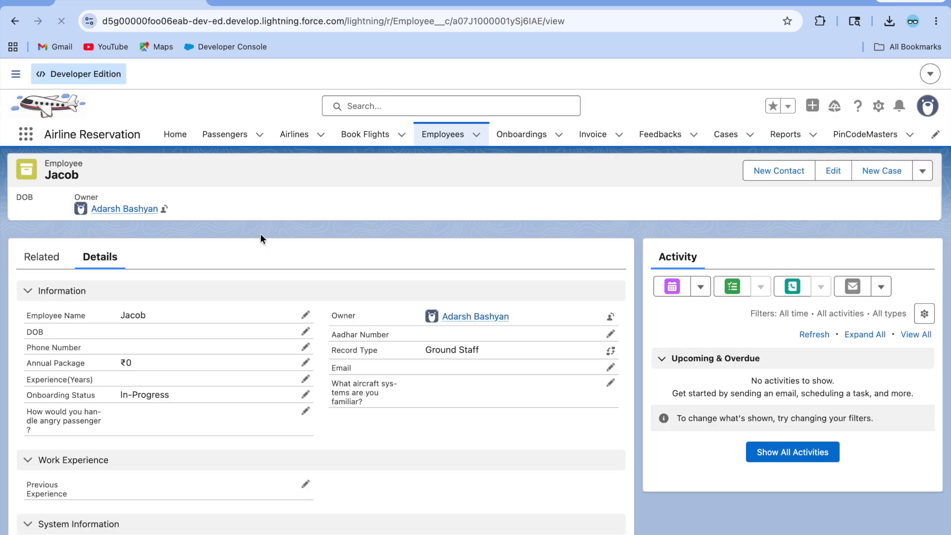
click(928, 104)
click(757, 218)
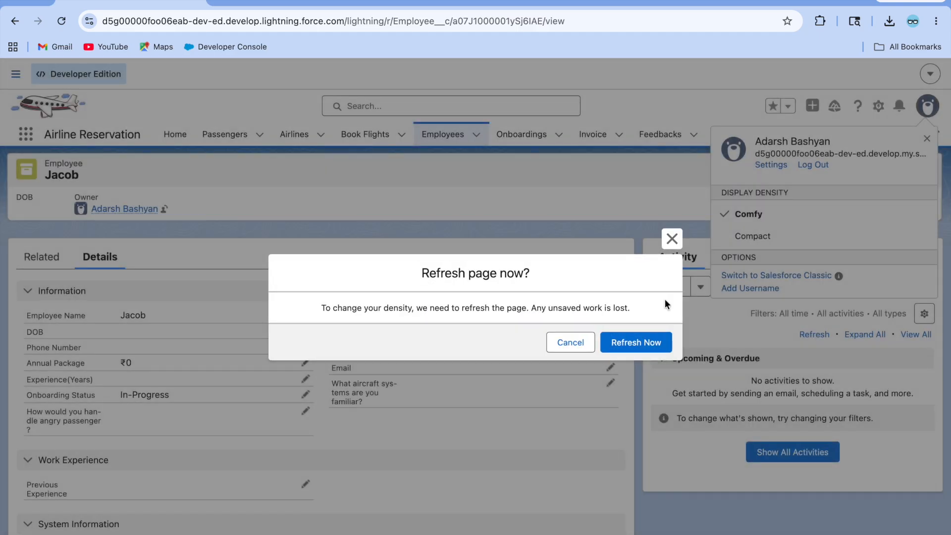
click(644, 344)
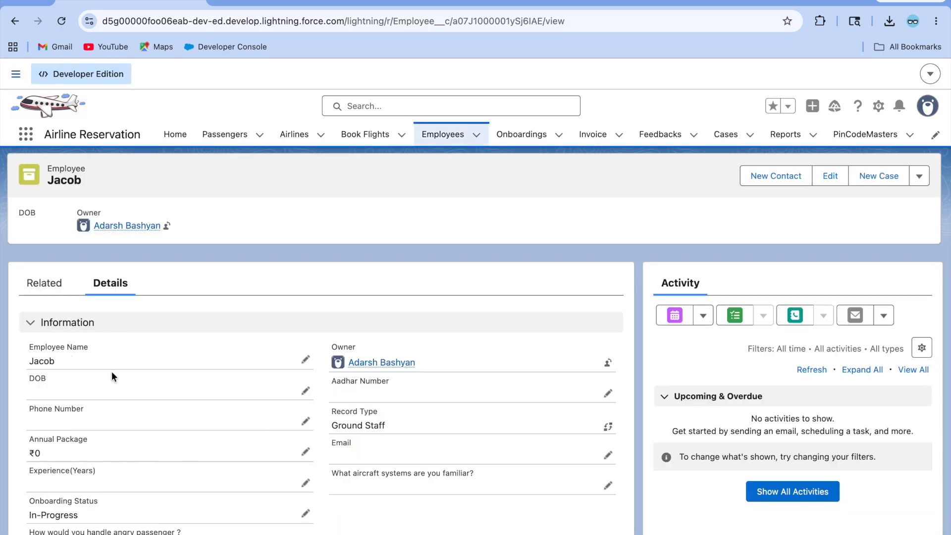
Step: Scroll Jacob's record to check the aircraft-systems field in Comfy density
scroll(111, 371, down, 3)
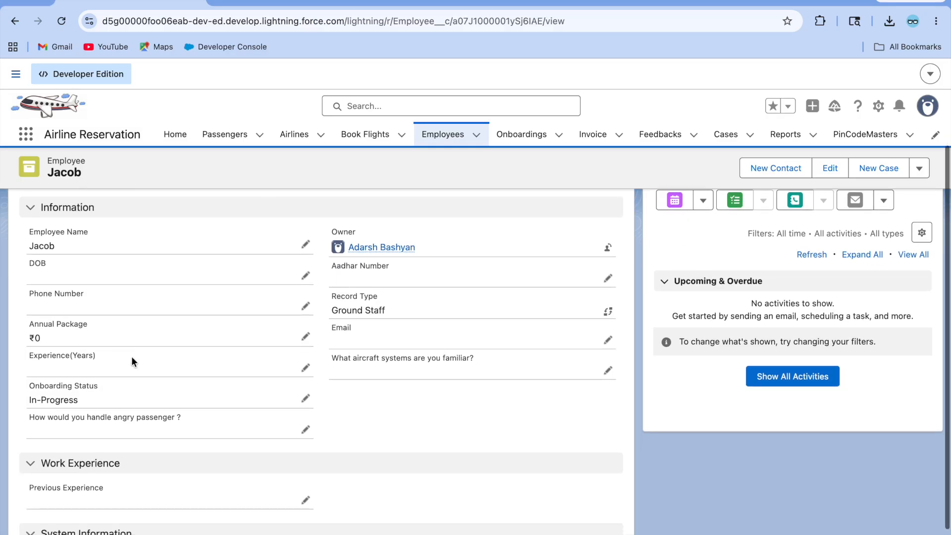
scroll(131, 361, up, 3)
scroll(172, 370, down, 1)
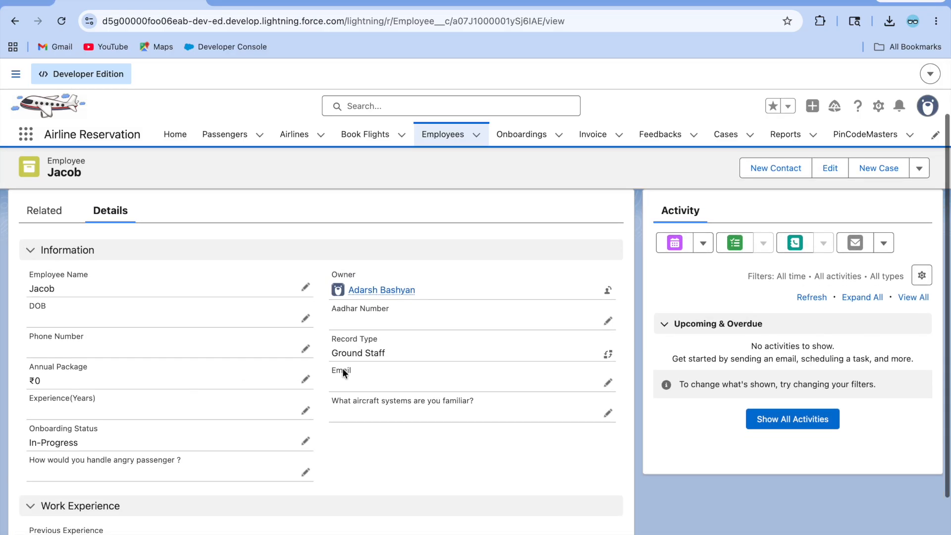
scroll(299, 277, up, 2)
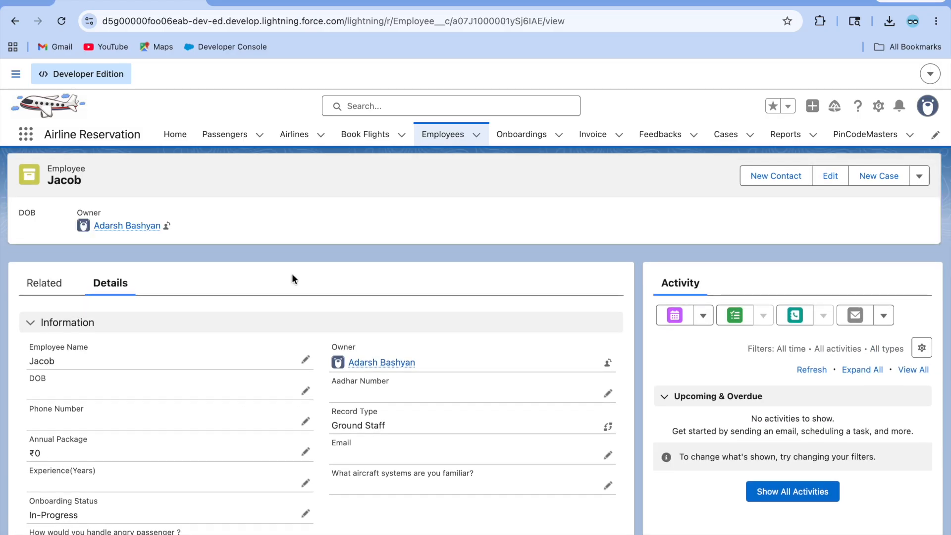
Step: Return to the Setup layouts list and open the Ground Staff page layout
click(419, 3)
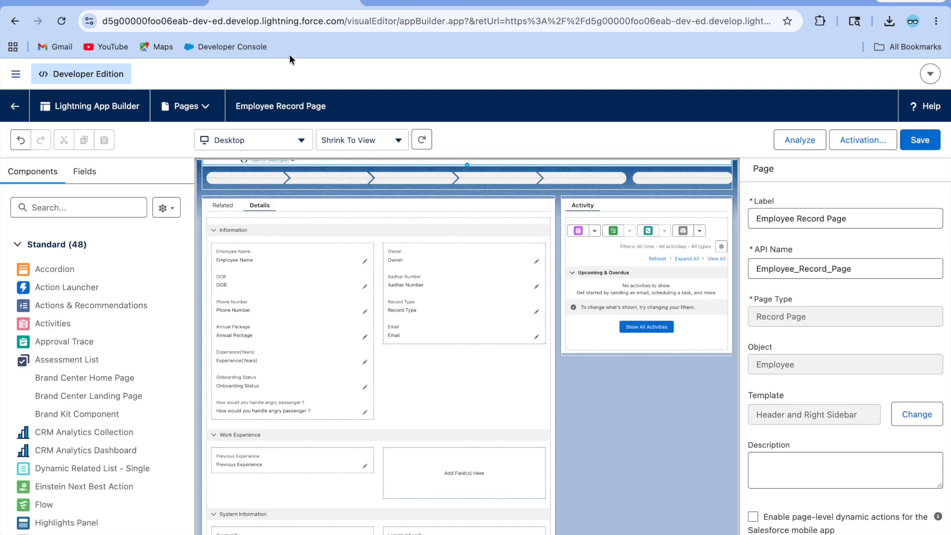
click(419, 1)
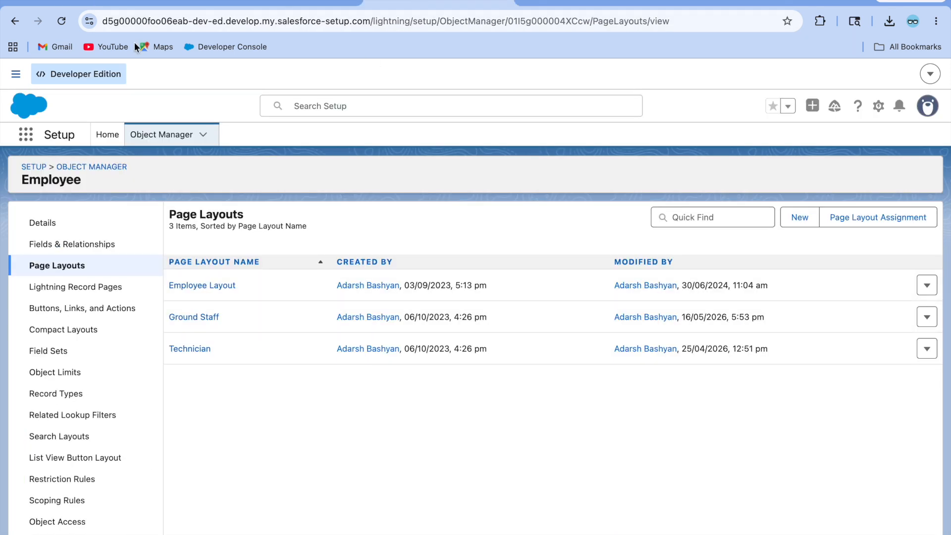
click(137, 2)
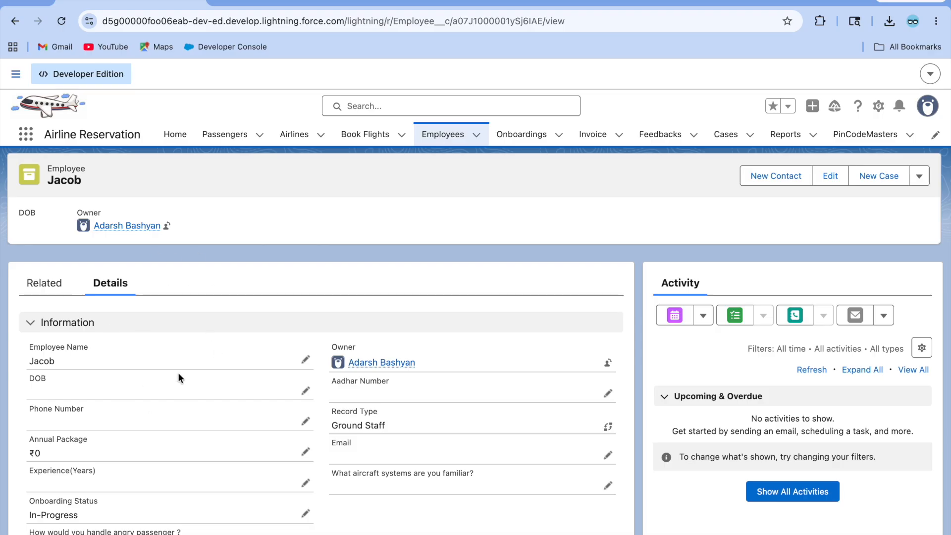
click(419, 2)
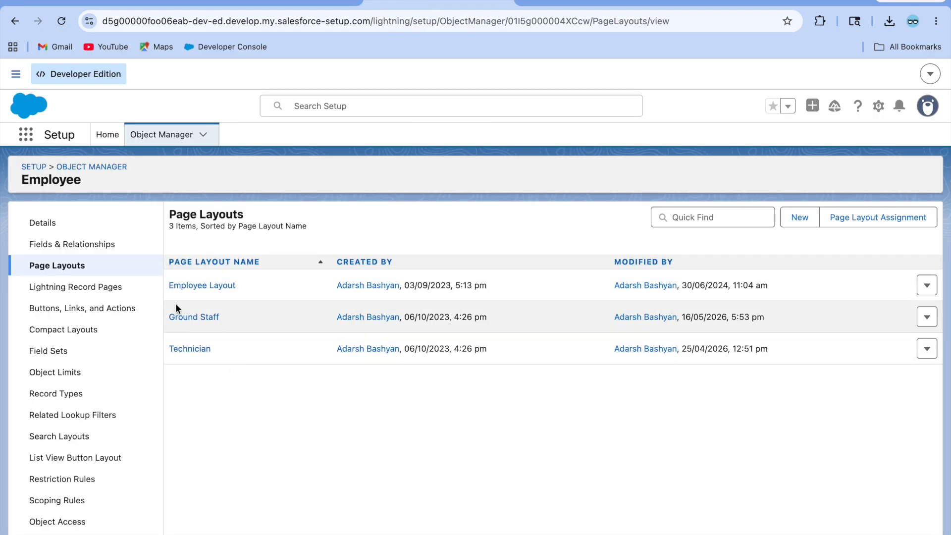
click(193, 318)
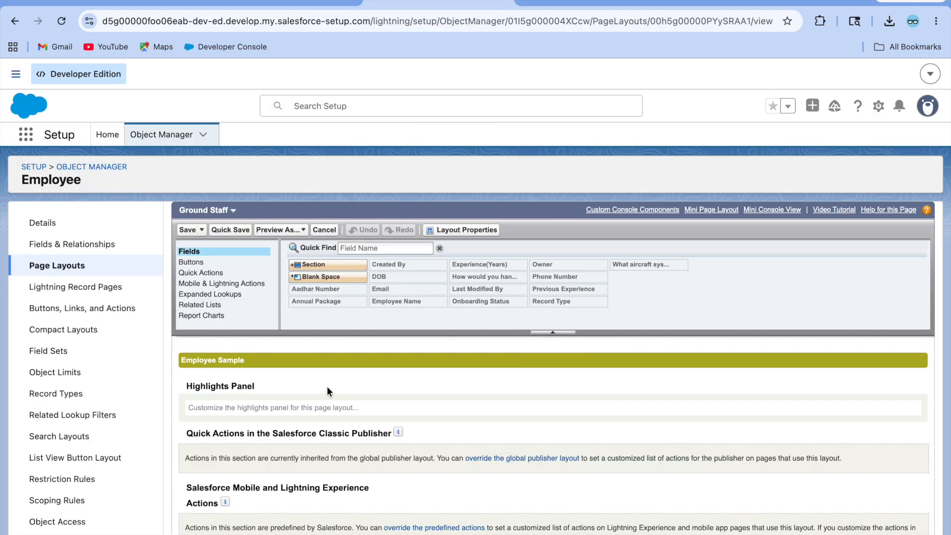
Step: Remove the aircraft-systems question and the Testing section, save the layout, and go back to the record
scroll(329, 401, down, 5)
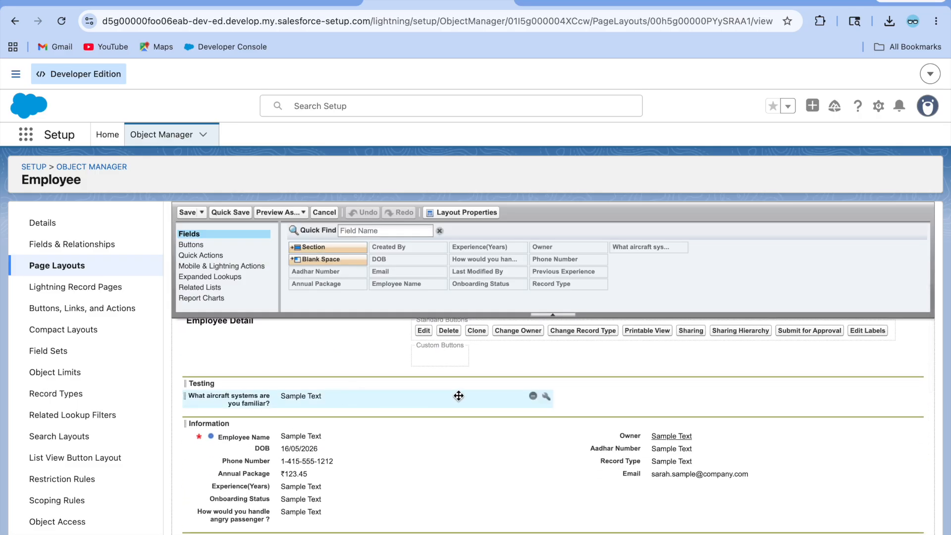
click(533, 395)
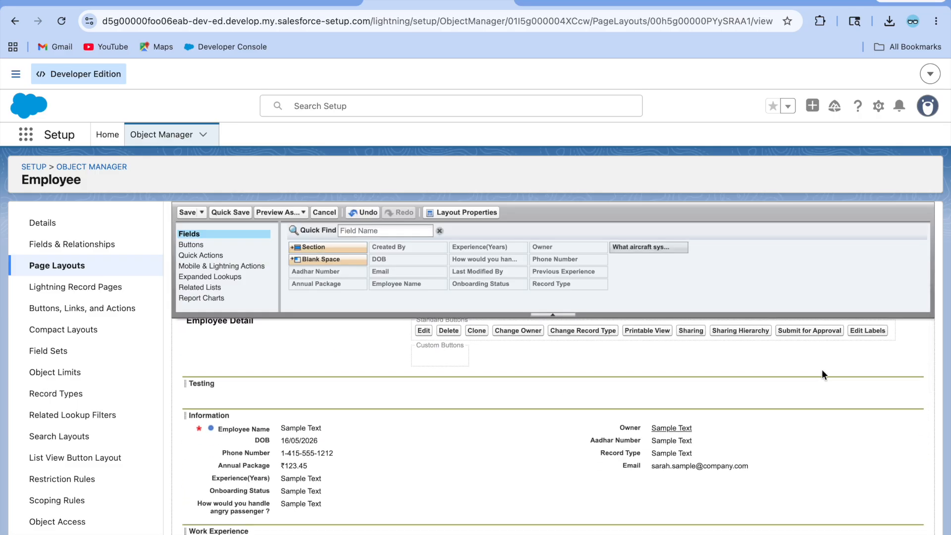
click(902, 384)
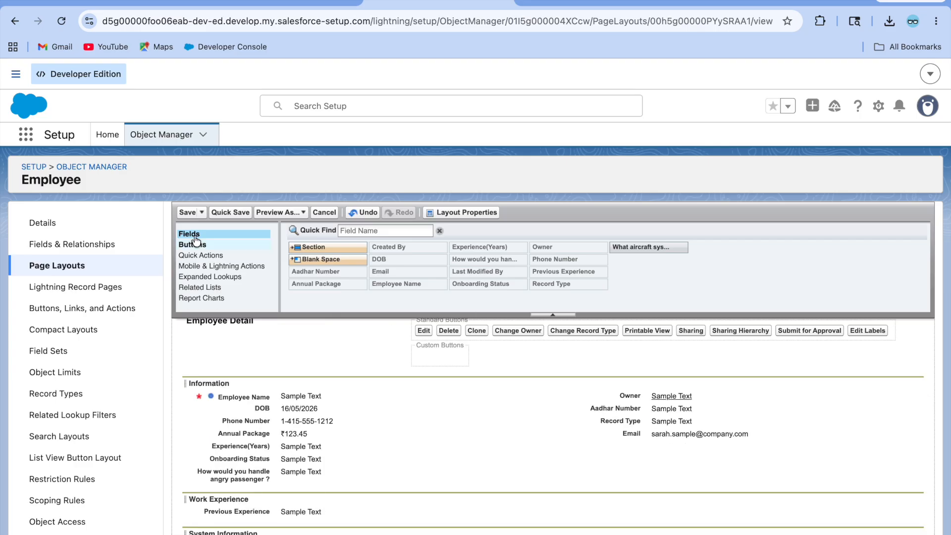
click(189, 213)
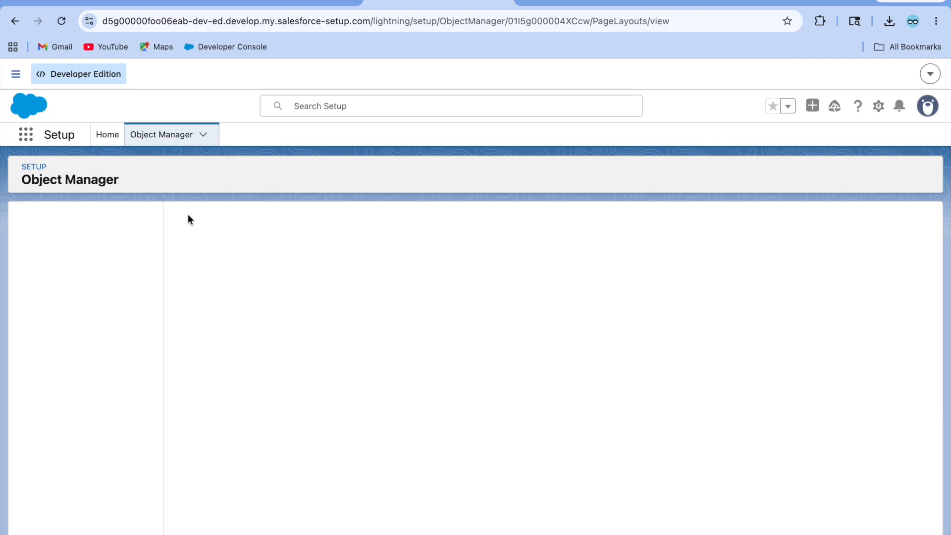
click(124, 3)
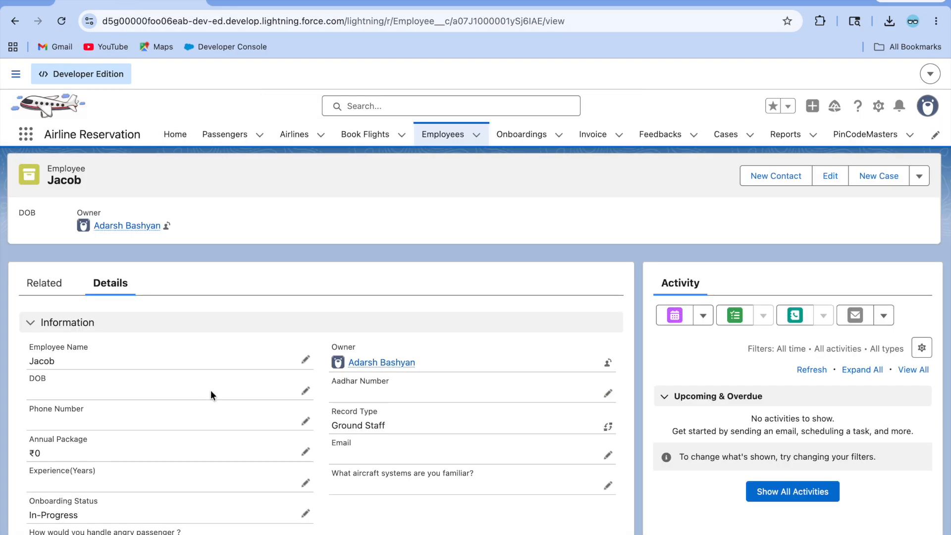
Step: Edit the Employee Record Page, show its Fields list, and drop a new Field Section above Information
click(878, 106)
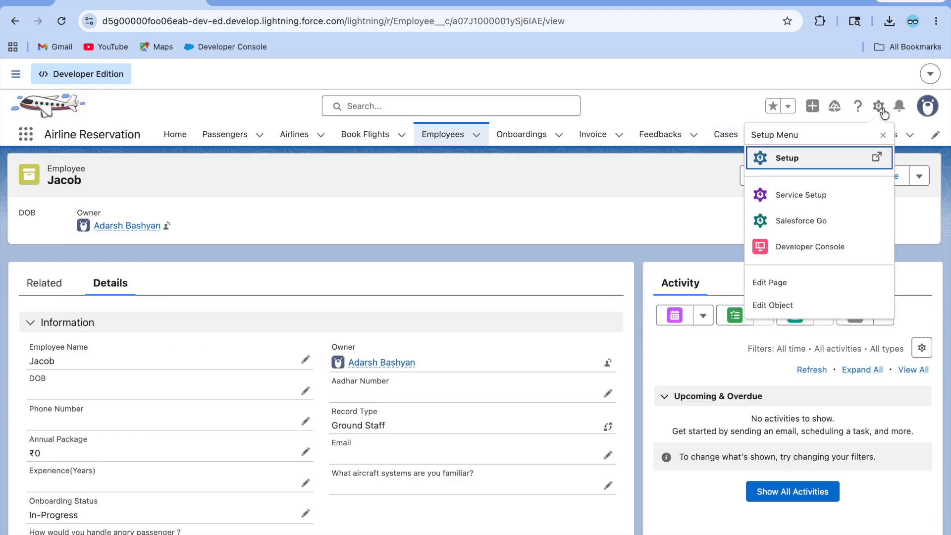
click(795, 285)
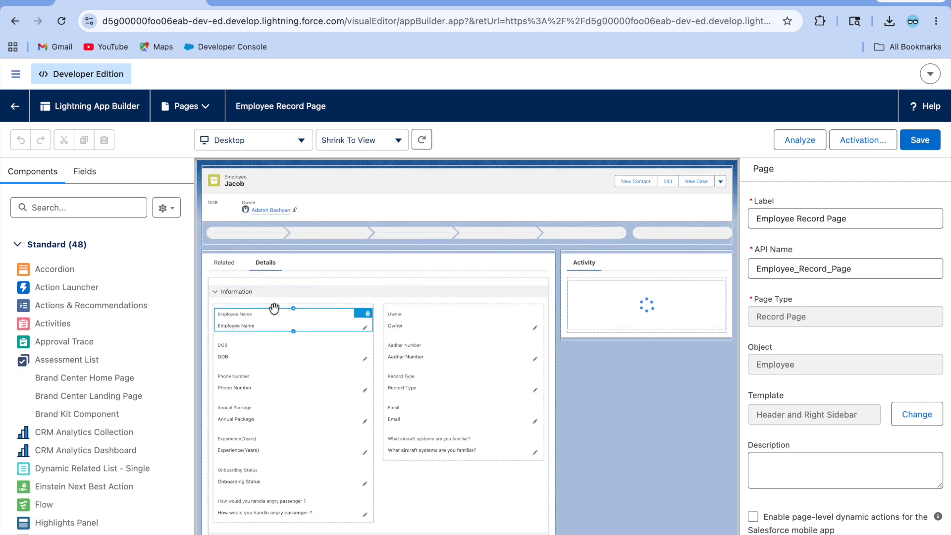
click(91, 182)
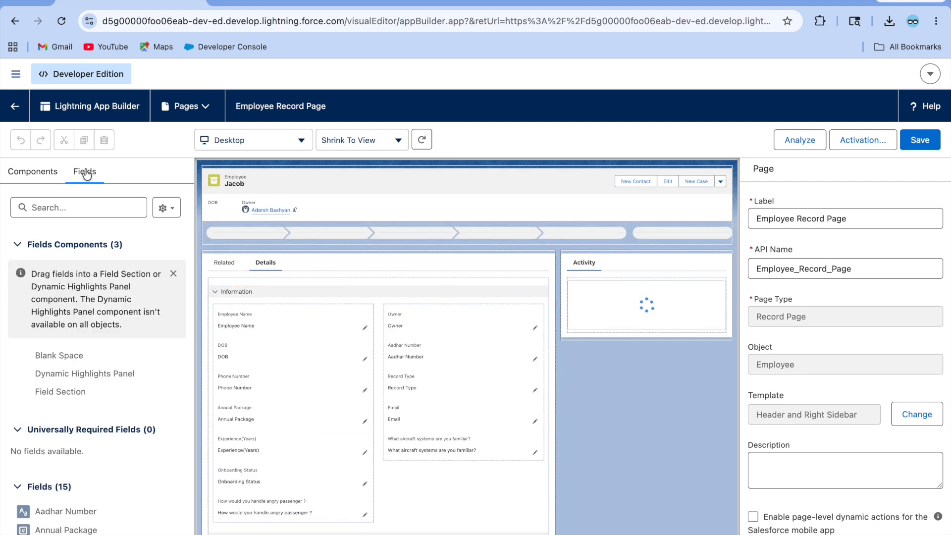
scroll(97, 412, down, 2)
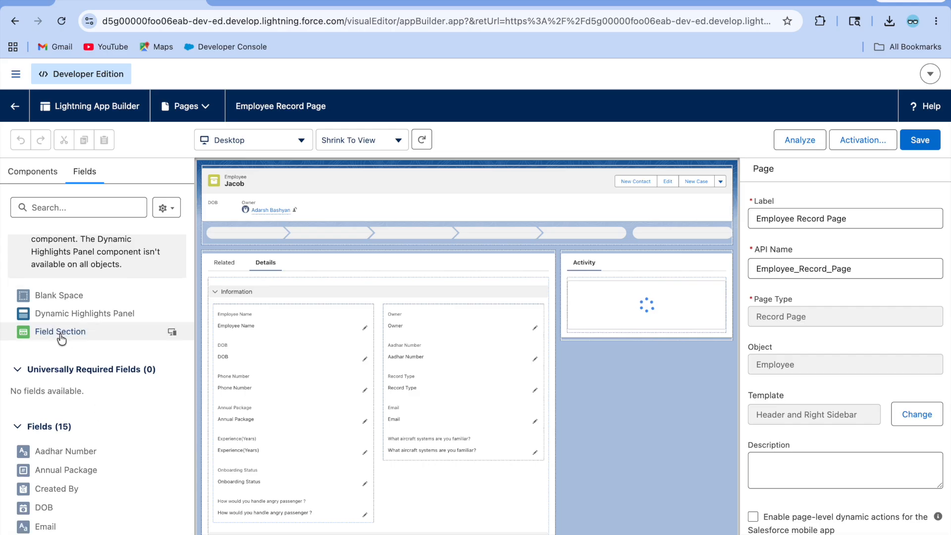
drag(60, 337, 279, 292)
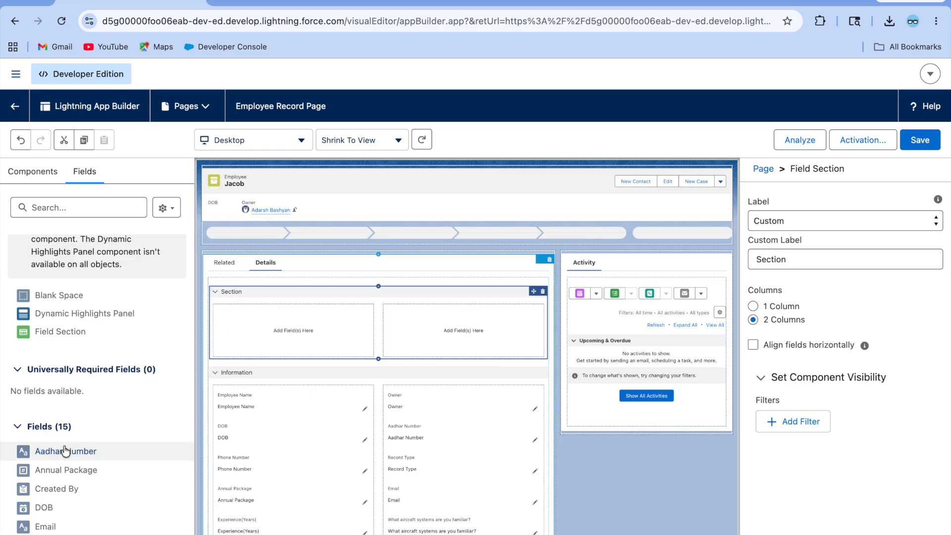
Step: Place Annual Package and Employee Name in the new section's left column, Experience(Years) on the right
scroll(74, 507, down, 3)
scroll(77, 510, down, 4)
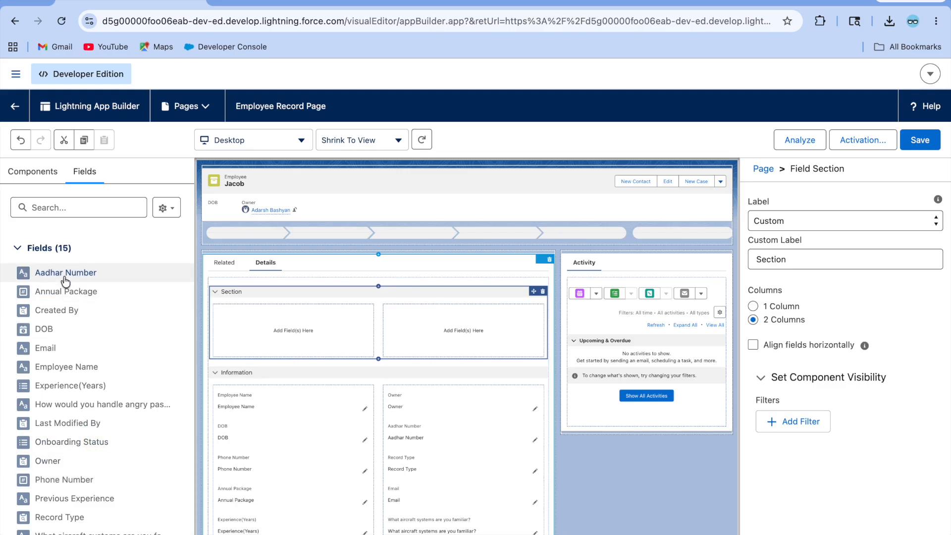
drag(124, 292, 256, 320)
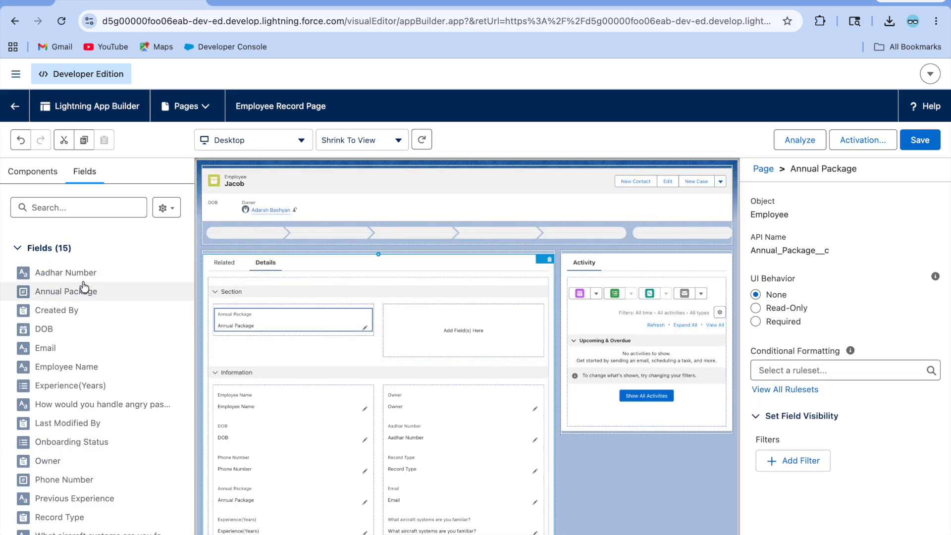
drag(68, 367, 290, 342)
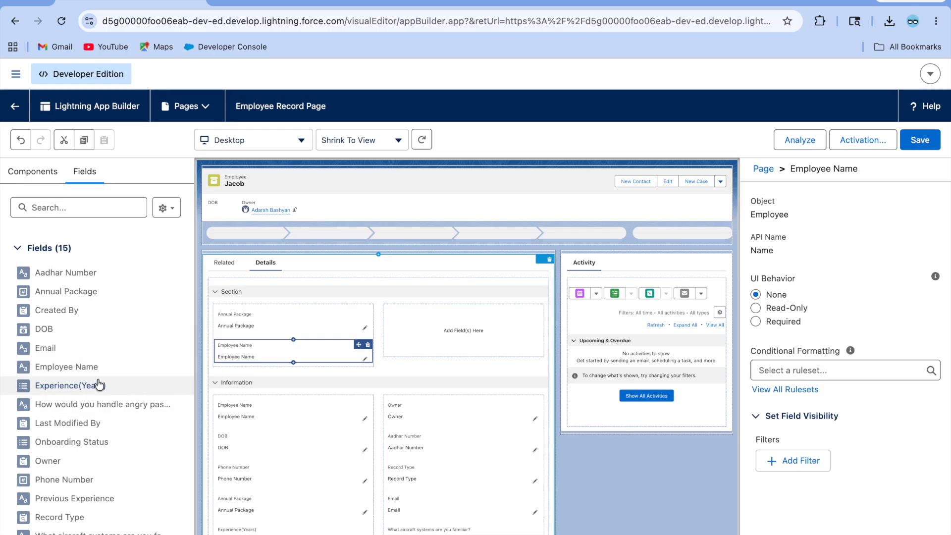
drag(74, 385, 437, 320)
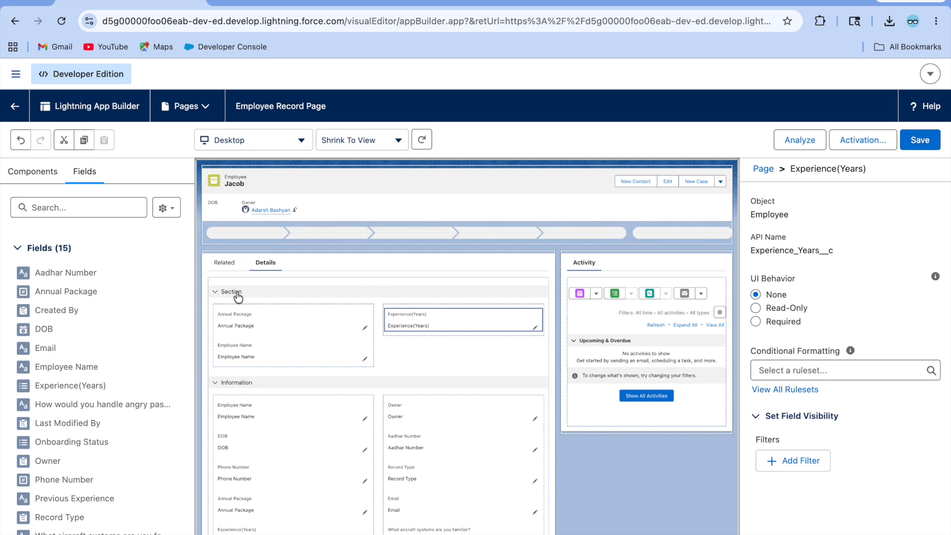
Step: Label the section 'Testing', save the Employee Record Page, and return to the record
click(254, 296)
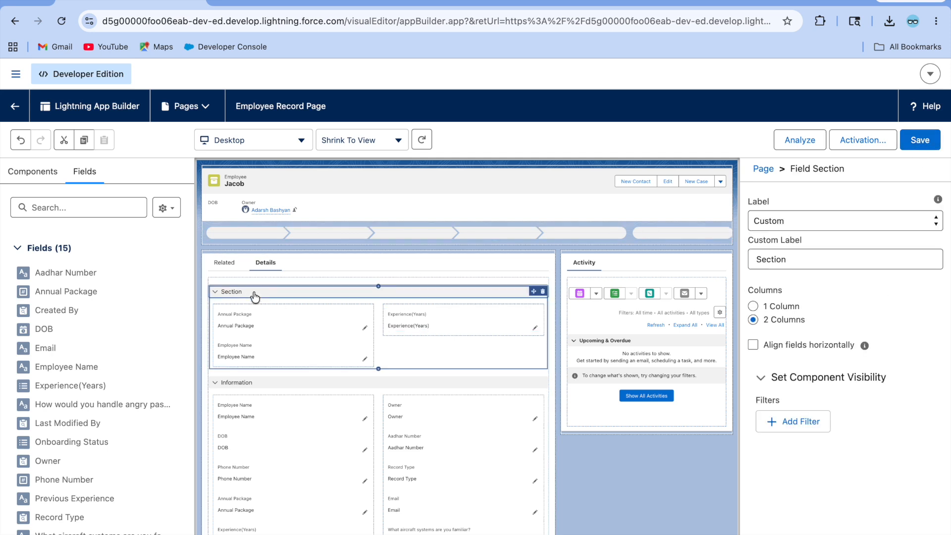
click(795, 258)
key(BackSpace)
key(BackSpace)
key(BackSpace)
key(BackSpace)
key(BackSpace)
key(BackSpace)
text(Testing)
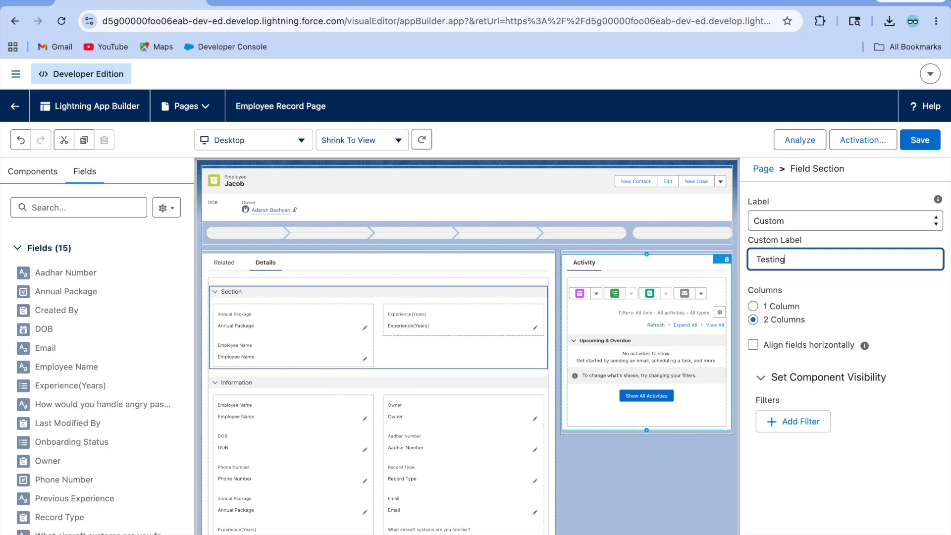
click(898, 312)
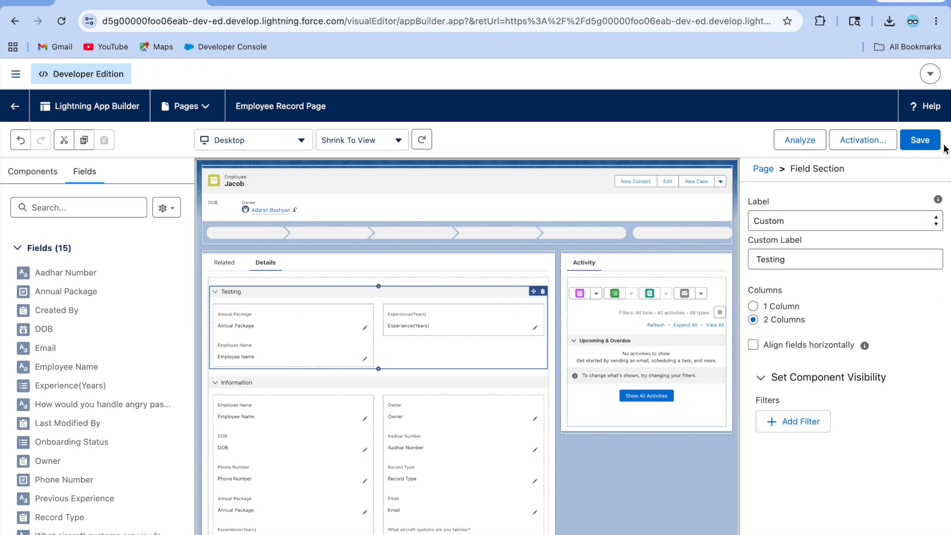
click(922, 142)
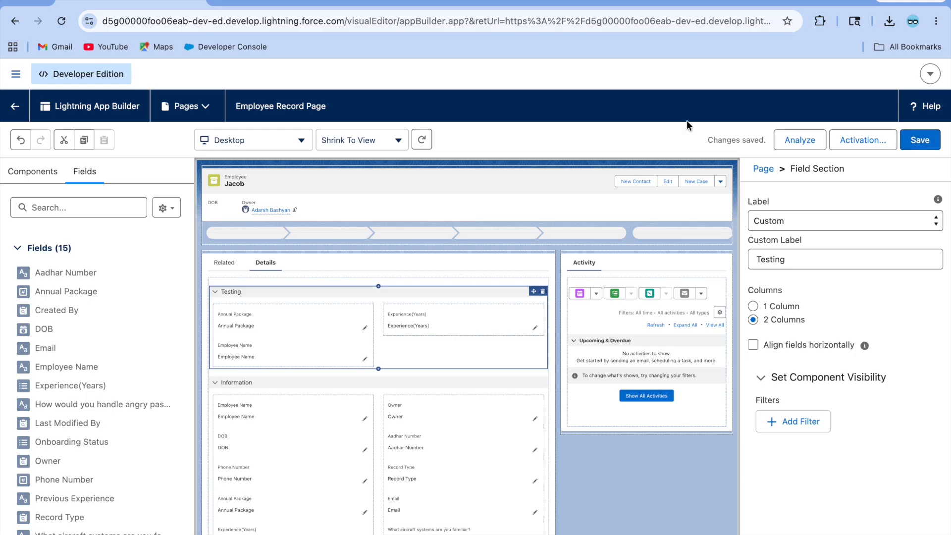
click(14, 108)
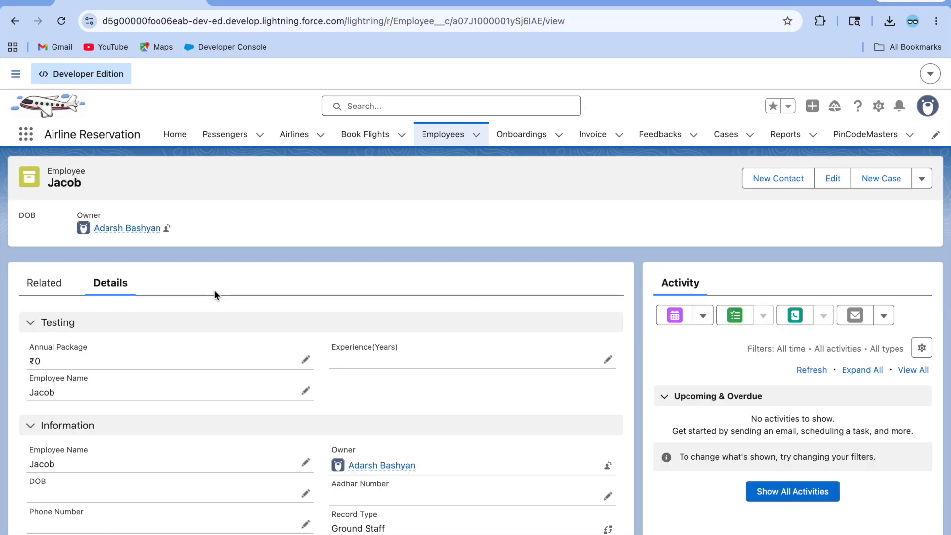
Step: Scroll the record's Details to review the Testing section's Annual Package, Employee Name and Experience(Years)
scroll(126, 379, down, 2)
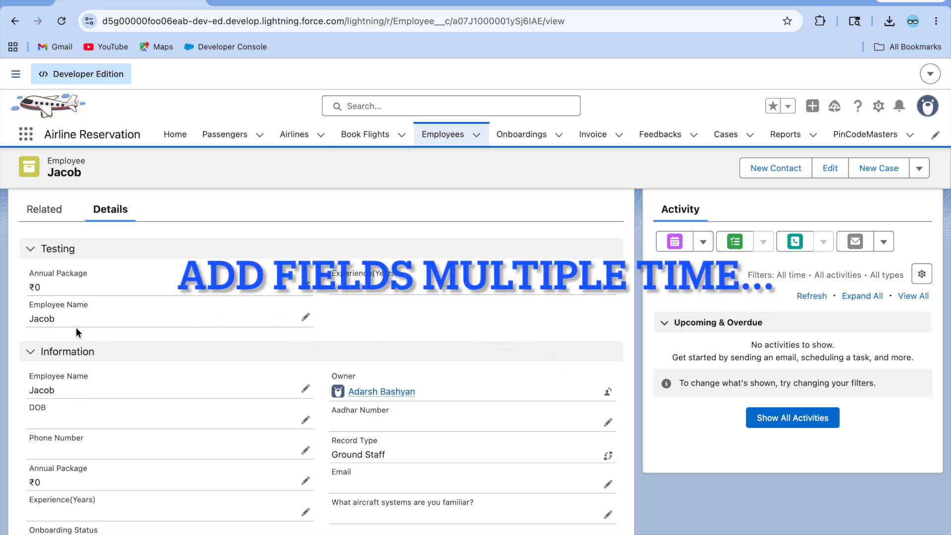
scroll(170, 473, down, 3)
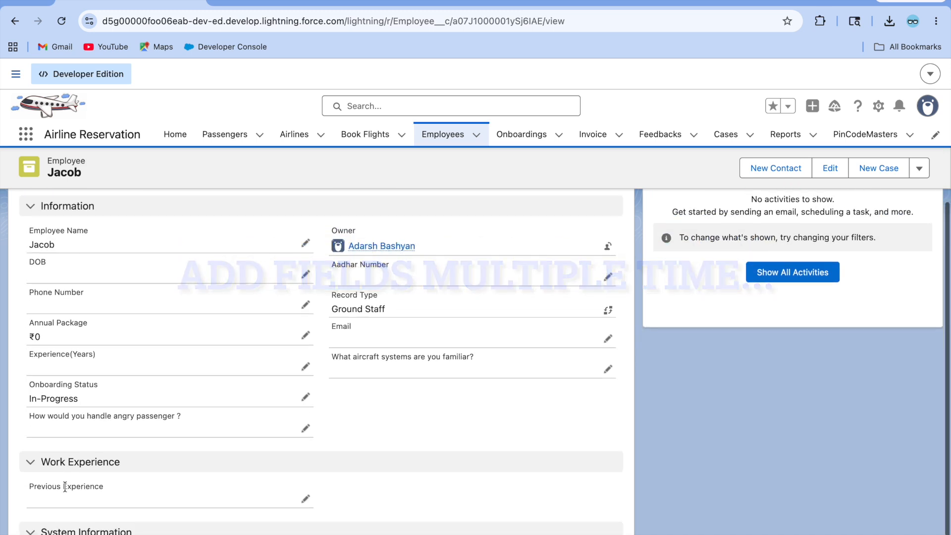
scroll(168, 473, down, 1)
scroll(167, 465, up, 3)
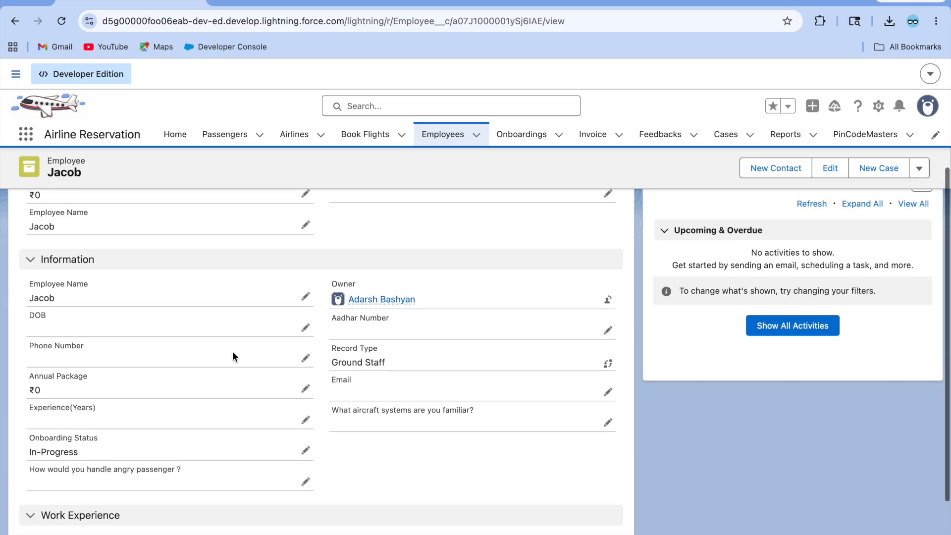
scroll(110, 415, up, 5)
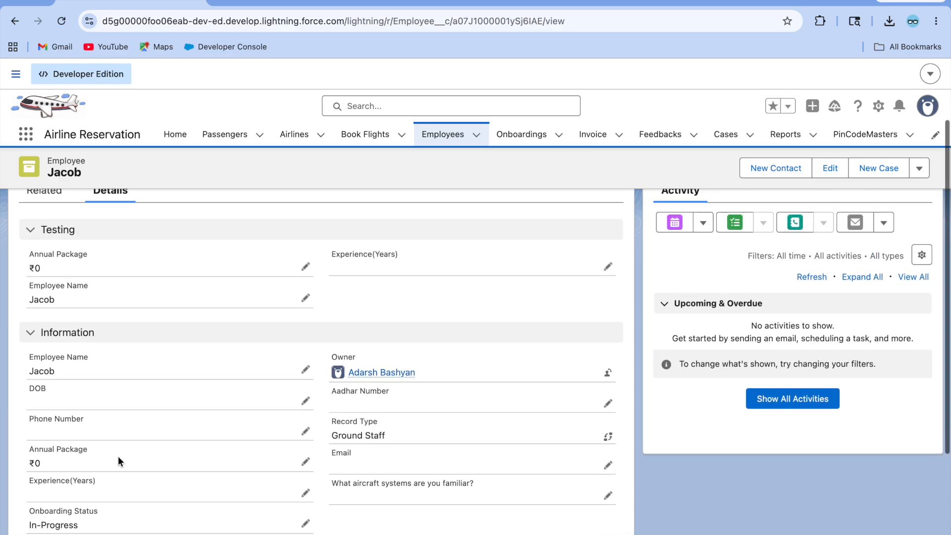
scroll(99, 348, down, 3)
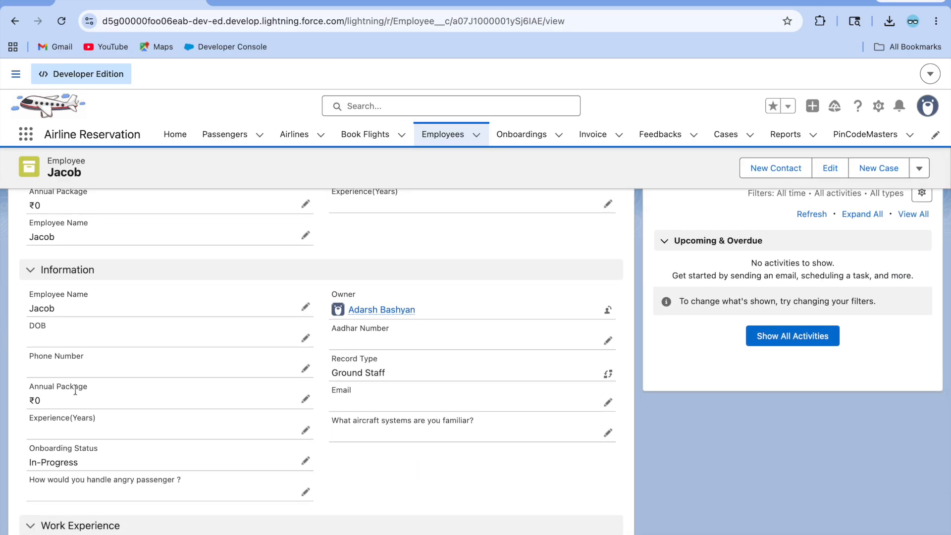
scroll(76, 388, up, 2)
scroll(101, 396, up, 2)
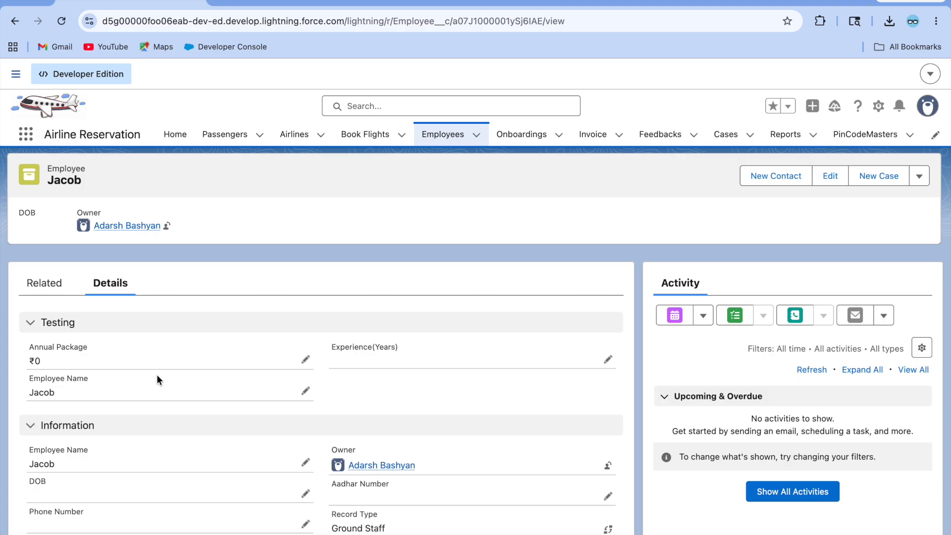
scroll(157, 380, down, 1)
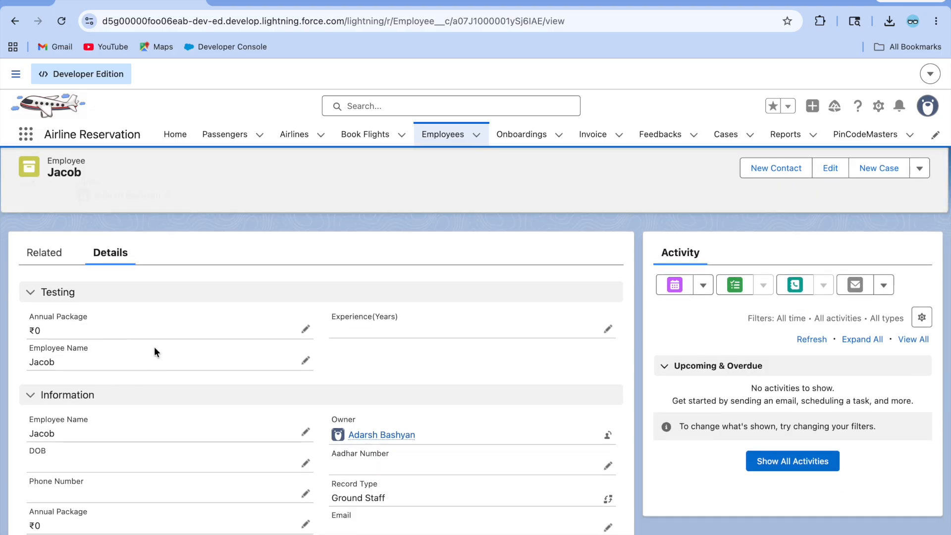
scroll(155, 352, down, 1)
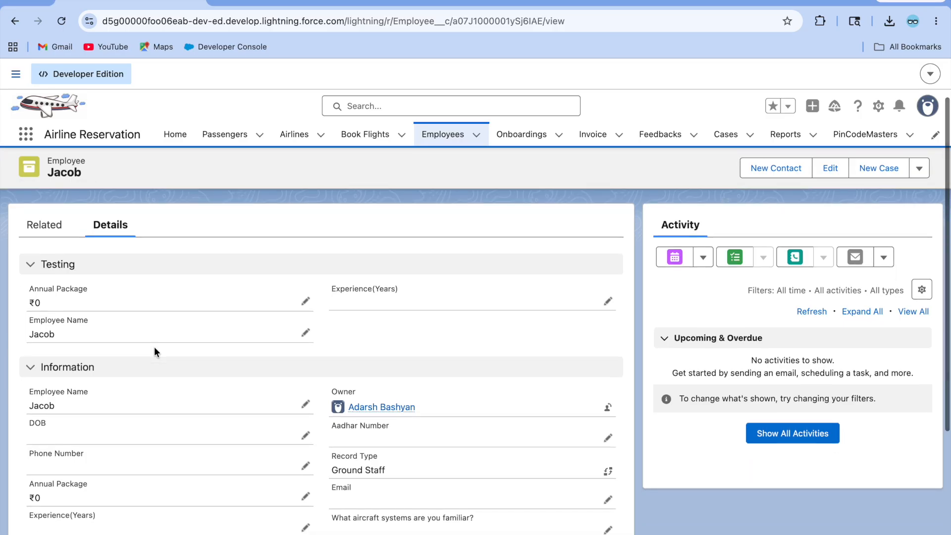
scroll(170, 329, down, 3)
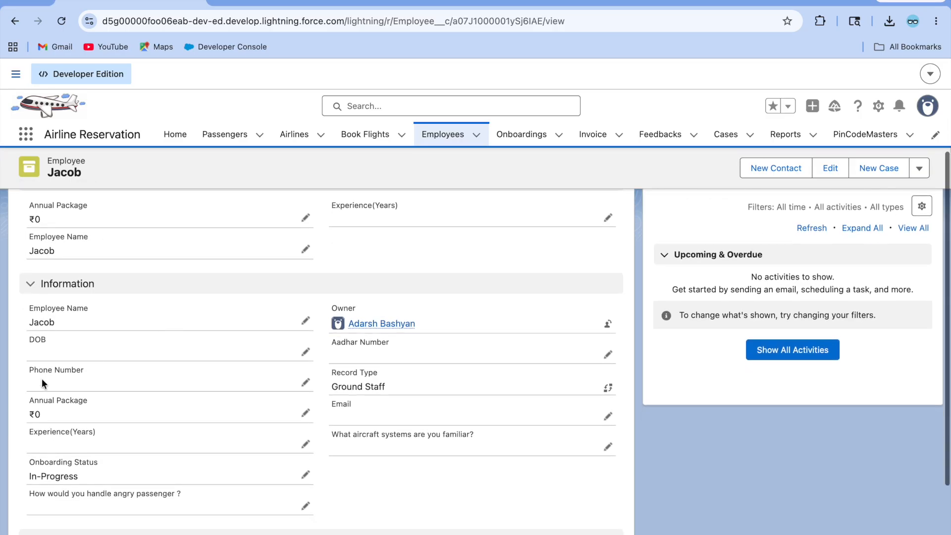
scroll(129, 381, up, 3)
scroll(130, 384, up, 2)
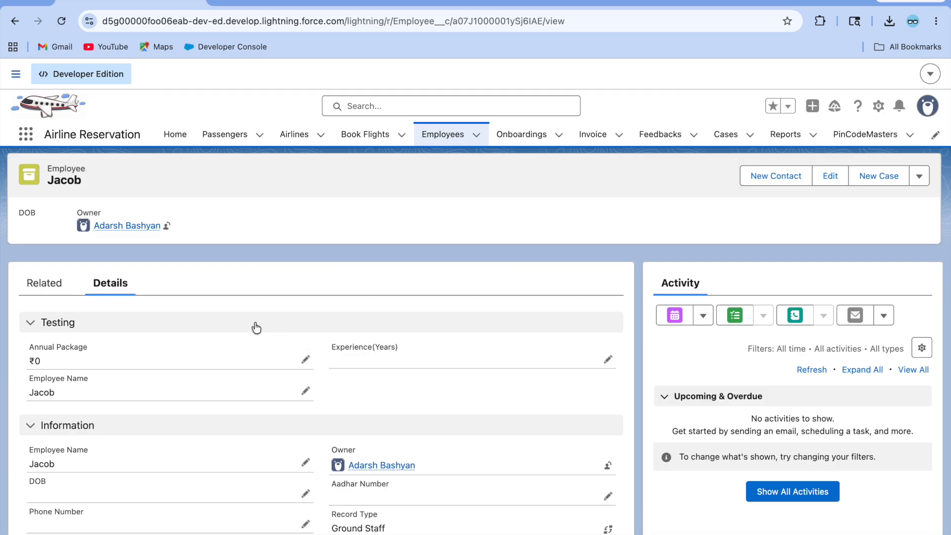
scroll(173, 372, down, 2)
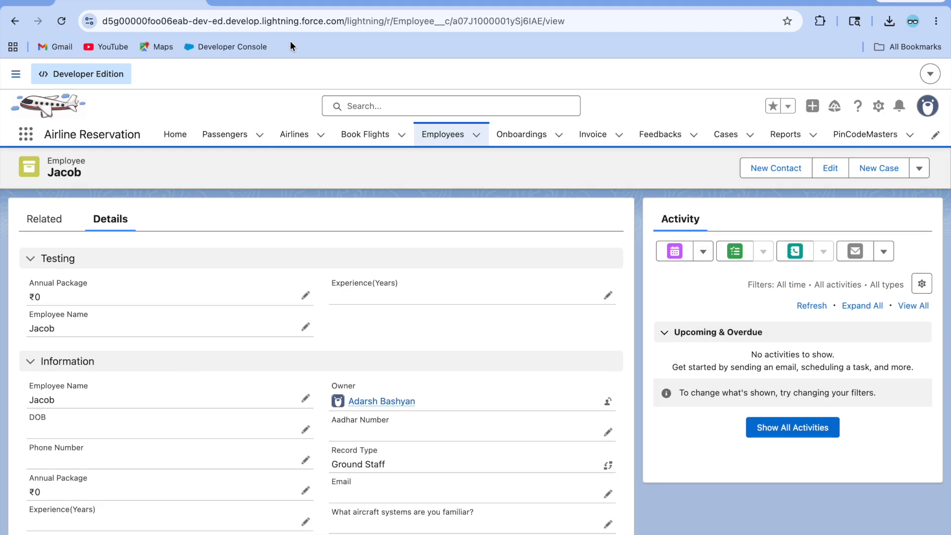
click(396, 4)
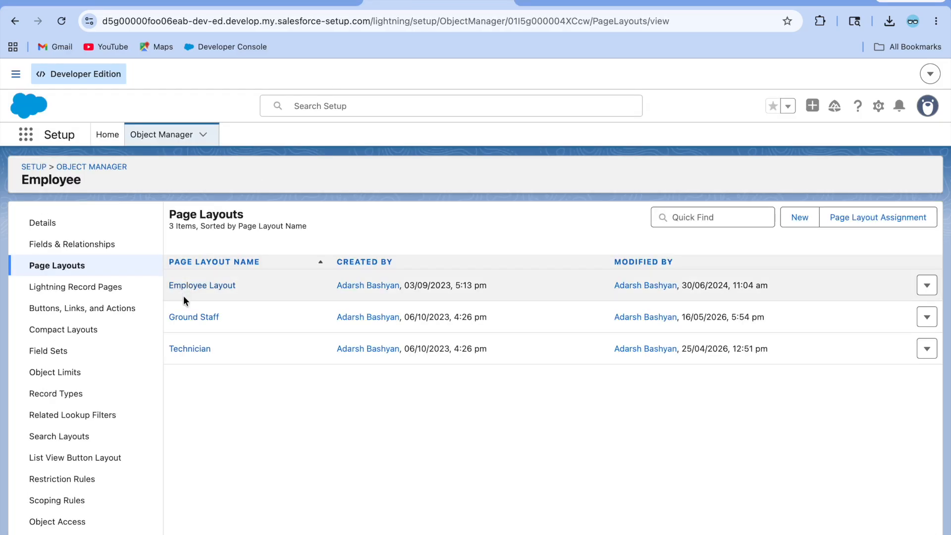
Step: Open the Ground Staff page layout and compare it with the Ground Staff employee record
click(186, 317)
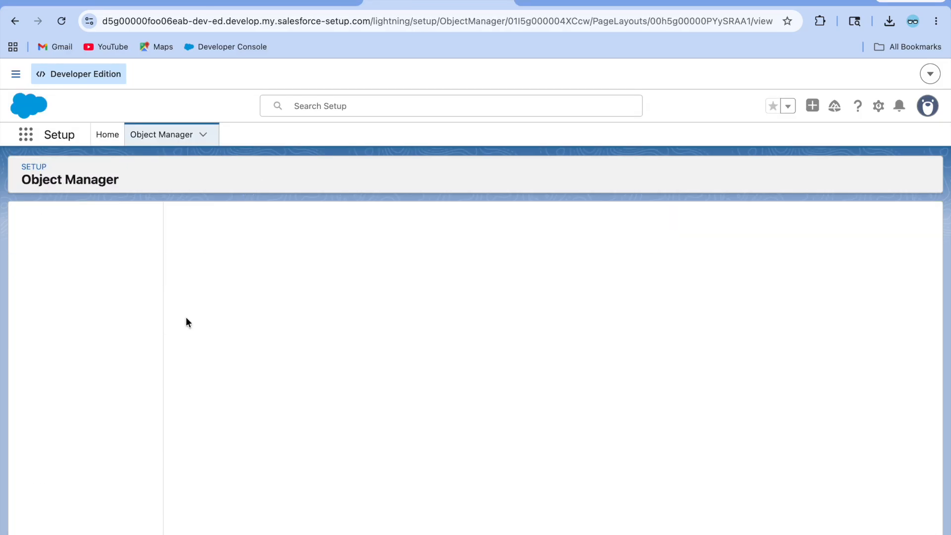
scroll(310, 380, down, 10)
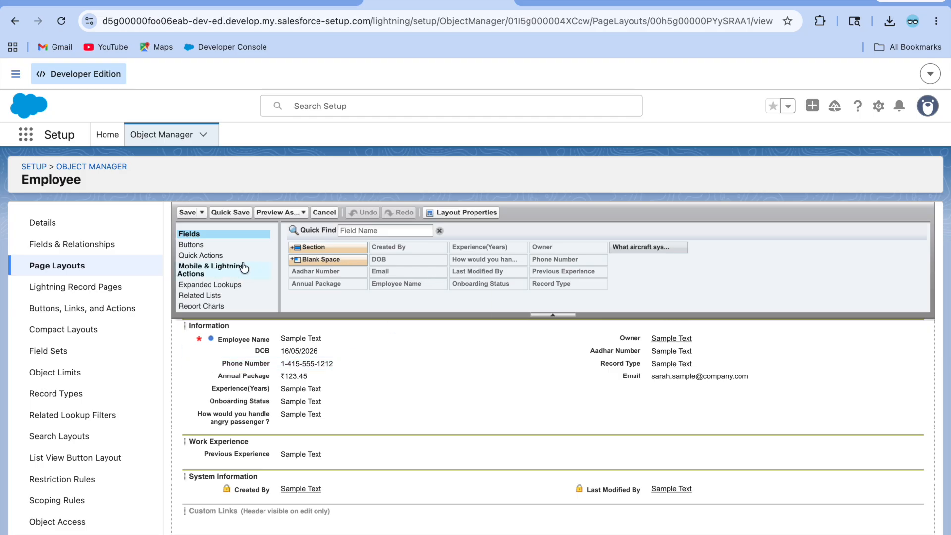
click(130, 1)
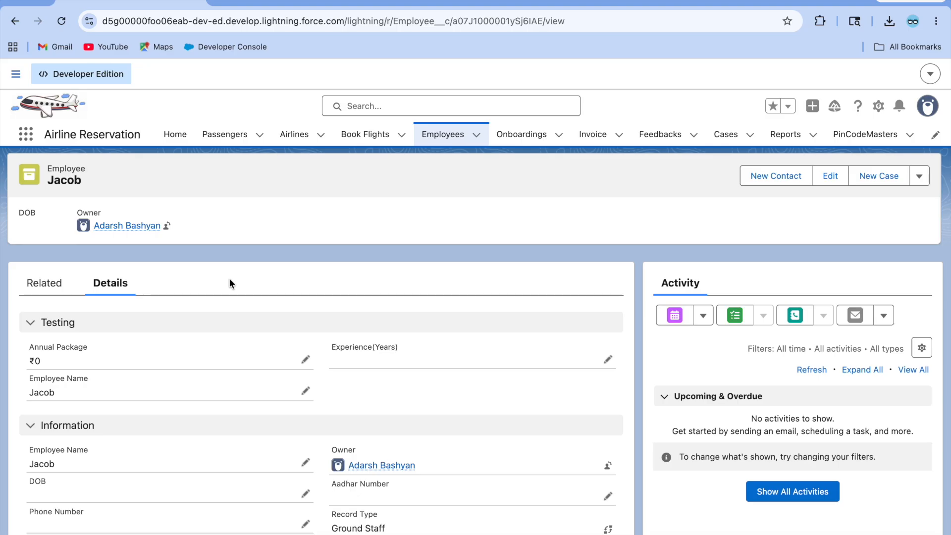
click(258, 4)
click(398, 3)
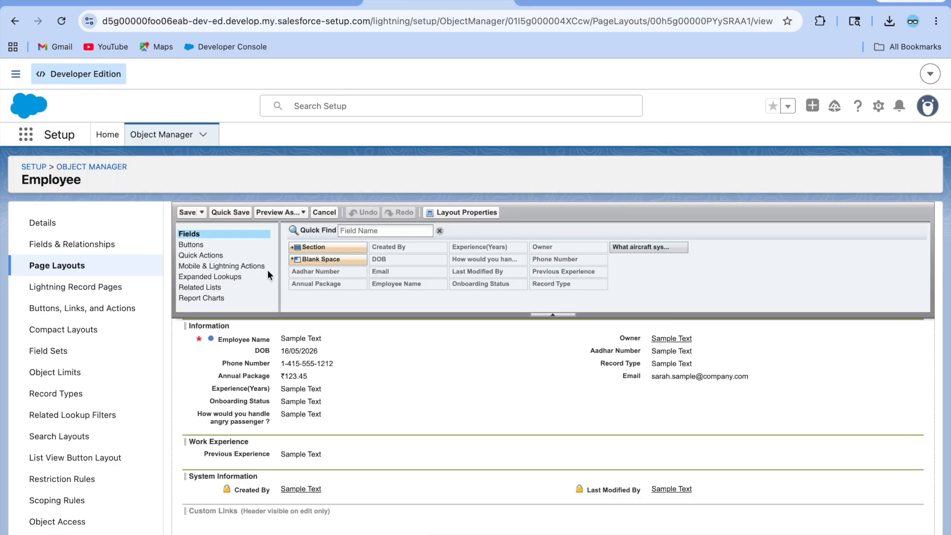
Step: Browse the Employee page layouts and Lightning record pages lists, then return to the employee record
click(70, 274)
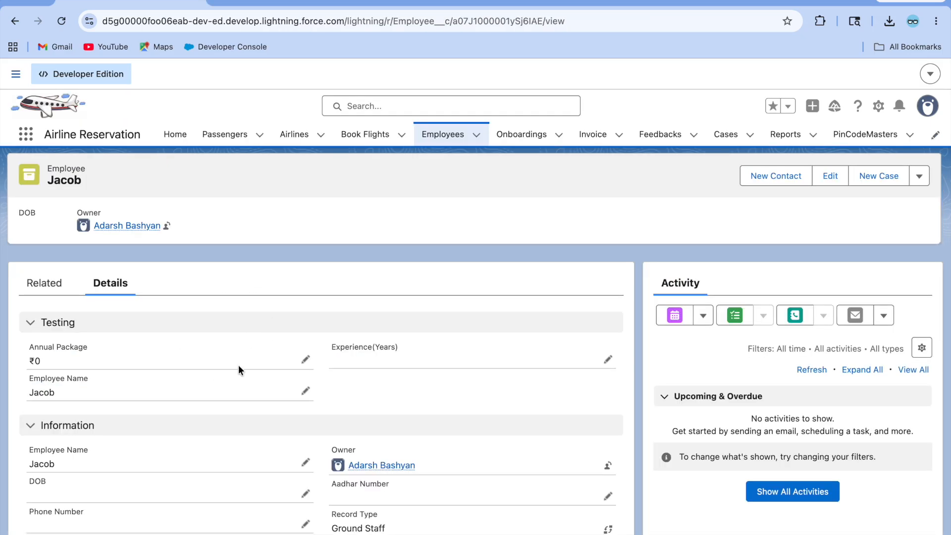
scroll(229, 364, down, 2)
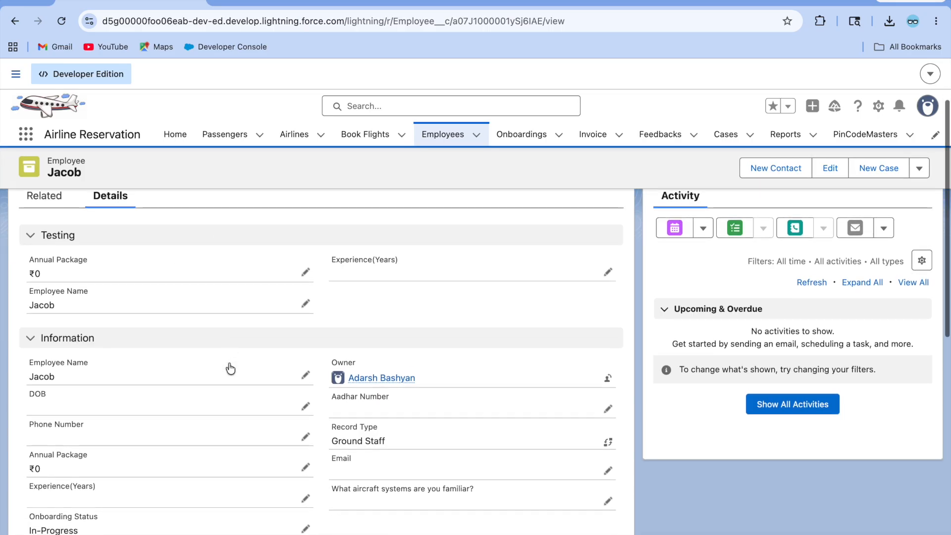
scroll(219, 379, up, 4)
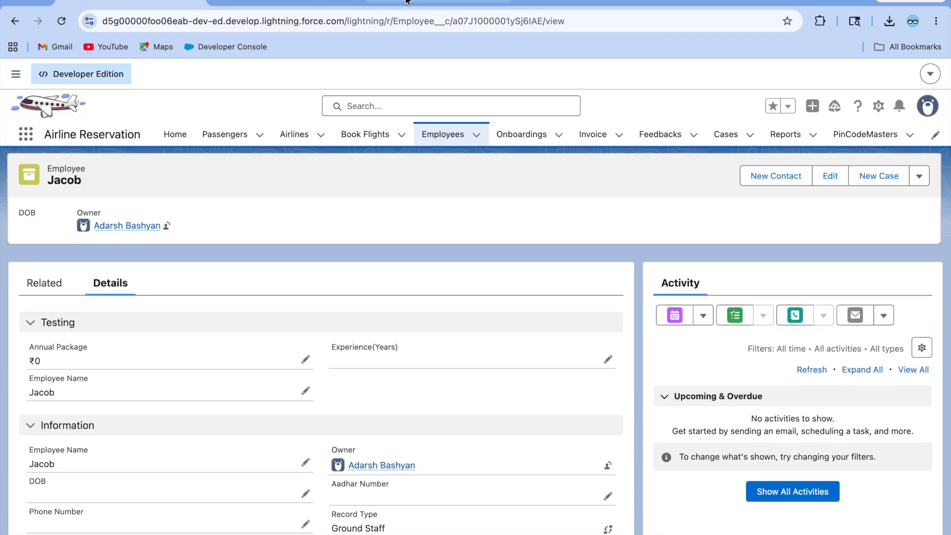
click(405, 2)
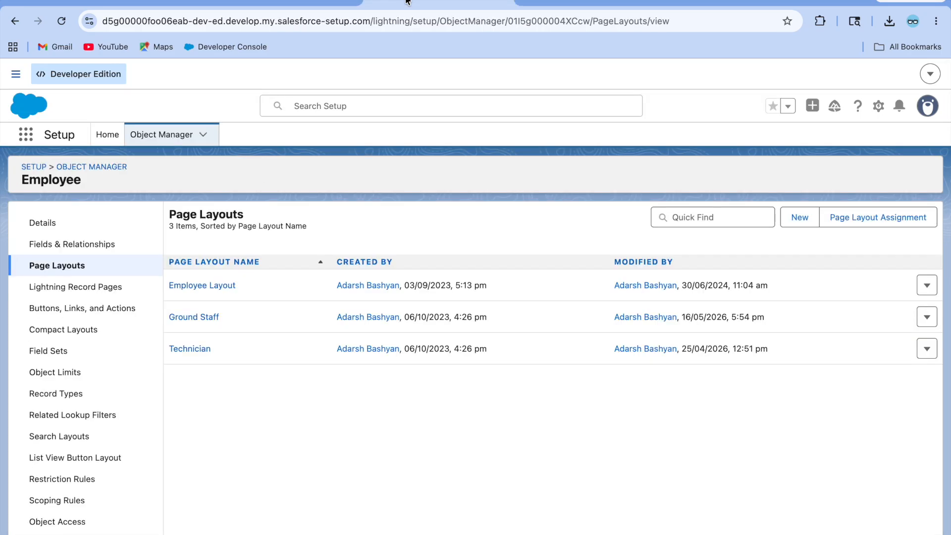
double_click(72, 290)
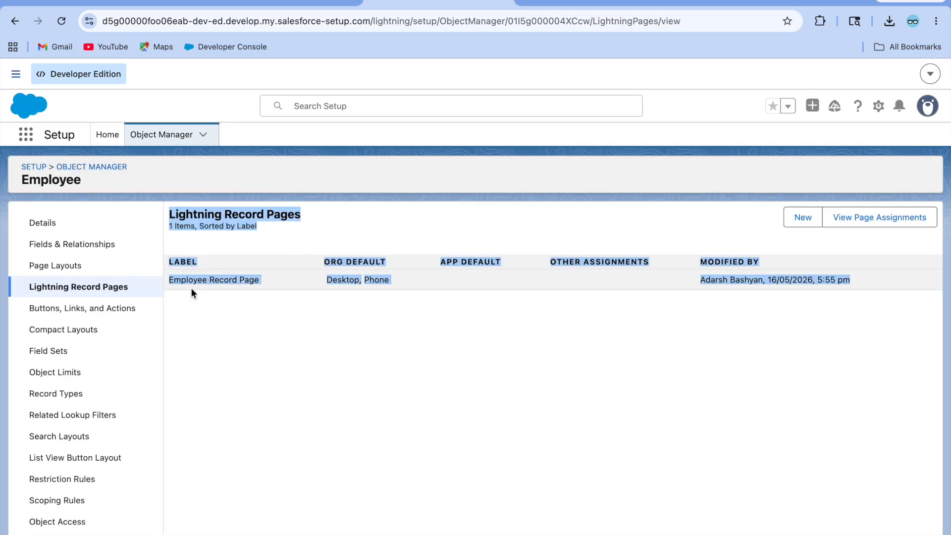
double_click(66, 268)
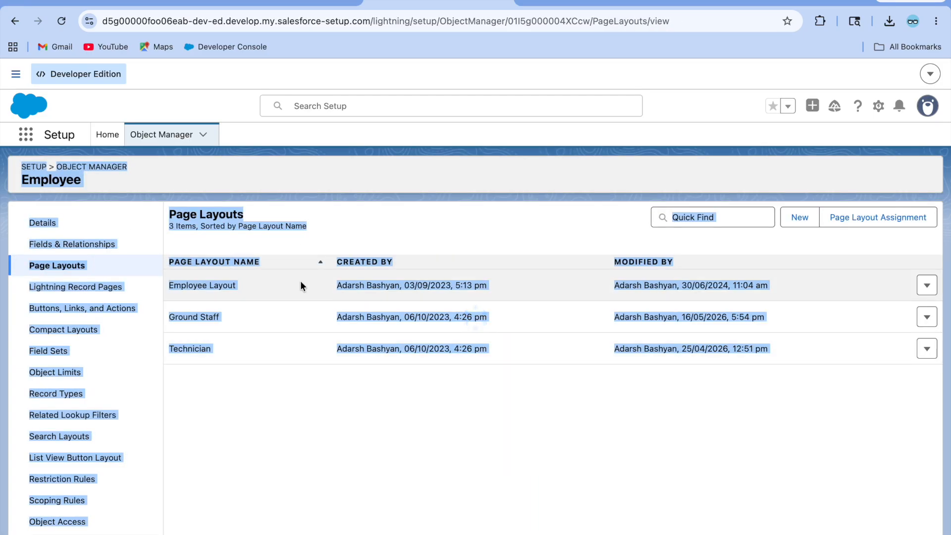
click(298, 193)
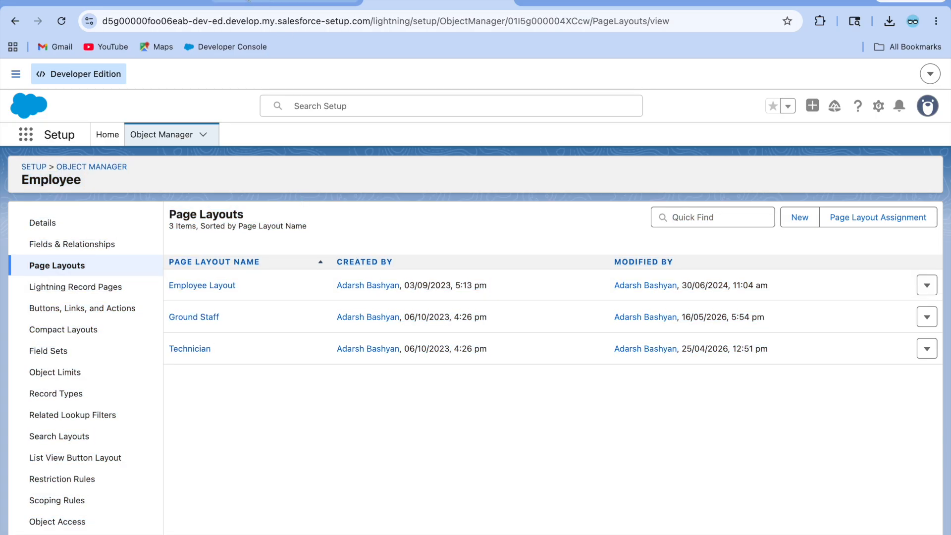
click(156, 2)
click(156, 2)
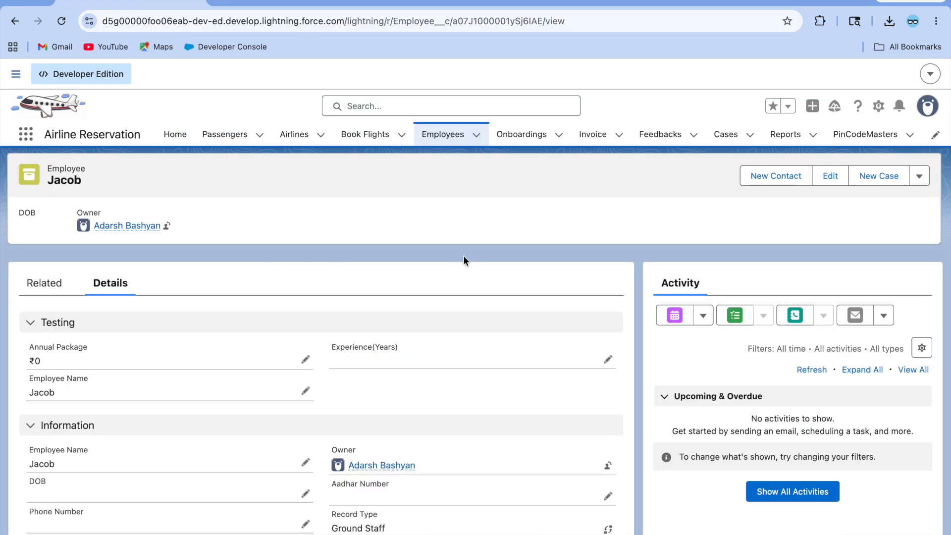
Step: From the All employees list, preview the new-employee form for Technician, then close it unsaved
click(443, 138)
click(628, 182)
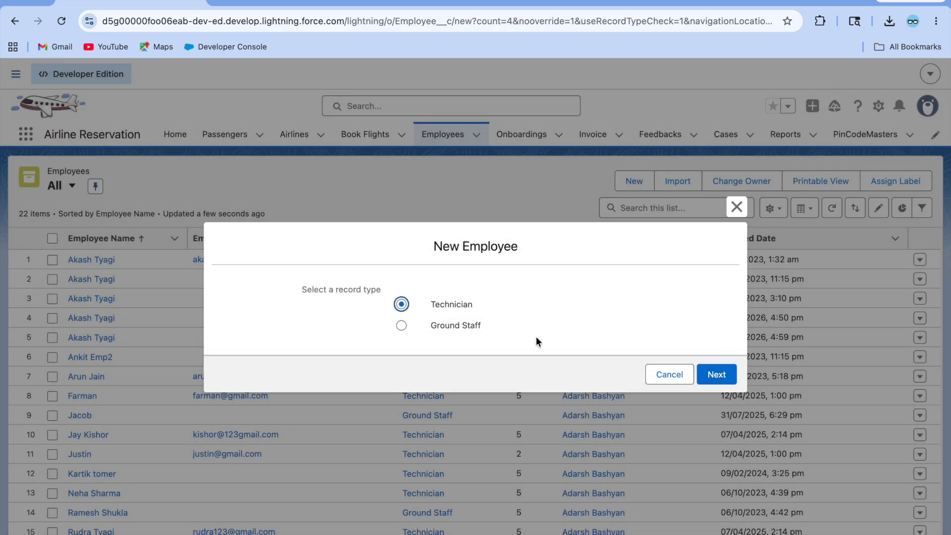
click(709, 379)
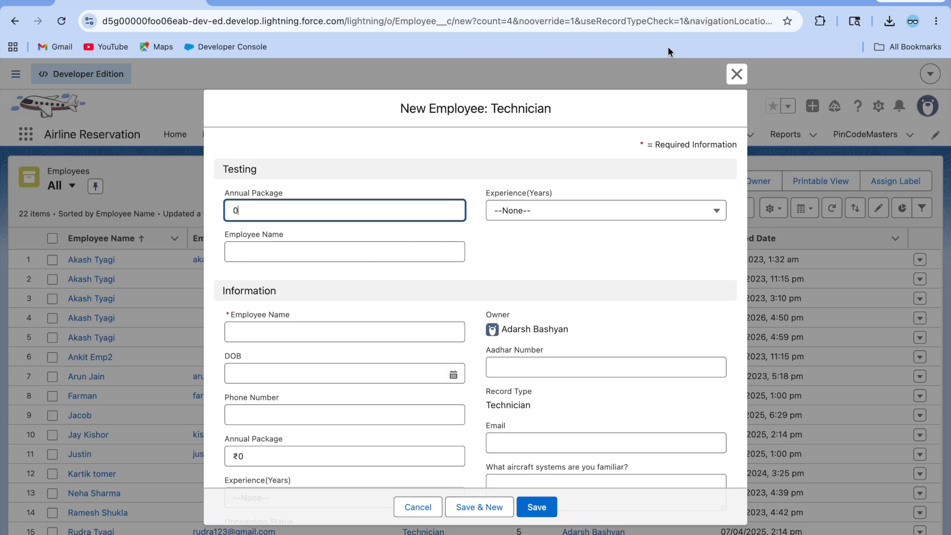
click(737, 73)
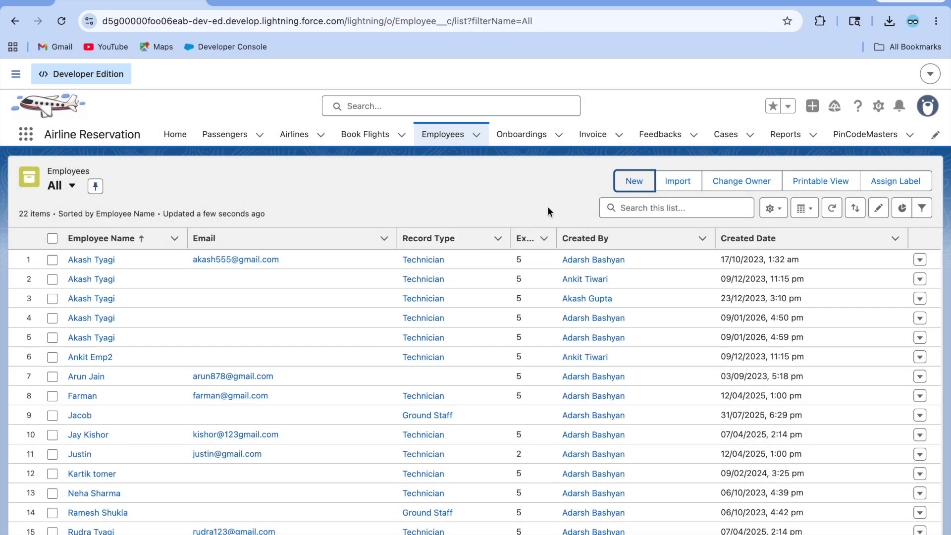
Step: Preview the Ground Staff new-employee form without saving, then return to the page builder tab
click(635, 181)
click(401, 326)
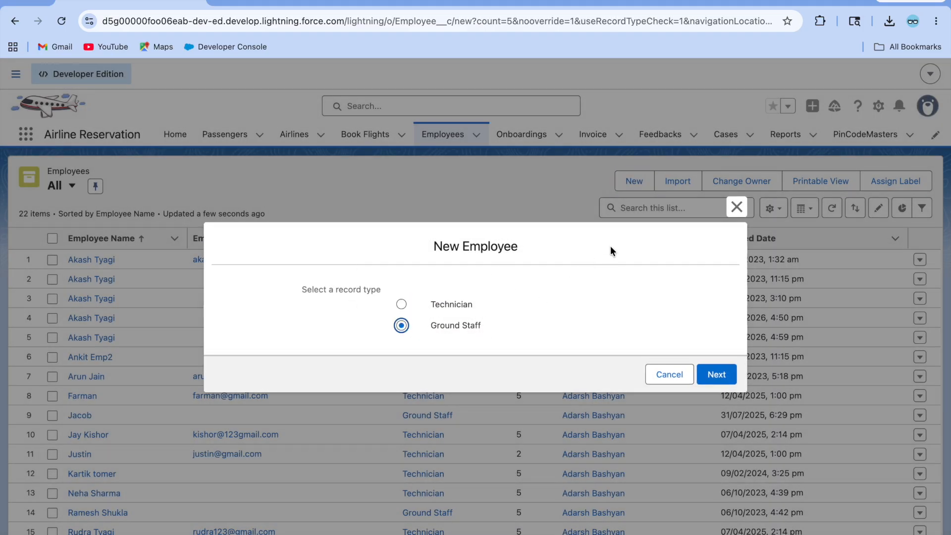
click(722, 375)
click(736, 74)
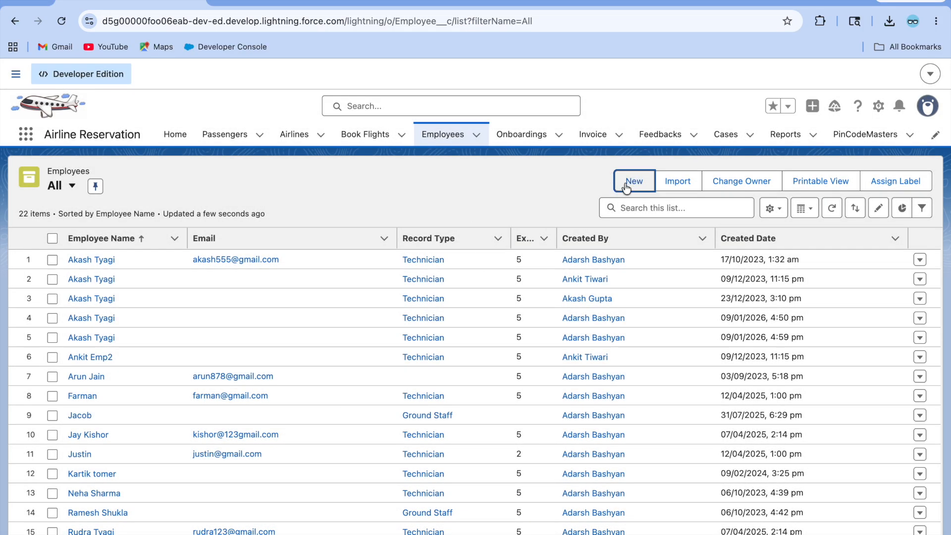
click(213, 8)
Step: Start a new Picklist custom field on Employee from Fields & Relationships
key(ctrl+Tab)
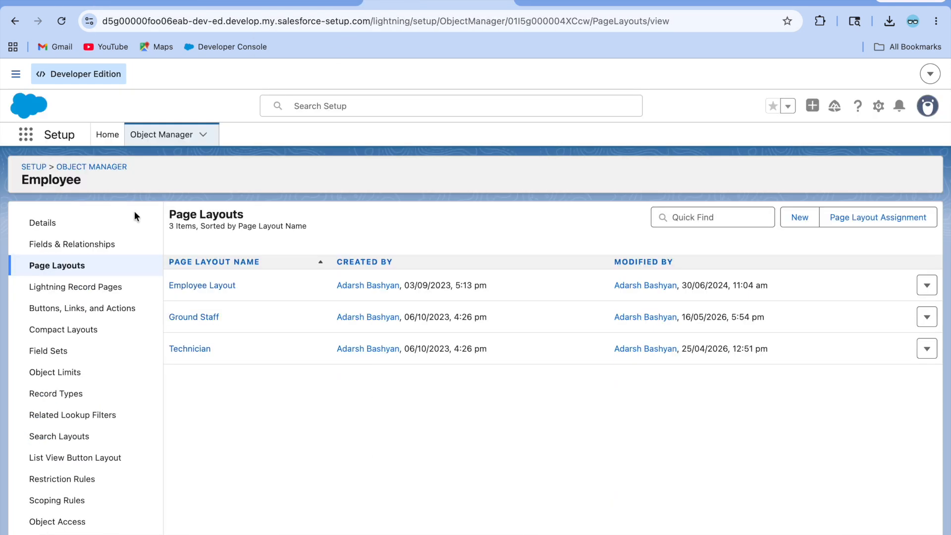
click(79, 245)
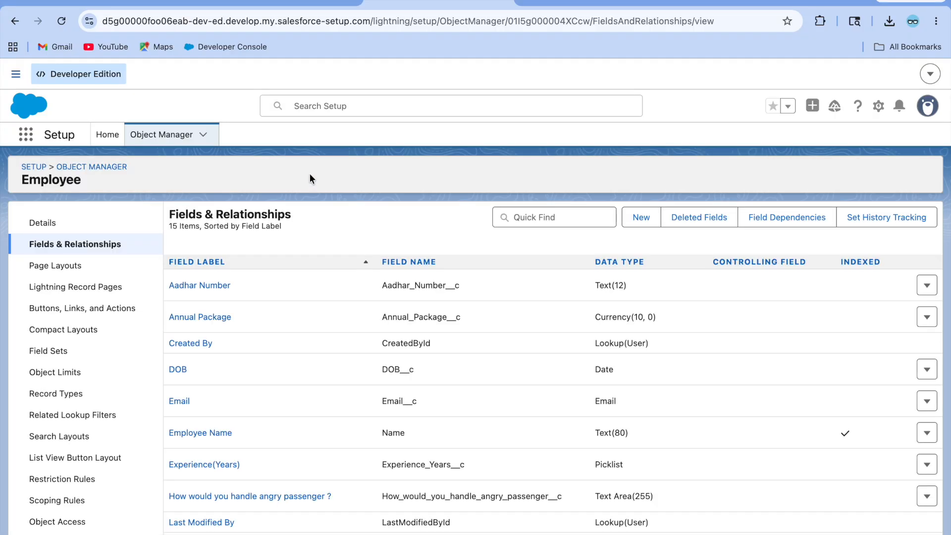
scroll(421, 411, down, 2)
scroll(381, 443, down, 1)
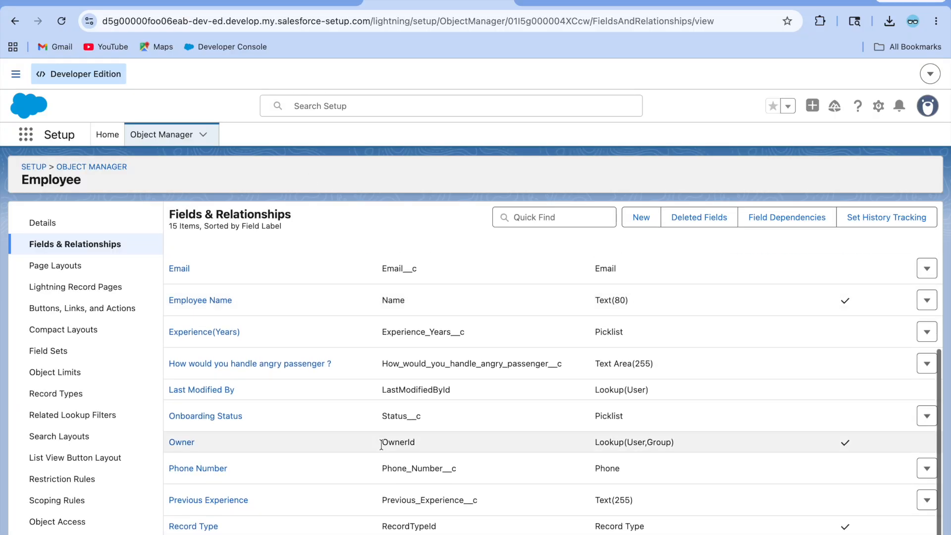
scroll(218, 508, down, 2)
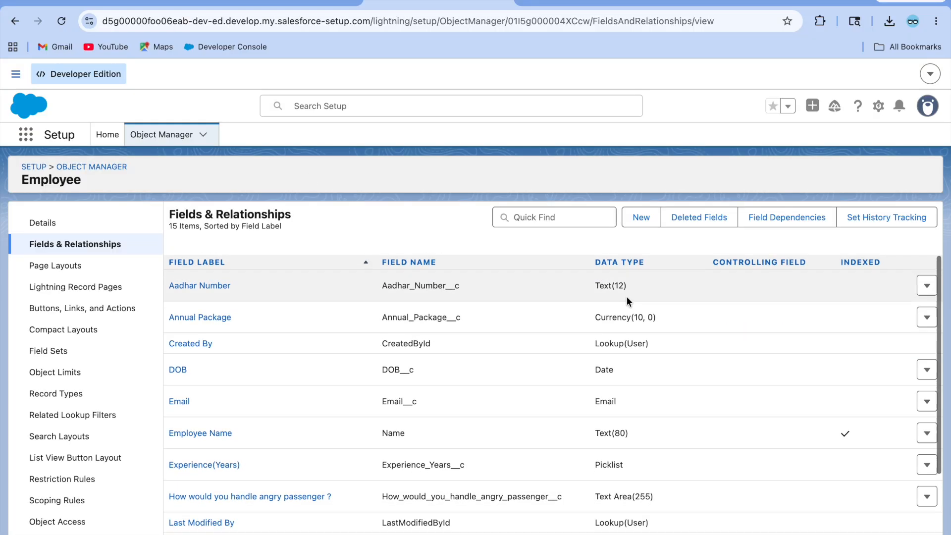
click(637, 220)
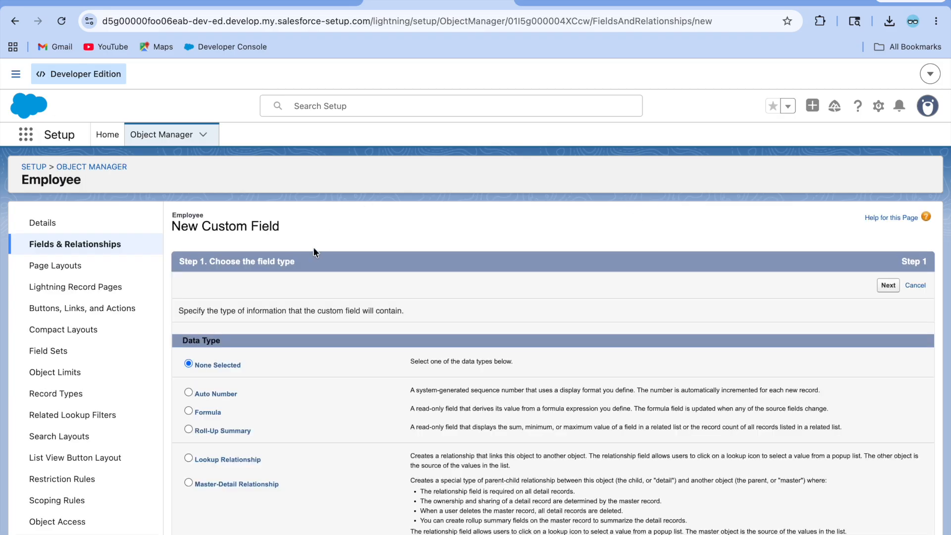
scroll(263, 441, down, 5)
scroll(264, 441, up, 1)
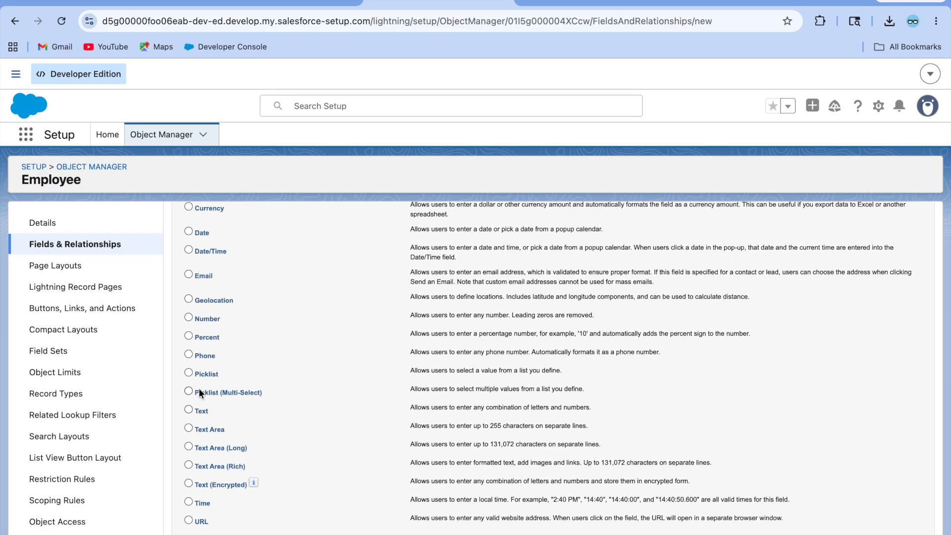
click(189, 372)
scroll(460, 330, up, 5)
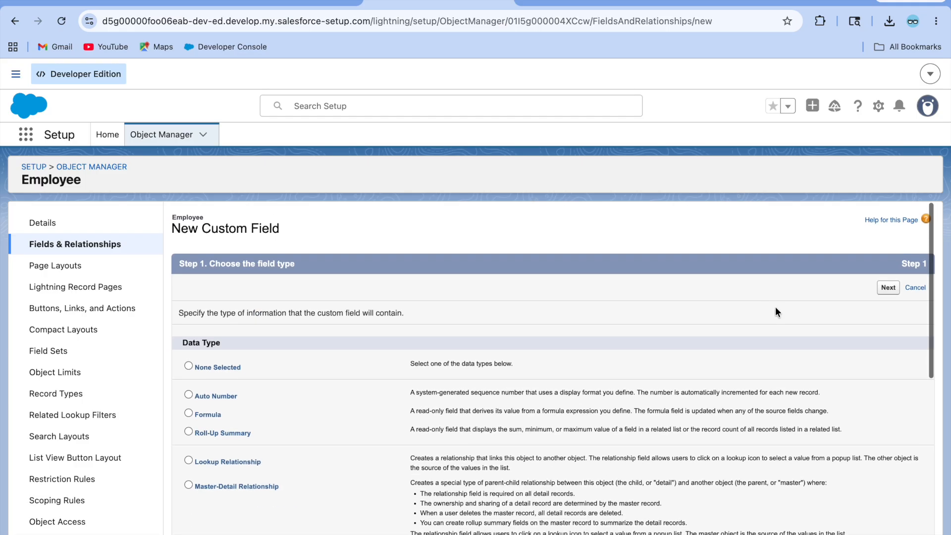
click(894, 290)
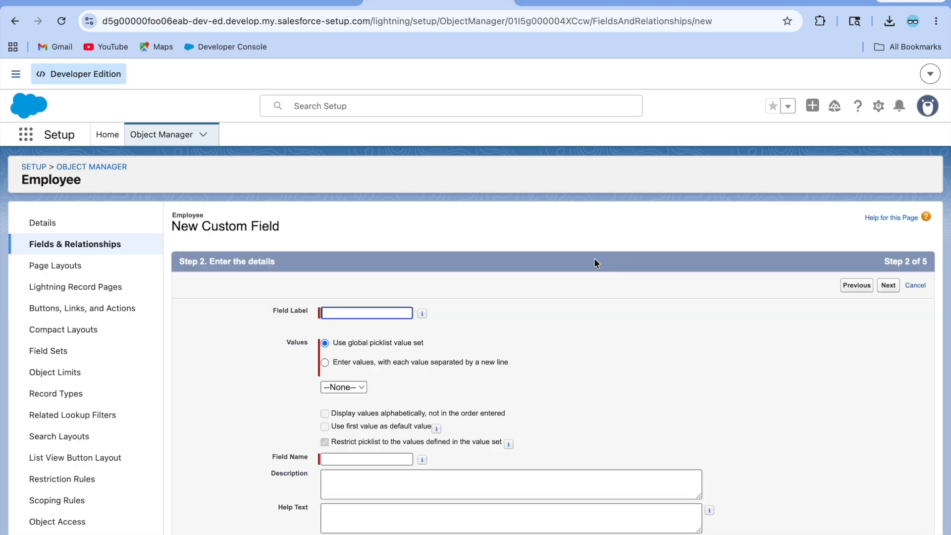
Step: Name the field 'Employee Type' with manually entered values Ground Staff and Technician
click(352, 314)
text(Em)
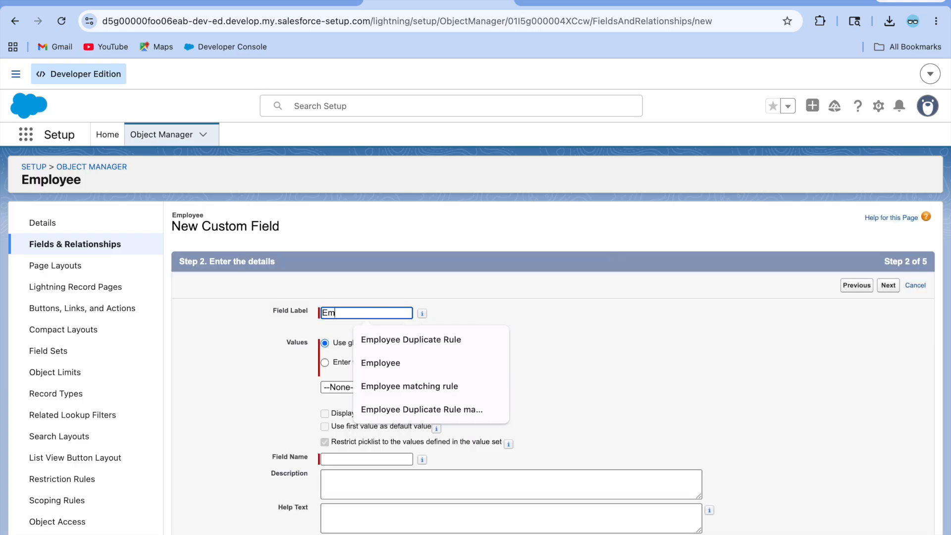
text(ployee Type)
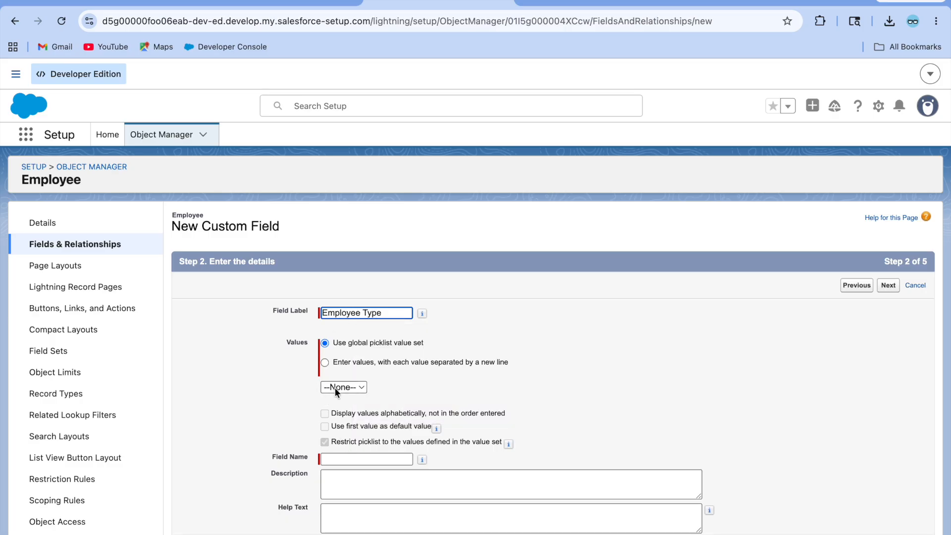
click(325, 362)
click(339, 424)
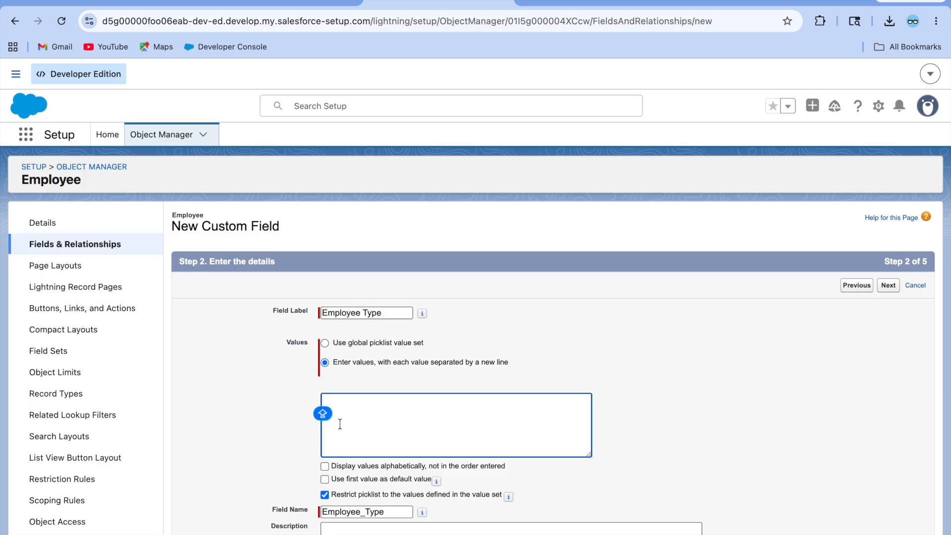
text(Ground Staff )
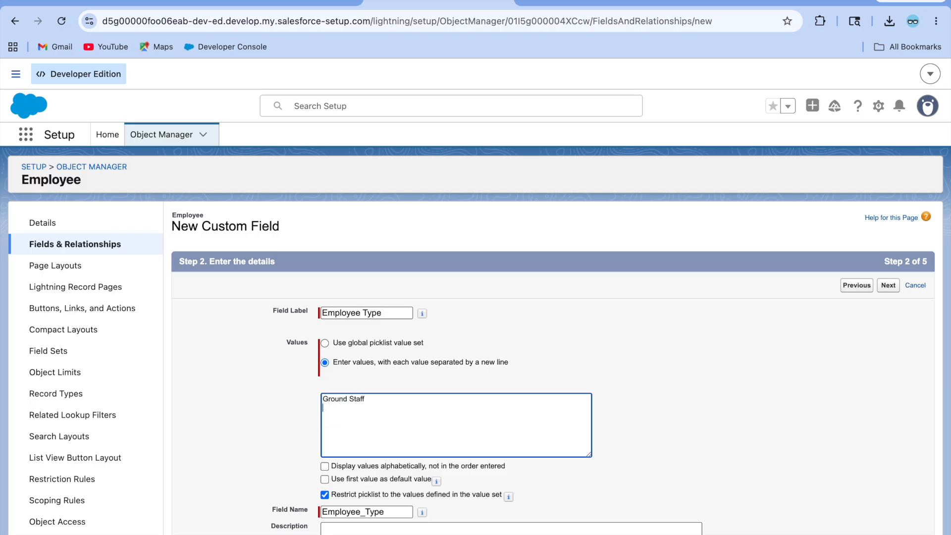
text(Technician)
click(624, 371)
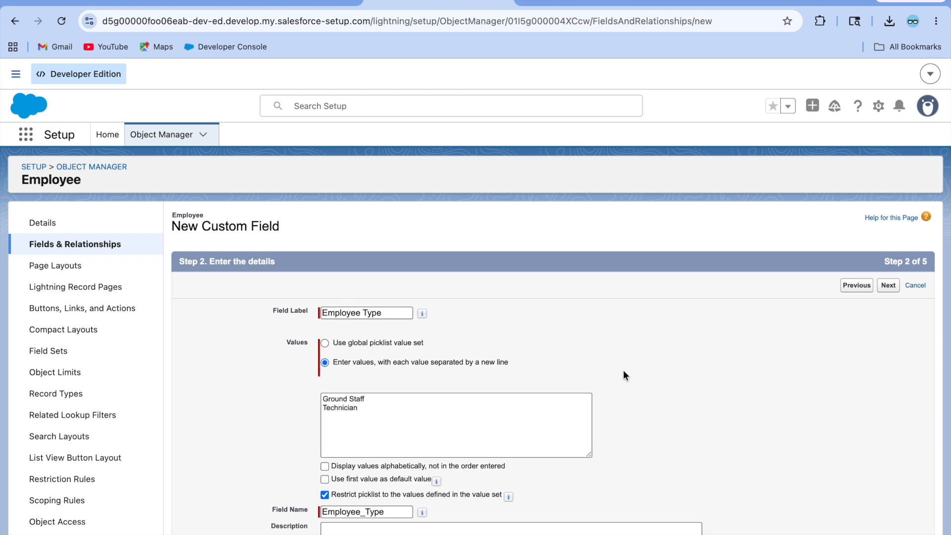
Step: Accept the default field-level security, record page and layout settings, and save the field
click(883, 287)
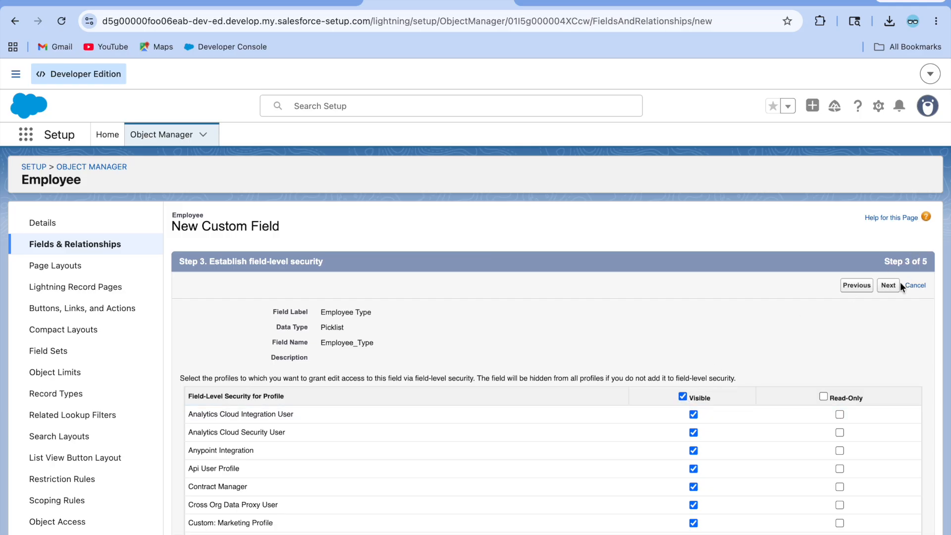
click(888, 287)
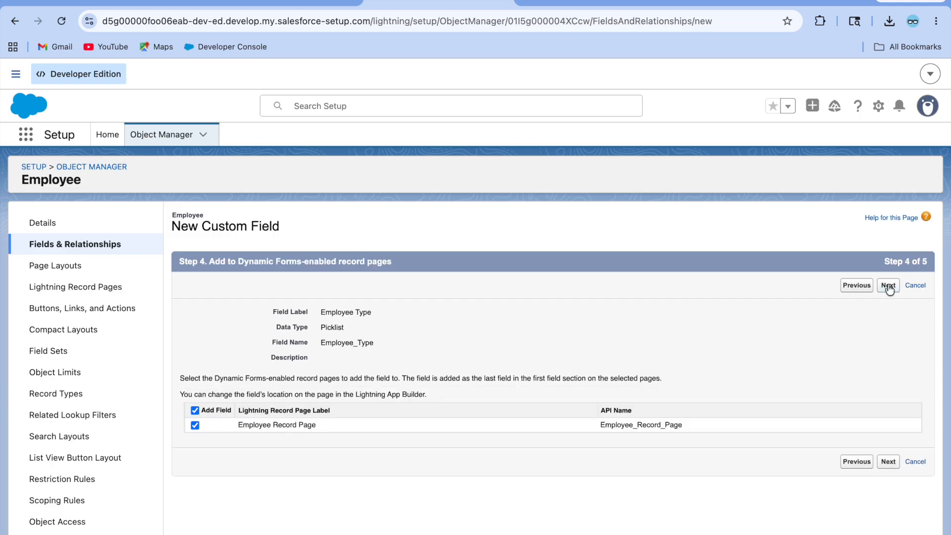
click(888, 286)
click(885, 286)
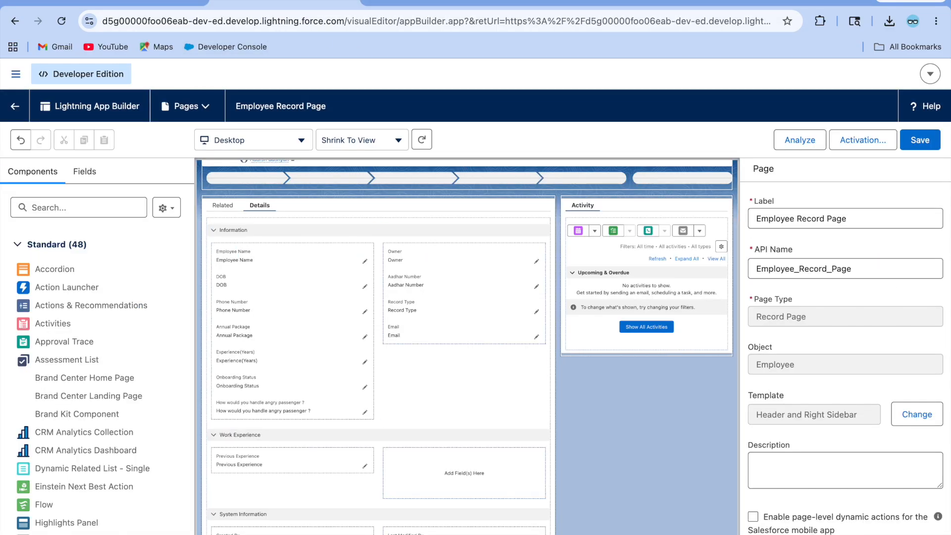
Step: Reload a Technician employee record to see the empty Employee Type field in Testing, then return to All employees
click(166, 2)
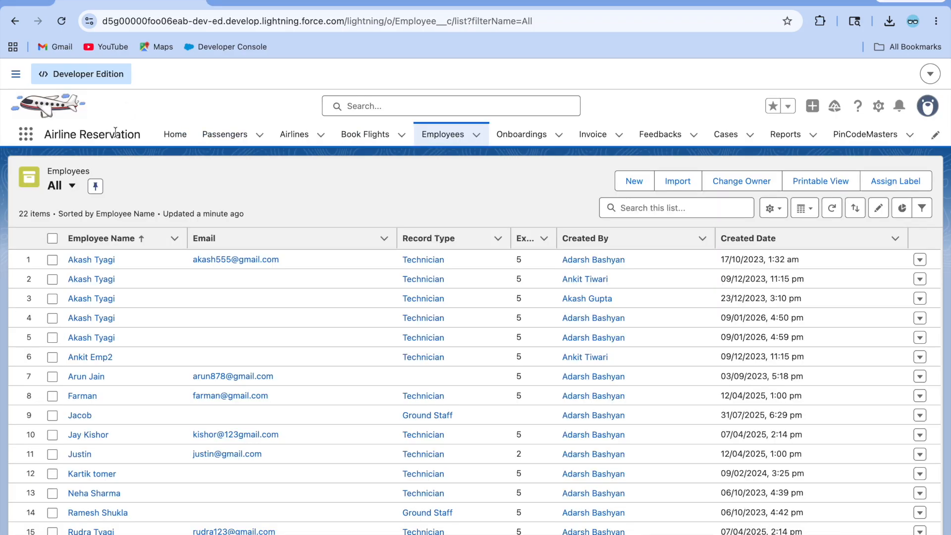
click(88, 278)
click(62, 22)
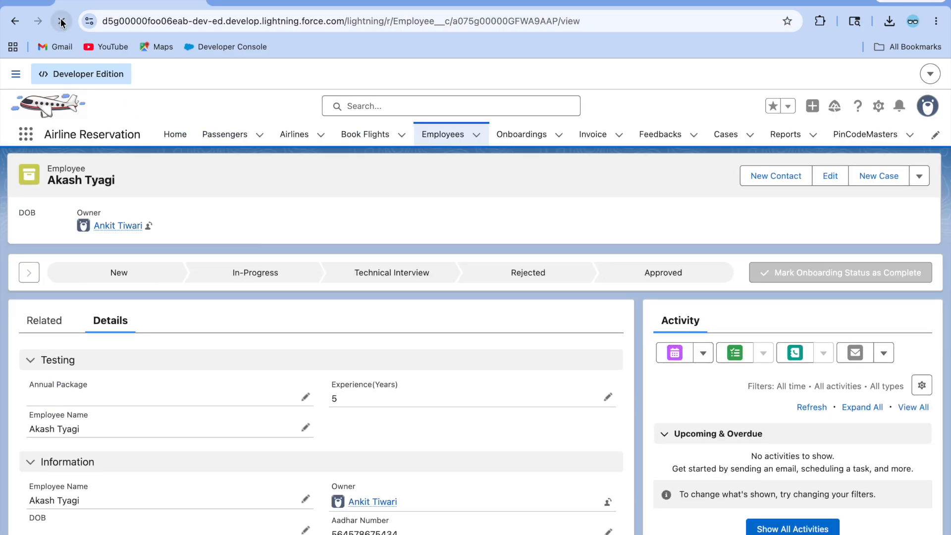
scroll(314, 472, down, 5)
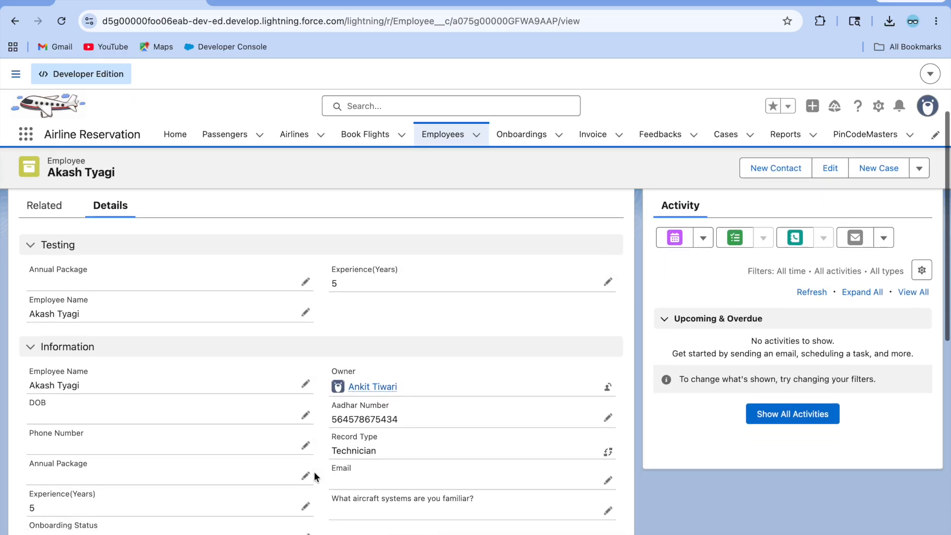
scroll(314, 472, up, 2)
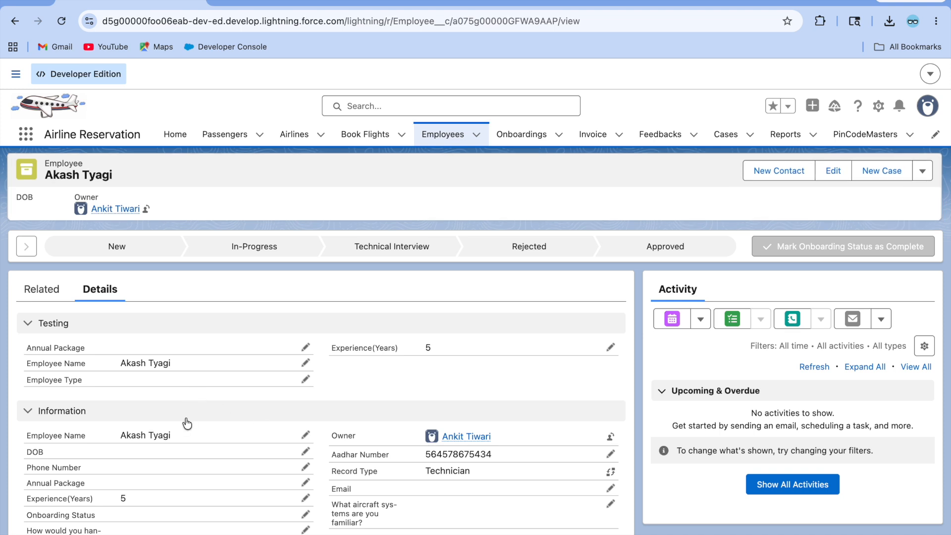
click(432, 138)
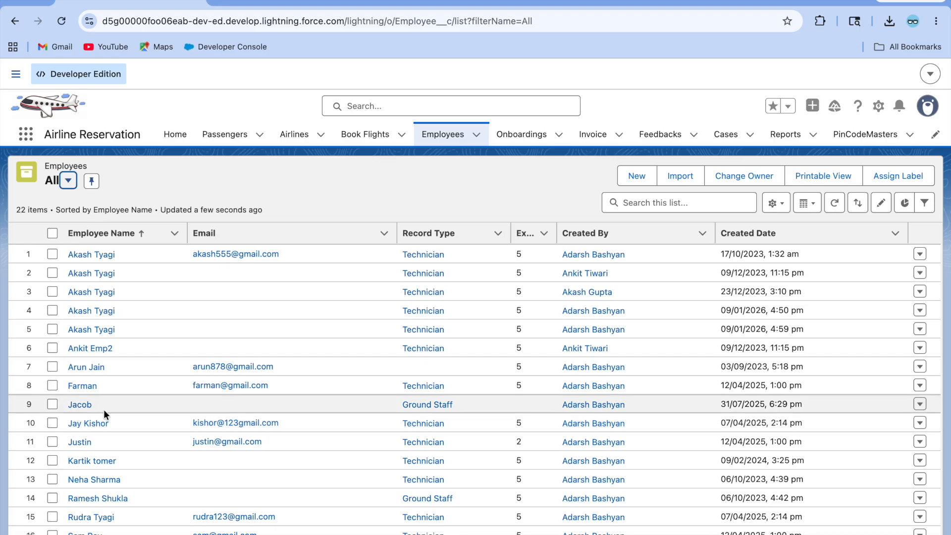
Step: Open the Ground Staff employee's record and switch display density to Comfy, refreshing the page
click(80, 404)
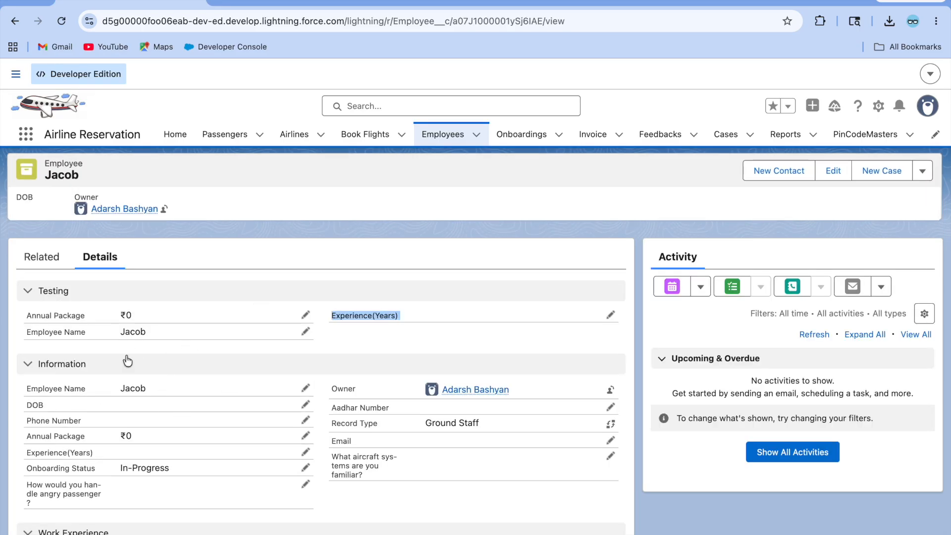
click(928, 109)
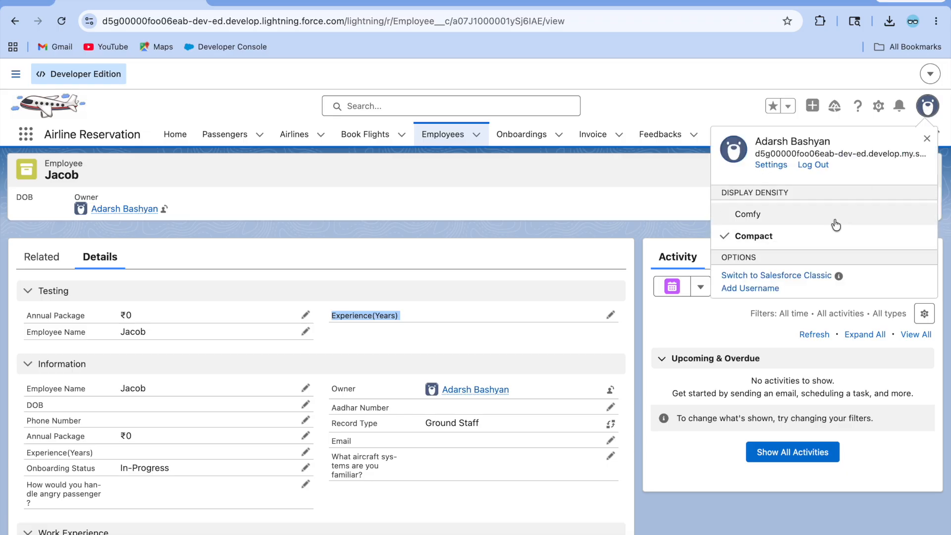
click(773, 218)
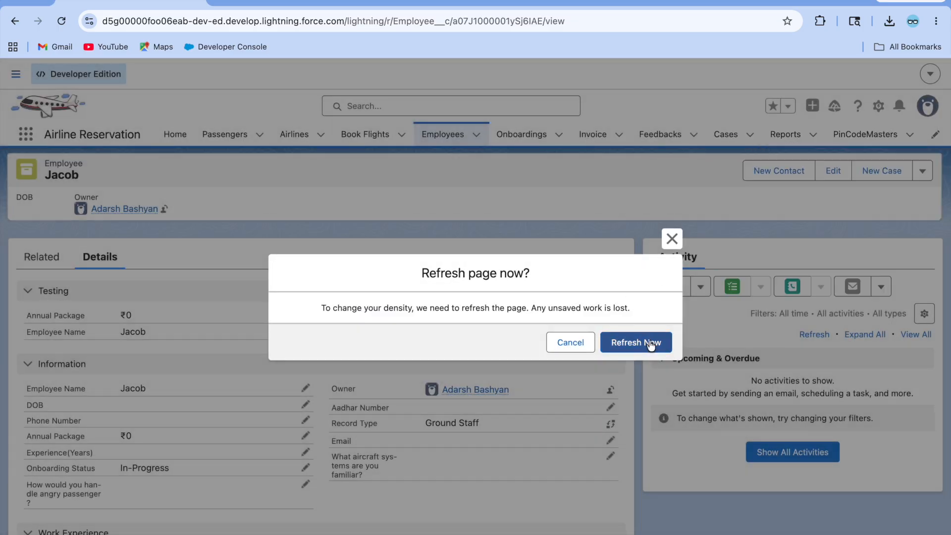
click(652, 340)
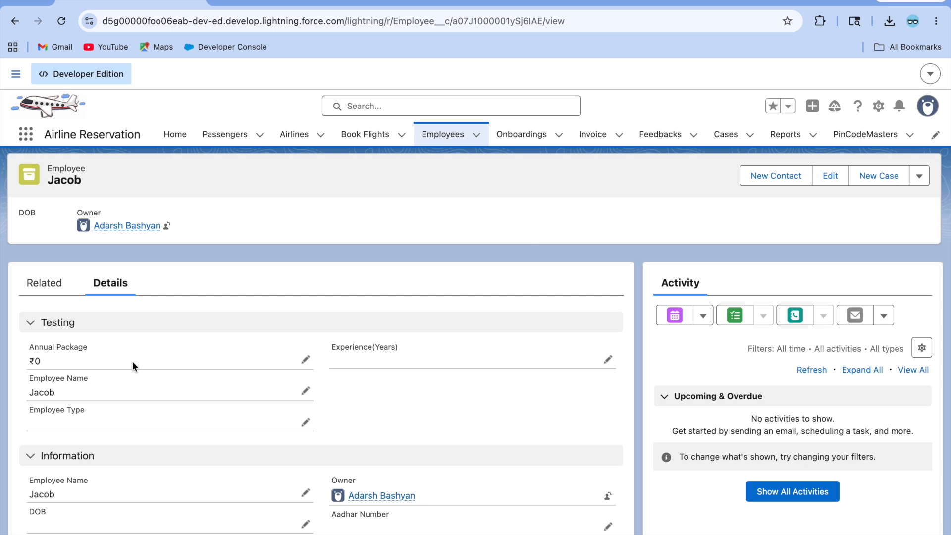
scroll(207, 399, down, 1)
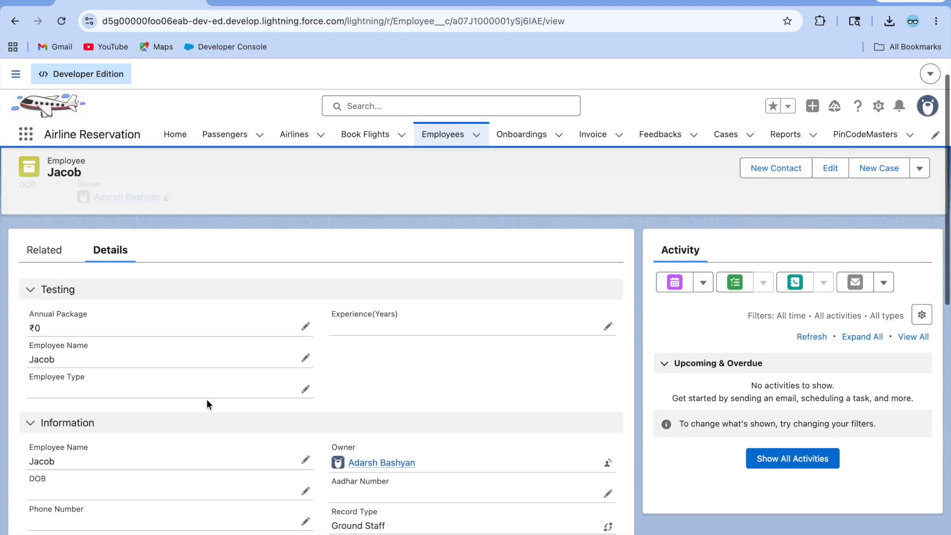
scroll(322, 358, up, 1)
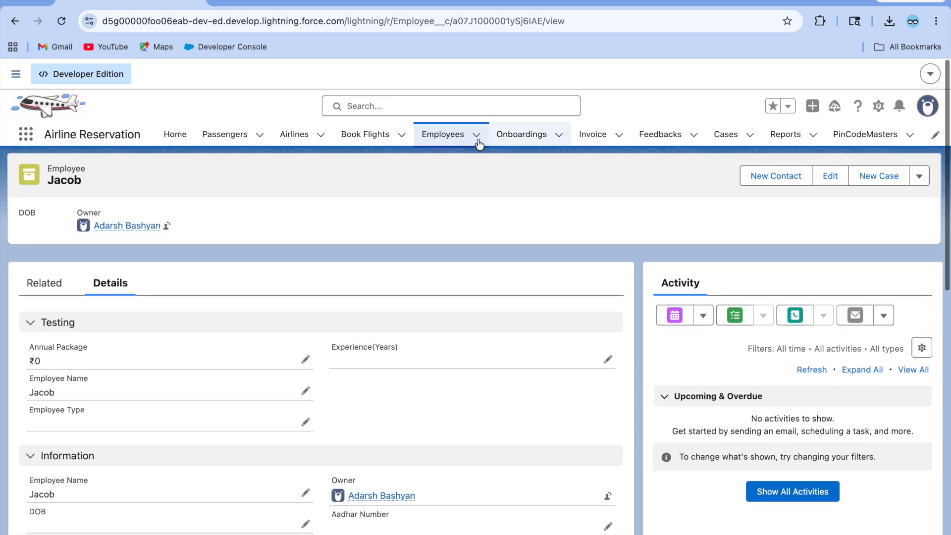
Step: Delete the Testing section from the Employee Record Page, save, and view the record without it
click(878, 106)
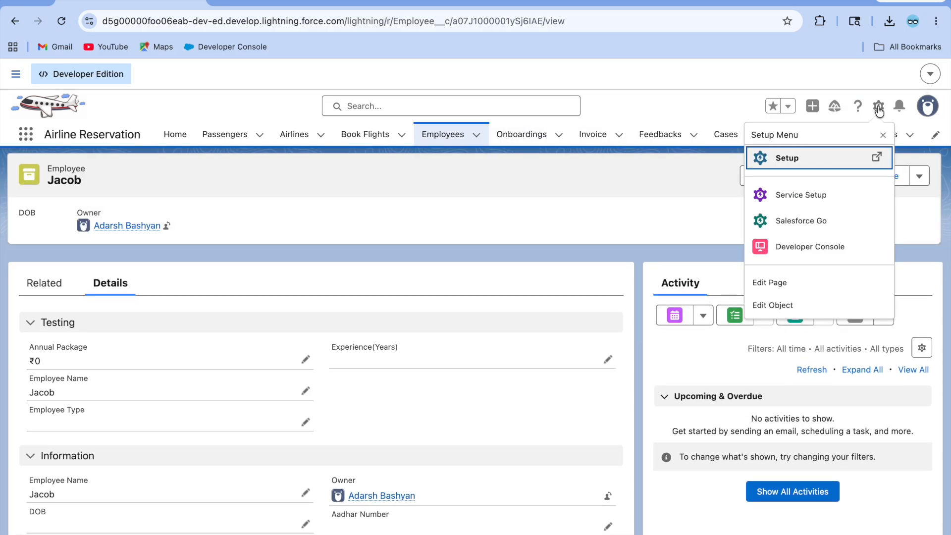
click(785, 279)
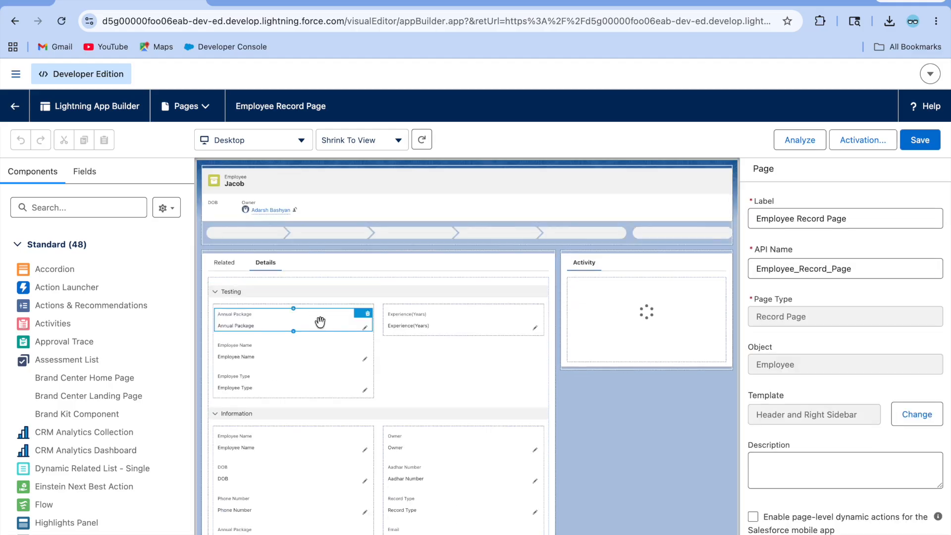
click(267, 297)
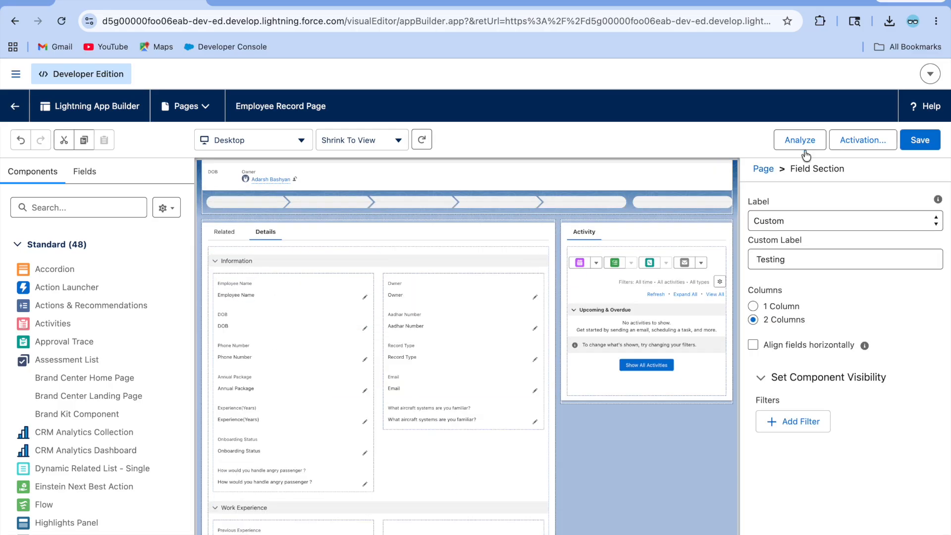
click(920, 140)
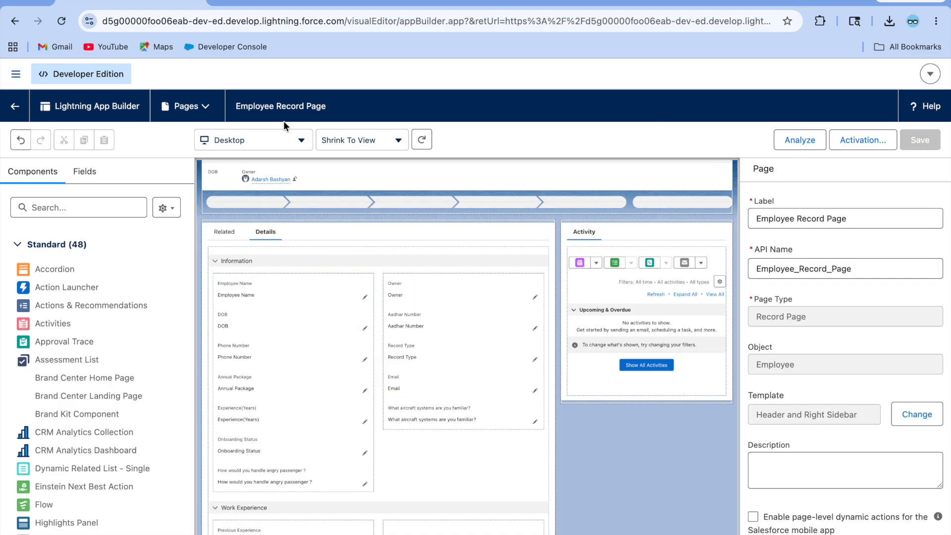
click(16, 107)
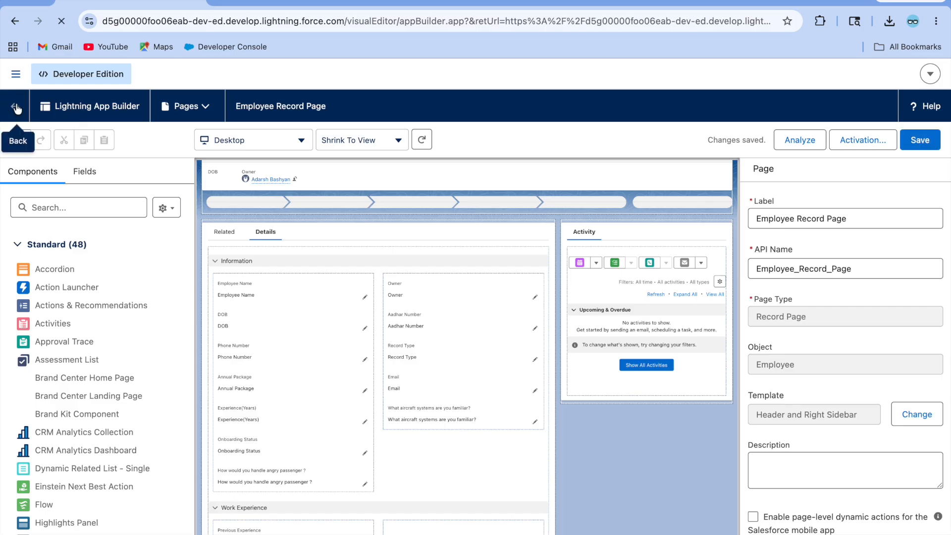
scroll(127, 359, down, 2)
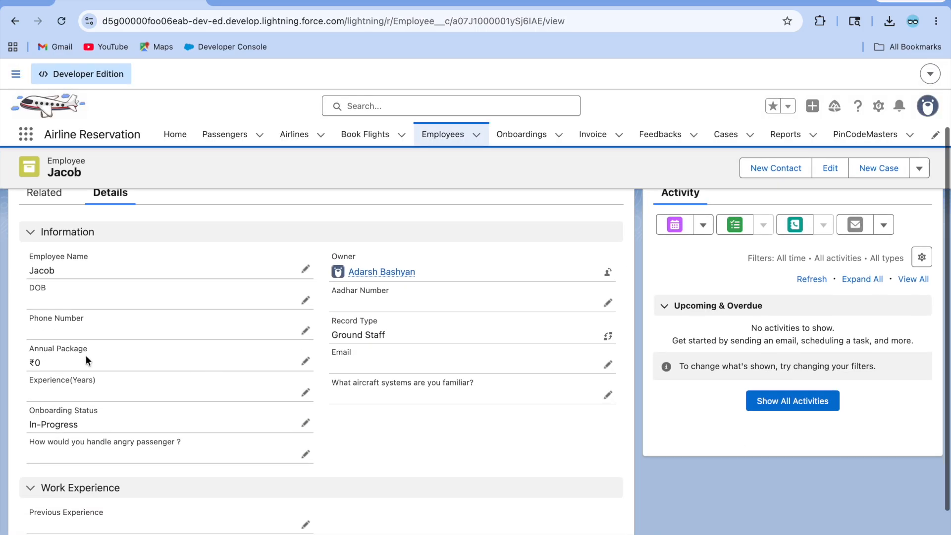
scroll(161, 301, up, 1)
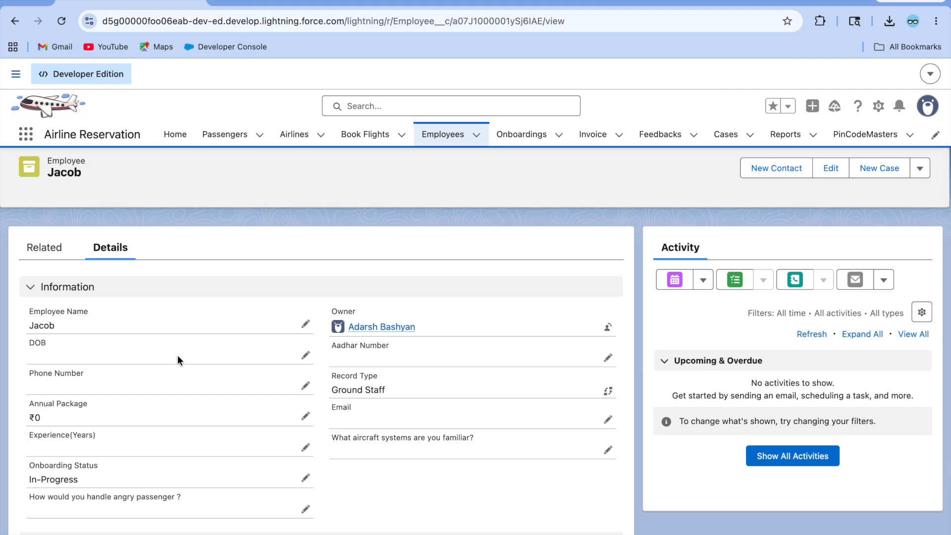
scroll(177, 355, down, 1)
scroll(442, 328, down, 2)
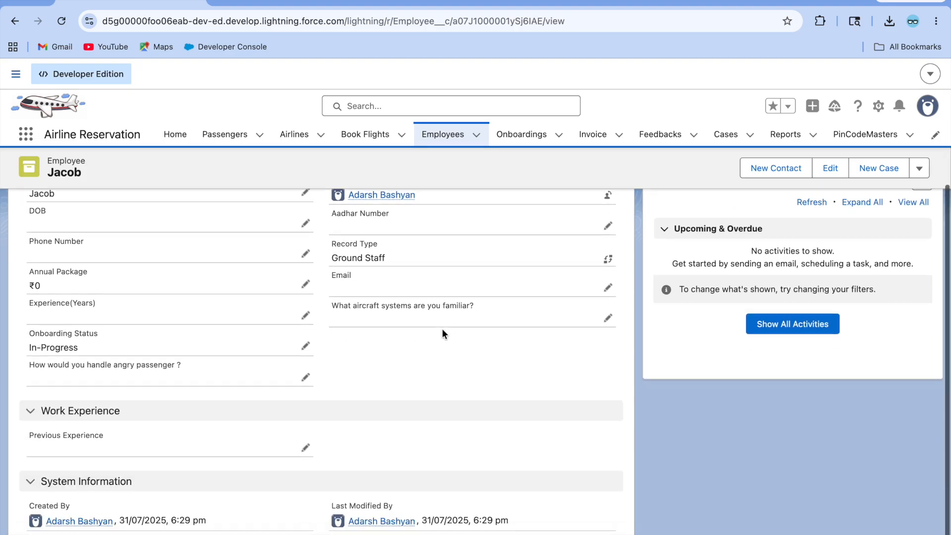
scroll(442, 329, up, 5)
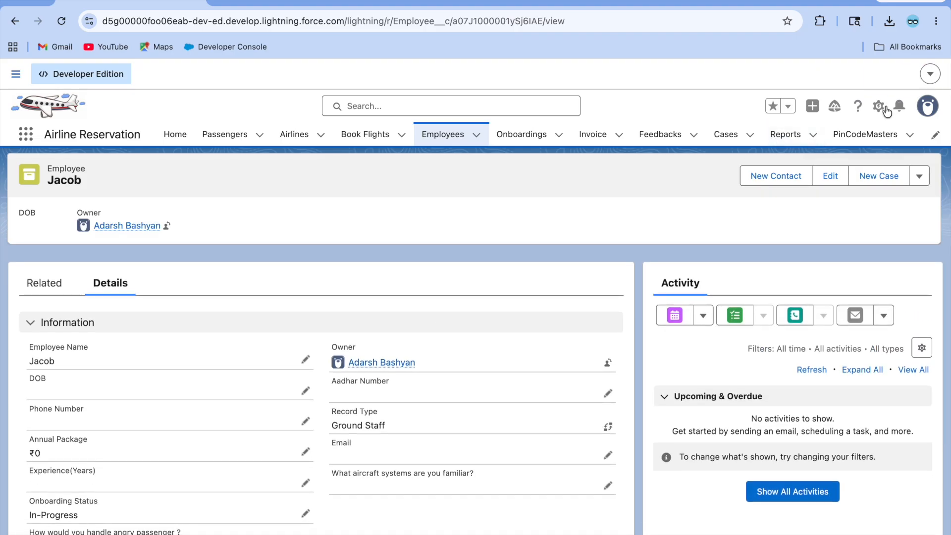
Step: Switch display density back to Compact, then open the Employee Record Page via Edit Page
click(885, 108)
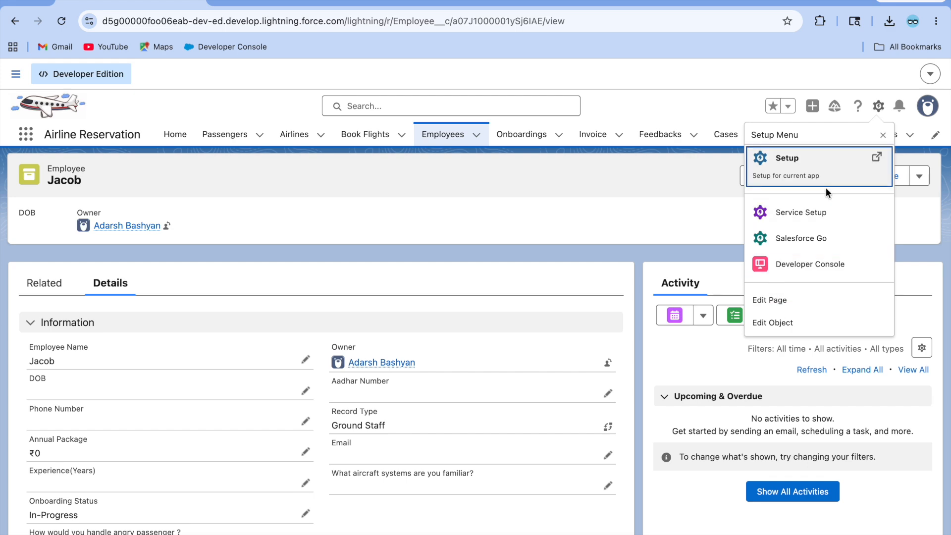
click(928, 106)
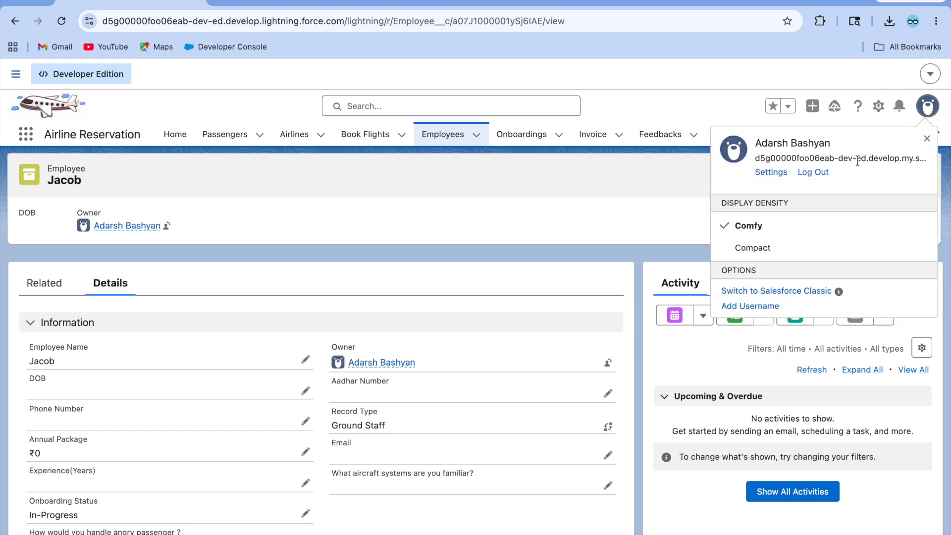
click(767, 245)
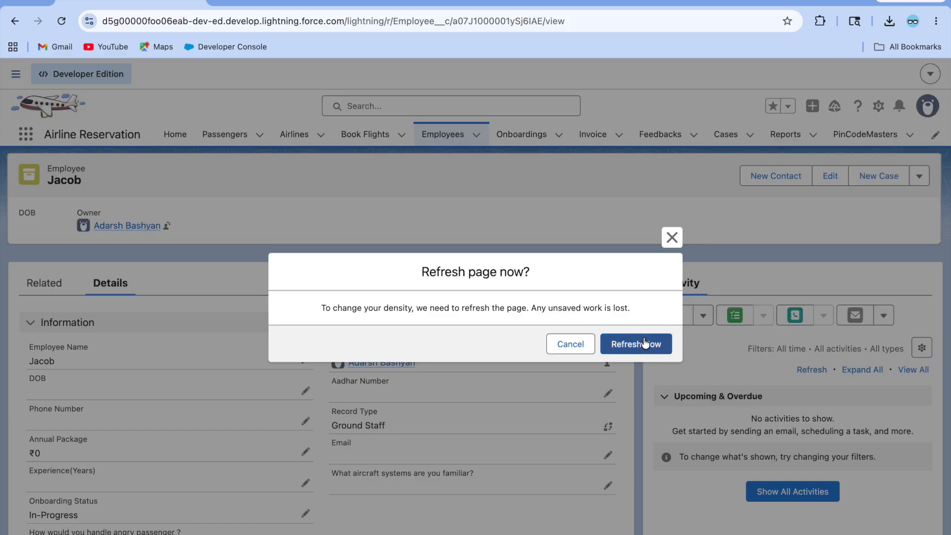
click(644, 343)
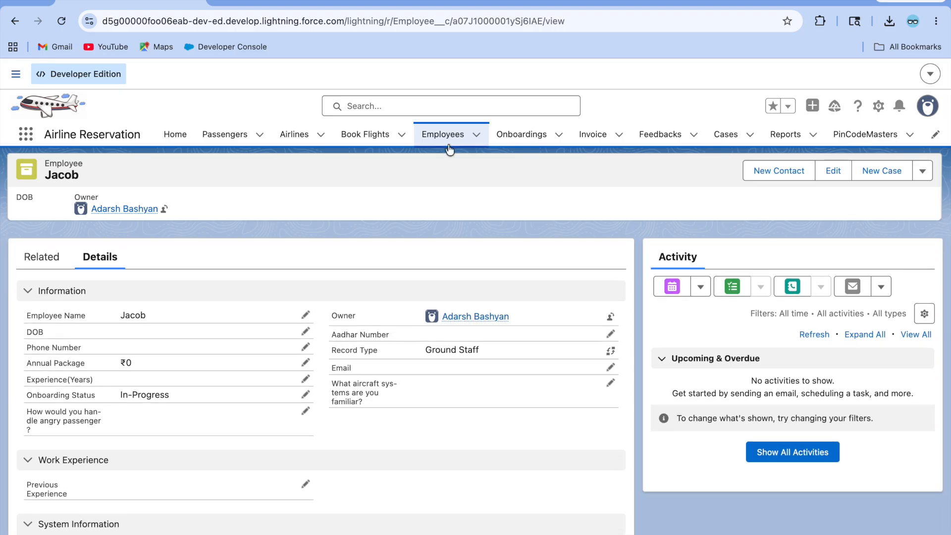
click(882, 114)
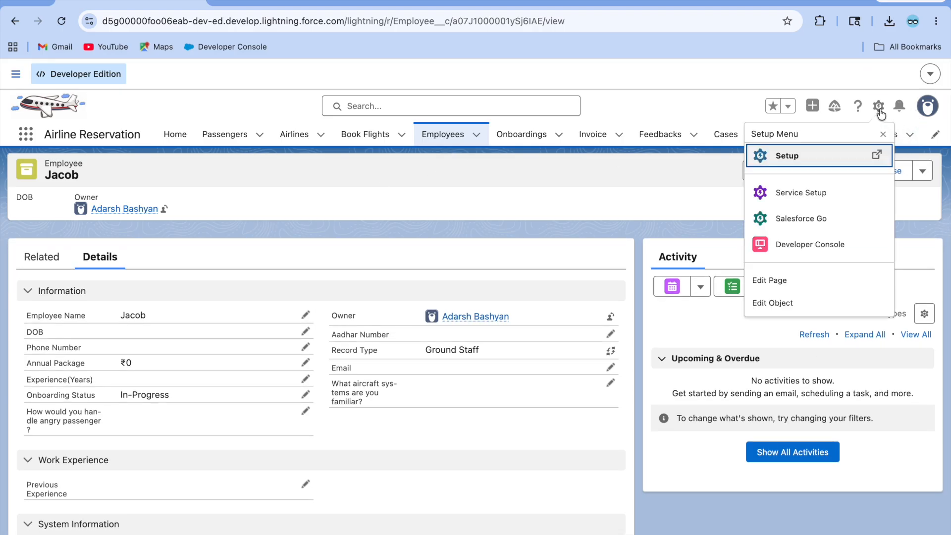
click(784, 278)
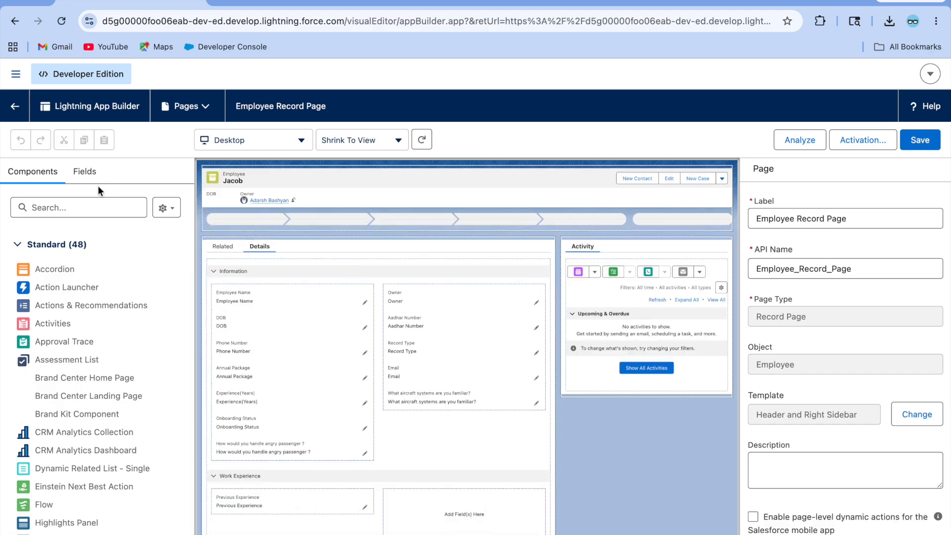
Step: Place the Employee Type field in the Information section's right column, save the page, and return
click(85, 172)
click(37, 209)
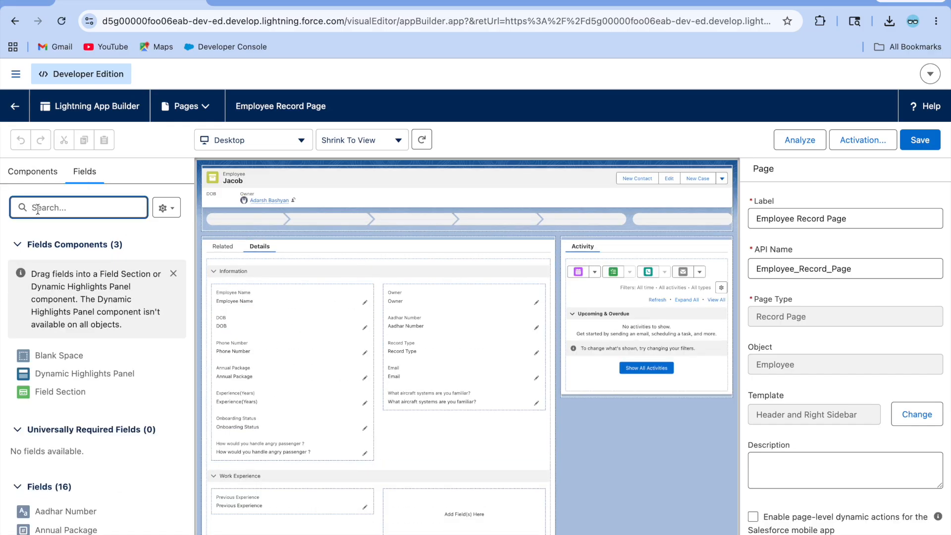
text(emp)
drag(53, 447, 384, 418)
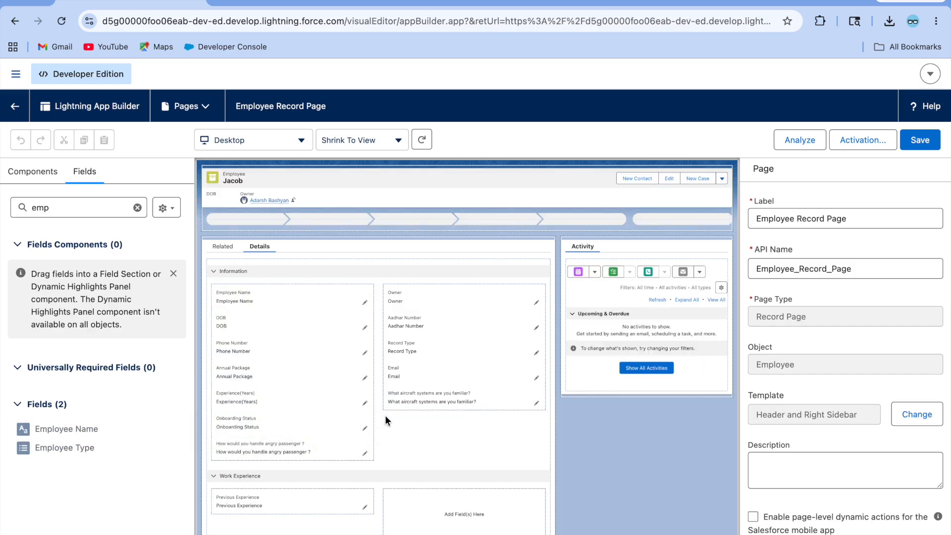
drag(53, 453, 452, 408)
click(919, 141)
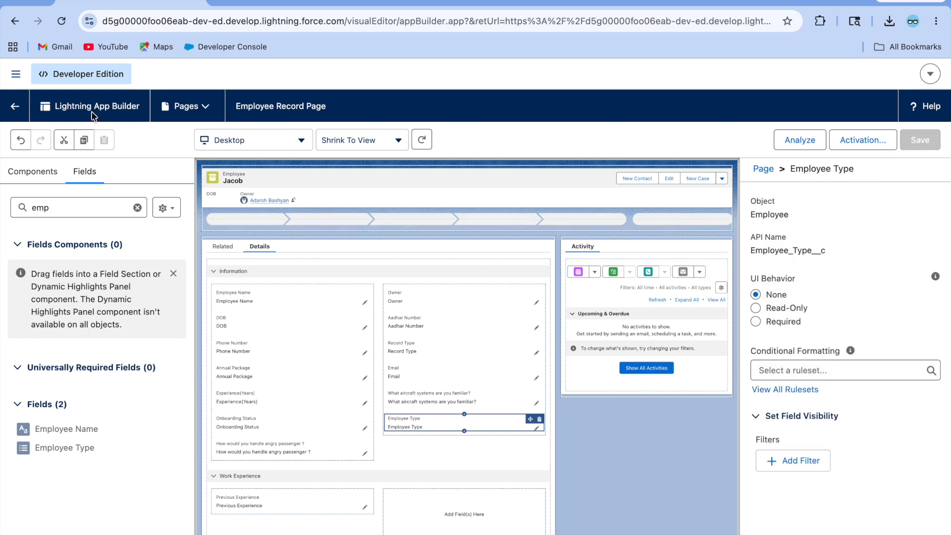
click(16, 105)
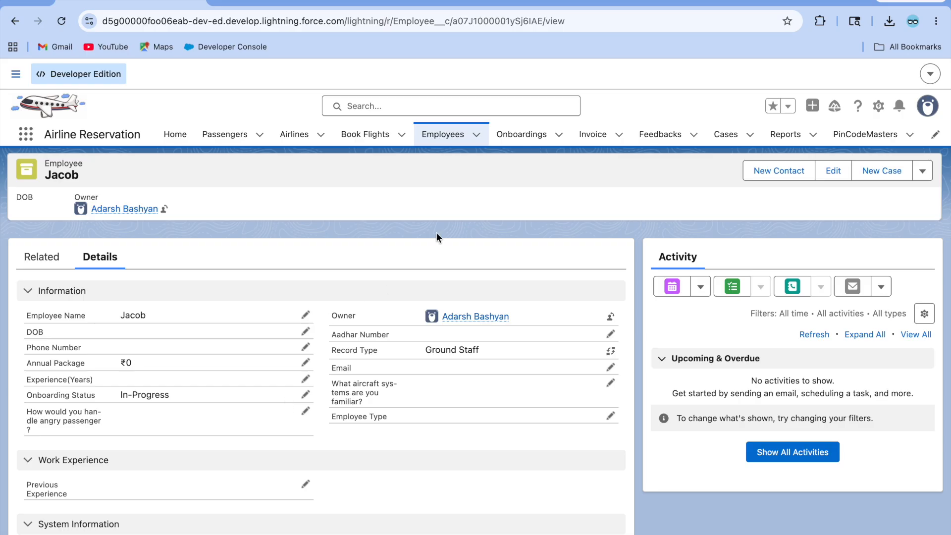
Step: Look over a Technician employee record, then open the Ground Staff employee's record
click(442, 139)
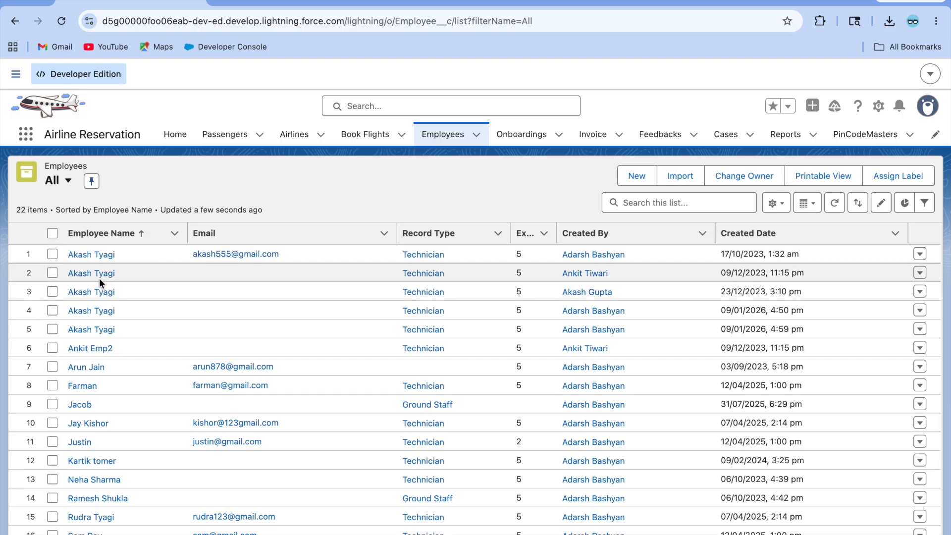
click(91, 276)
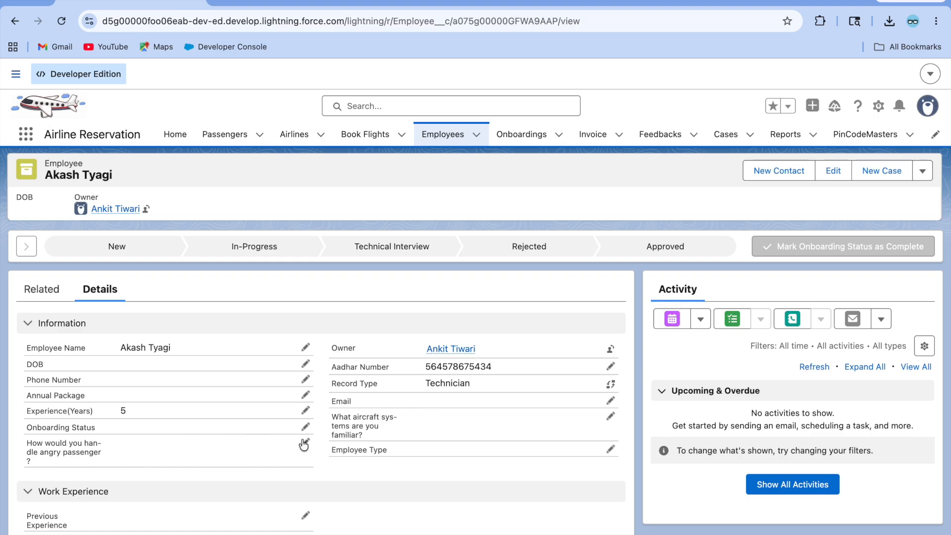
click(446, 133)
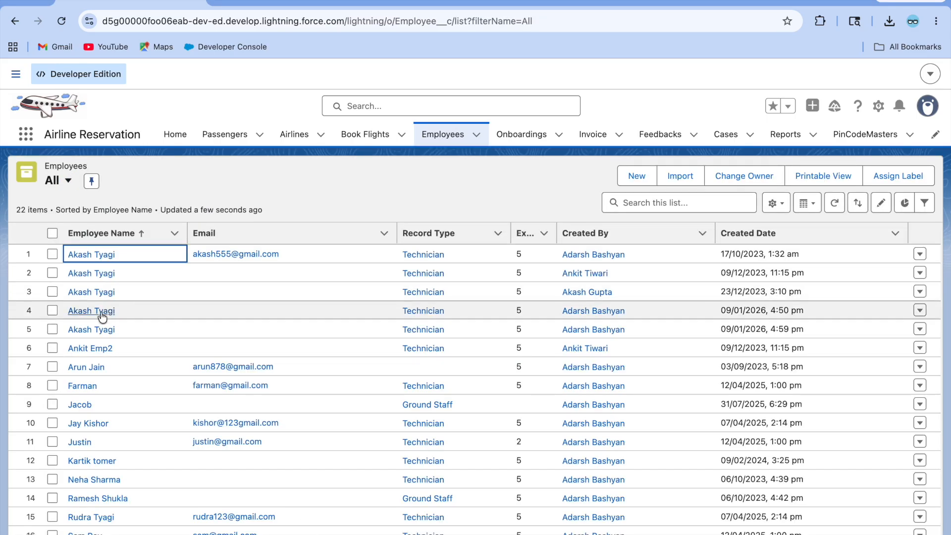
click(79, 405)
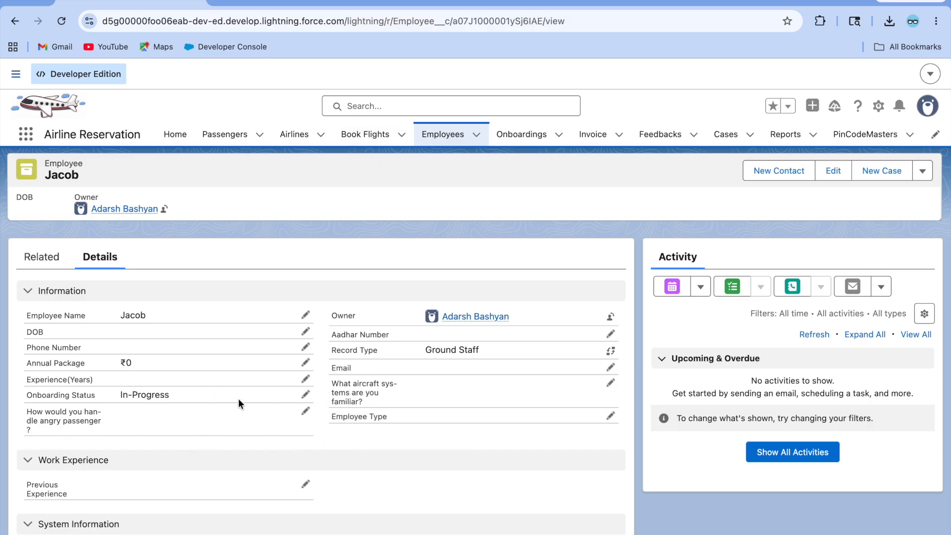
Step: Set Employee Type to Ground Staff on the record and save
click(611, 416)
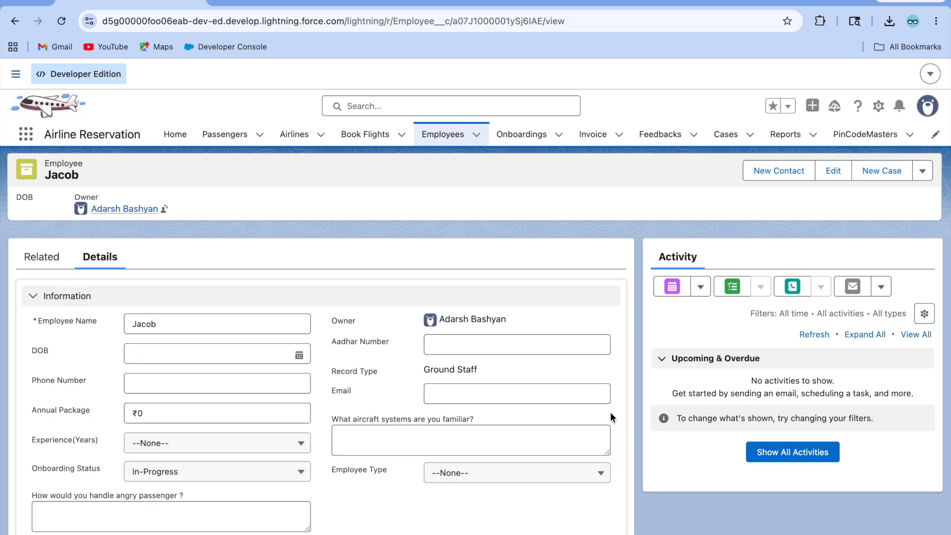
click(499, 481)
scroll(490, 493, down, 2)
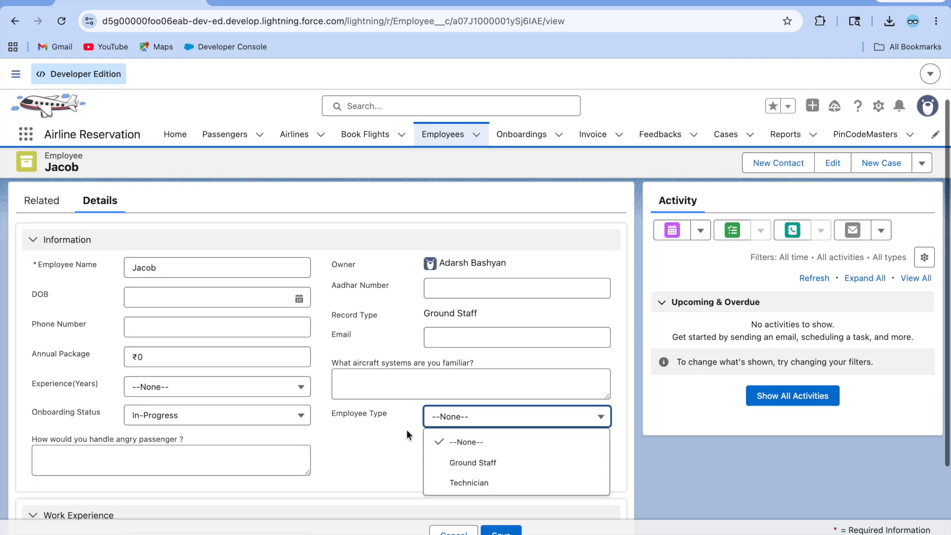
click(492, 470)
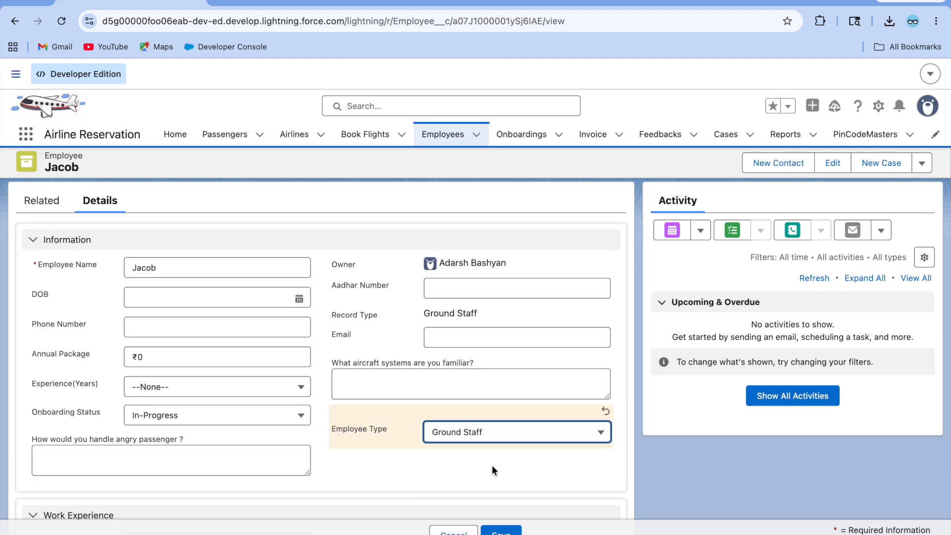
click(506, 532)
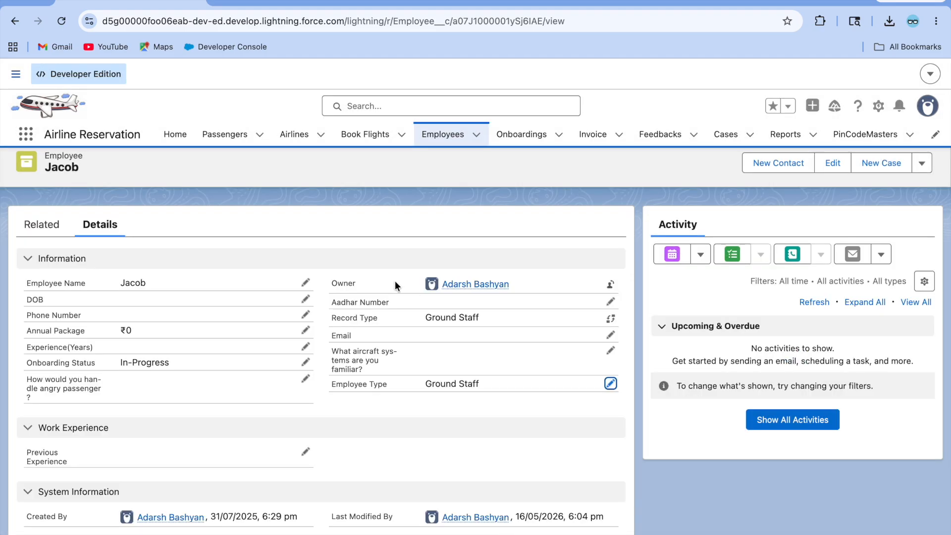
Step: Set the first employee's Employee Type to Technician and save, then reopen the Ground Staff record
click(443, 134)
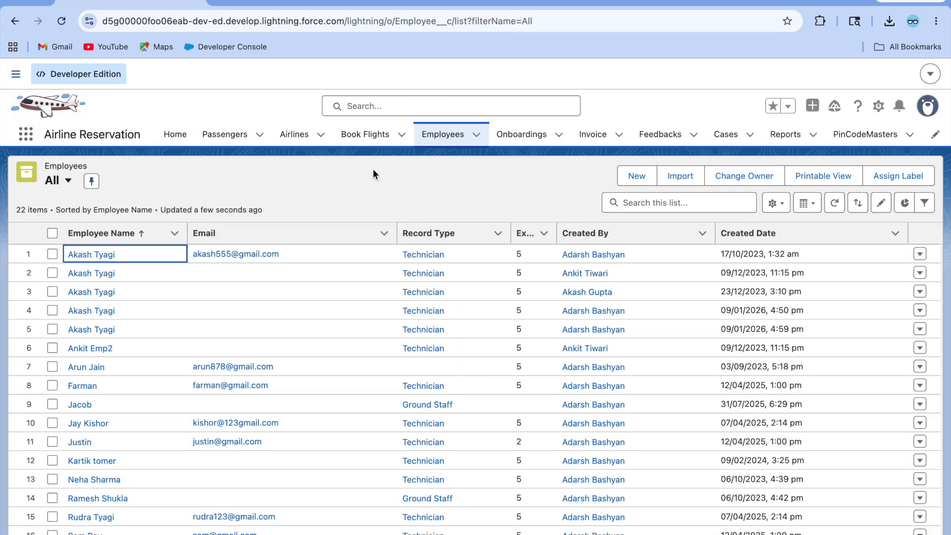
click(94, 256)
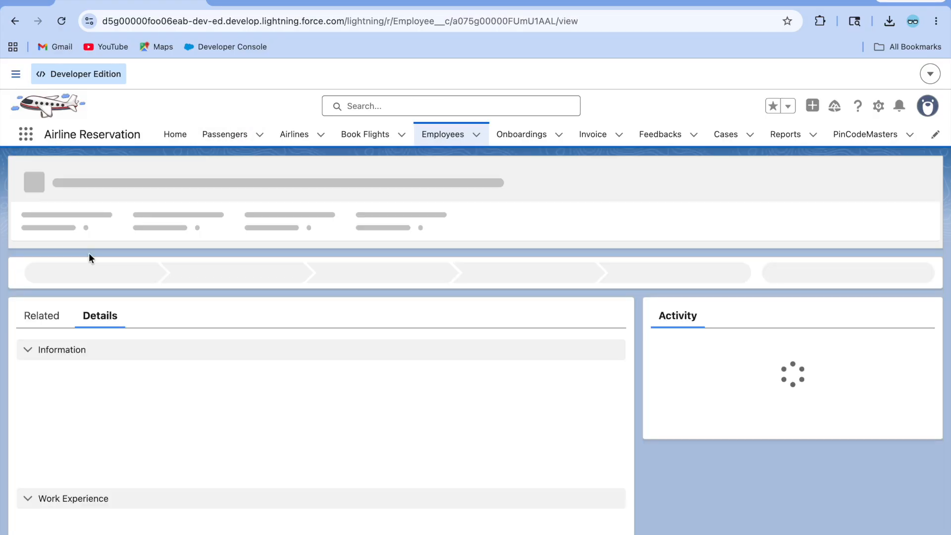
click(611, 450)
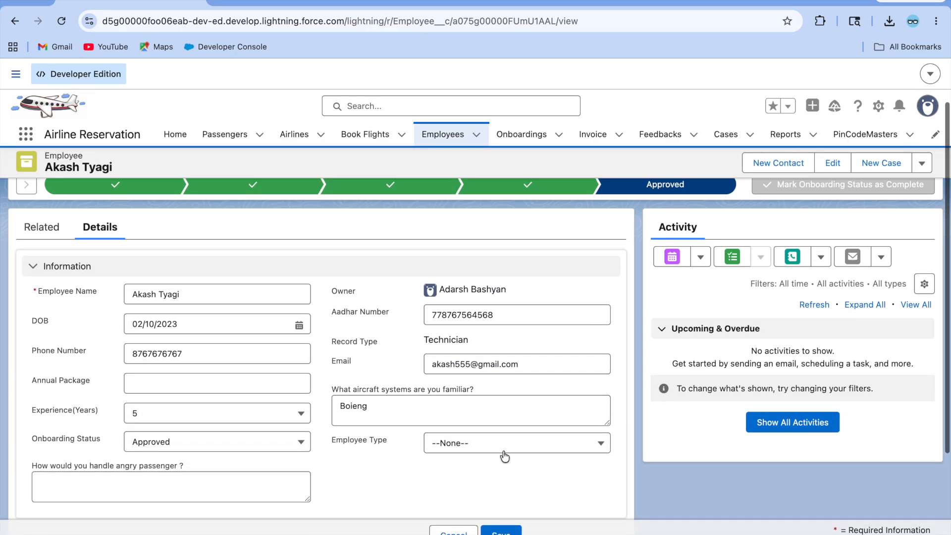
click(504, 456)
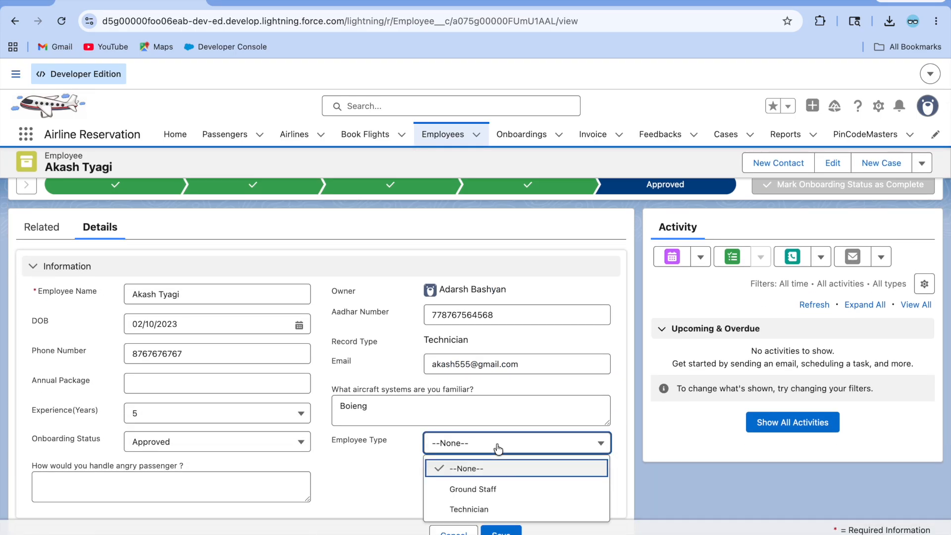
click(501, 507)
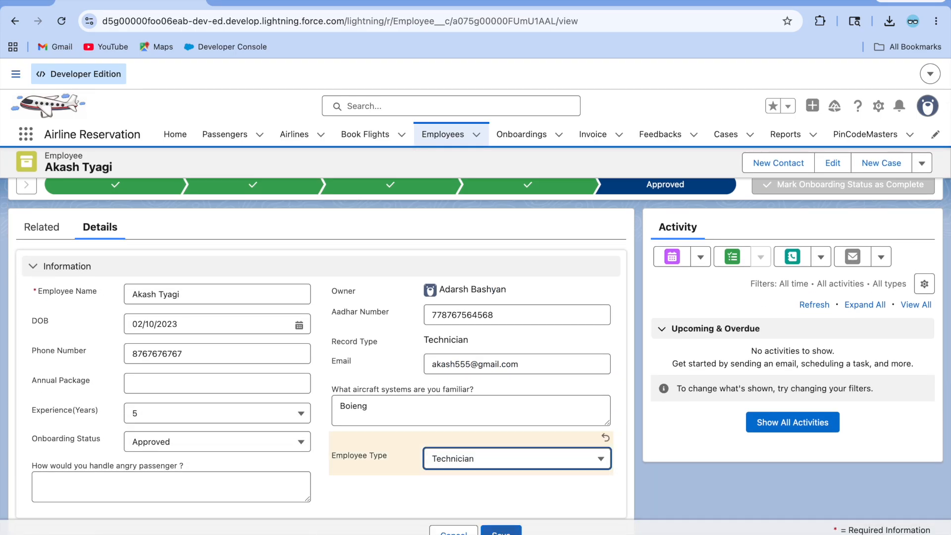
click(500, 531)
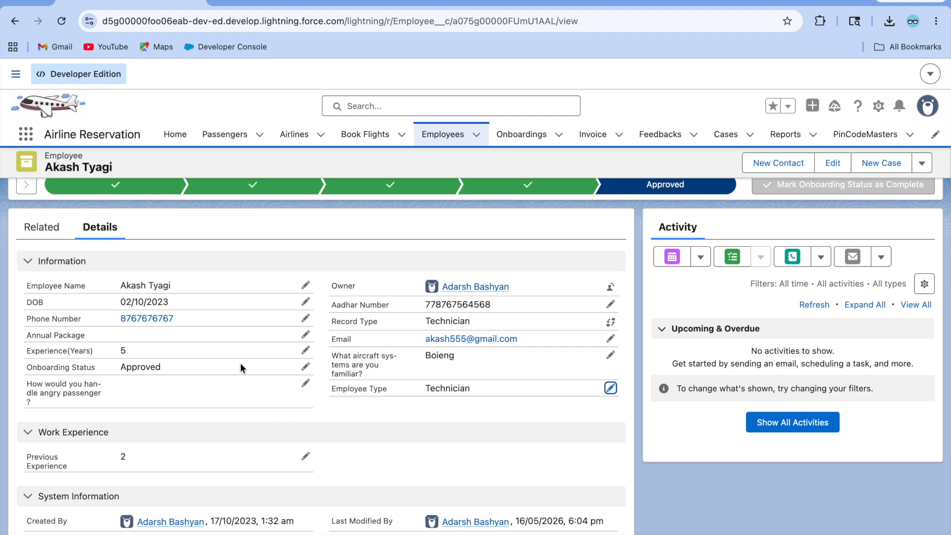
click(447, 135)
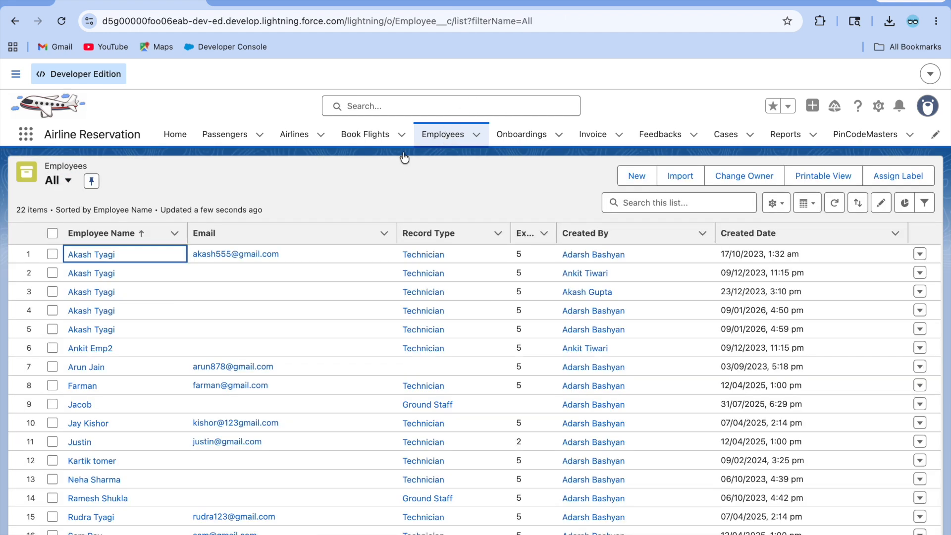
click(79, 404)
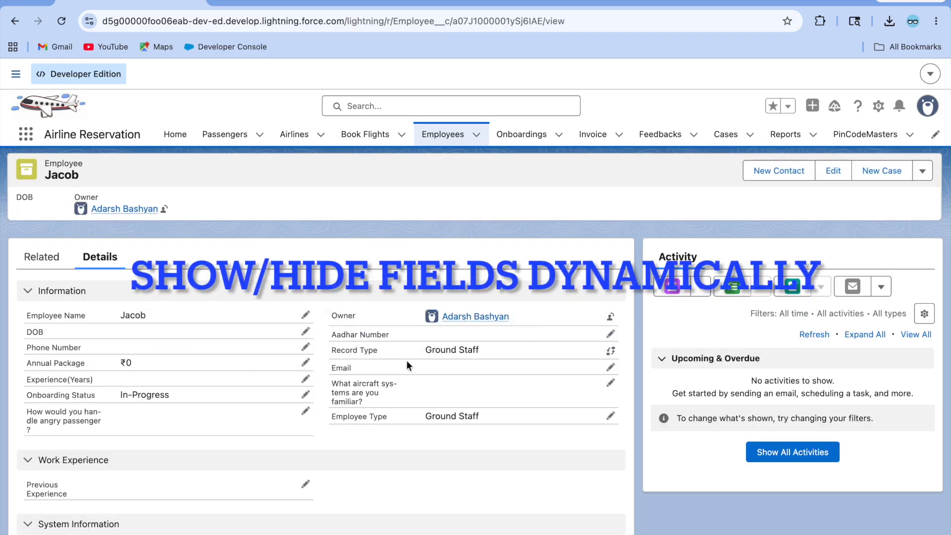
Step: Open the Employee Record Page in Edit Page and select the 'What aircraft systems are you familiar?' field
click(878, 106)
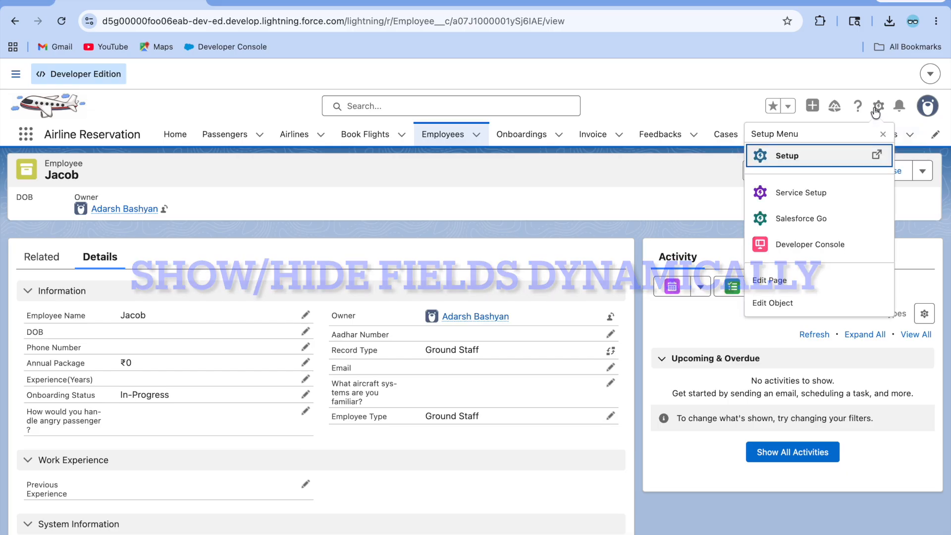
click(786, 280)
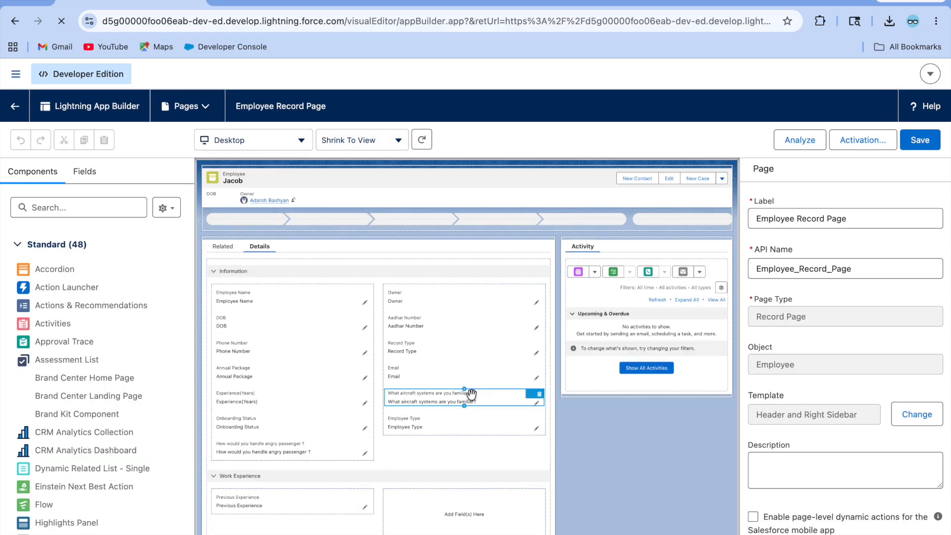
scroll(433, 421, down, 1)
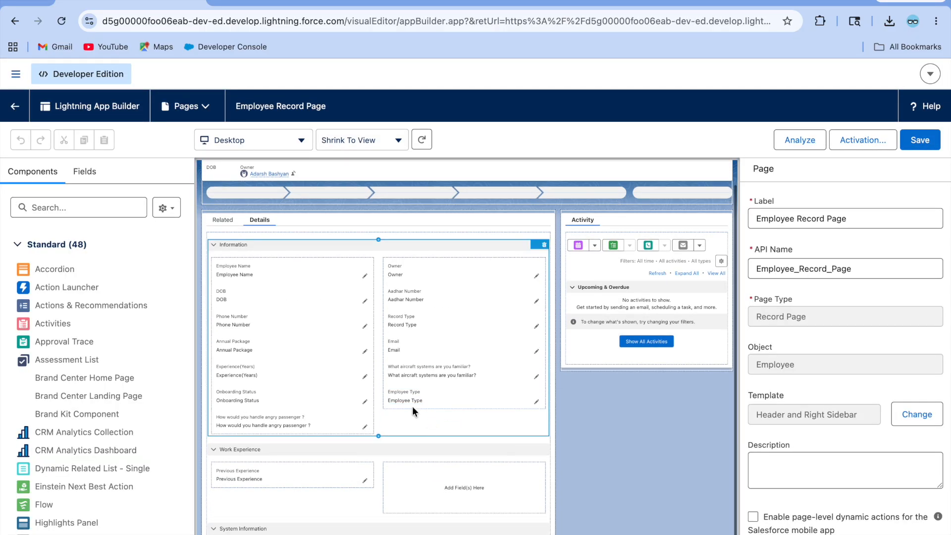
click(431, 375)
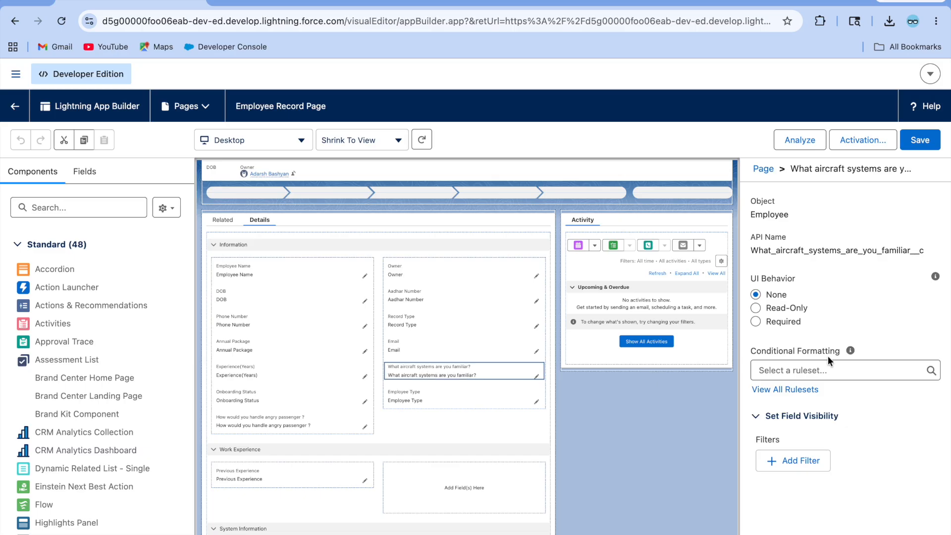
Step: Add an Employee Type visibility filter to the aircraft-systems field, with browser zoom at 90%
click(794, 462)
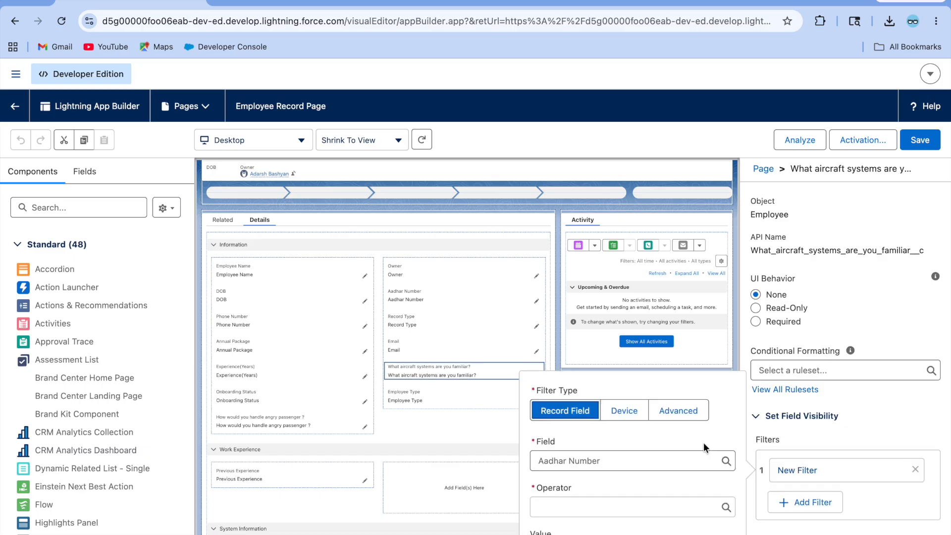
click(591, 461)
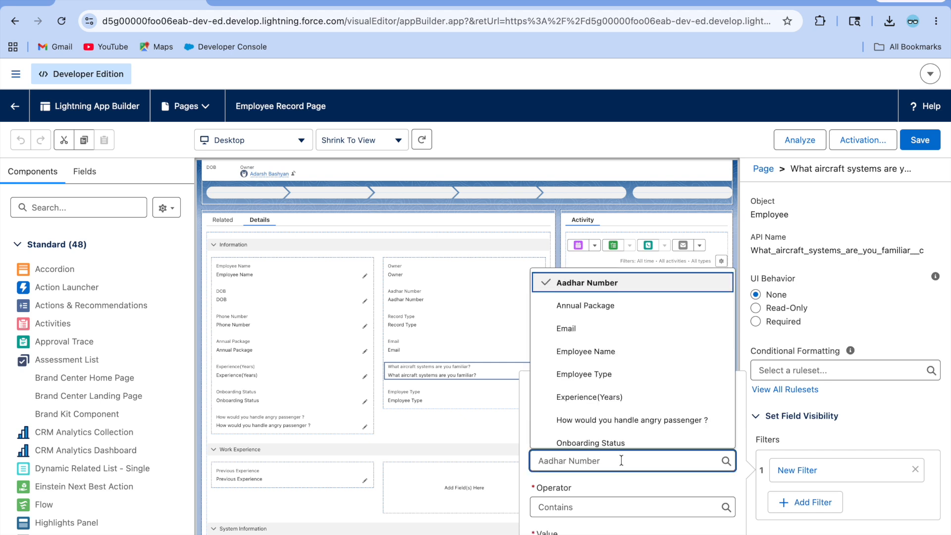
key(BackSpace)
key(BackSpace)
key(BackSpace)
key(BackSpace)
key(BackSpace)
text(emplo)
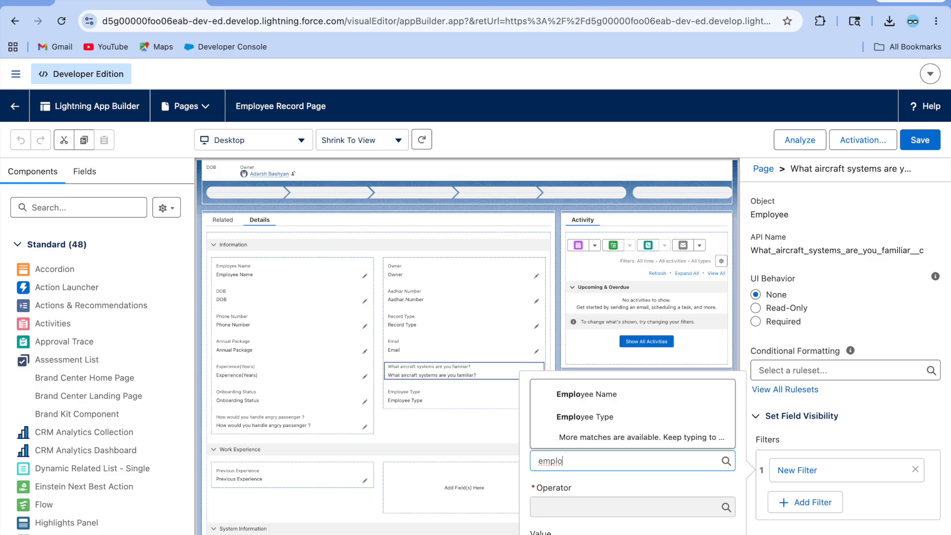
click(604, 418)
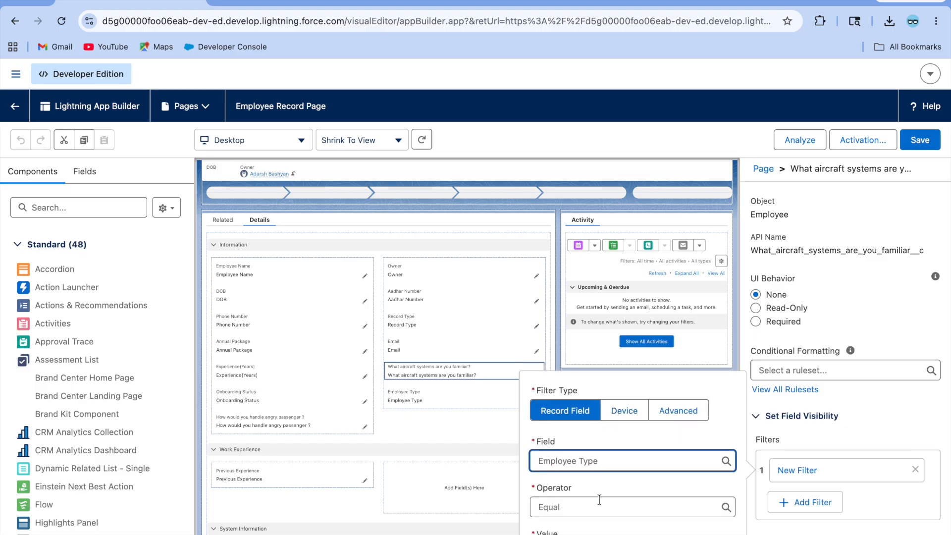
click(936, 21)
click(846, 280)
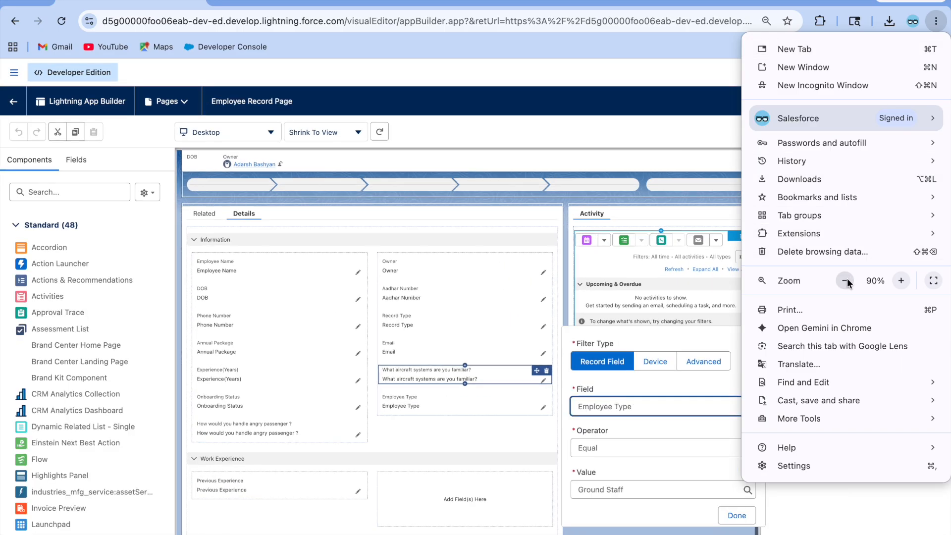
click(659, 428)
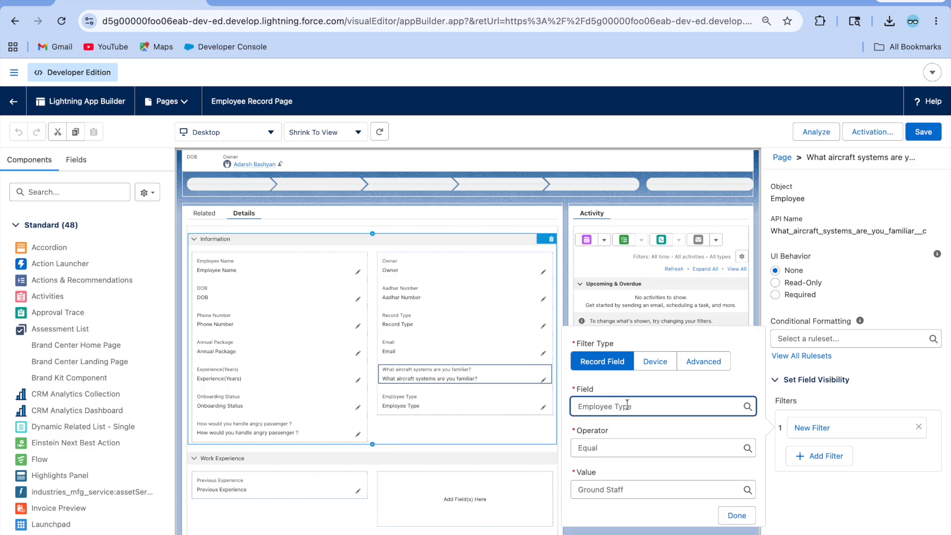
Step: Set the filter to Employee Type equals Technician, save the page, and return to the record
click(628, 495)
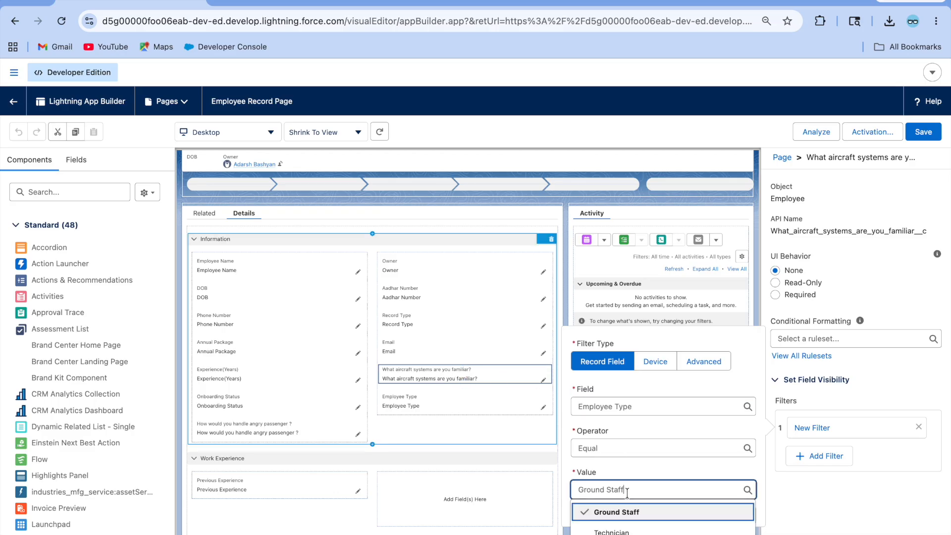
click(619, 527)
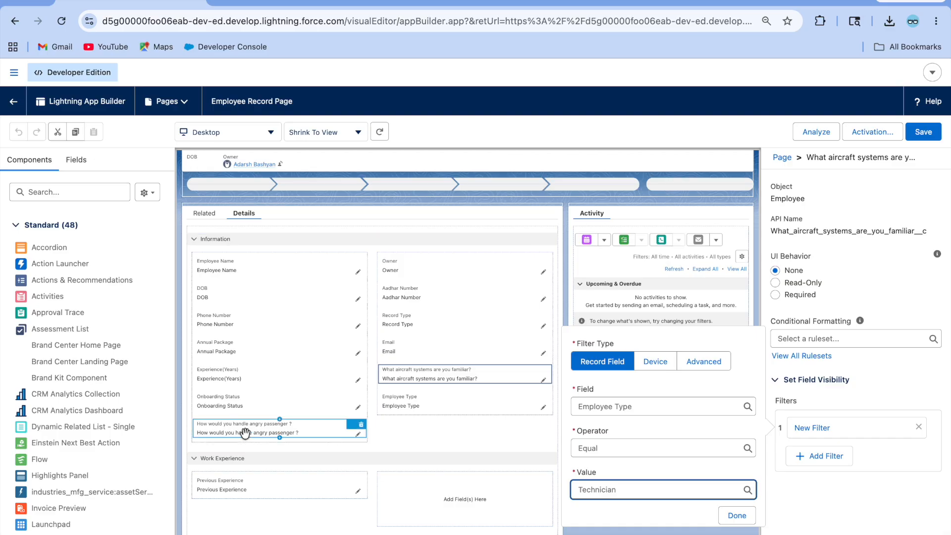
click(662, 461)
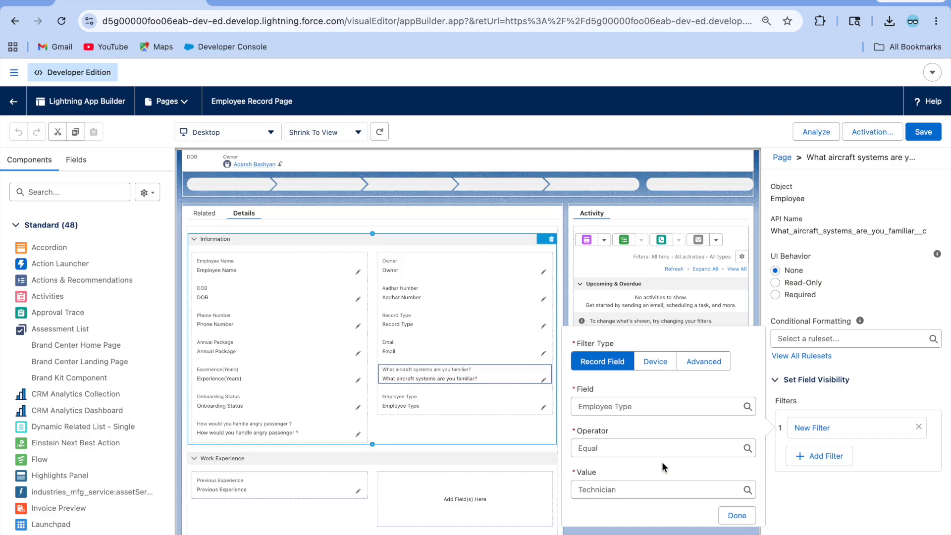
click(737, 516)
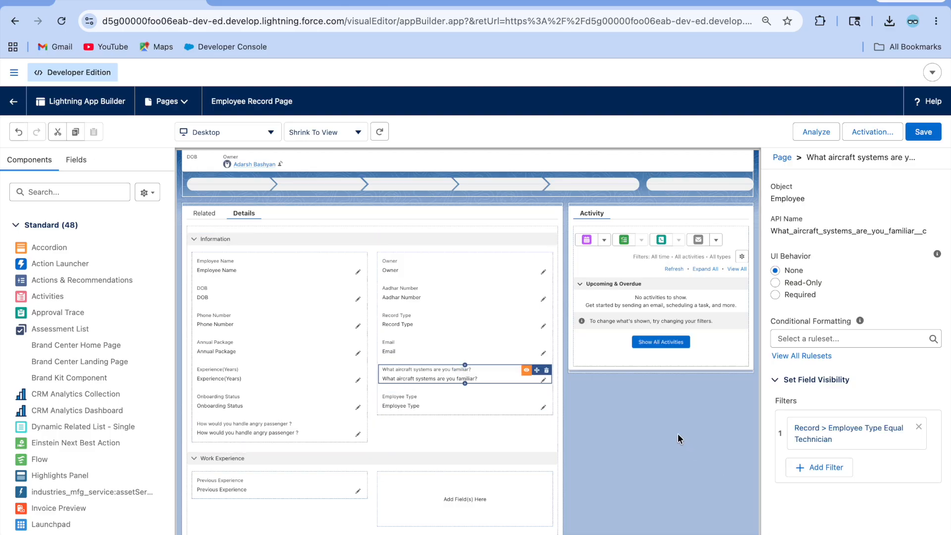
click(931, 132)
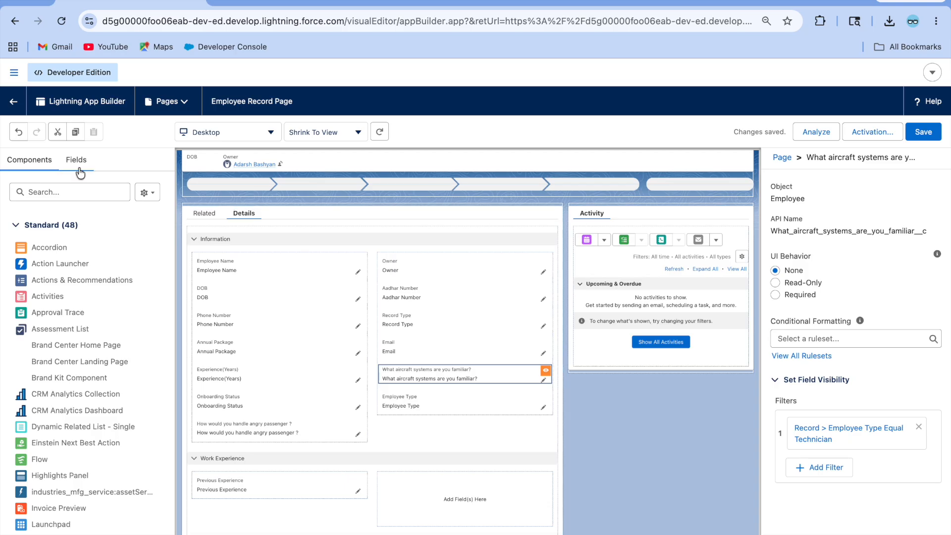
click(13, 101)
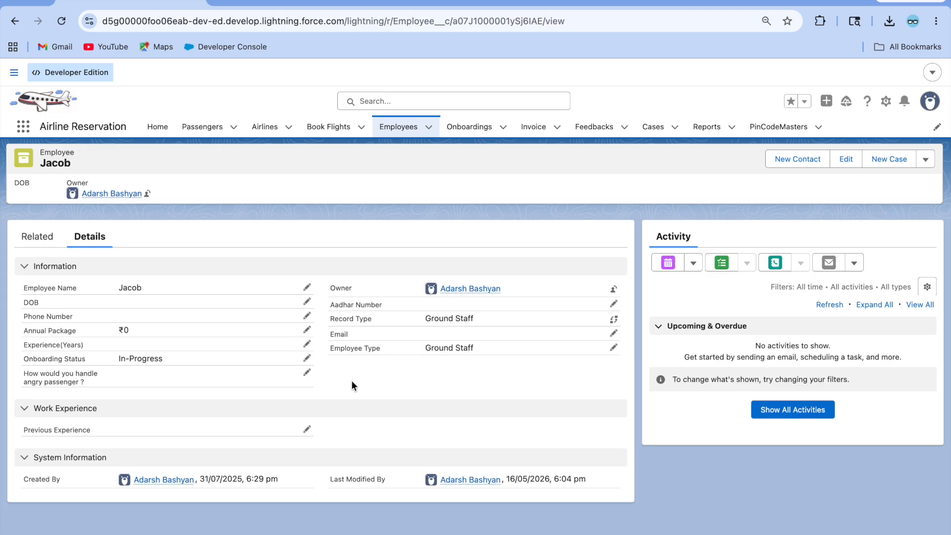
Step: Check a Technician employee's record shows the aircraft-systems question, then open Edit Page
click(394, 127)
click(82, 234)
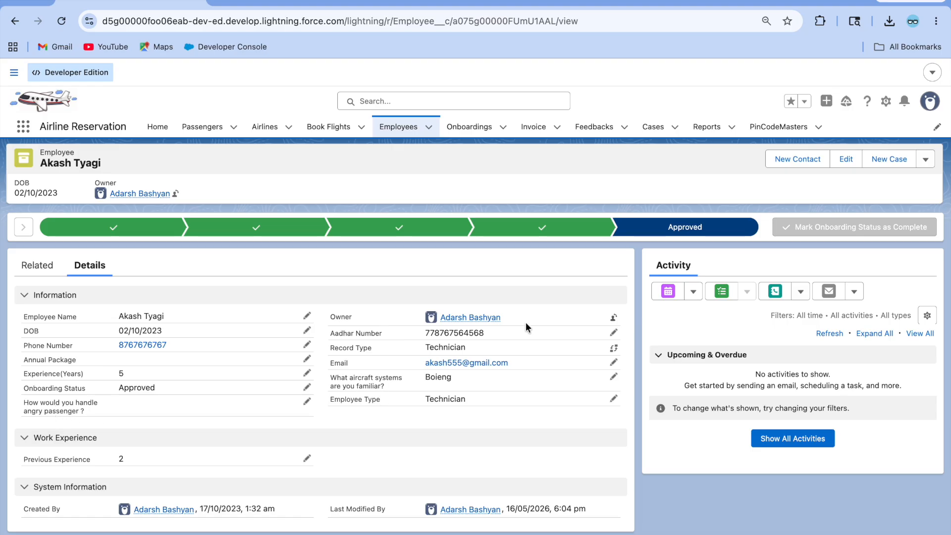
click(884, 102)
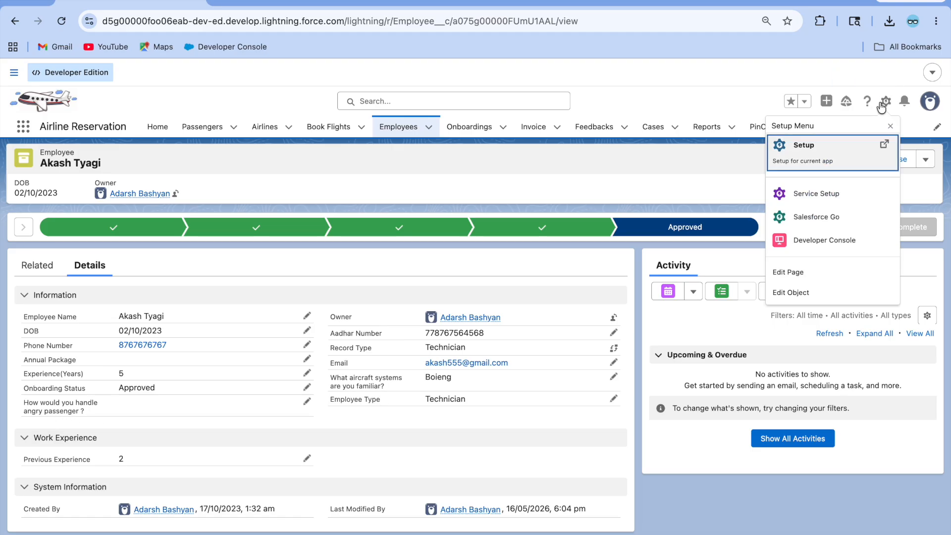
click(801, 272)
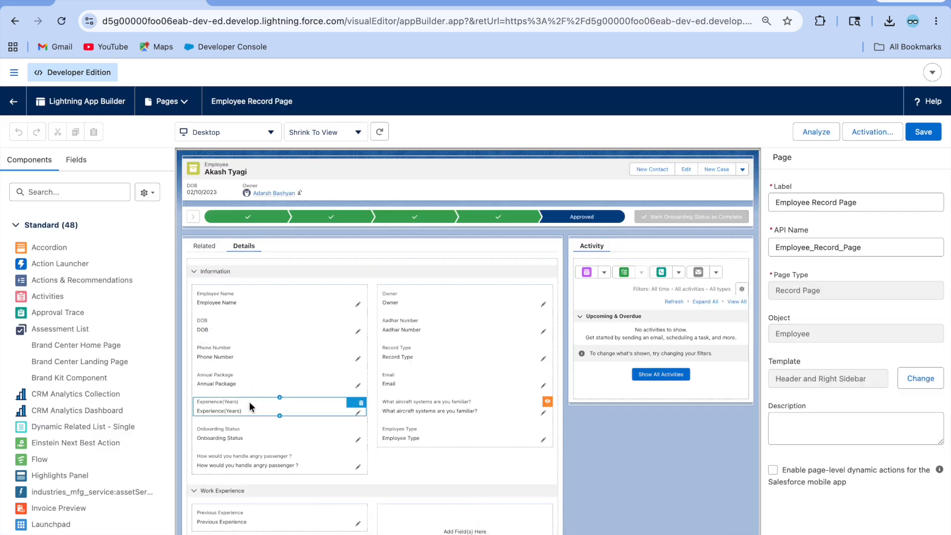
Step: Filter the angry-passenger field to Employee Type equals Ground Staff, save, and return to the record
click(255, 463)
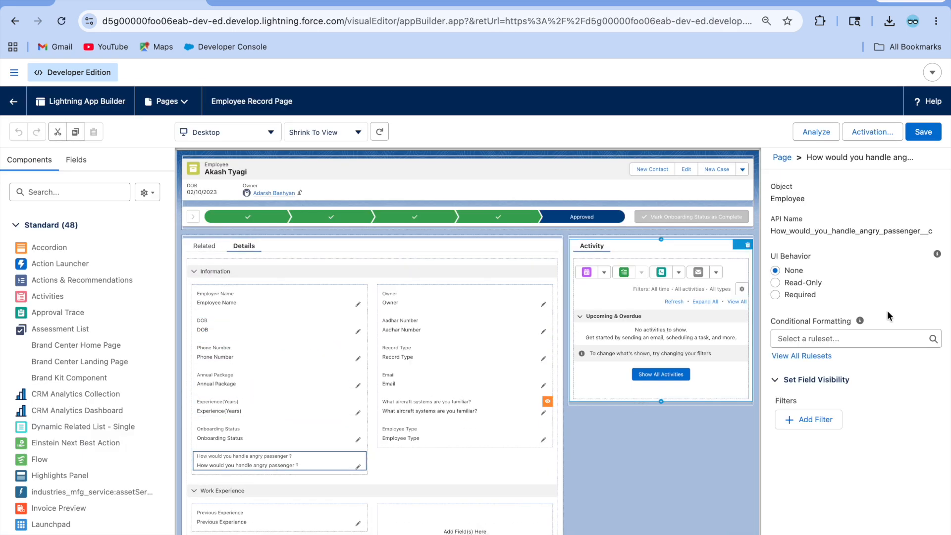
click(803, 421)
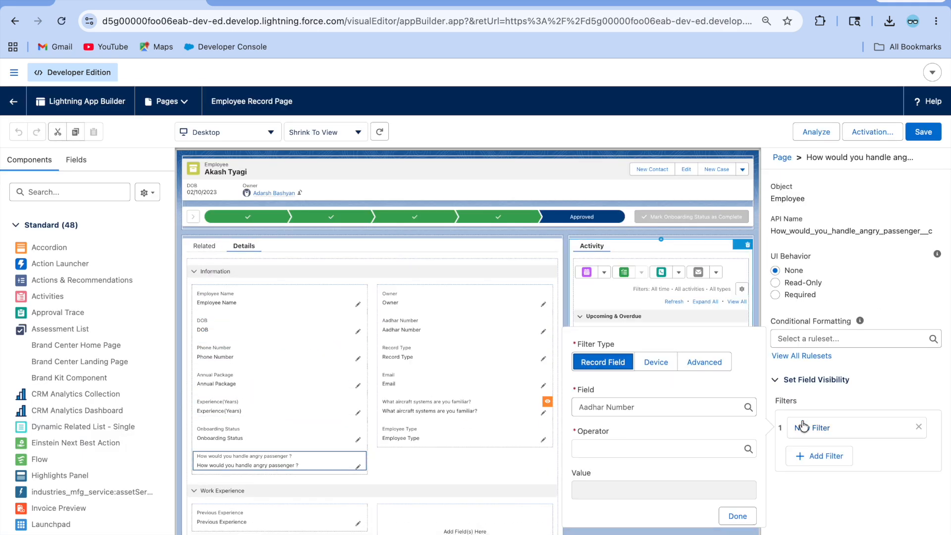
click(641, 411)
key(BackSpace)
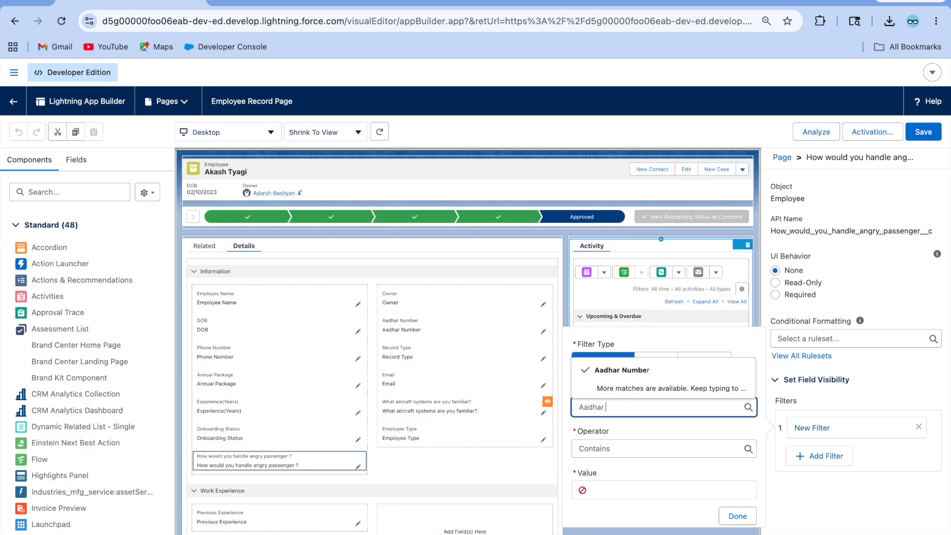
key(BackSpace)
text(emplo)
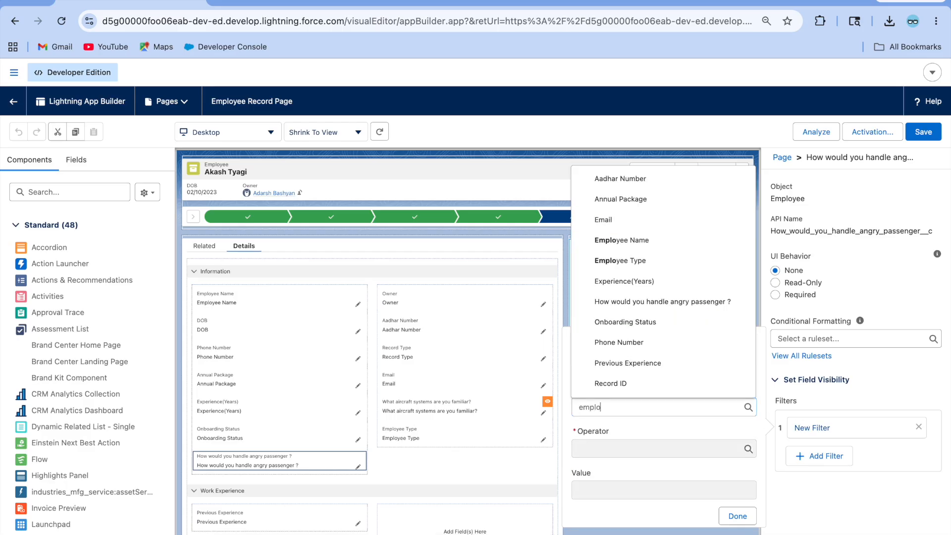
click(658, 385)
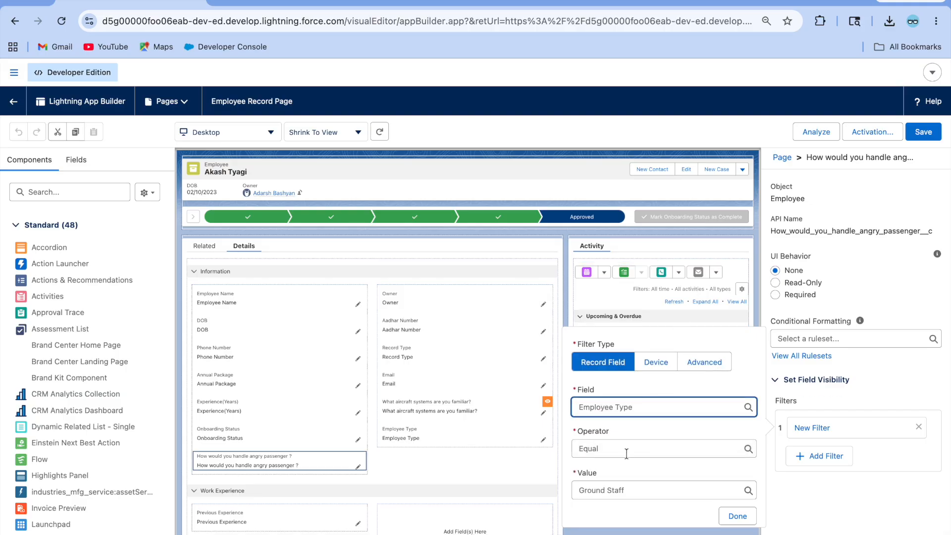
click(731, 518)
click(924, 133)
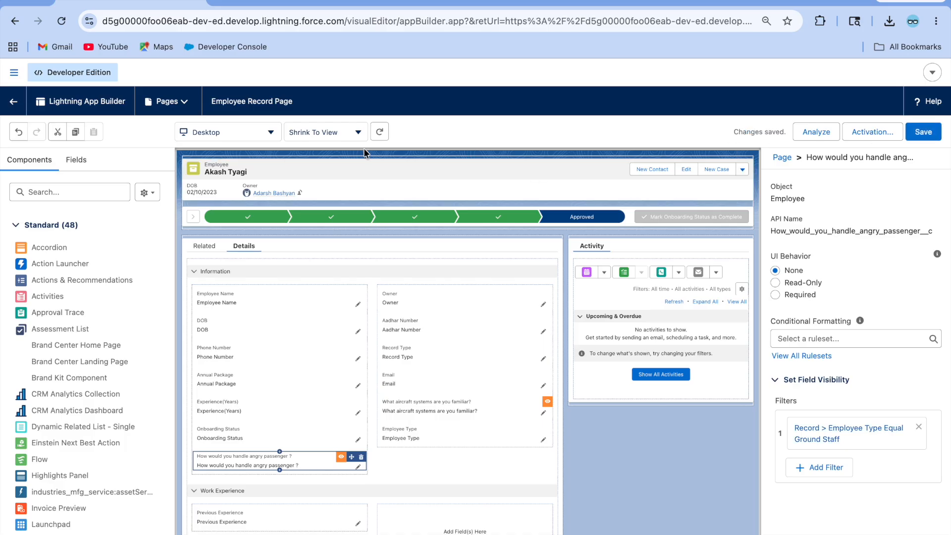
click(8, 99)
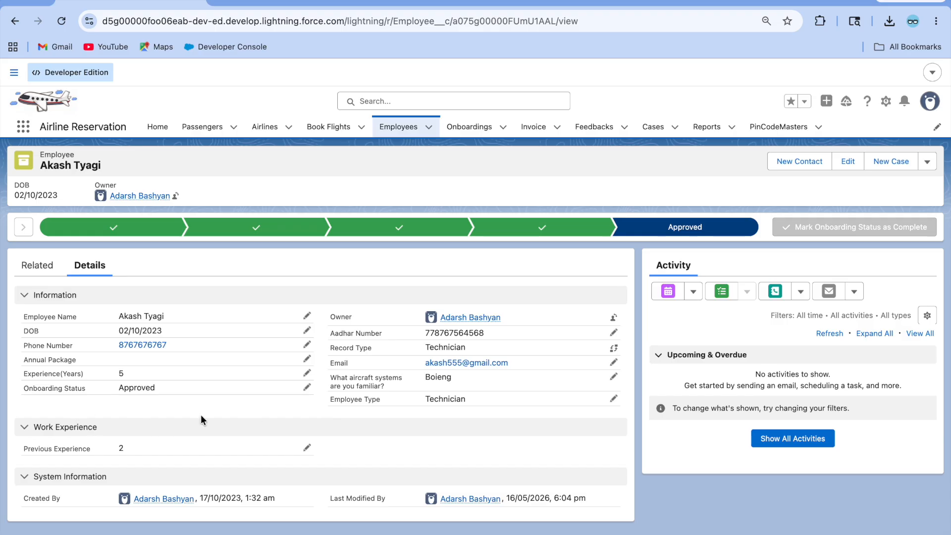
Step: Open Technician, Ground Staff, and blank-type employee records in turn to verify which questions appear
click(403, 128)
click(92, 234)
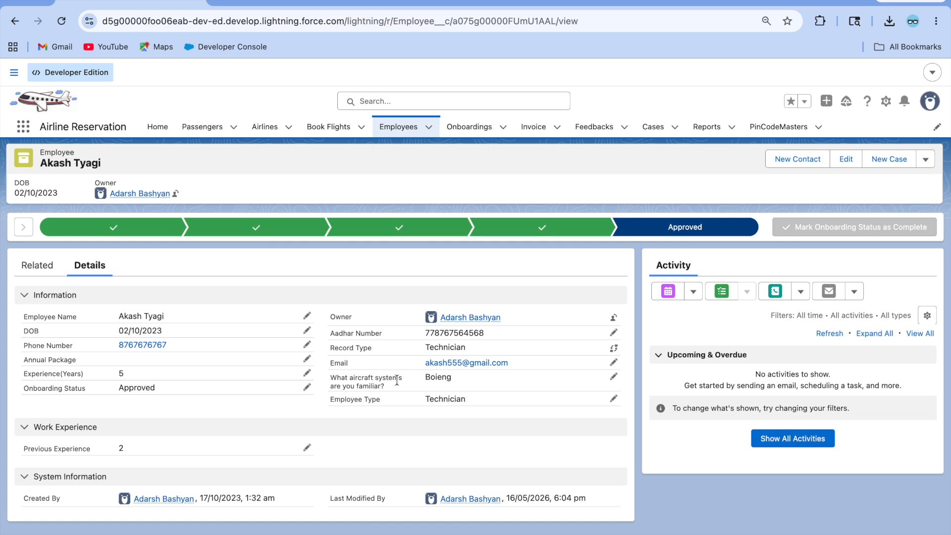
click(395, 140)
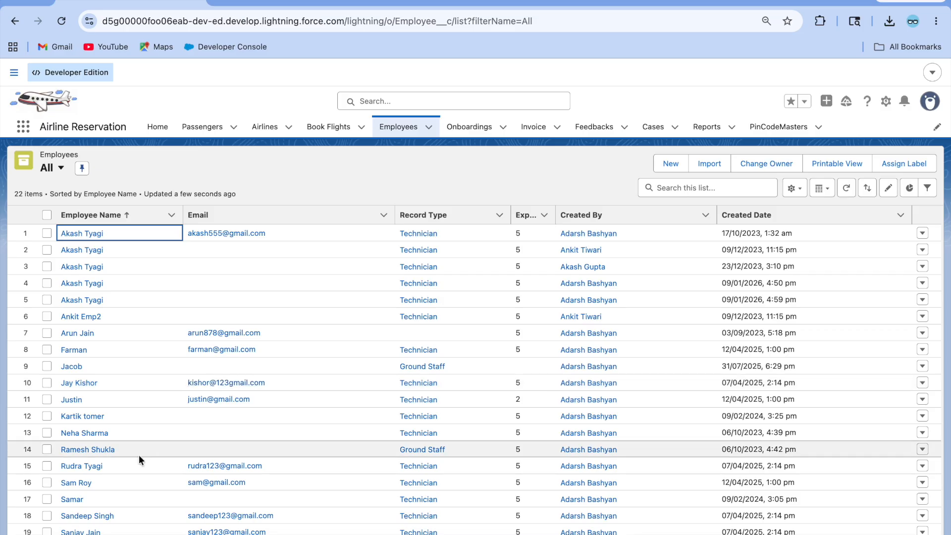
click(88, 449)
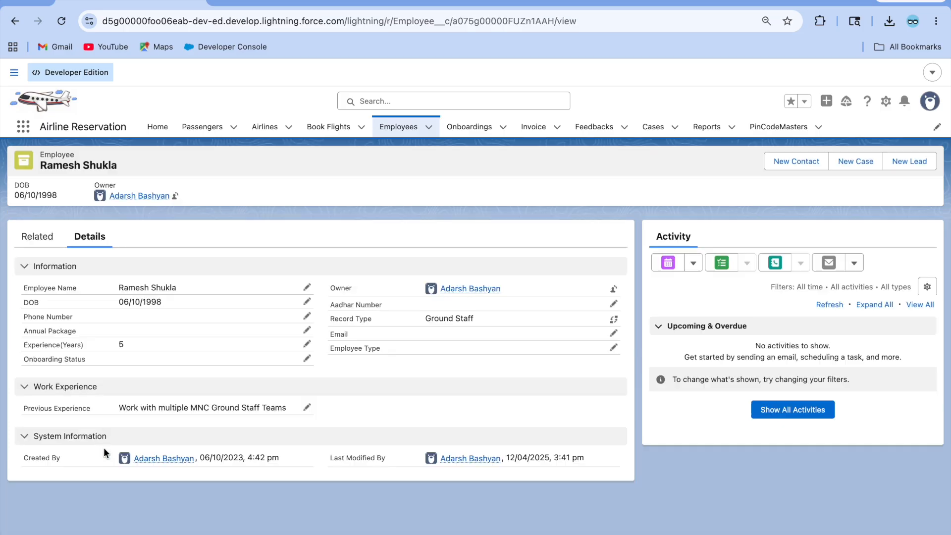
click(413, 124)
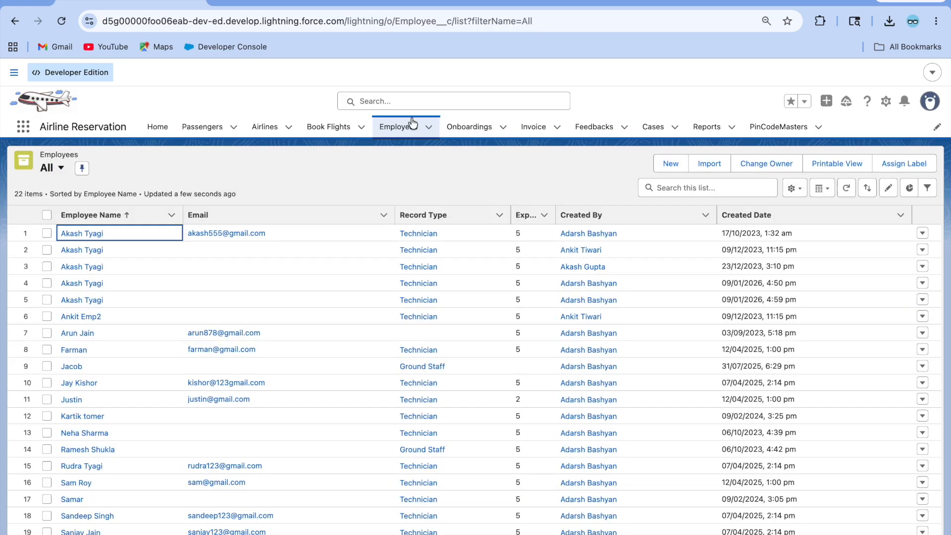
click(72, 367)
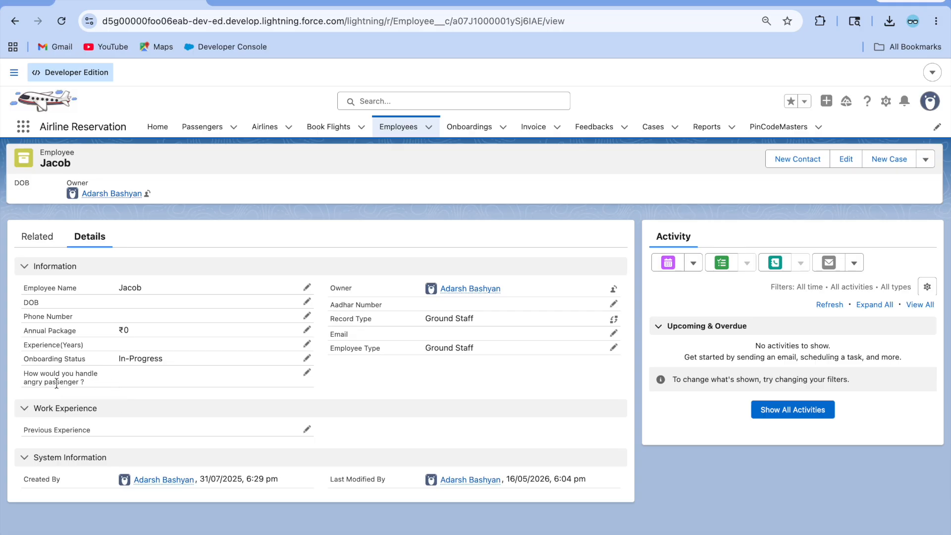
click(399, 127)
click(91, 267)
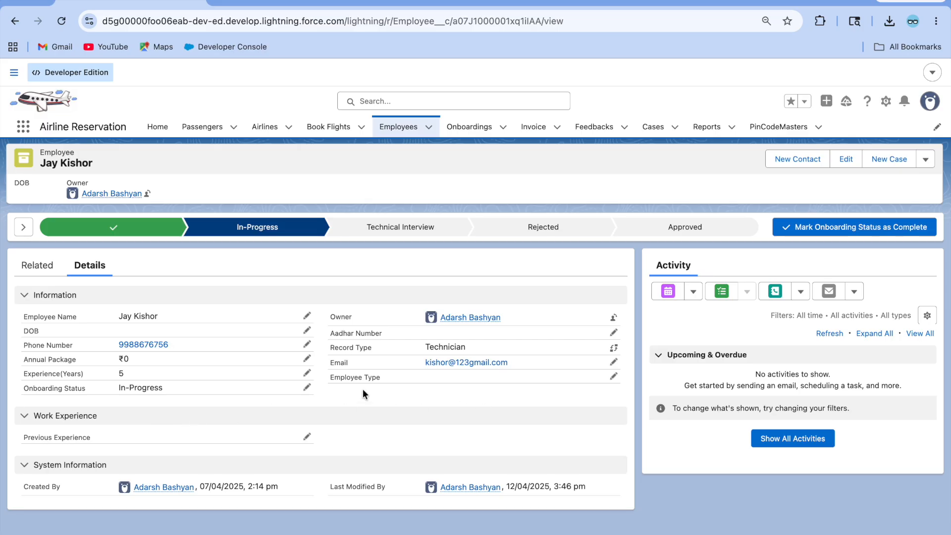
Step: Set this employee's Employee Type to Technician and save
click(615, 378)
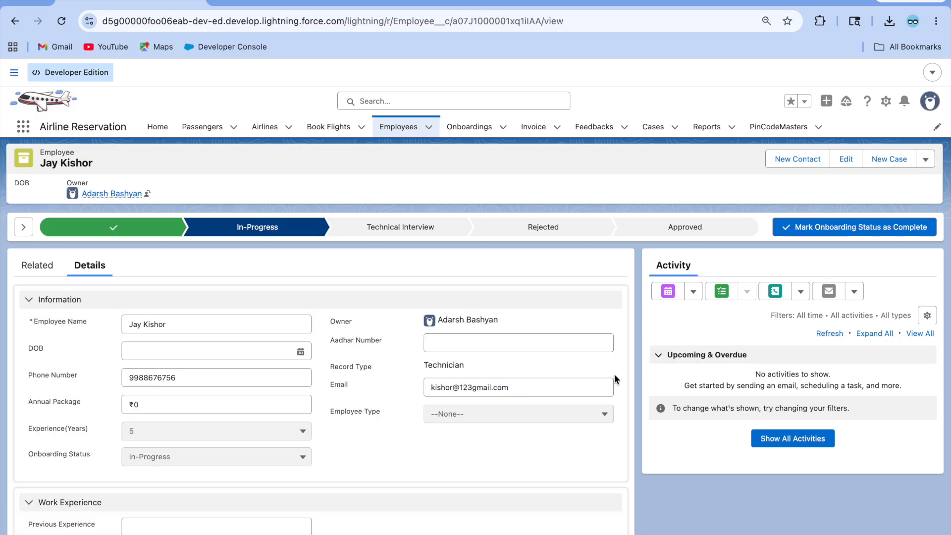
click(466, 421)
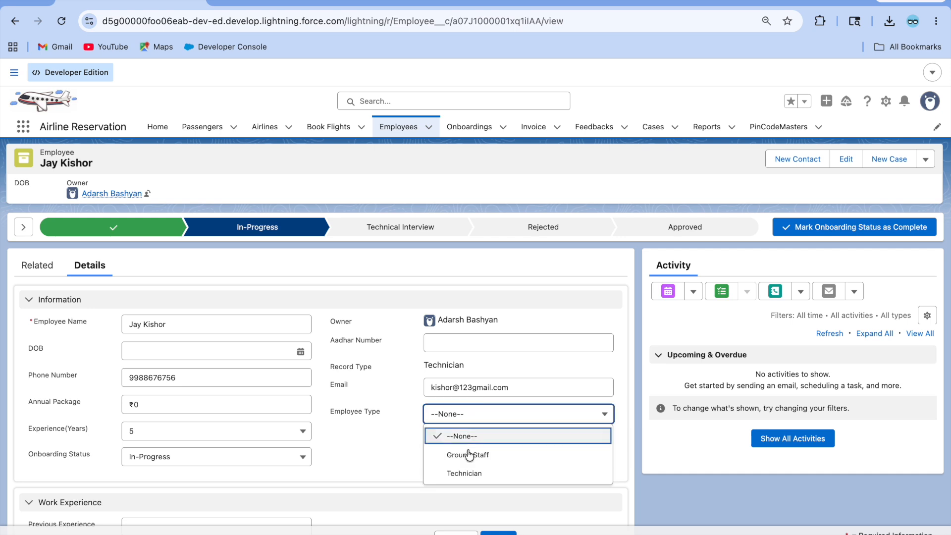
click(472, 473)
click(506, 532)
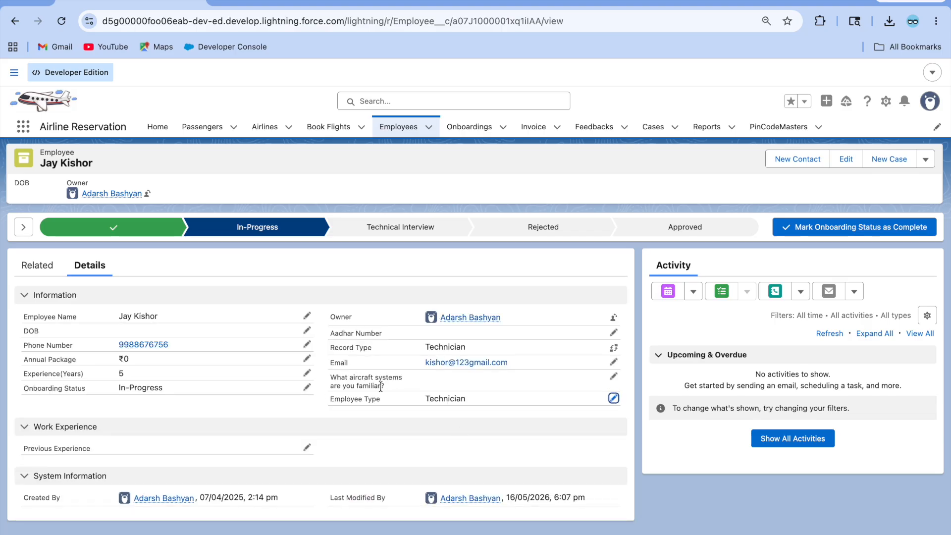
Step: Change the Employee Type to Ground Staff and save
click(614, 397)
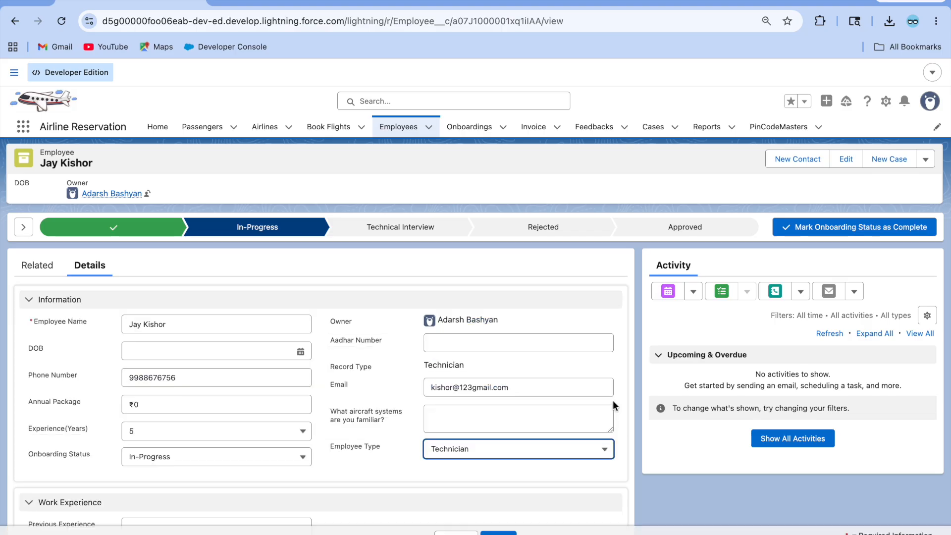
click(524, 449)
click(487, 490)
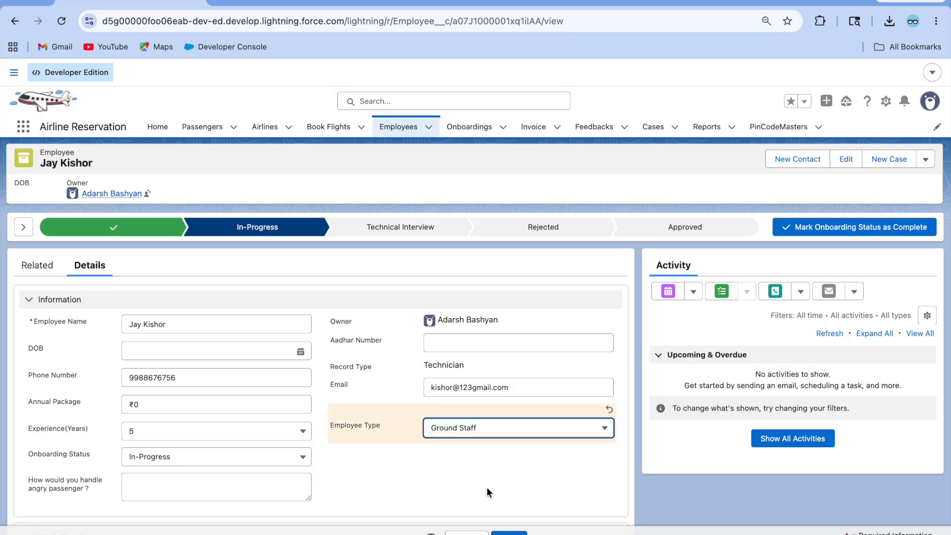
click(508, 532)
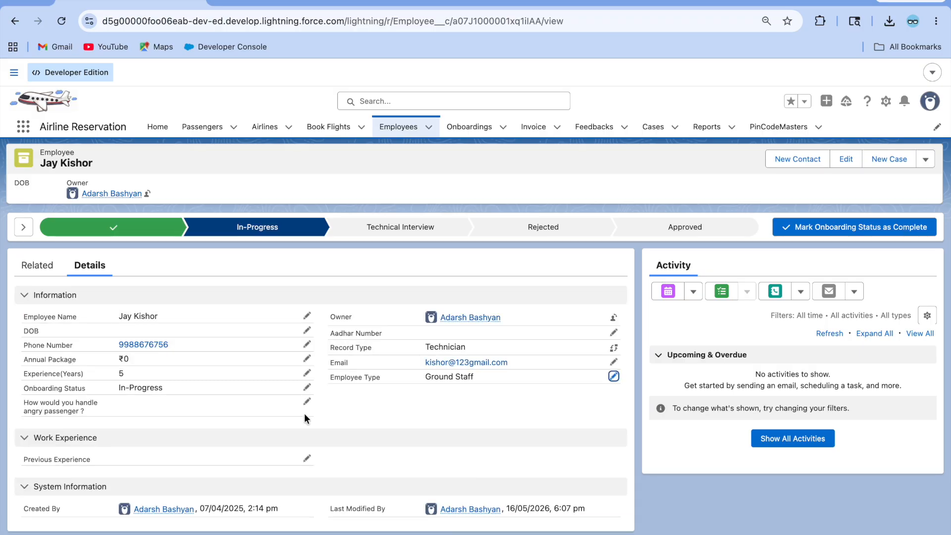
Step: Clear the Employee Type to --None--, save, and go back to the App Builder tab
click(614, 378)
click(487, 420)
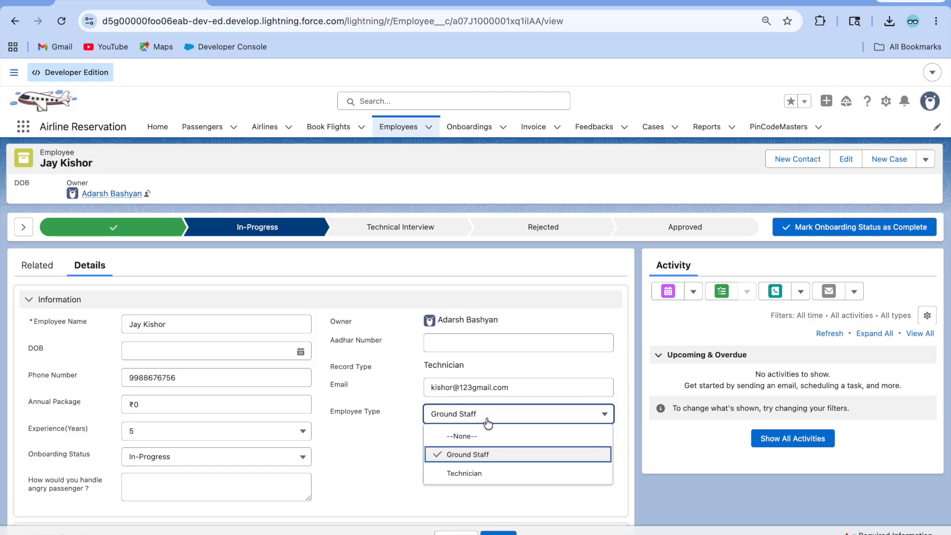
click(481, 437)
click(509, 532)
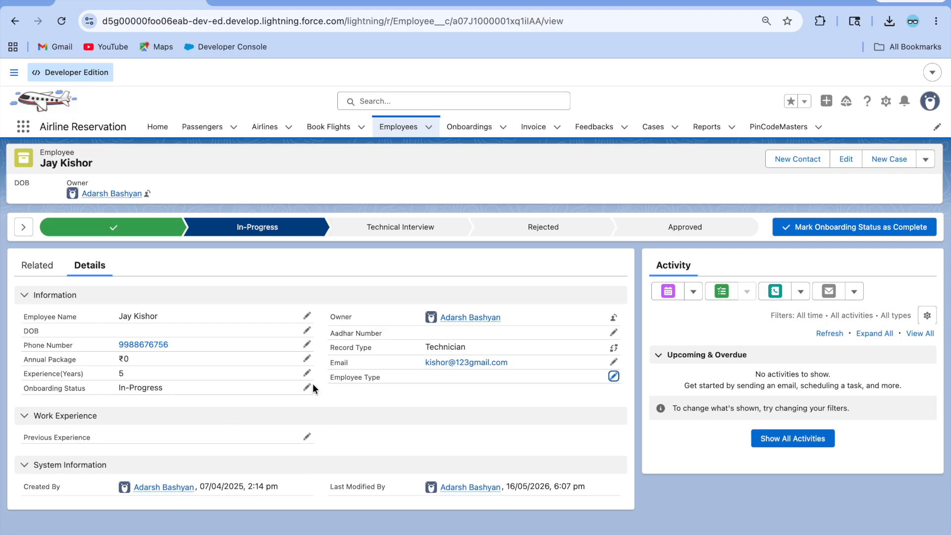
click(292, 1)
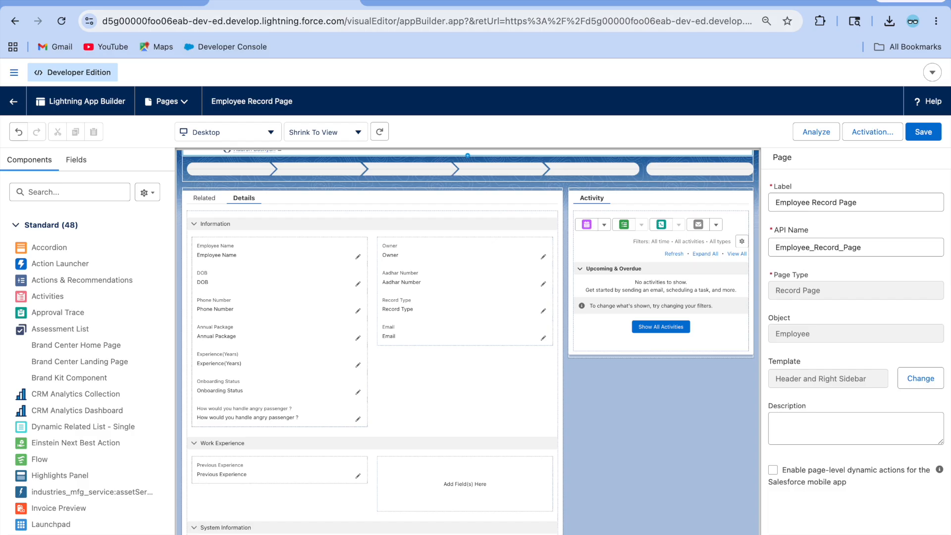
Step: Glance at the Employee page layouts, then return to the blank-type employee's record
click(423, 2)
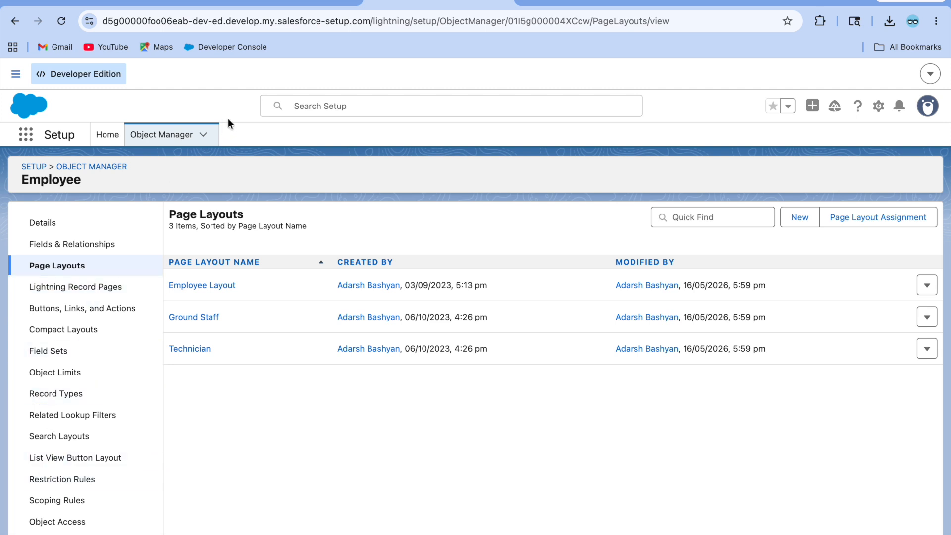
click(144, 4)
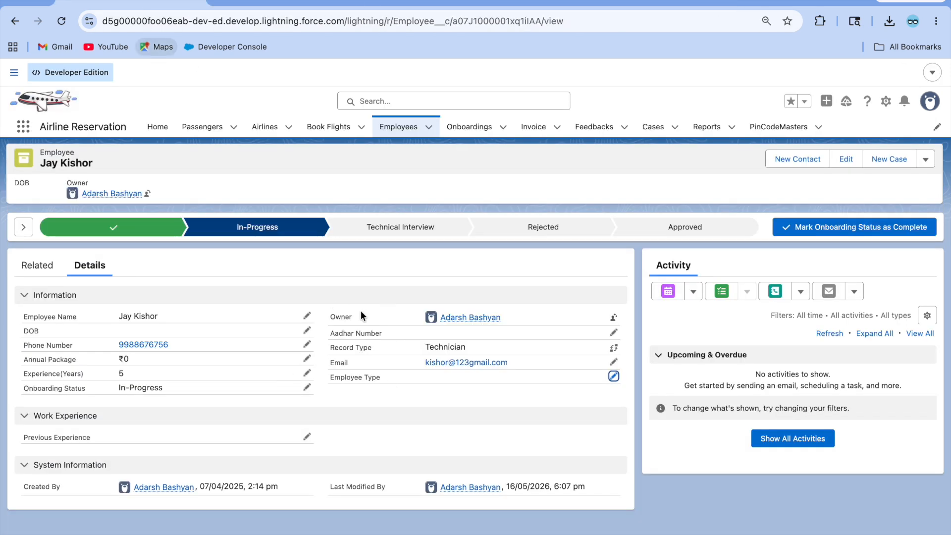
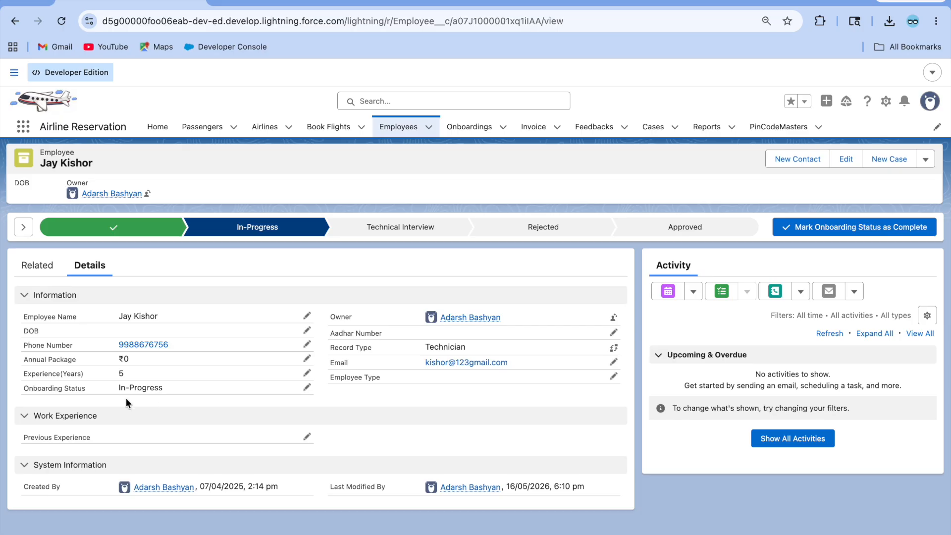
Step: Change the employee's Onboarding Status to Rejected, save it, and switch to the Setup tab
click(308, 388)
click(175, 464)
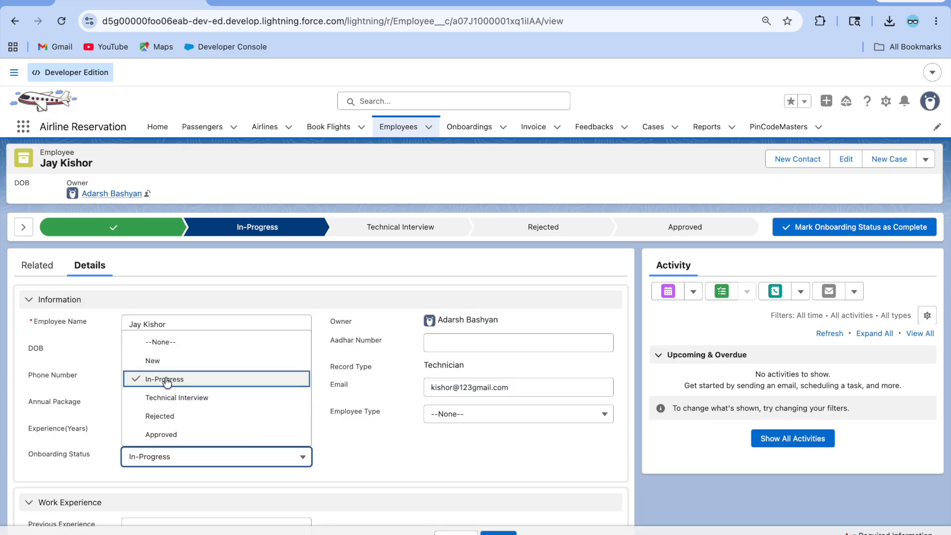
click(174, 418)
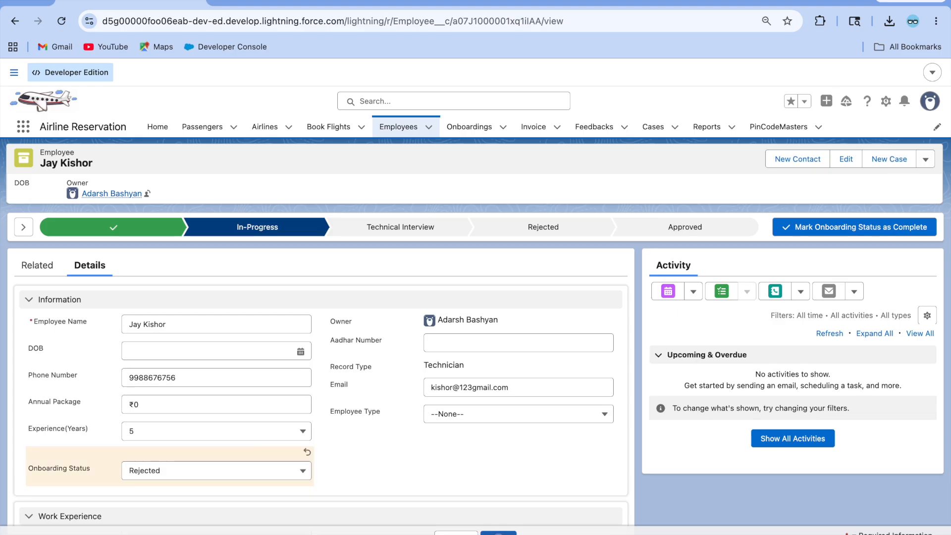
click(510, 533)
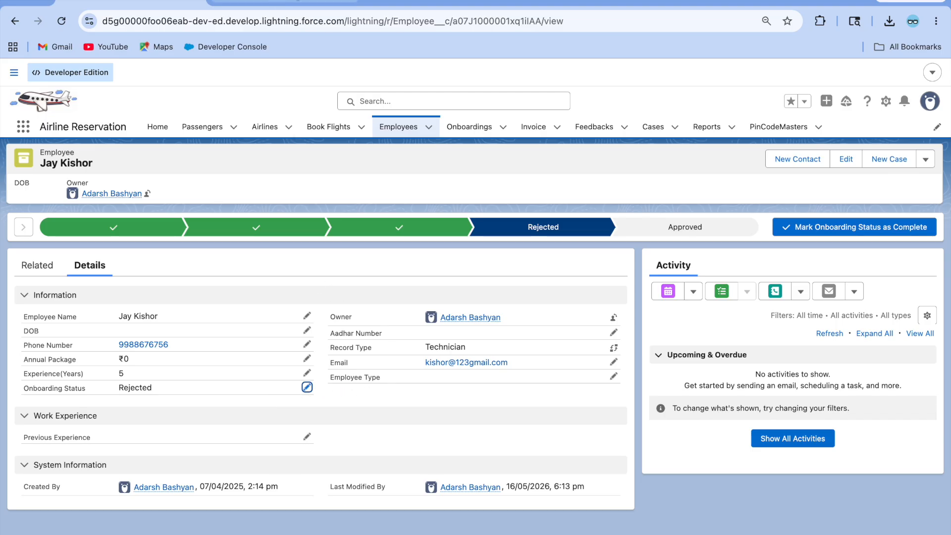
click(438, 2)
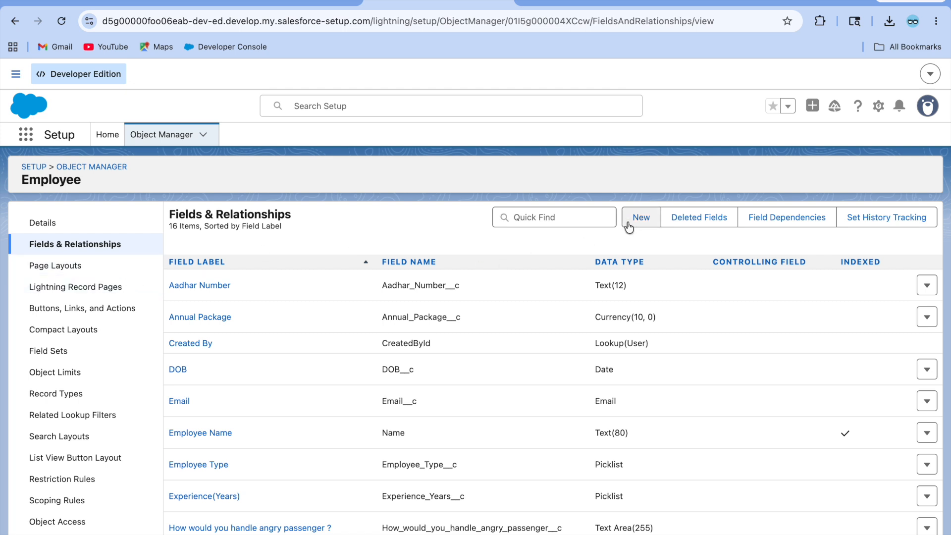
Step: Start a new custom field on Employee with the Text Area data type
click(645, 221)
scroll(300, 471, down, 6)
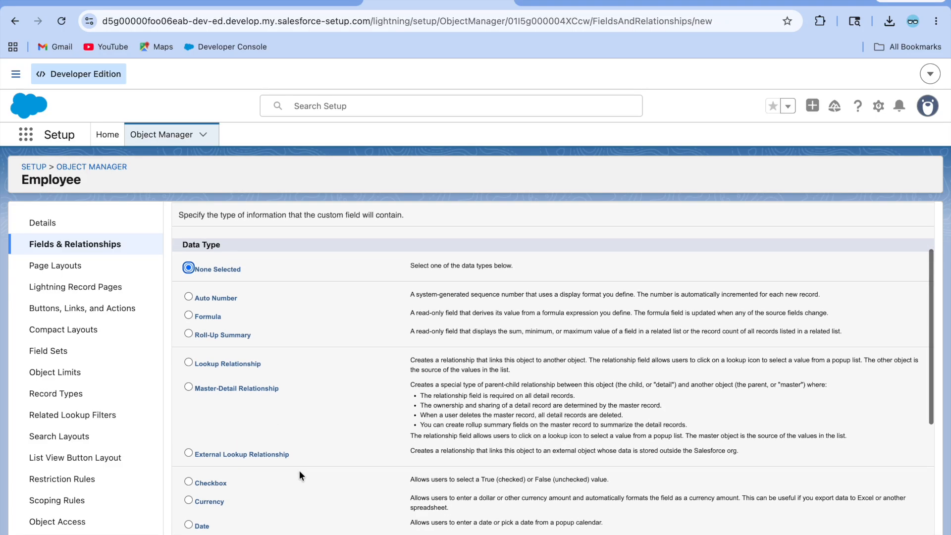
scroll(299, 471, down, 2)
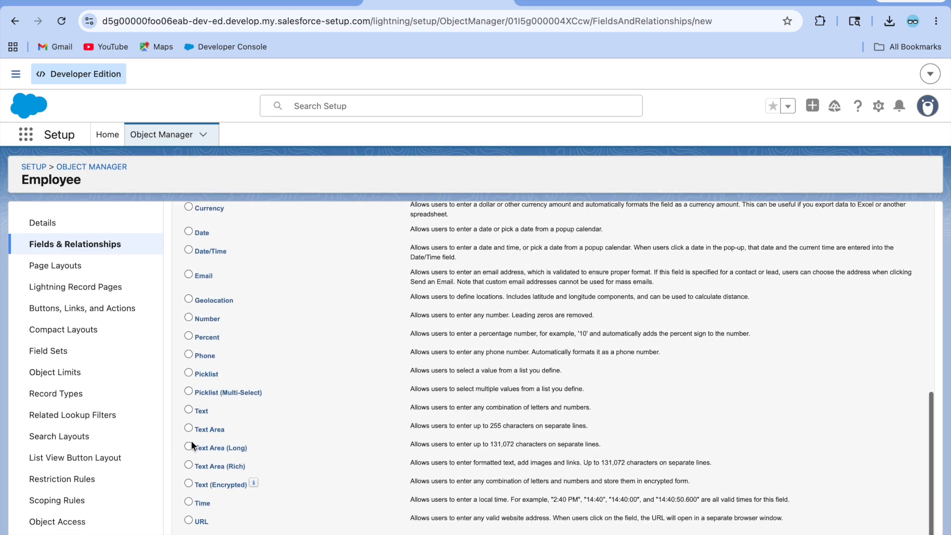
scroll(429, 391, up, 8)
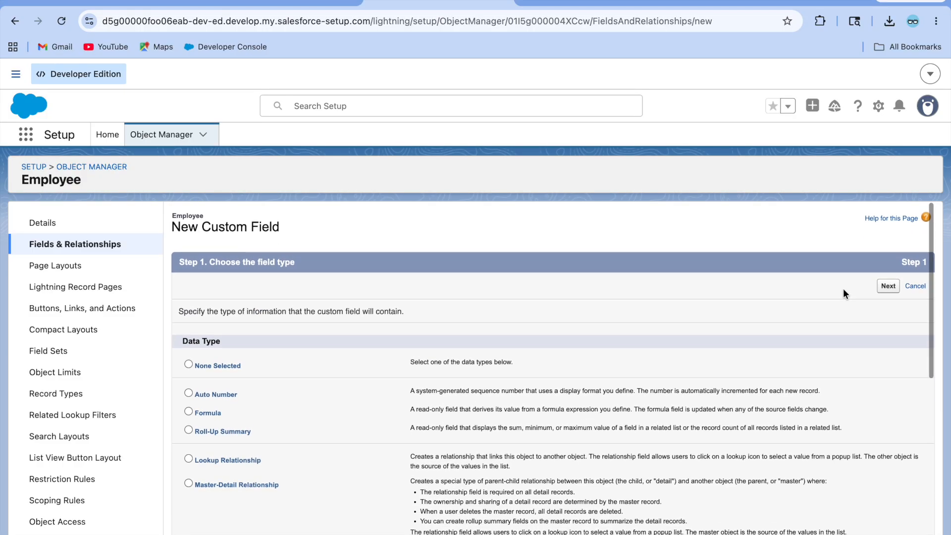
click(888, 286)
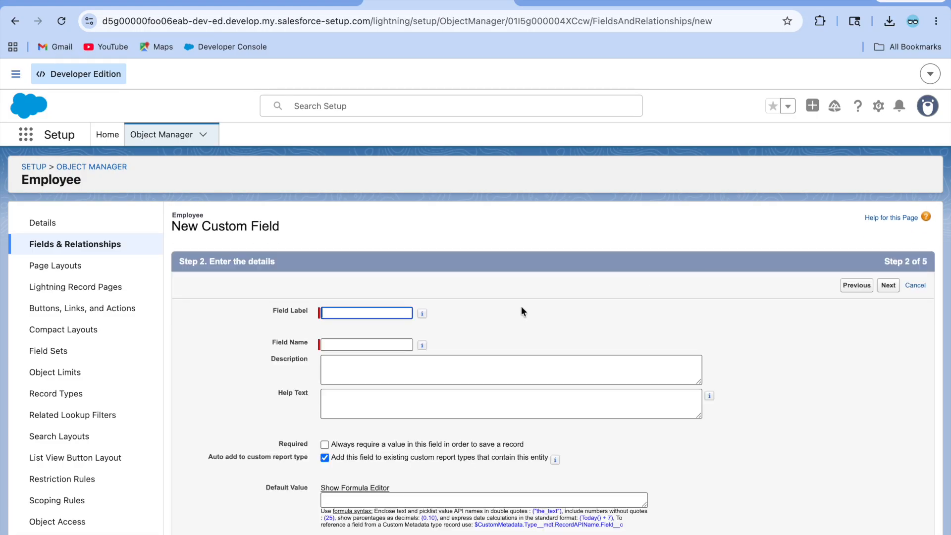
Step: Label the field Rejection Reason, mark it required, and save with default security and layouts
click(345, 313)
text(Rejection Reason)
click(417, 337)
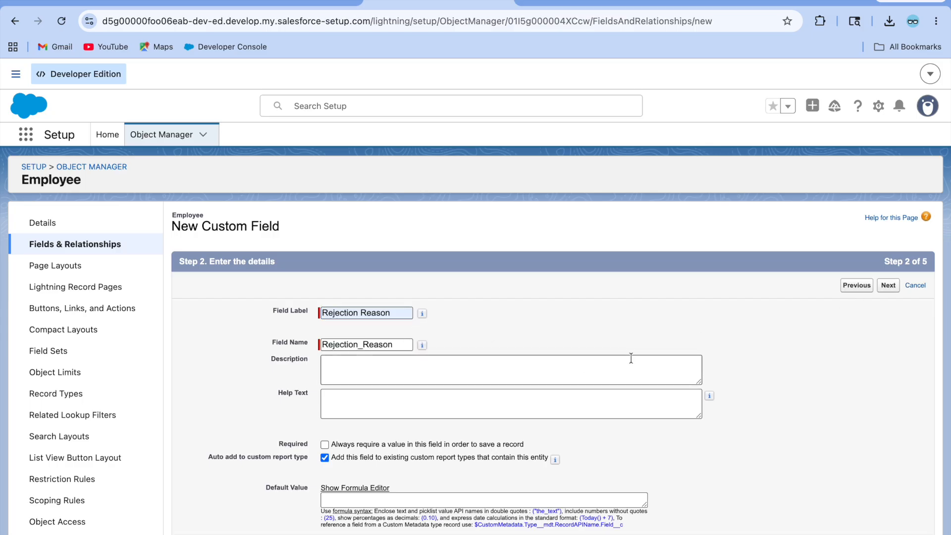
click(324, 445)
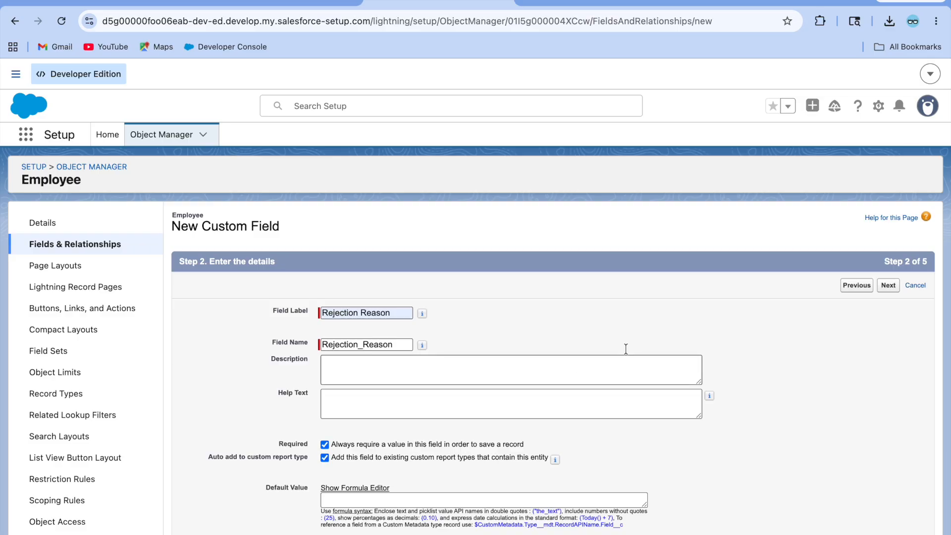
click(888, 285)
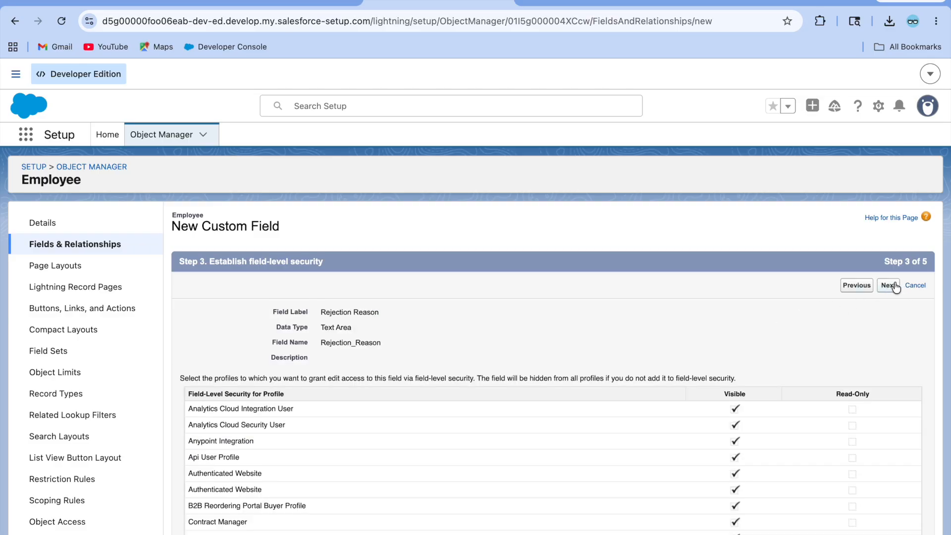
click(890, 286)
click(890, 287)
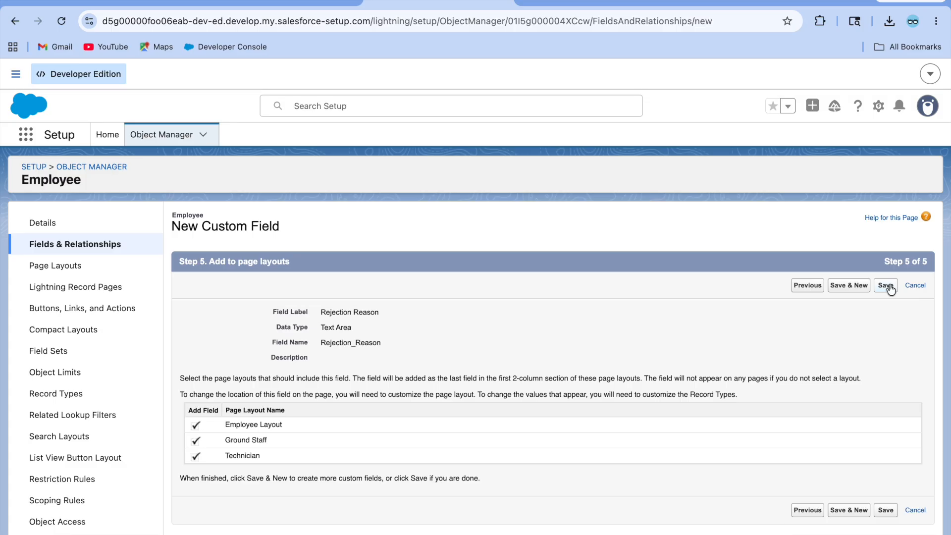
click(887, 285)
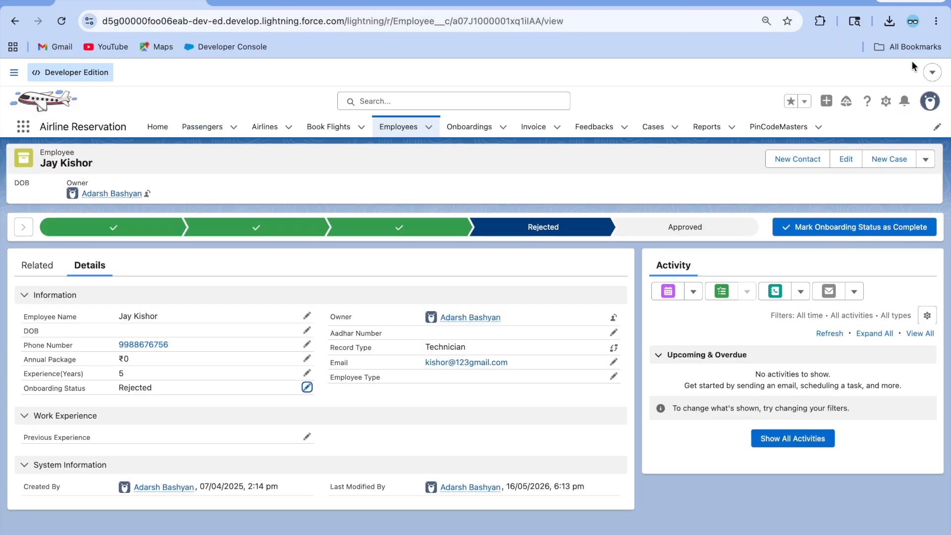
Step: Switch the display density to Comfy and refresh the page
click(888, 102)
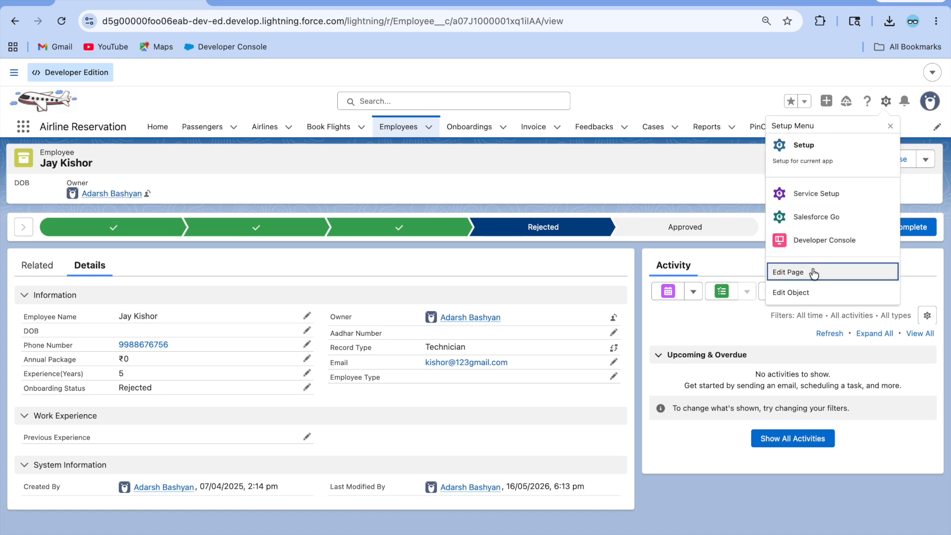
click(930, 101)
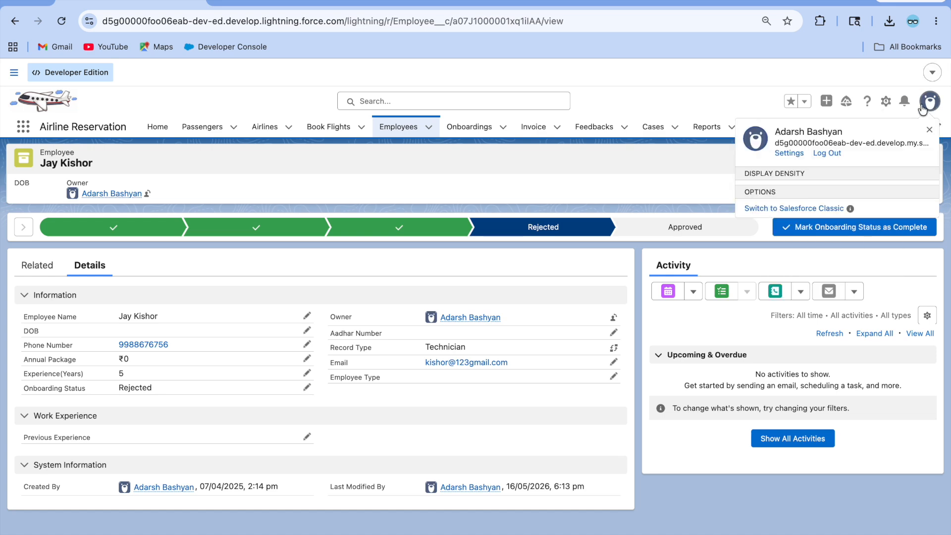
click(782, 197)
click(636, 338)
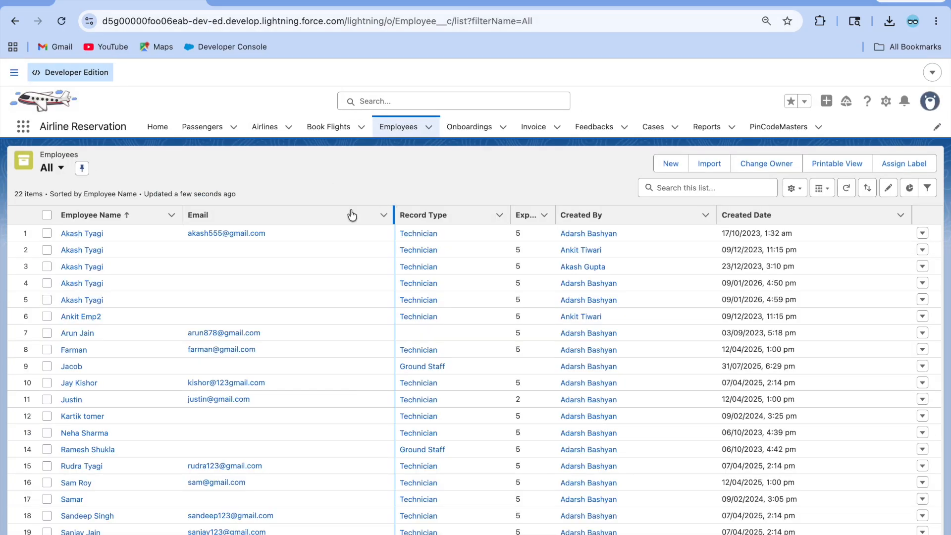
Step: Open another employee's record and reload it so the Rejection Reason field appears
click(88, 285)
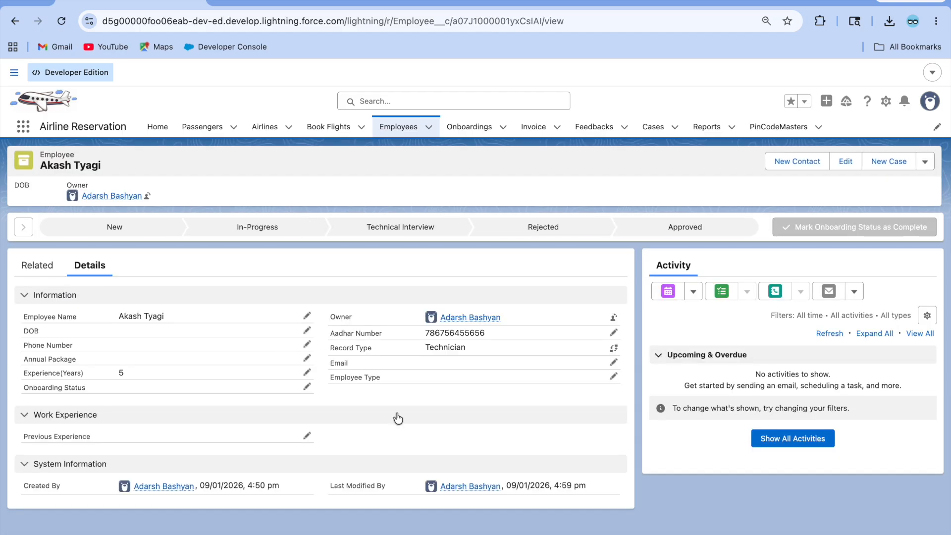
click(60, 24)
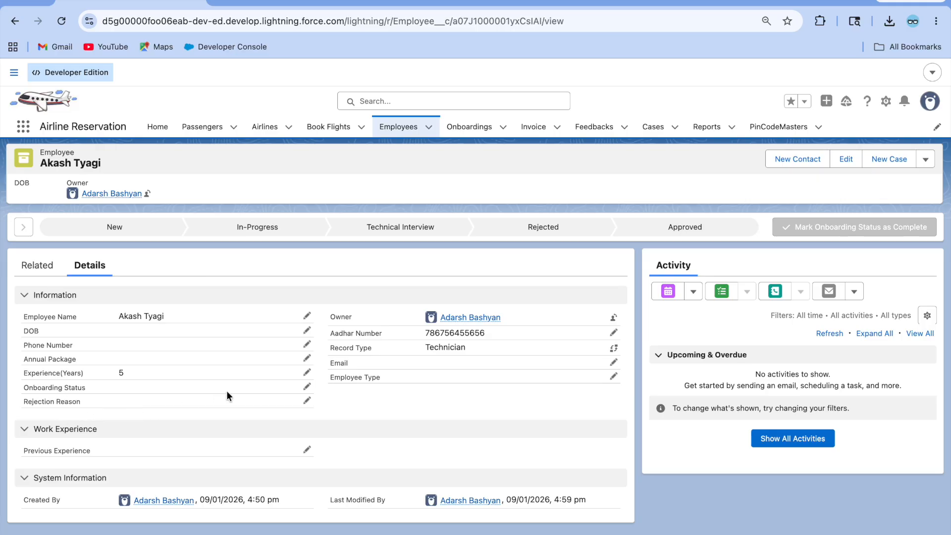
click(307, 374)
Step: Set Onboarding Status to Rejected and try saving without a Rejection Reason
click(184, 458)
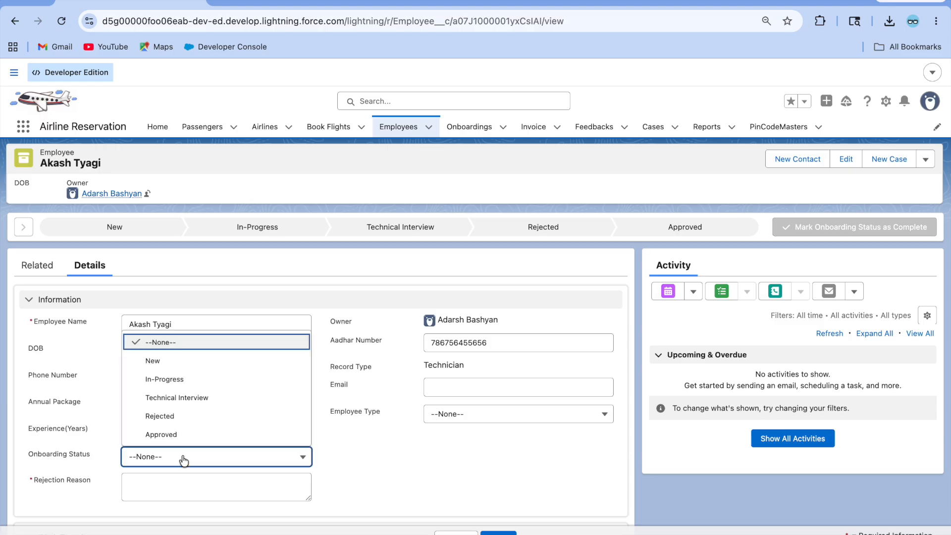
click(182, 416)
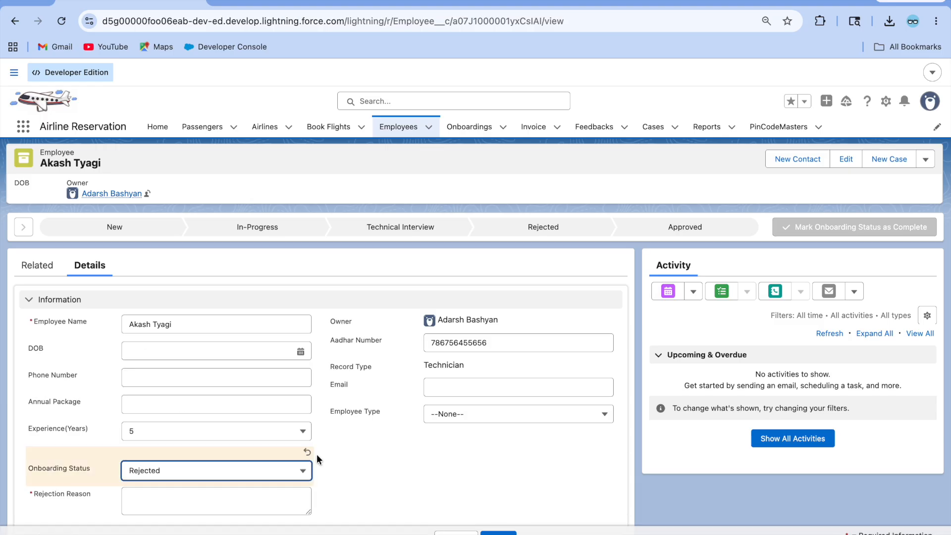
scroll(317, 460, down, 3)
click(497, 530)
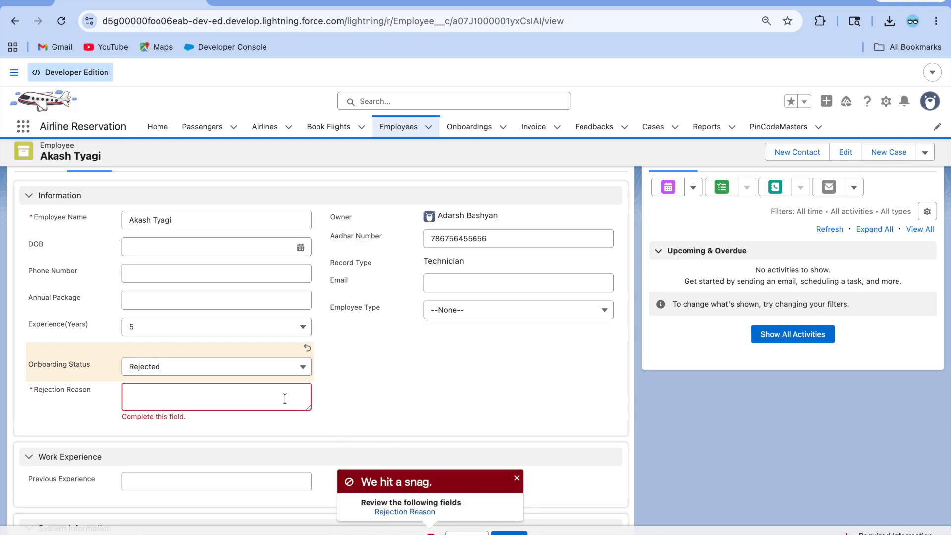
Step: Switch the status to New, then In-Progress, and save again
click(210, 371)
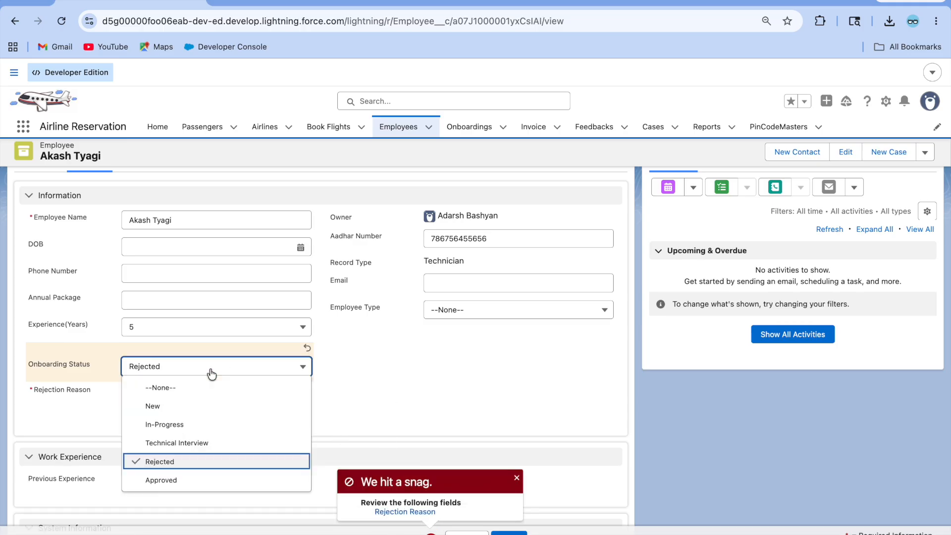
click(195, 407)
click(231, 367)
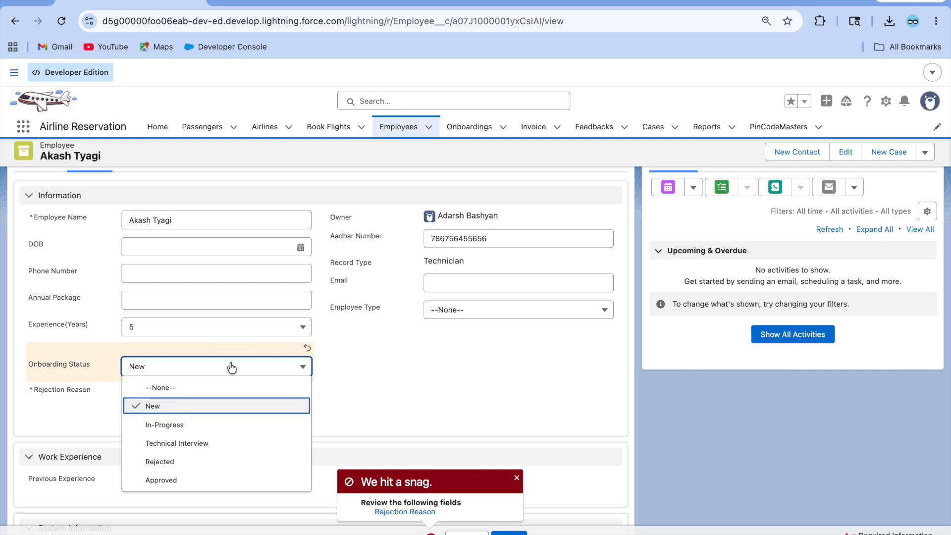
click(188, 423)
click(509, 533)
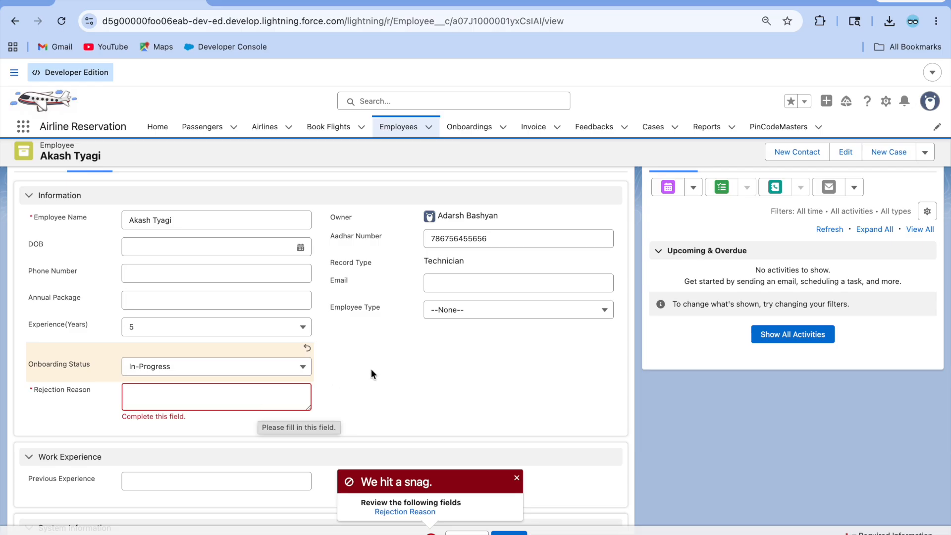
Step: Retry saving with the status Rejected and no reason, then go back to Setup
click(174, 367)
click(179, 462)
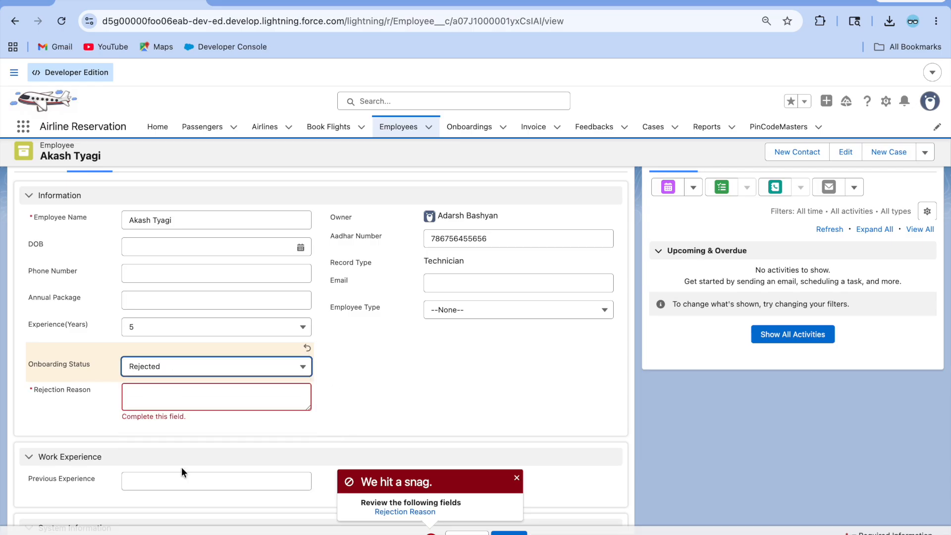
click(520, 534)
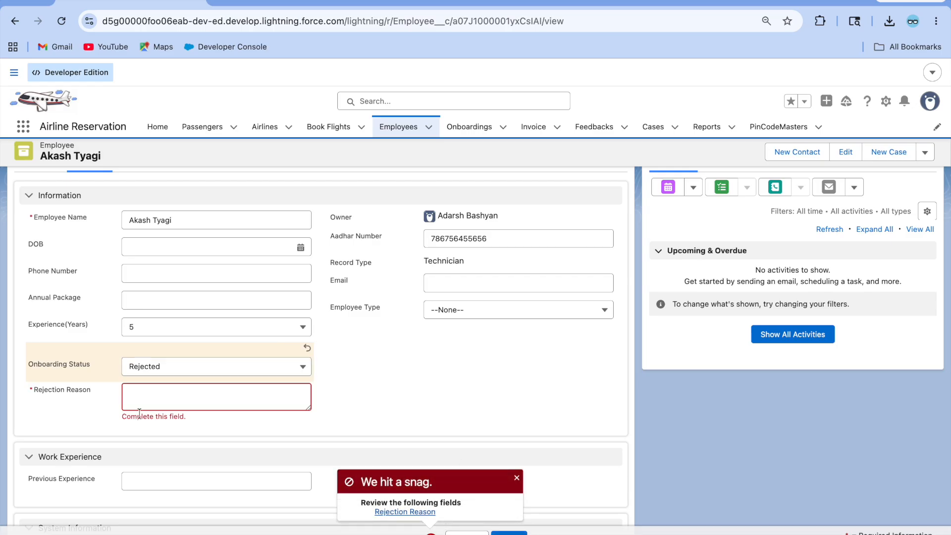
click(404, 2)
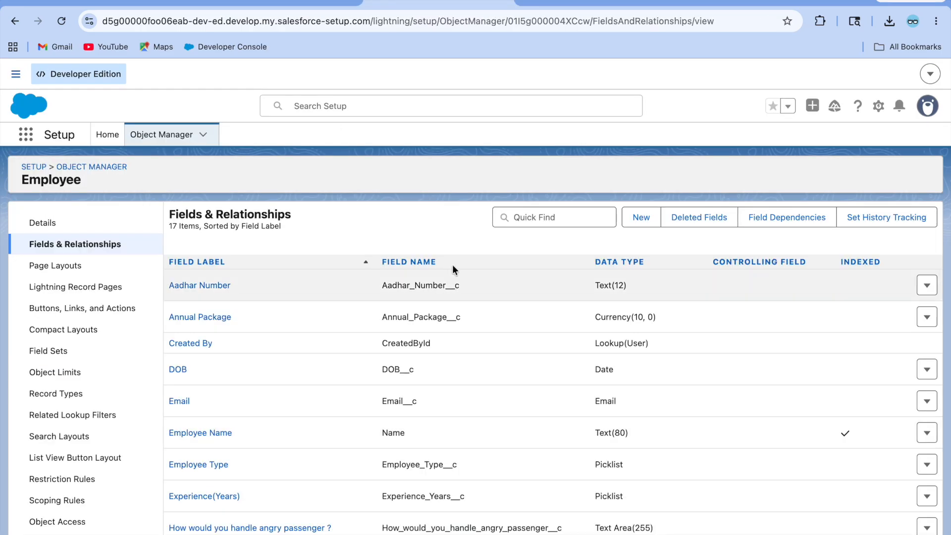
Step: Search the Employee fields for 'rejec' and open the Rejection Reason field
click(540, 218)
text(reh)
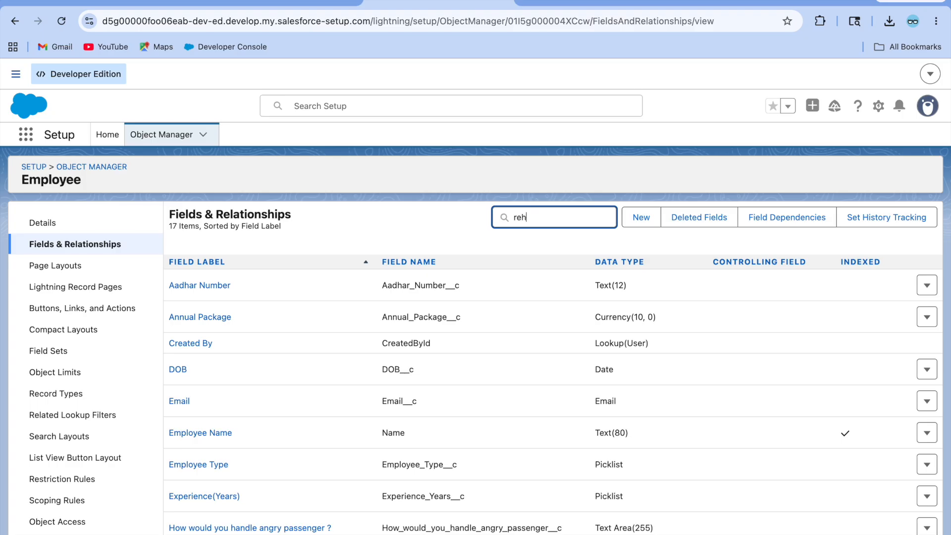
key(BackSpace)
text(jec)
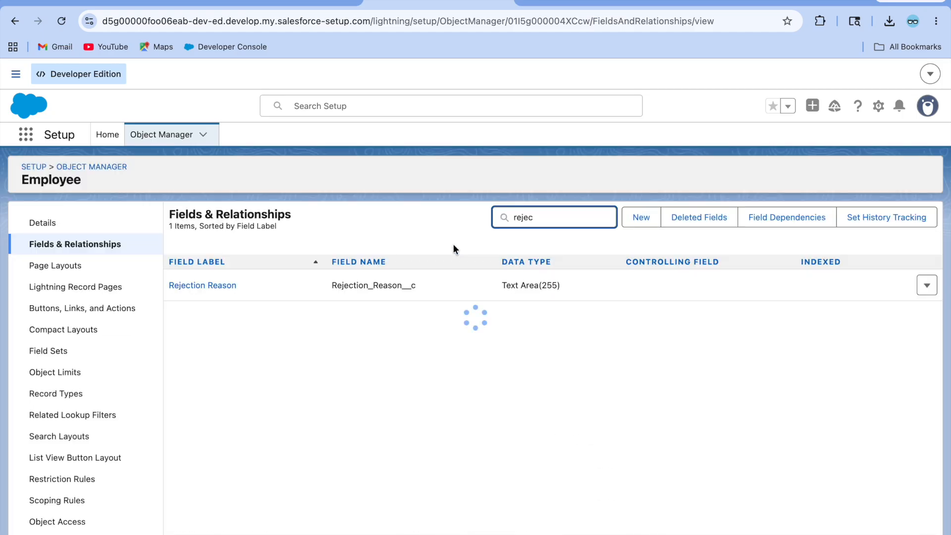
click(204, 286)
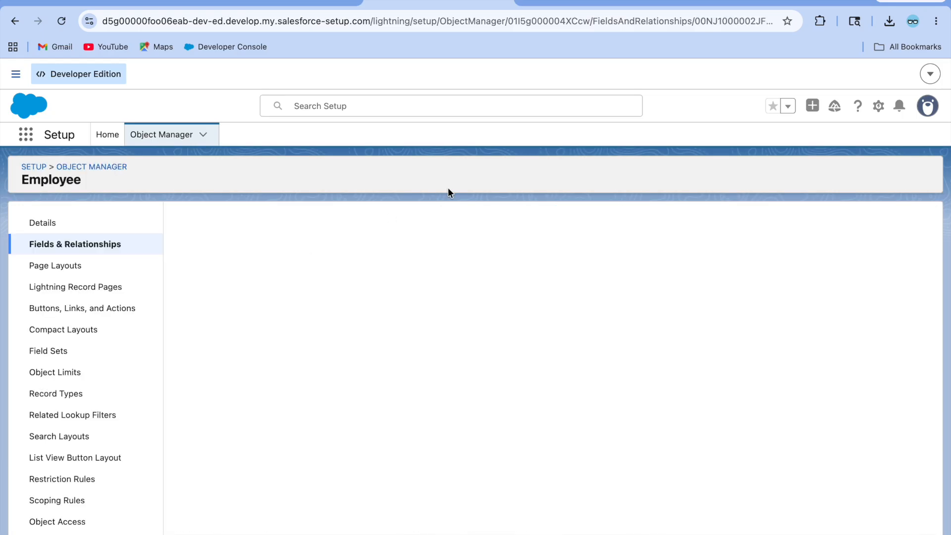
Step: Uncheck 'Always require a value' on Rejection Reason and save the field
click(418, 281)
scroll(322, 433, down, 2)
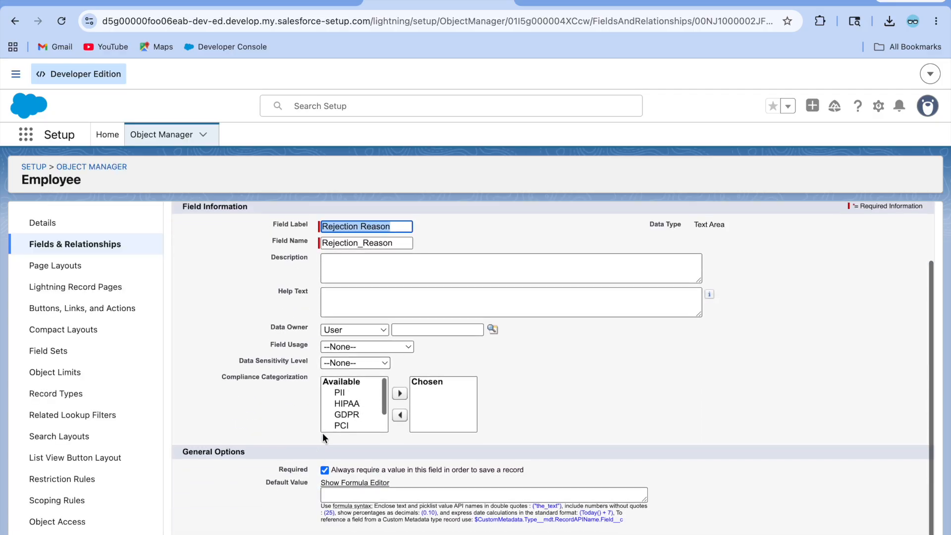
click(325, 470)
scroll(483, 420, up, 2)
click(486, 257)
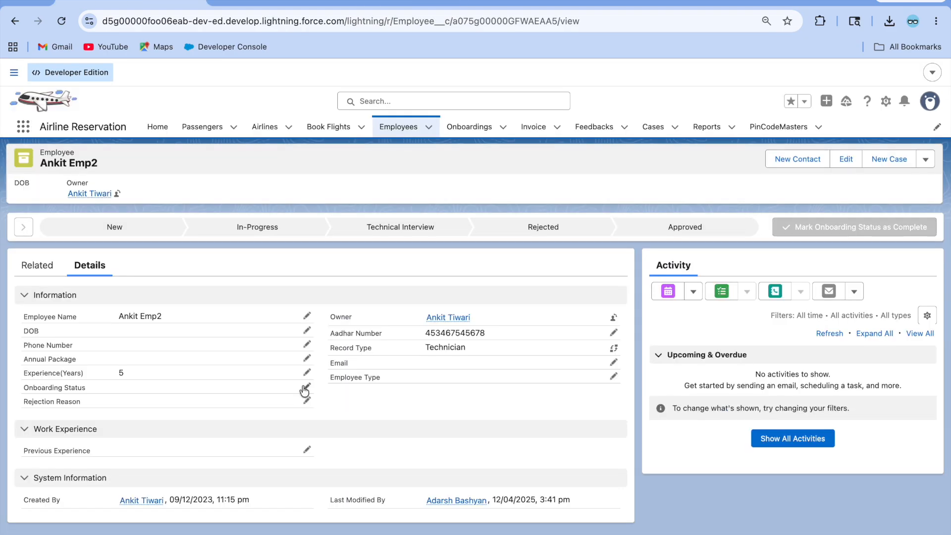
Step: Save the employee's Onboarding Status as In-Progress
click(306, 388)
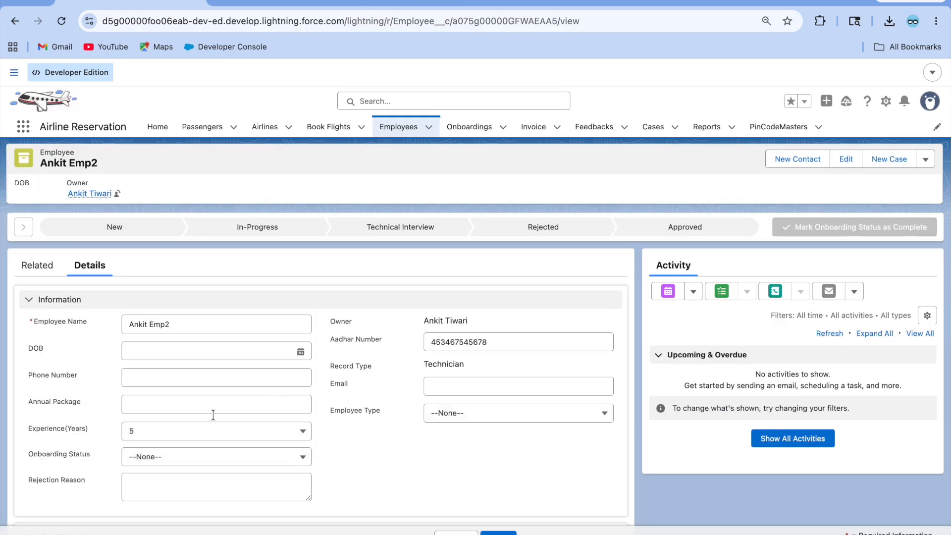
click(158, 455)
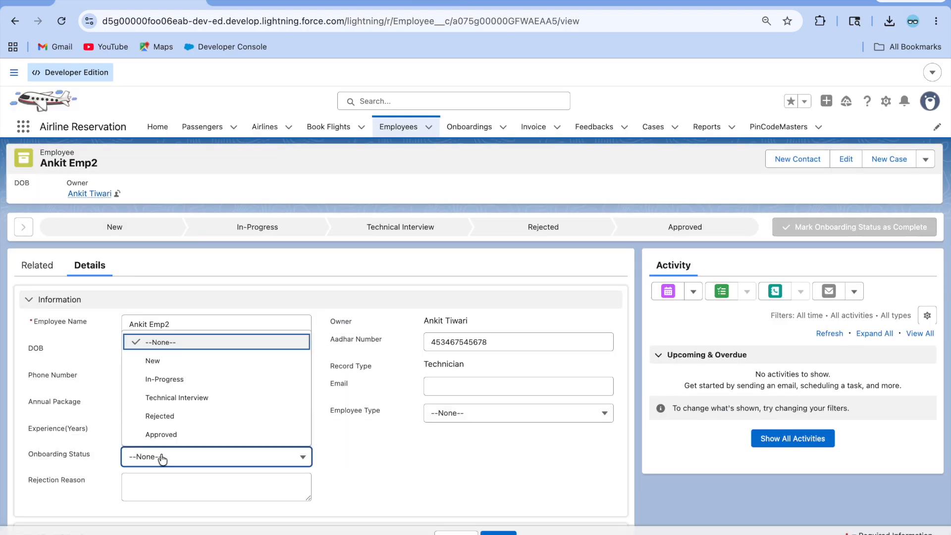
click(176, 380)
scroll(355, 458, down, 3)
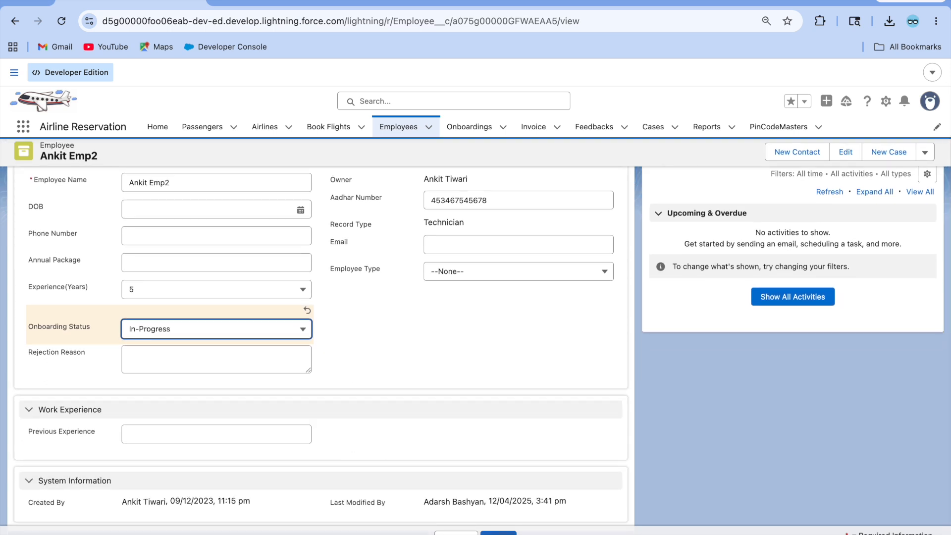
click(499, 533)
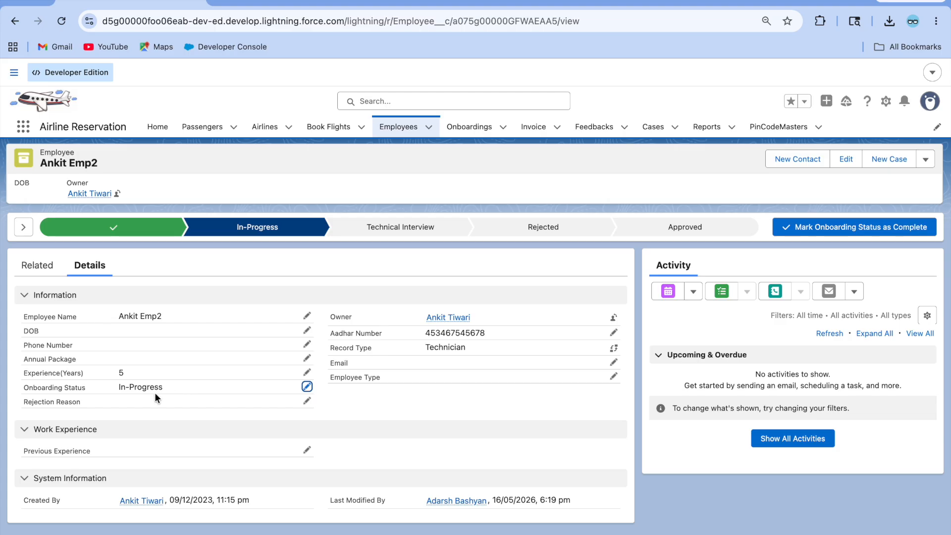
Step: Save the status as Rejected with no reason, then return to the field's Setup page
click(307, 387)
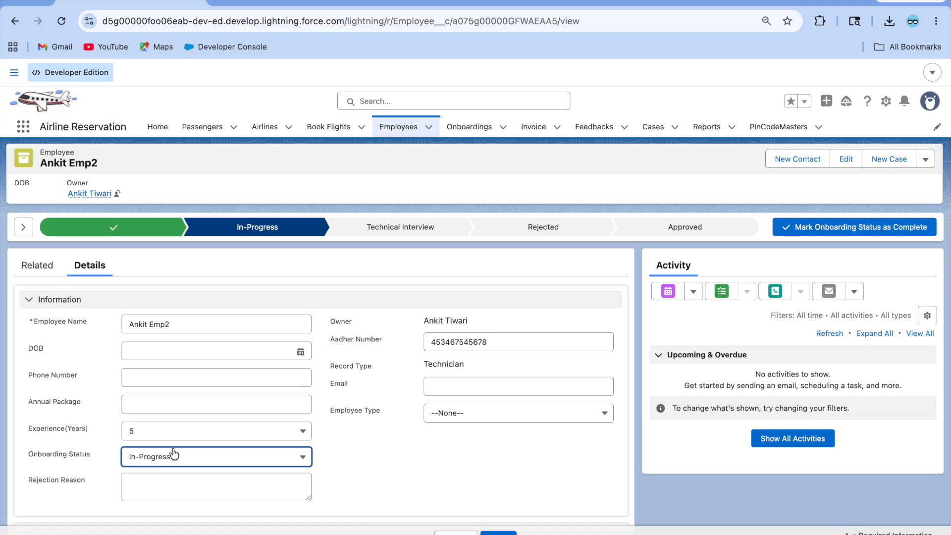
scroll(183, 458, down, 3)
click(181, 372)
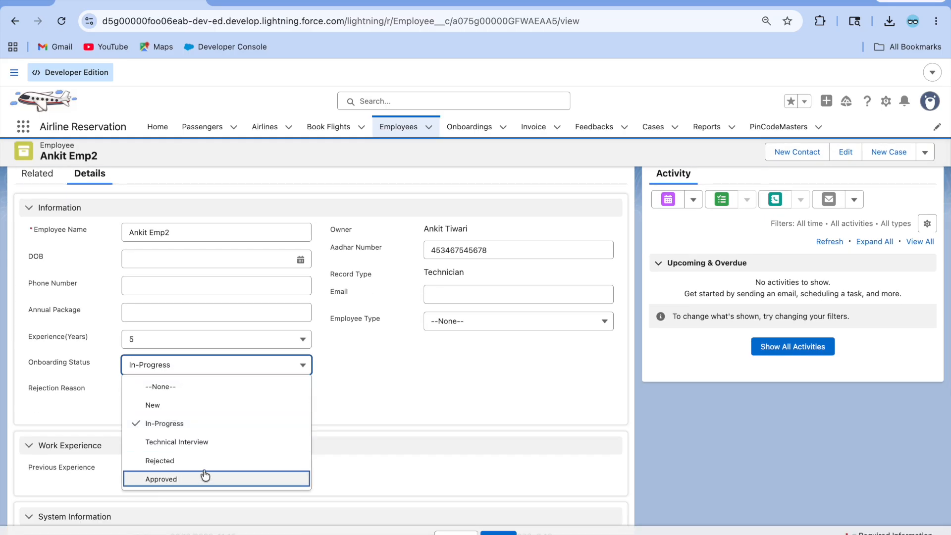
click(182, 460)
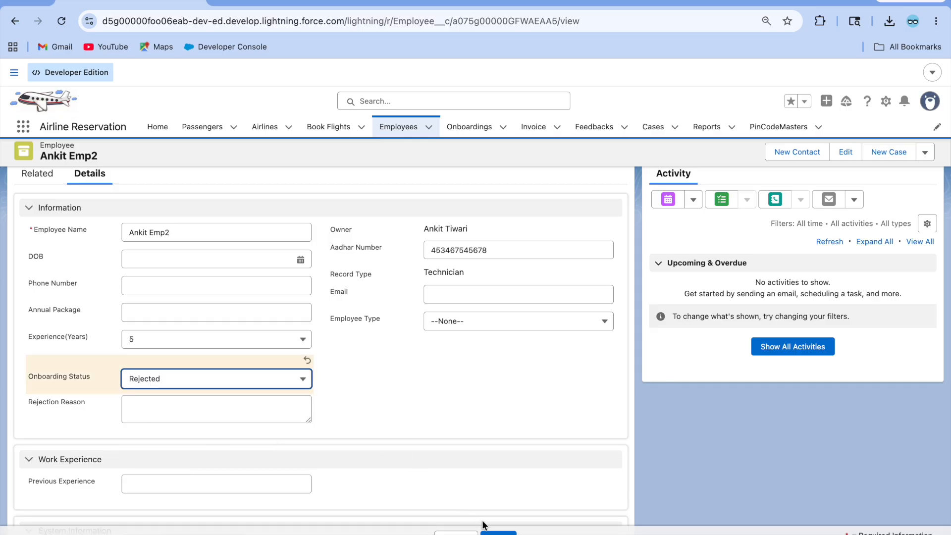
click(499, 533)
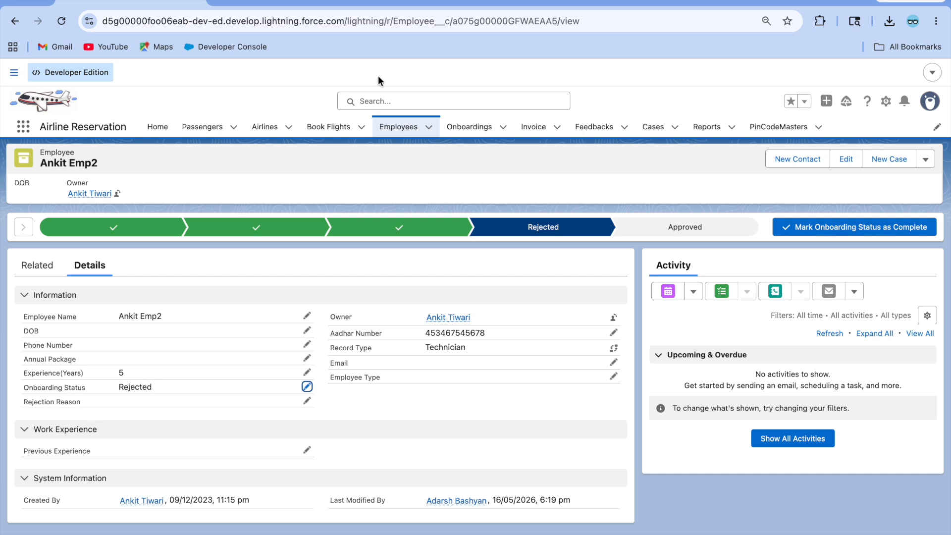
click(396, 4)
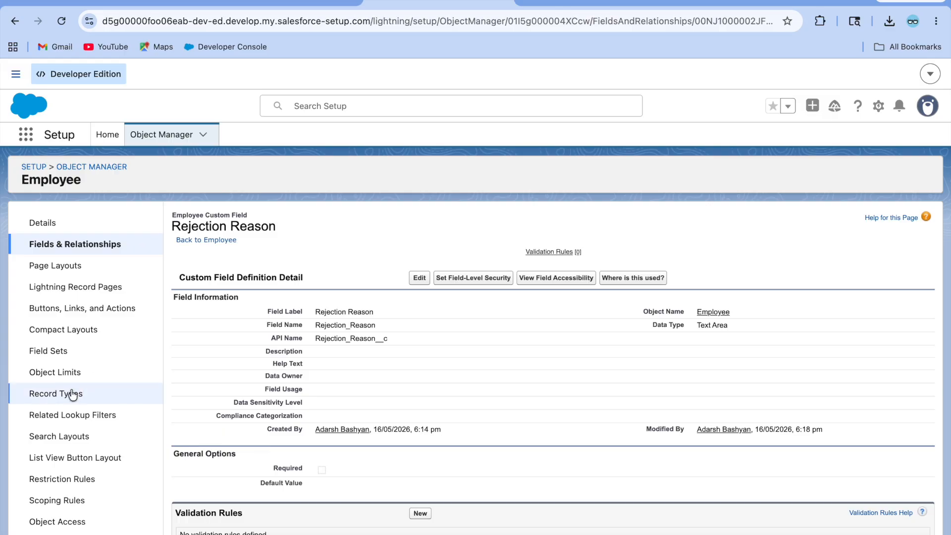
Step: Create a new Employee validation rule named Rejection_Reason_Validation
scroll(72, 396, down, 2)
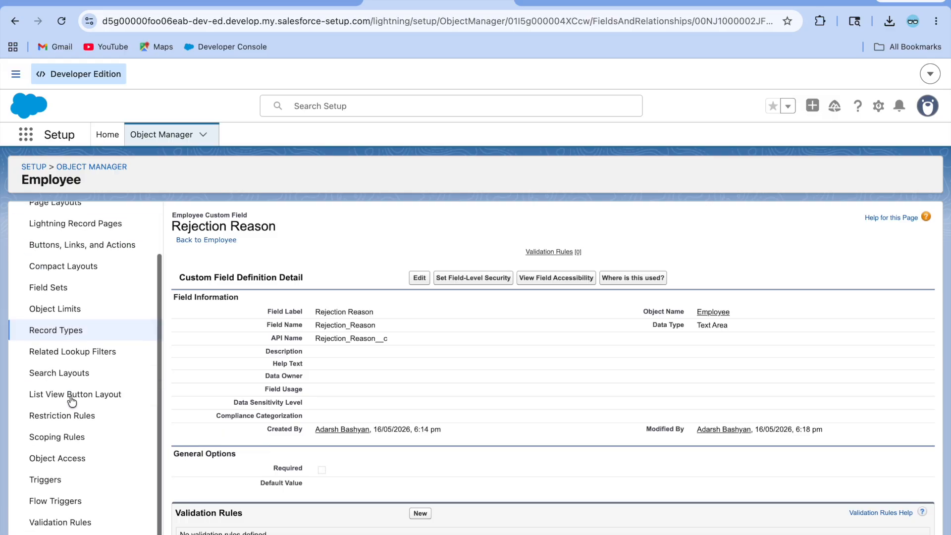
click(67, 524)
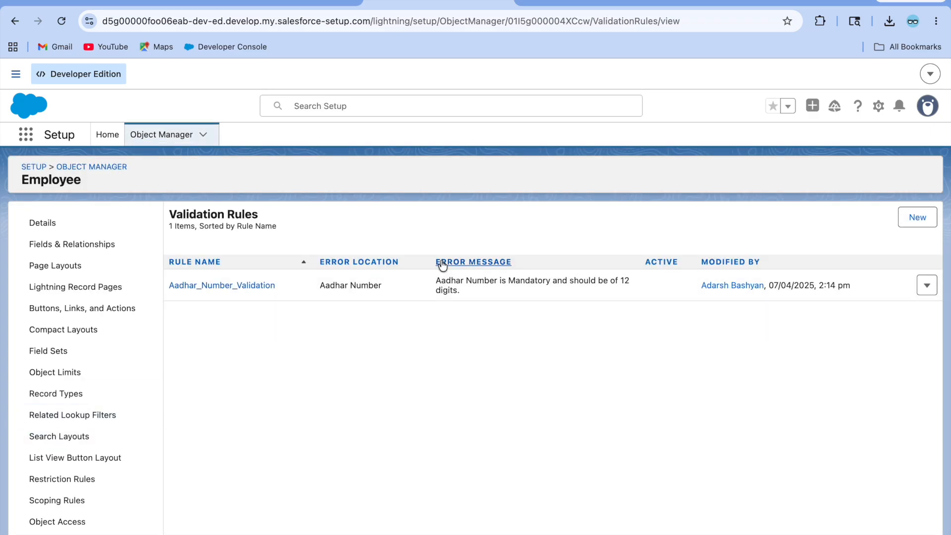
click(929, 222)
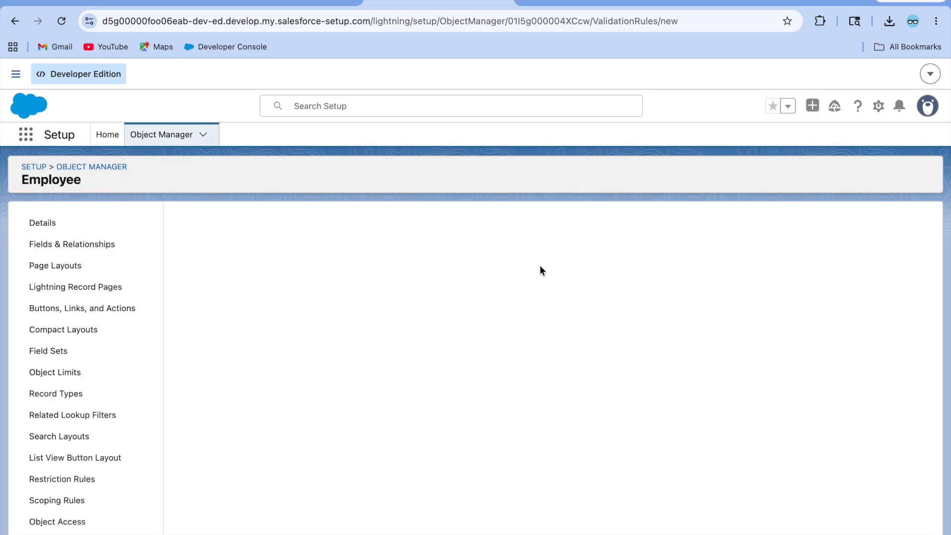
text(Rejection Reason Valida)
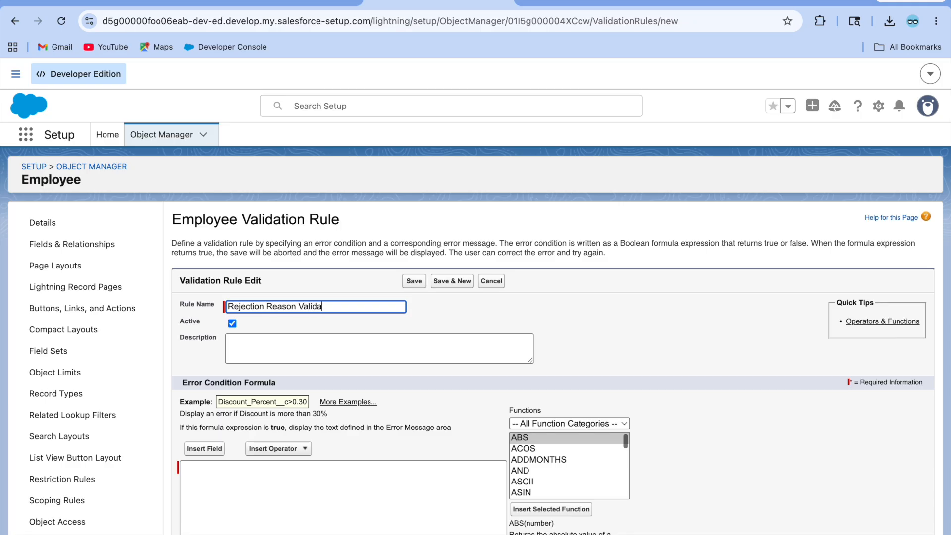
click(486, 320)
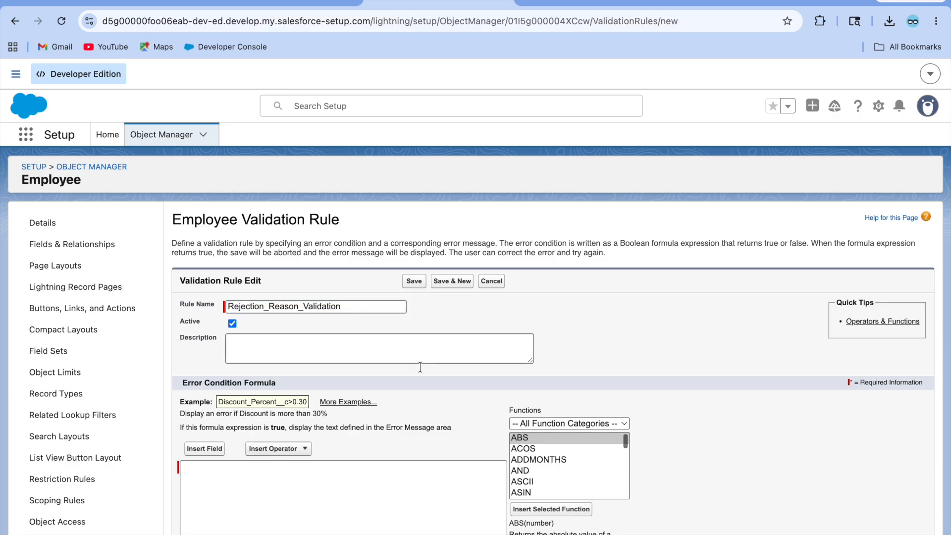
Step: Insert the ISPICKVAL function into the rule's error condition formula
scroll(346, 446, down, 3)
click(205, 284)
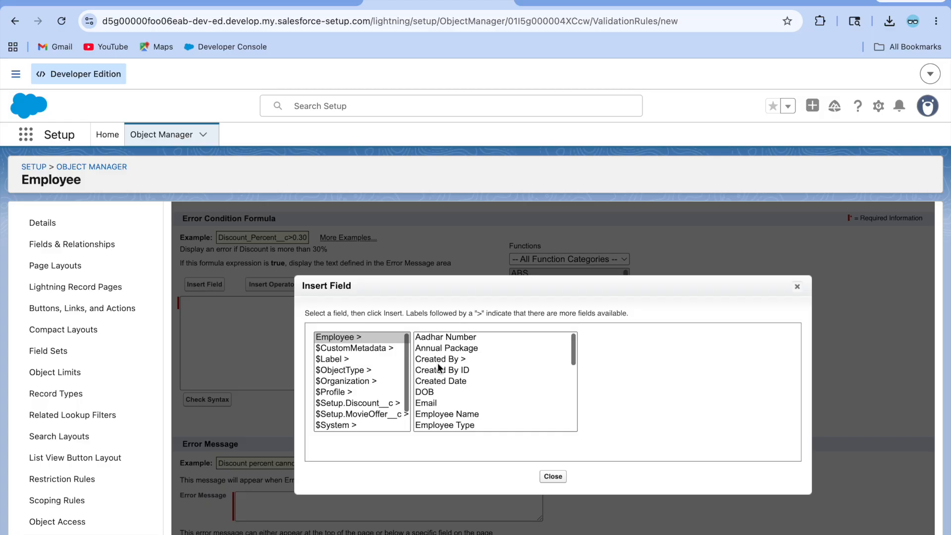
click(798, 288)
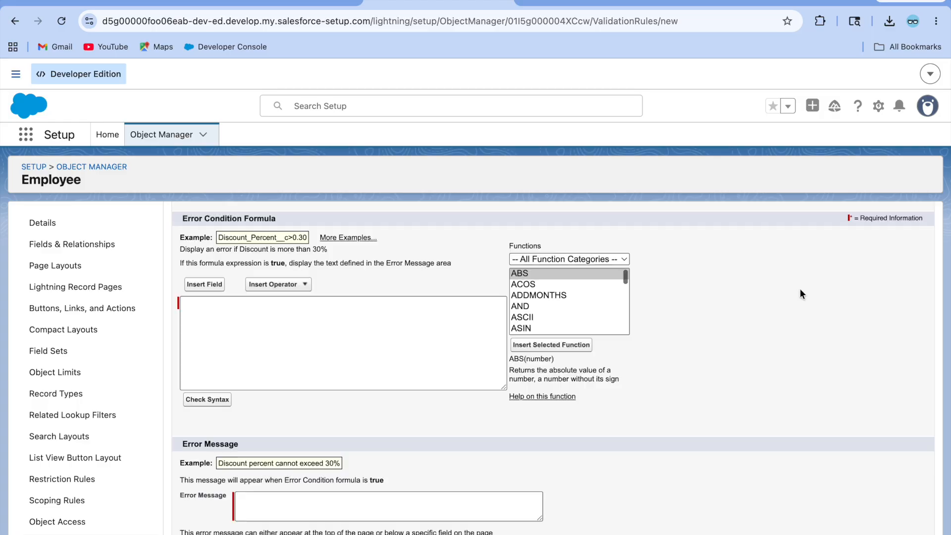
click(197, 287)
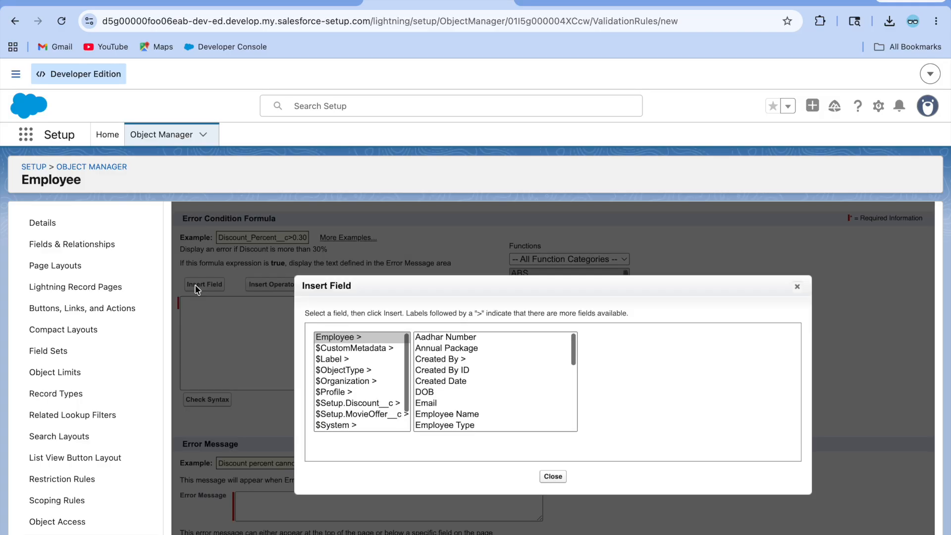
click(797, 288)
scroll(546, 305, down, 10)
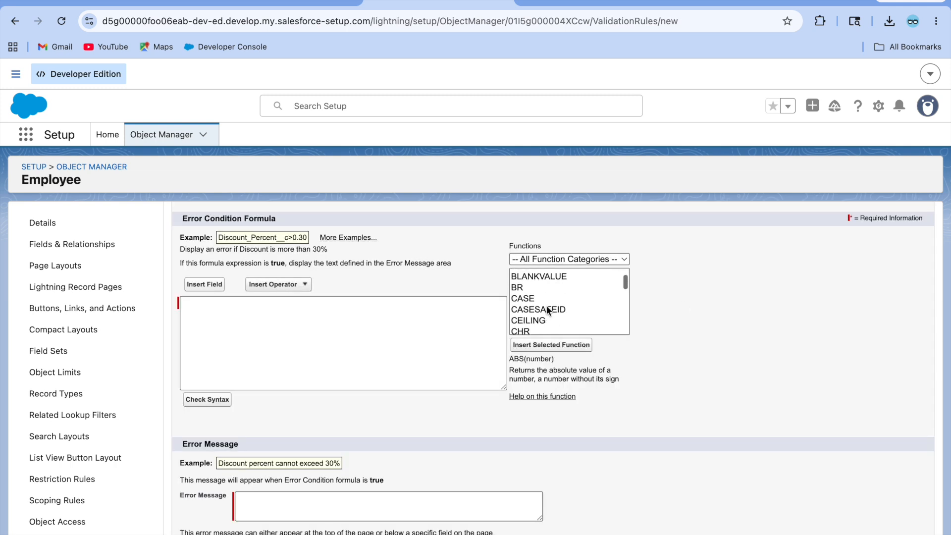
click(546, 302)
click(564, 345)
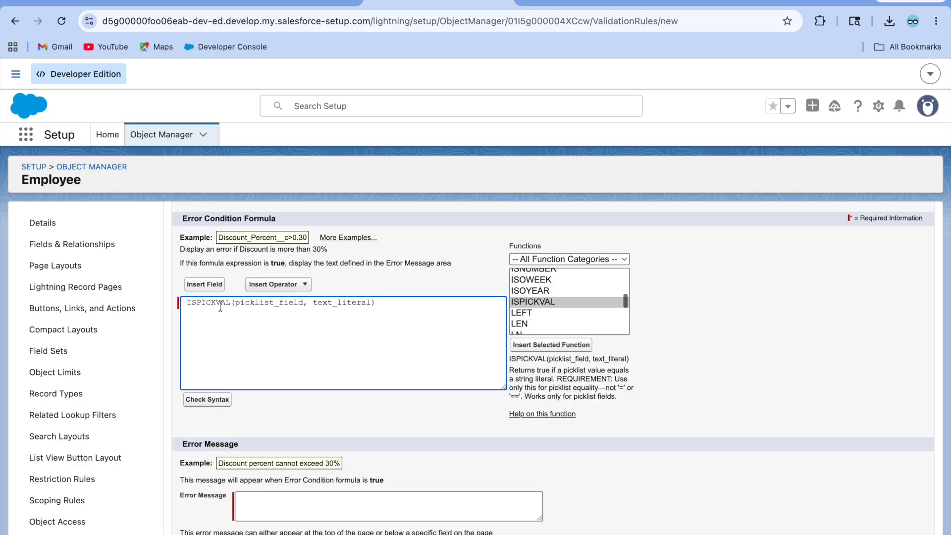
Step: Complete the formula as ISPICKVAL(Status__c, 'Rejected') and check its syntax
double_click(259, 304)
click(204, 285)
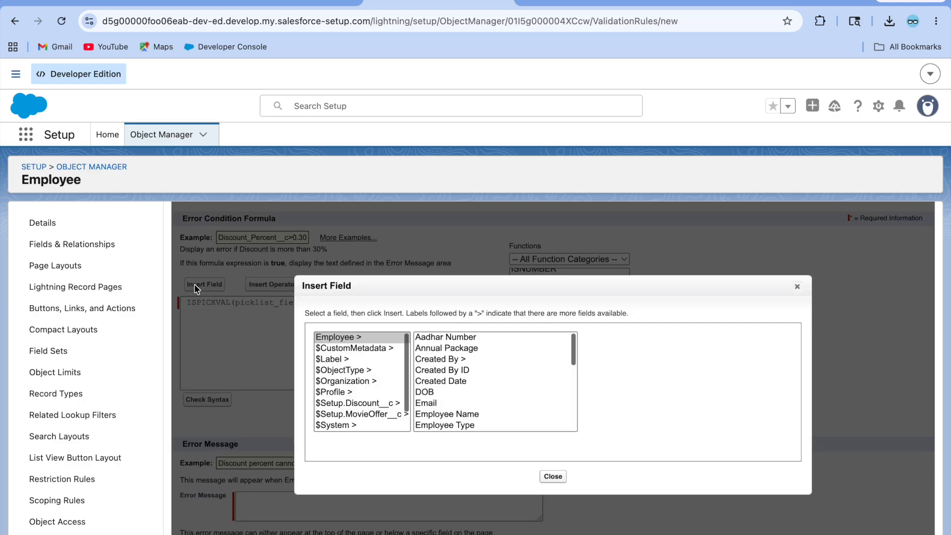
scroll(492, 372, down, 5)
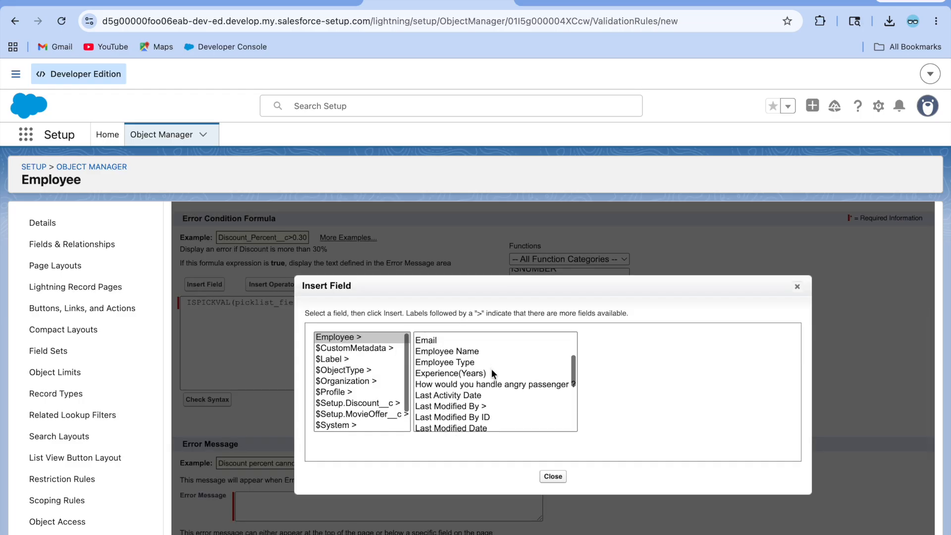
scroll(491, 371, down, 2)
scroll(492, 371, up, 1)
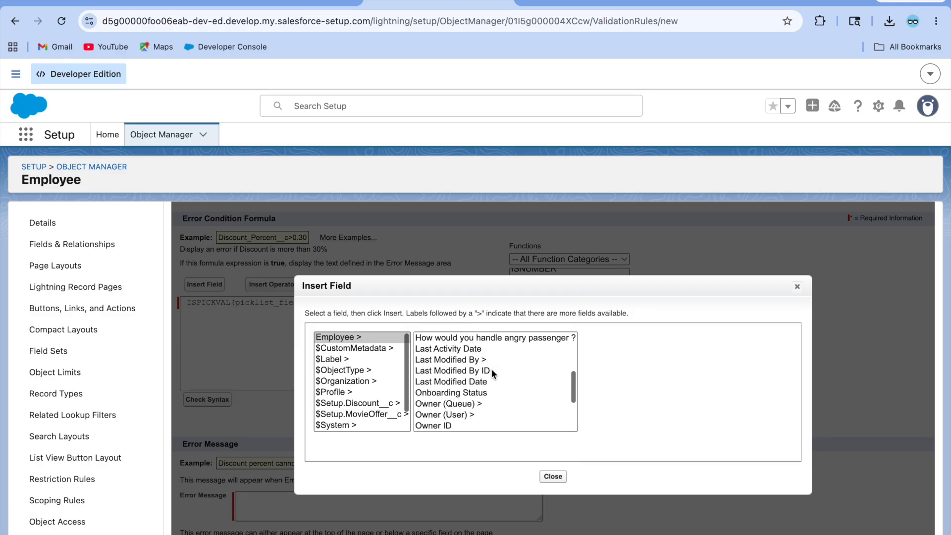
click(509, 393)
click(618, 407)
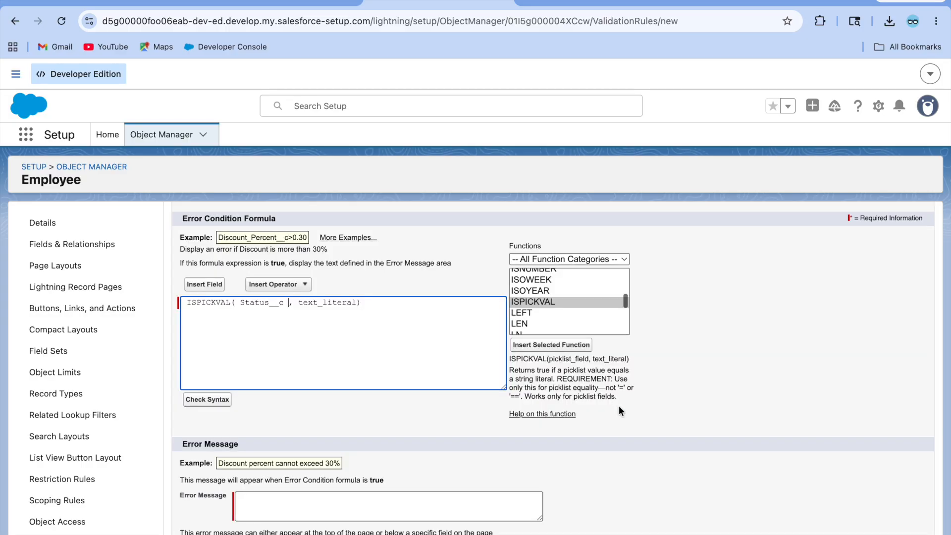
double_click(314, 303)
key(BackSpace)
text('Rejected)
click(217, 399)
Step: Enter the error message, place it on the Rejection Reason field, and save the rule
scroll(362, 407, down, 4)
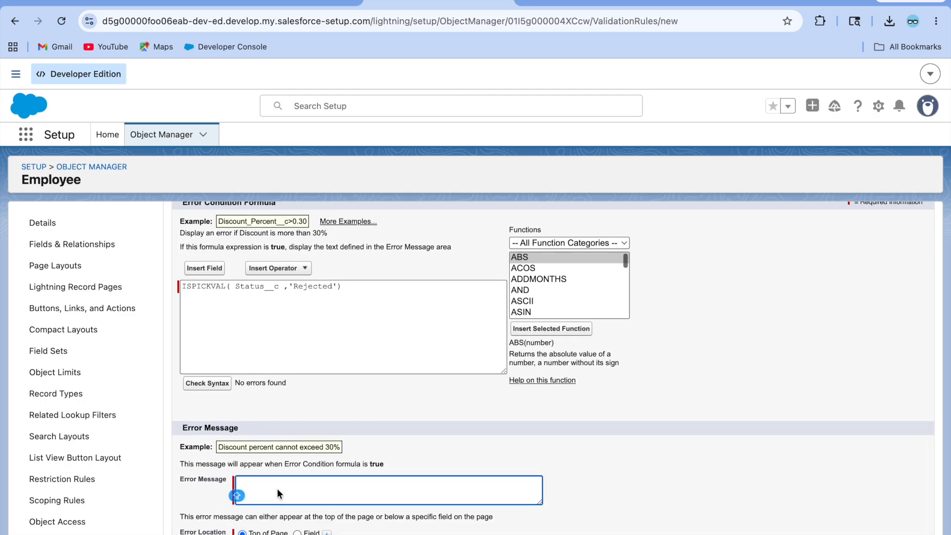
text(Re)
click(450, 442)
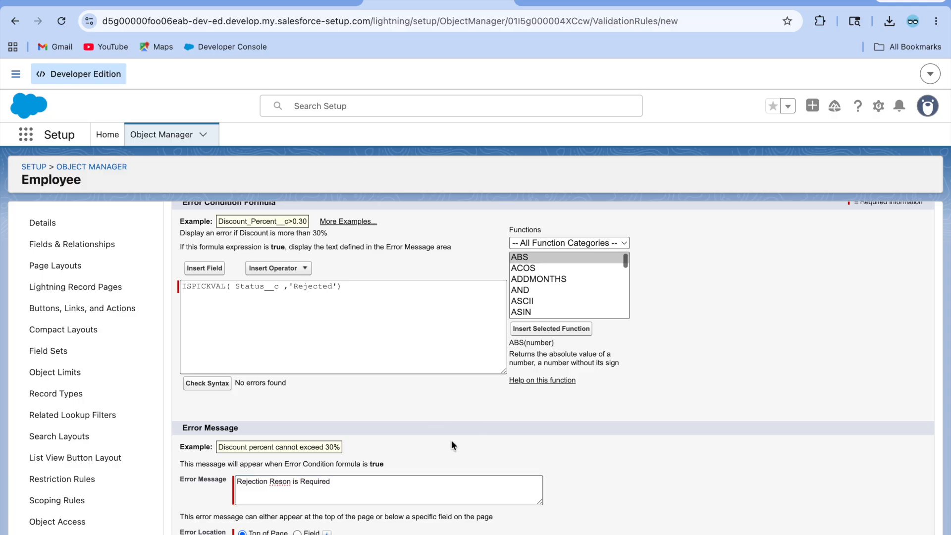
scroll(450, 441, down, 1)
click(296, 520)
click(394, 519)
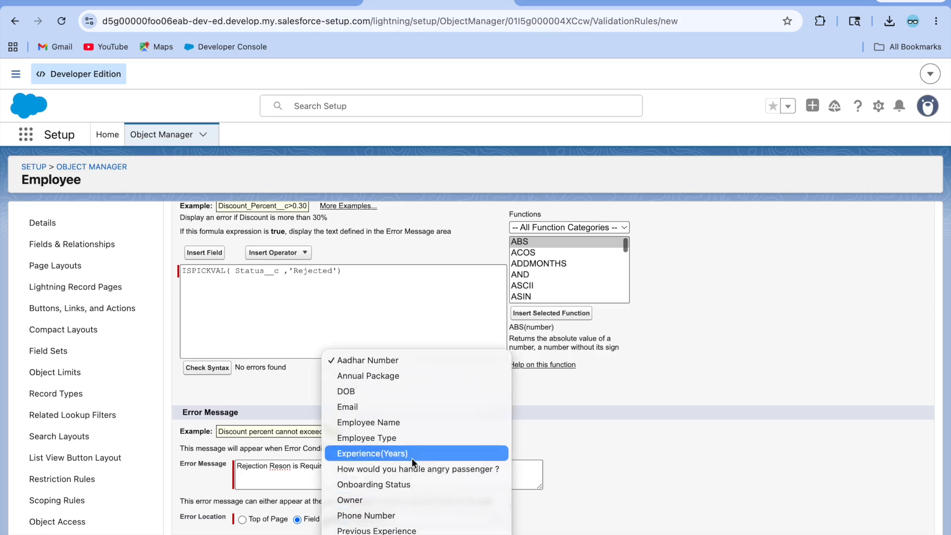
click(377, 534)
click(415, 534)
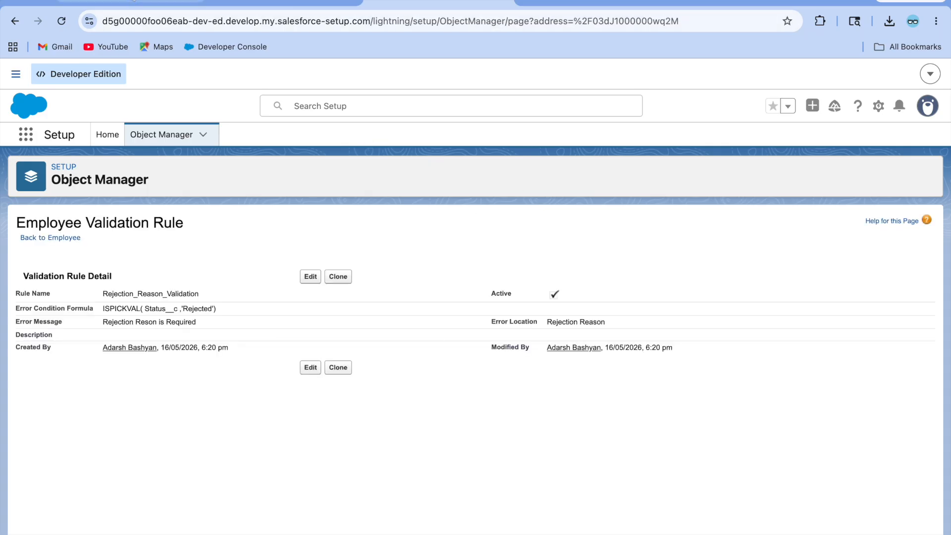
click(174, 2)
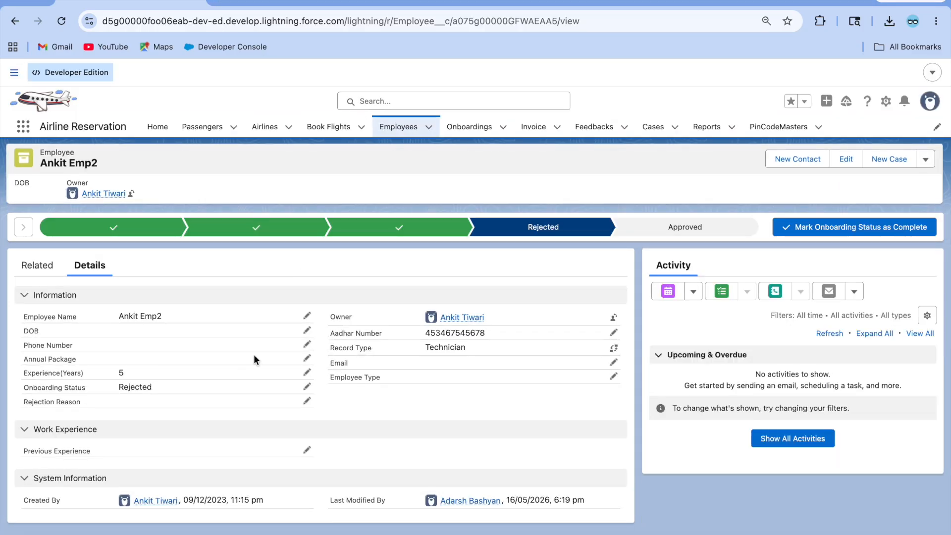
Step: Save the employee's Onboarding Status as In-Progress
click(308, 386)
click(173, 458)
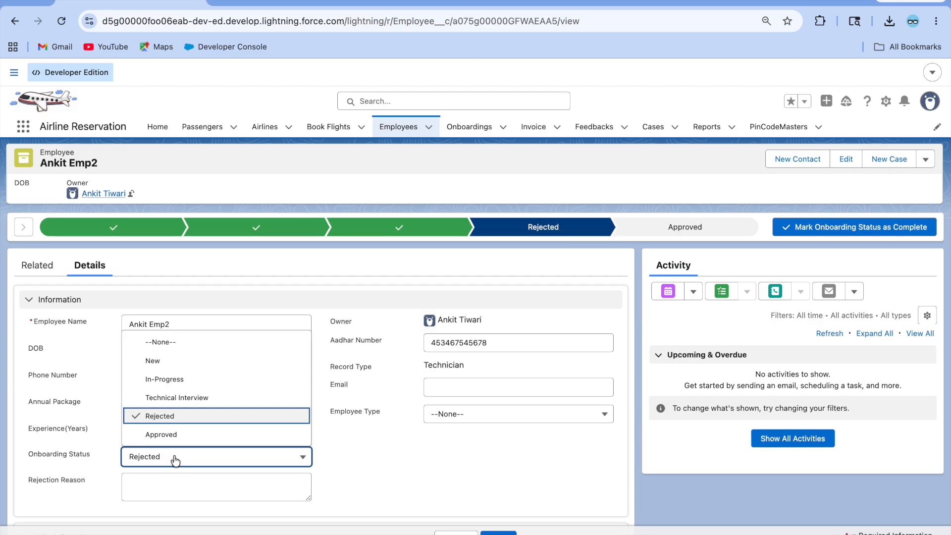
click(195, 379)
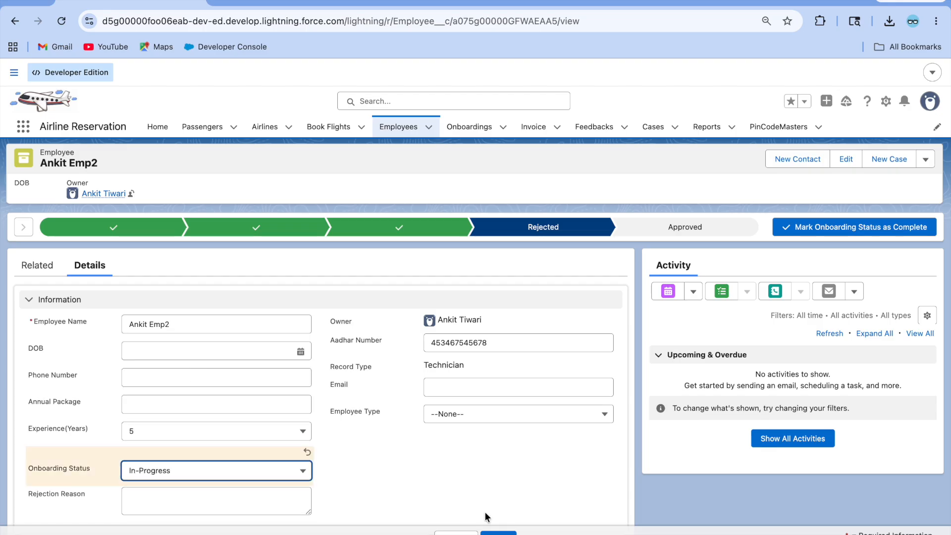
click(498, 532)
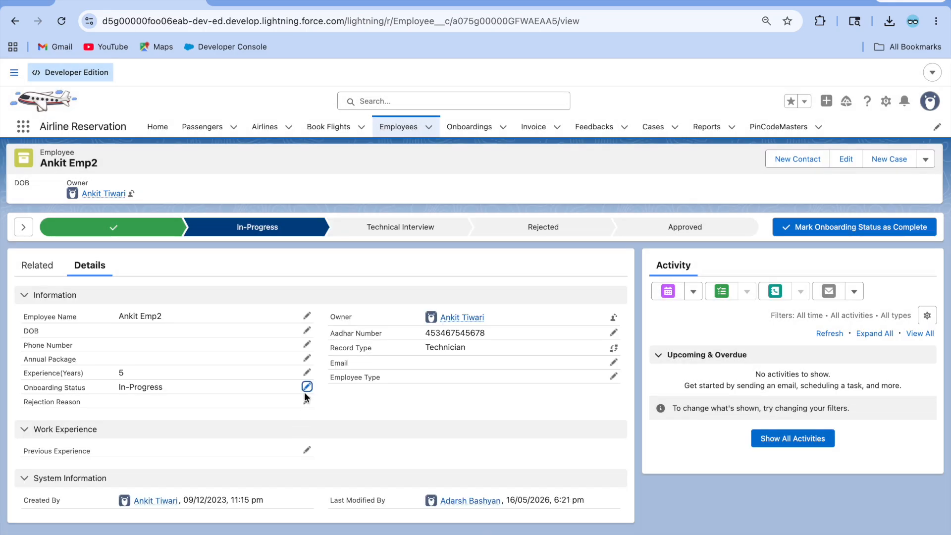
Step: Try saving the status as Rejected, then open Rejection_Reason_Validation for editing after the error
click(305, 388)
click(218, 456)
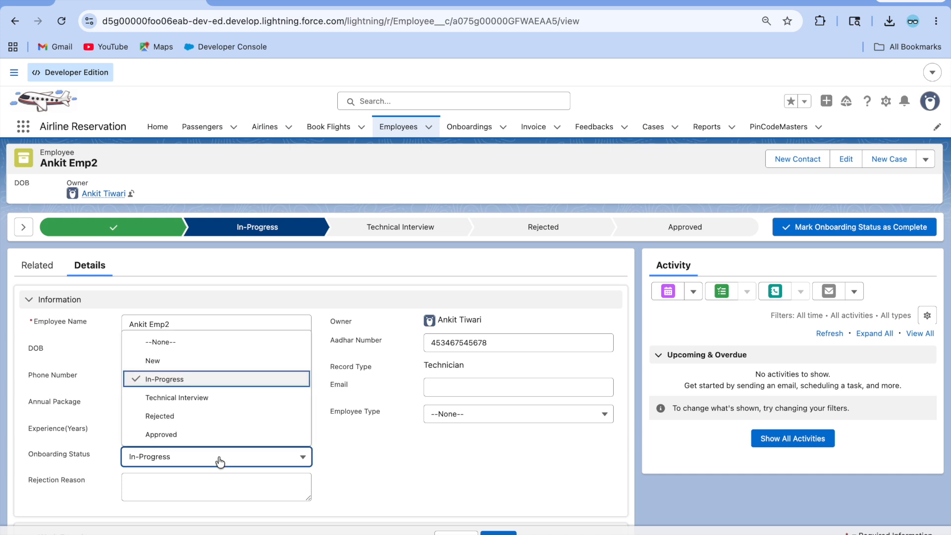
click(185, 415)
click(499, 532)
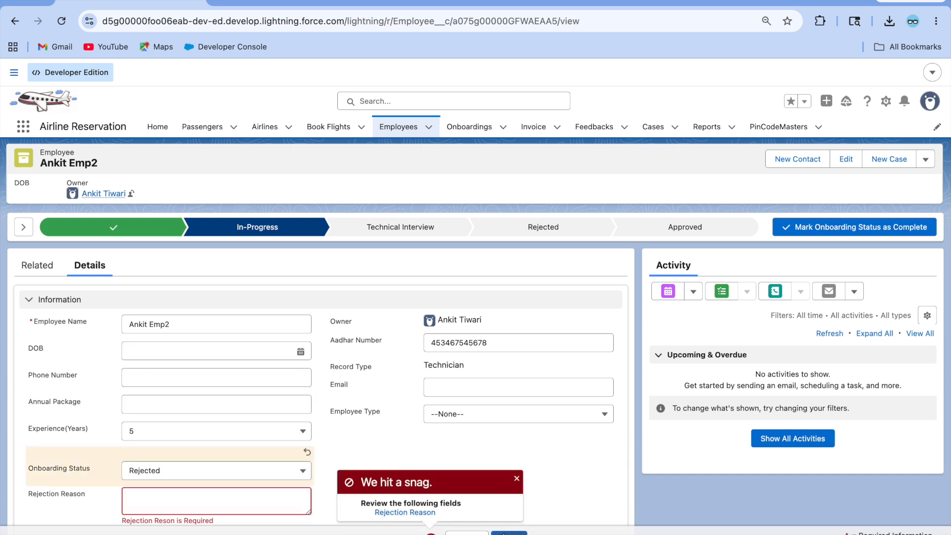
scroll(337, 403, down, 3)
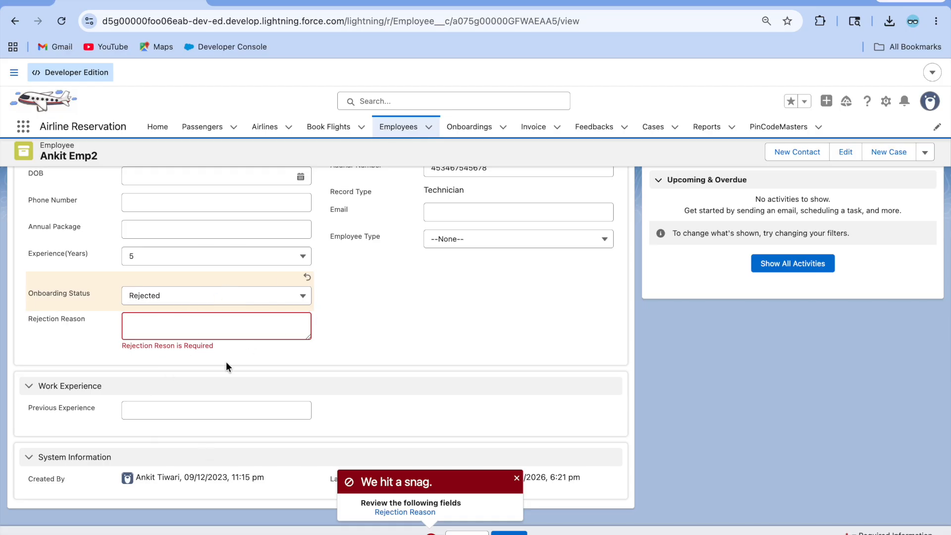
click(382, 7)
click(305, 279)
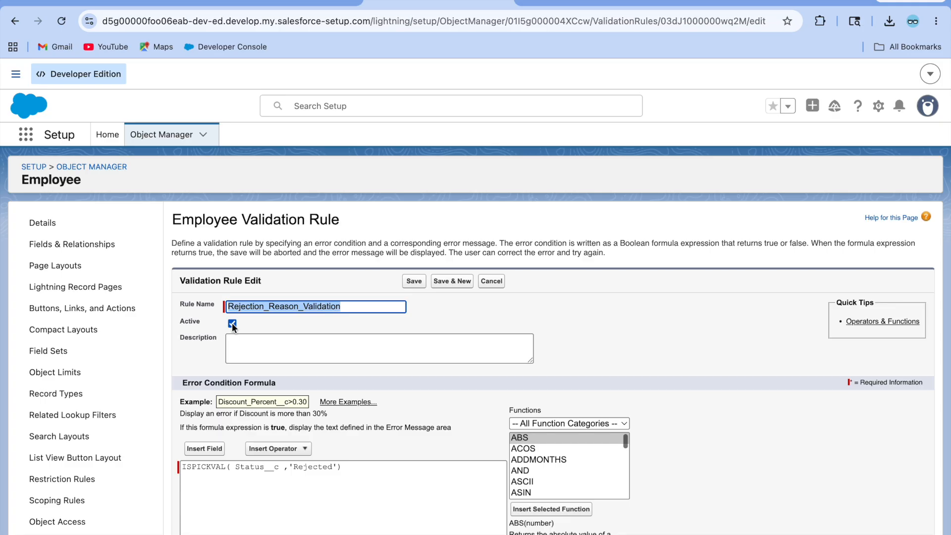
Step: Save the validation rule edit, then save the employee as Rejected with an empty reason
click(414, 281)
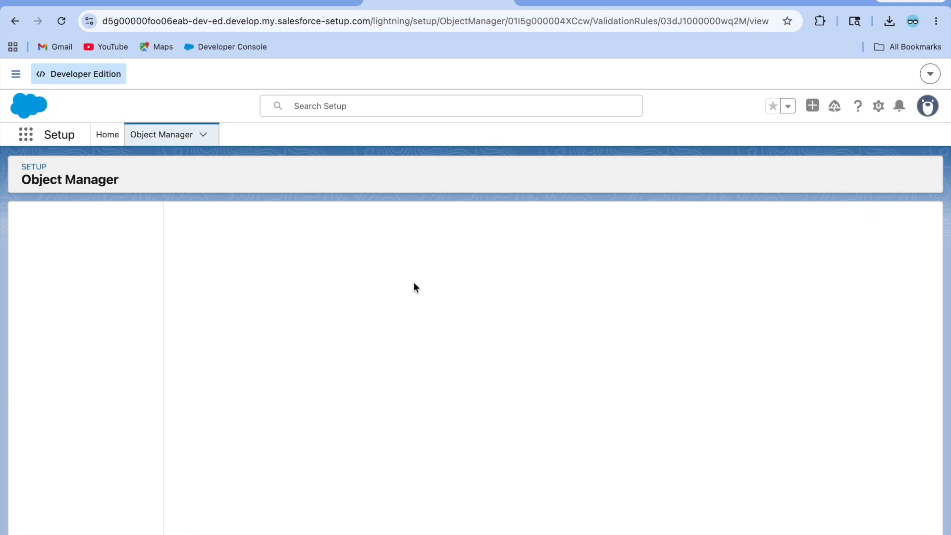
click(130, 3)
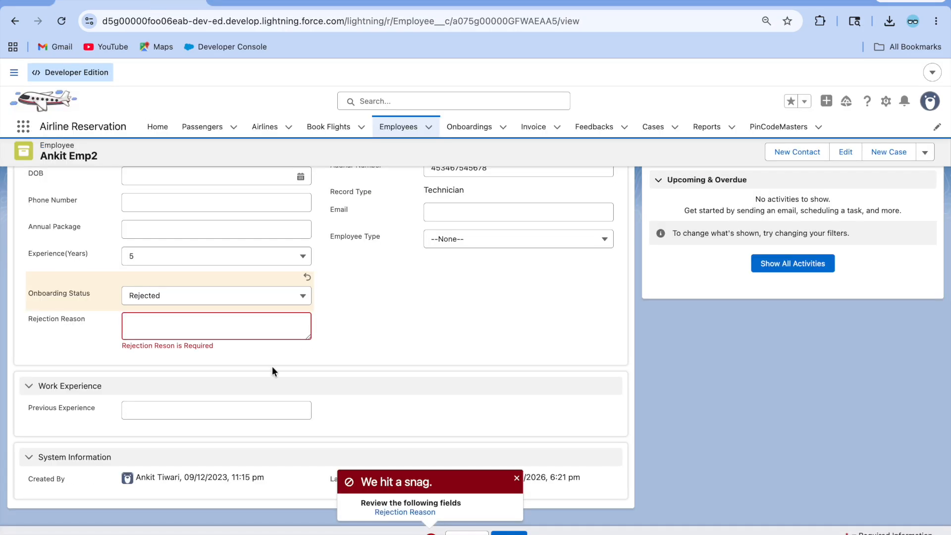
click(505, 531)
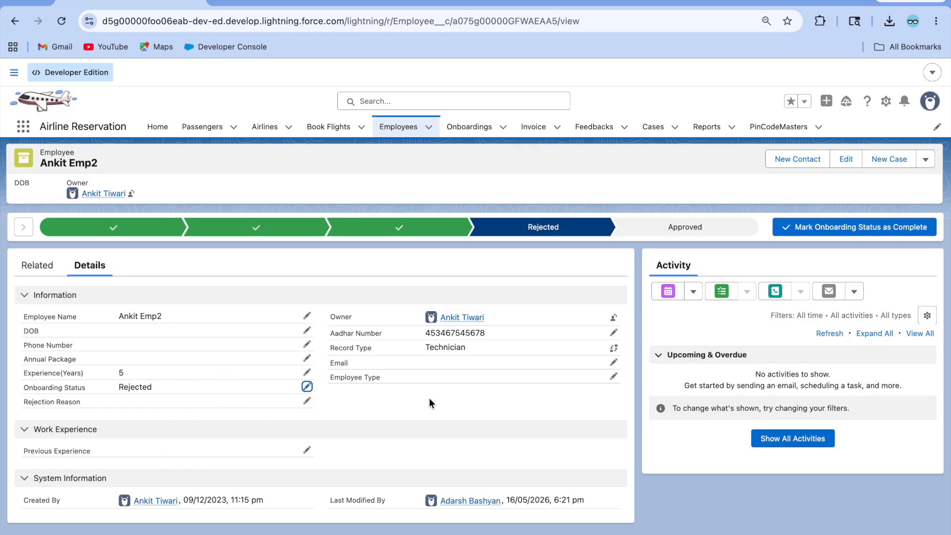
Step: Open the Employee Record Page in Lightning App Builder via the gear menu's Edit Page
click(887, 102)
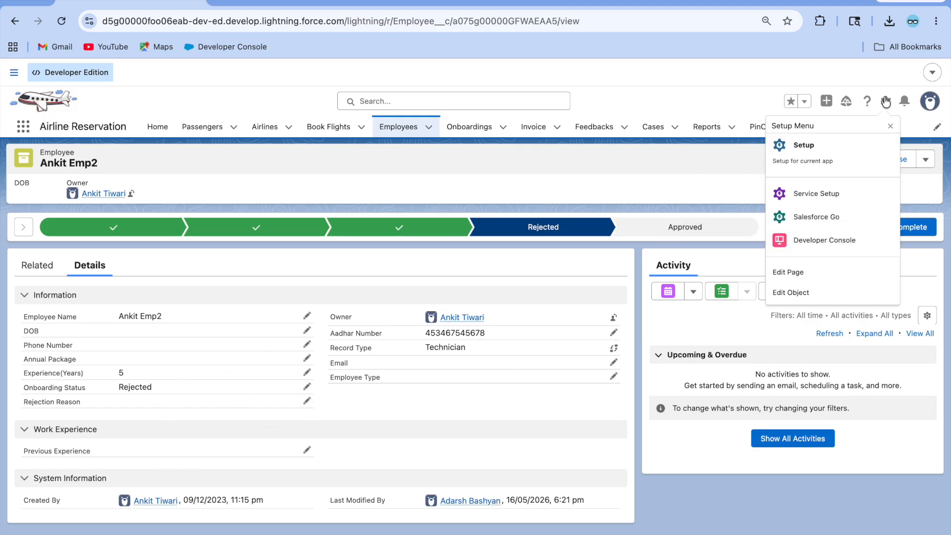
click(818, 274)
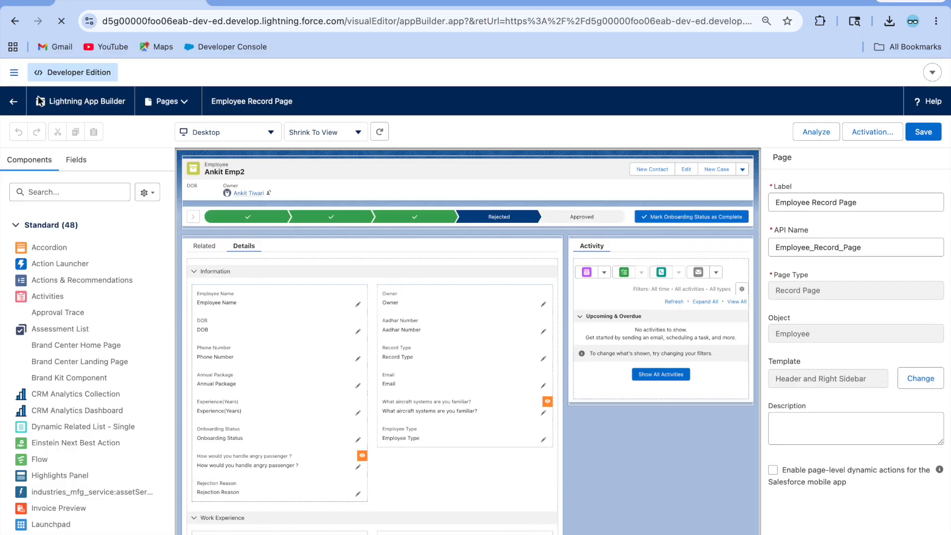
click(13, 102)
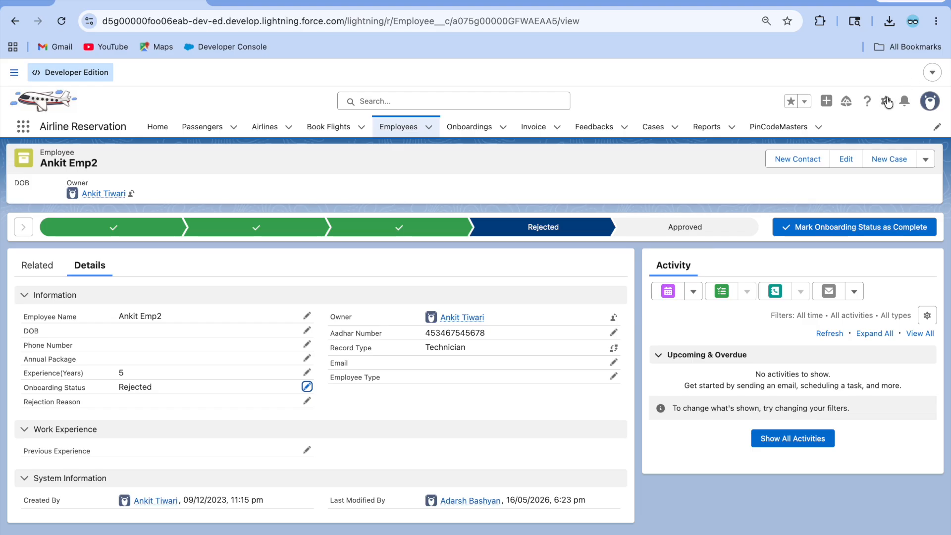
click(886, 101)
click(803, 271)
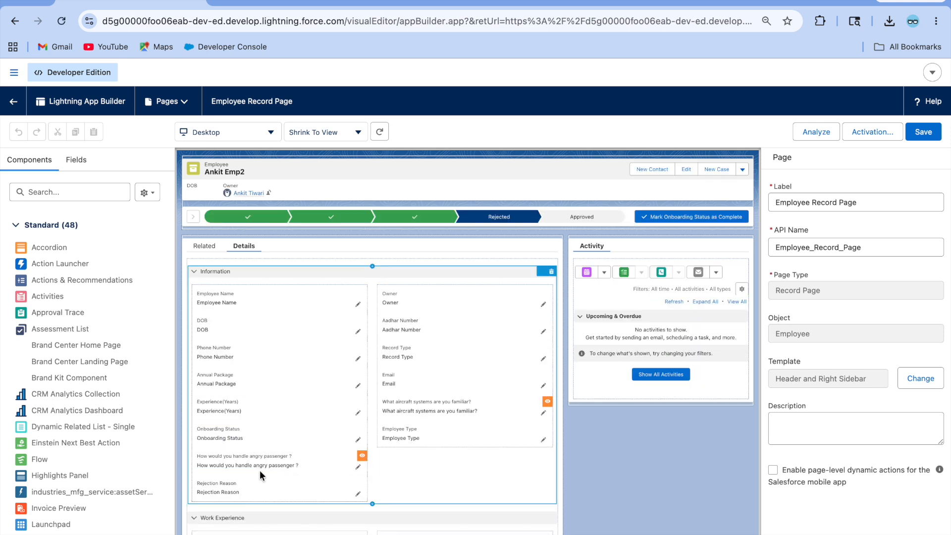
Step: Add a visibility filter so Rejection Reason shows only when Onboarding Status equals Rejected
click(261, 495)
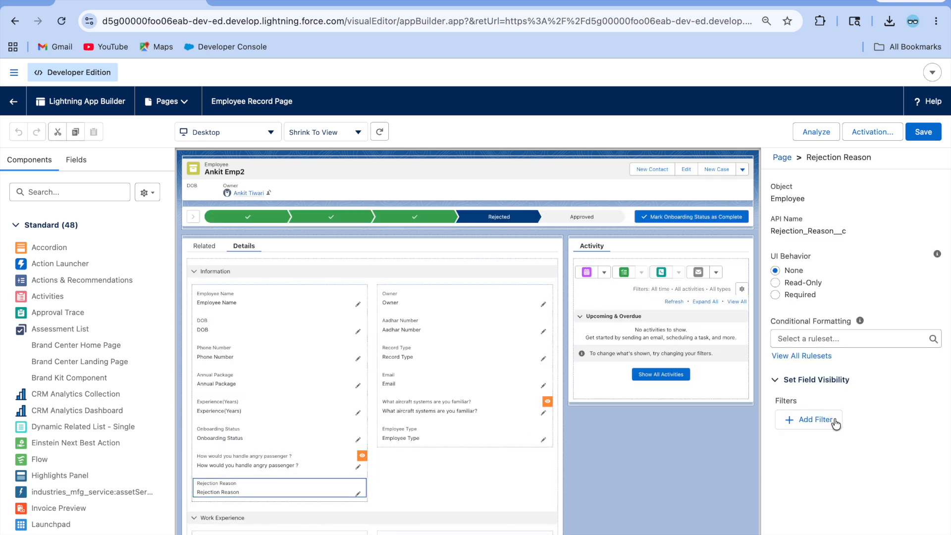
click(835, 422)
click(645, 418)
key(BackSpace)
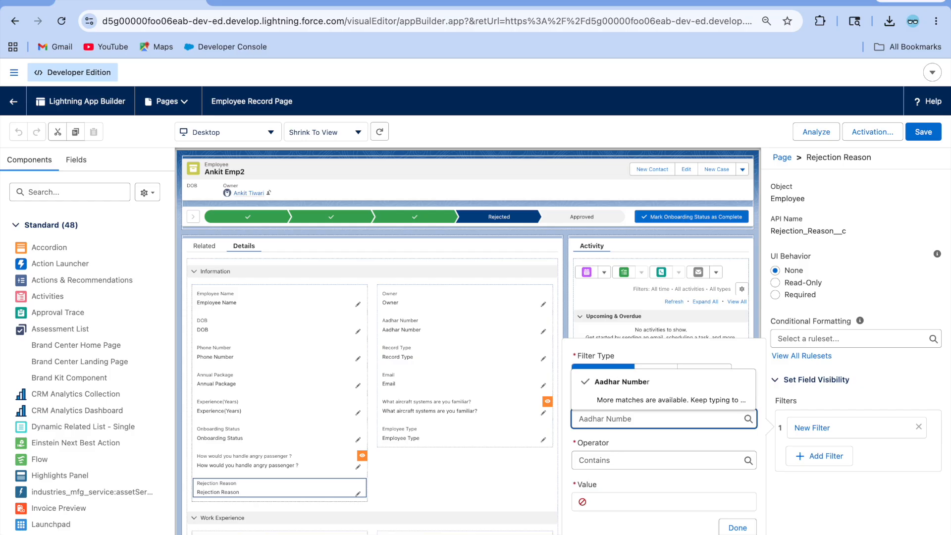
key(BackSpace)
key(BackSpace)
key(BackSpace)
key(BackSpace)
key(BackSpace)
key(BackSpace)
key(BackSpace)
key(BackSpace)
key(BackSpace)
key(BackSpace)
text(onb)
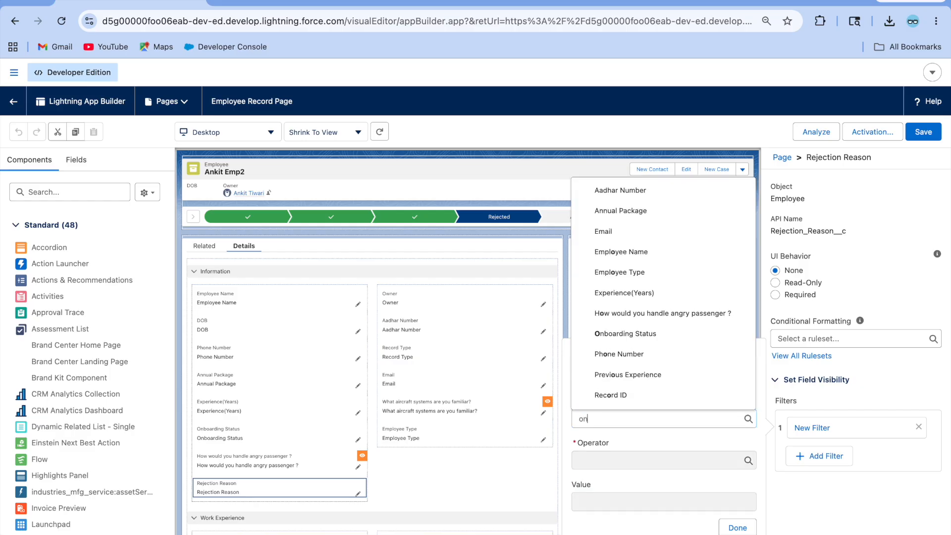
key(BackSpace)
key(BackSpace)
key(BackSpace)
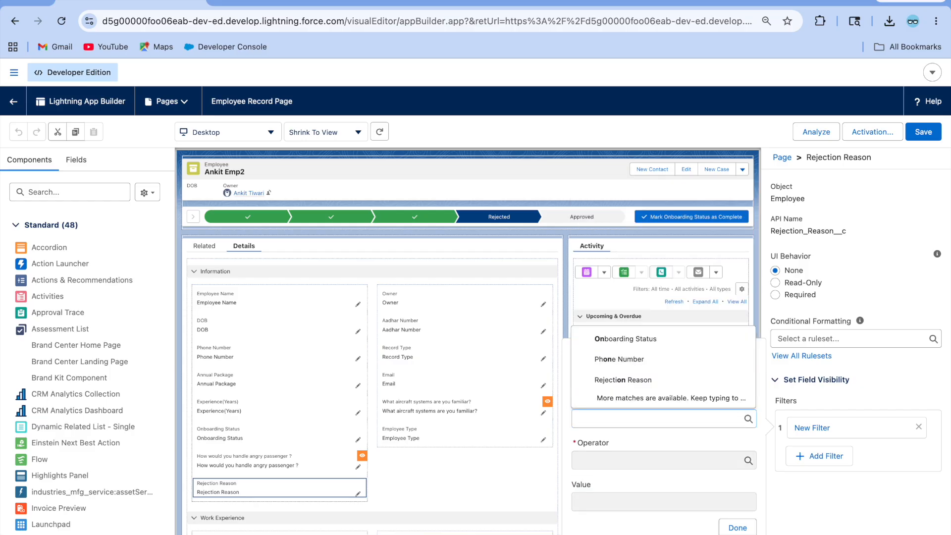
text(On)
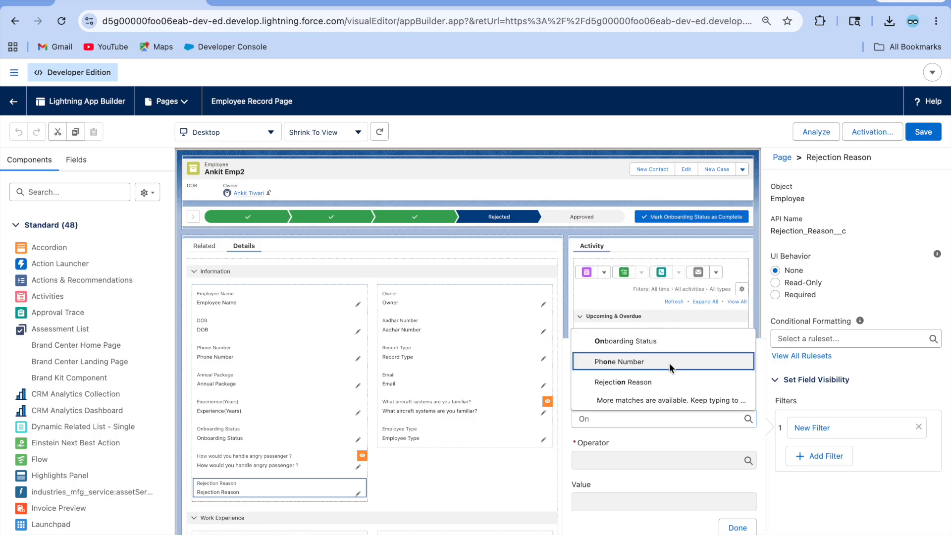
click(663, 347)
click(627, 491)
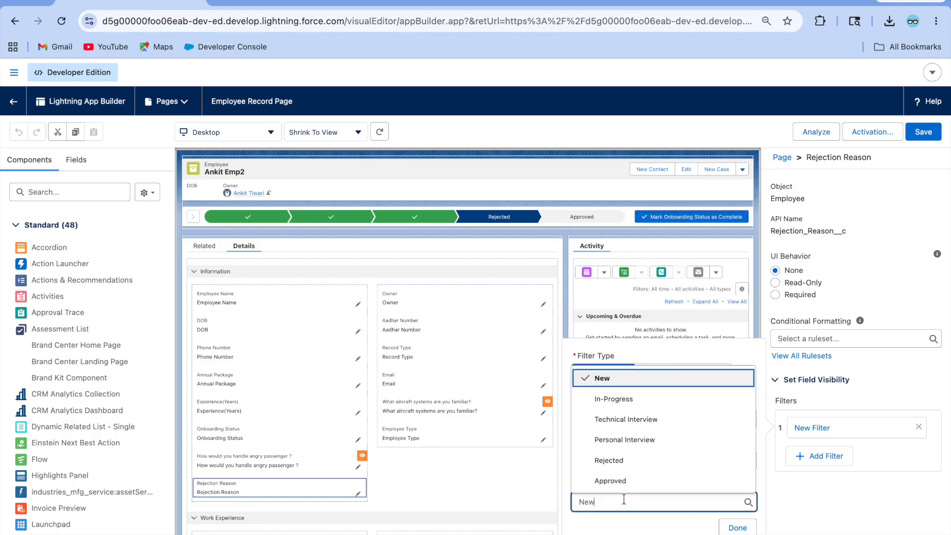
click(634, 459)
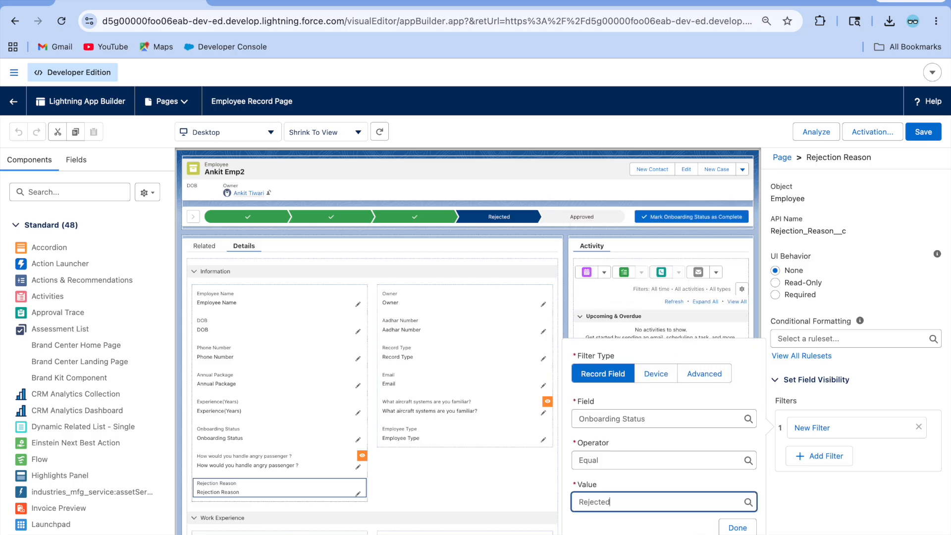
click(737, 528)
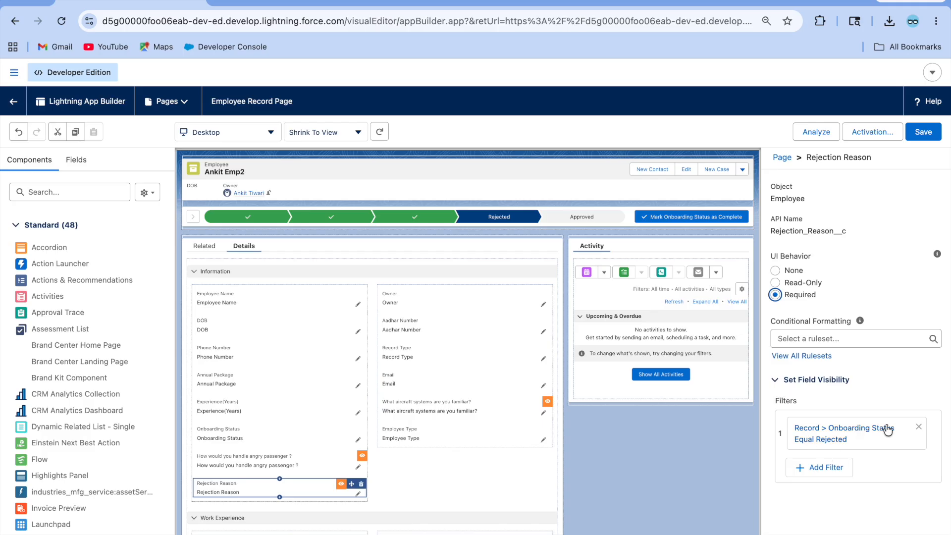
Step: Make Rejection Reason required, save the record page, and return to the employee record
click(430, 476)
click(935, 133)
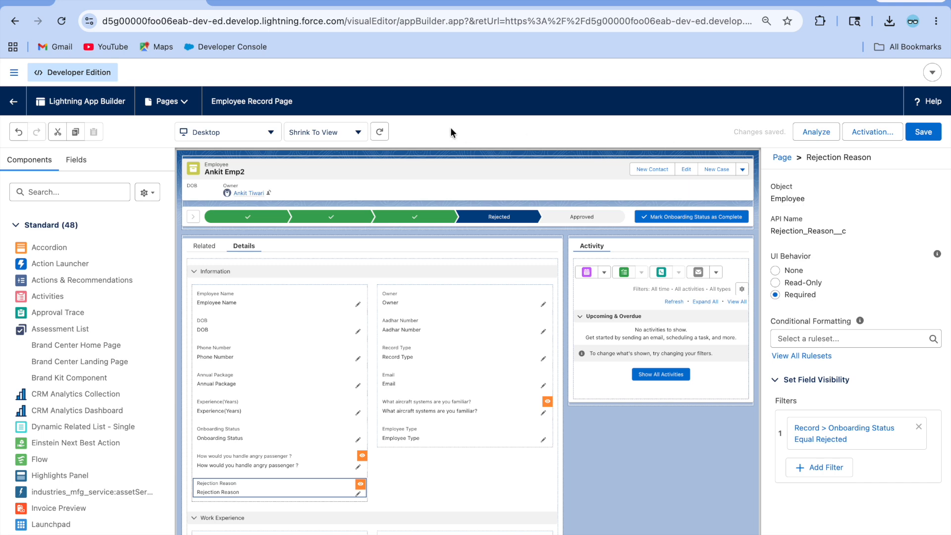
click(10, 101)
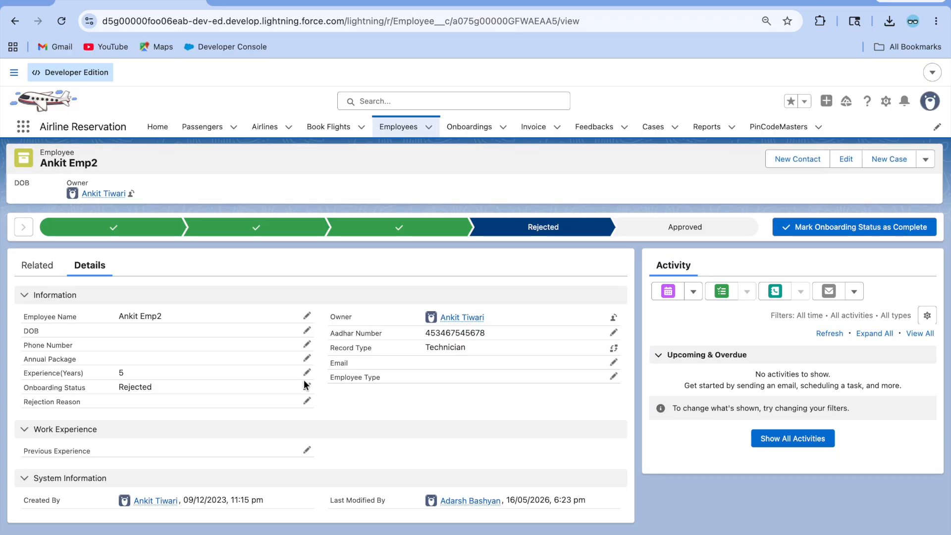
Step: Reload the employee record and save its Onboarding Status as In-Progress
click(306, 386)
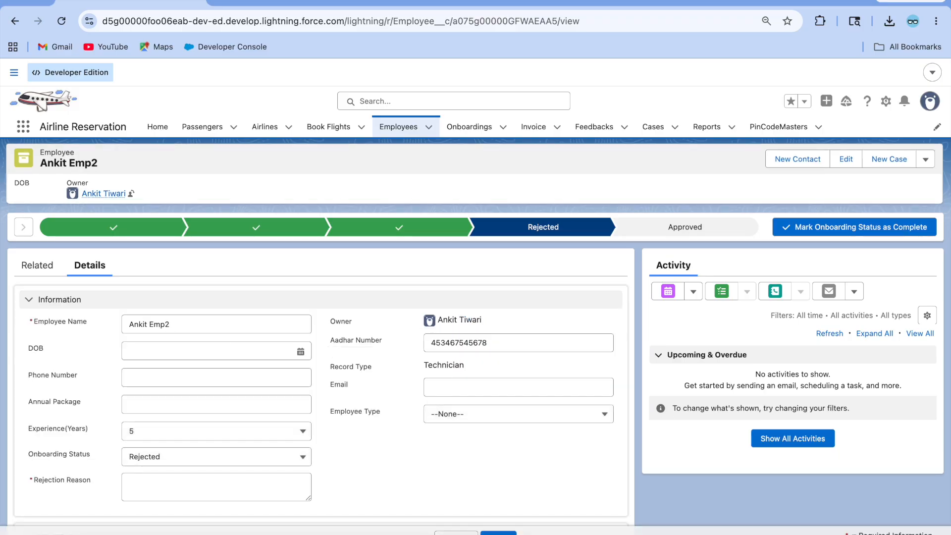
key(Escape)
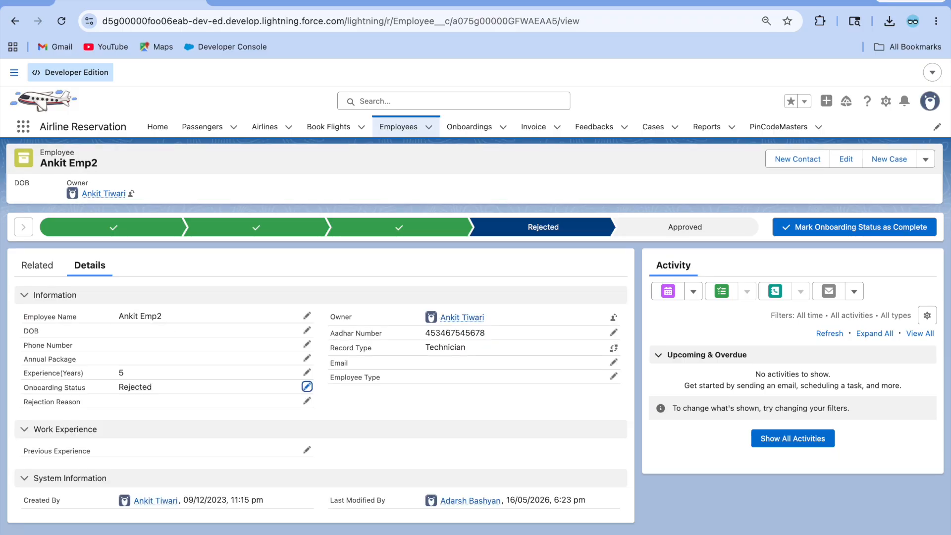
click(60, 22)
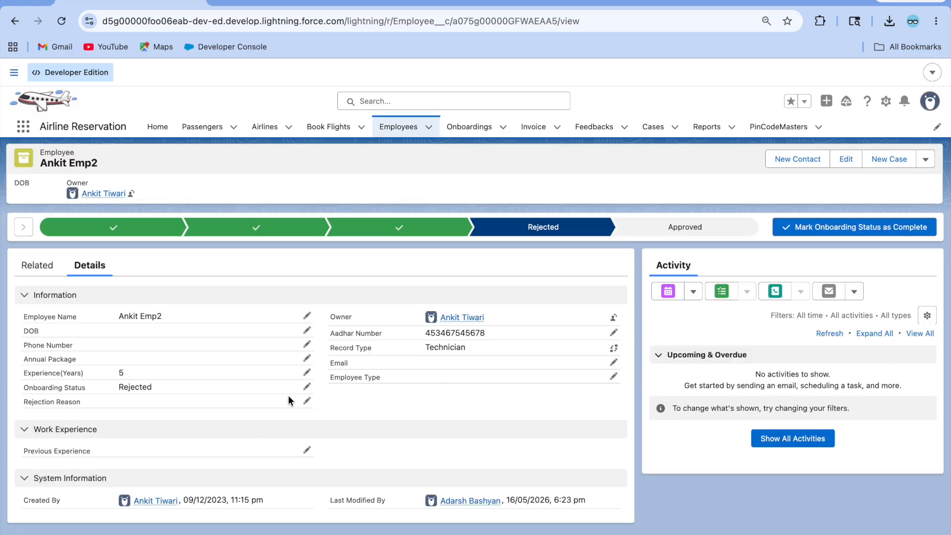
click(307, 401)
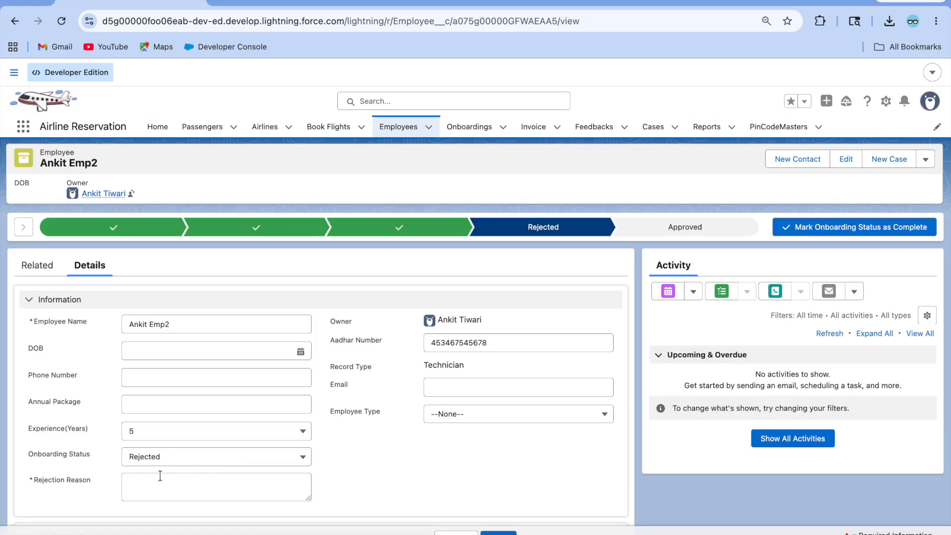
click(198, 456)
click(195, 378)
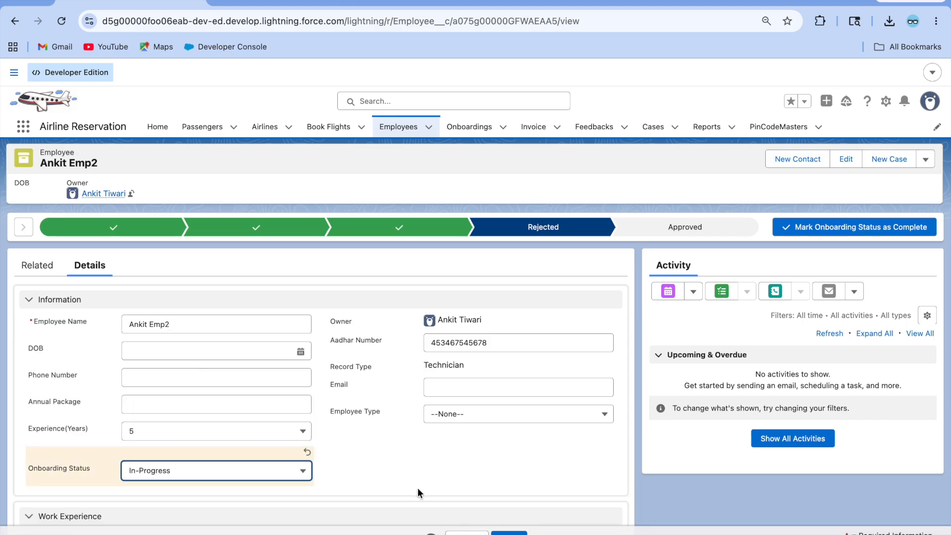
click(508, 533)
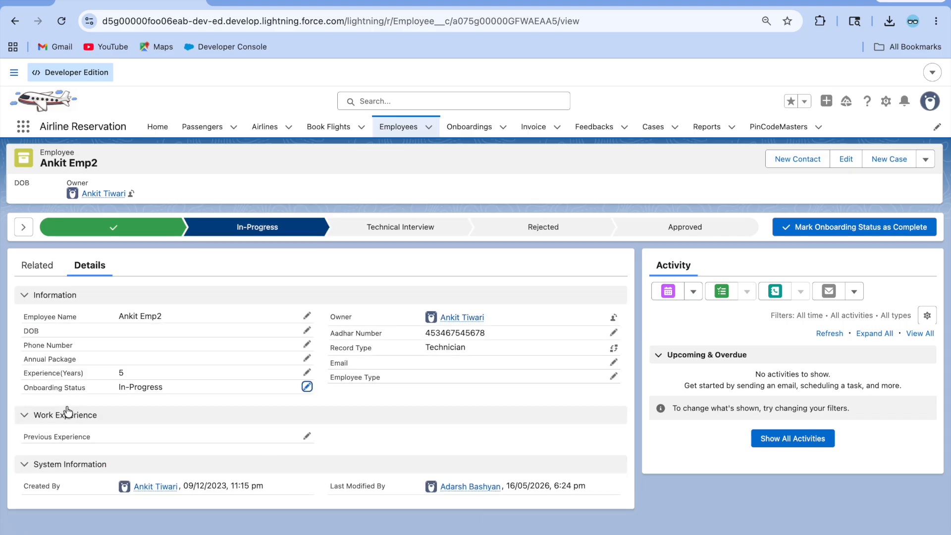
Step: Change the Onboarding Status to Rejected and attempt to save
click(307, 386)
click(195, 458)
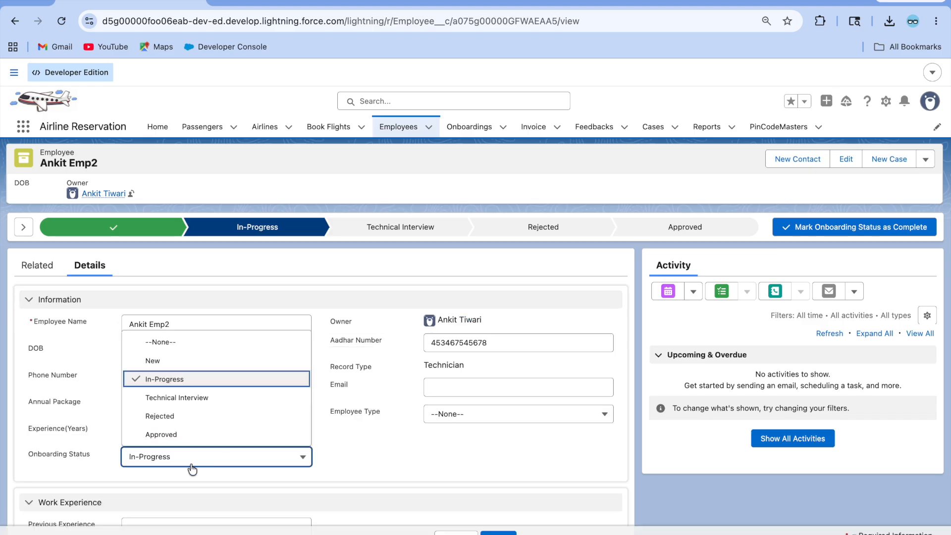
click(196, 419)
scroll(123, 499, down, 1)
scroll(123, 500, down, 2)
click(173, 417)
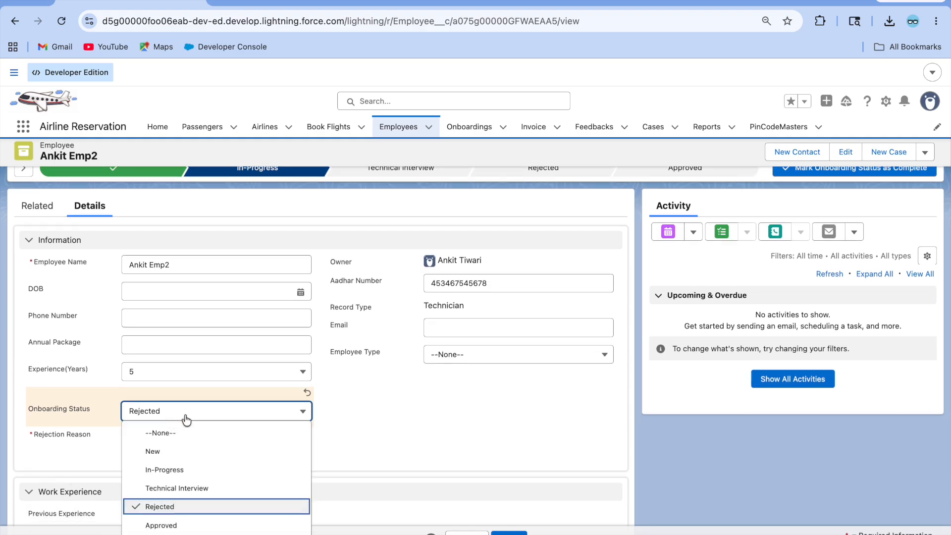
click(190, 466)
click(163, 418)
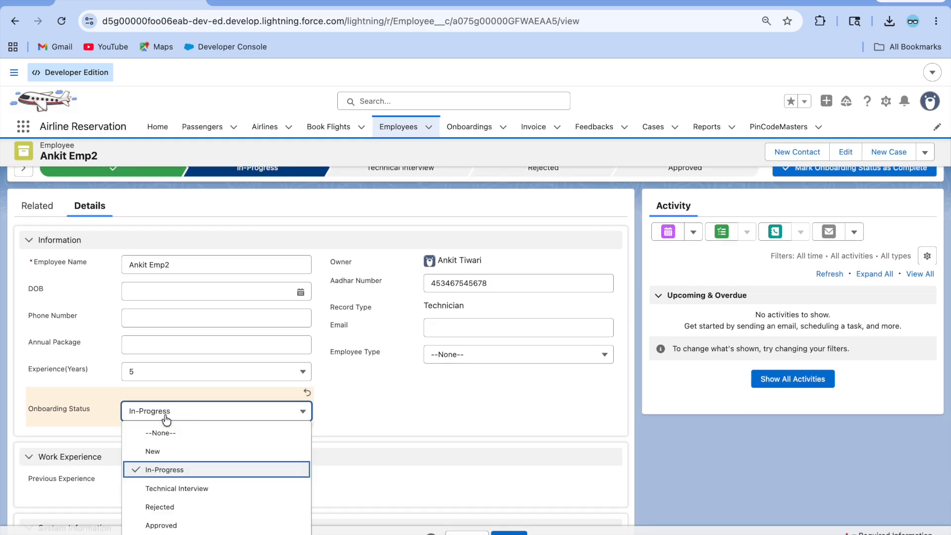
click(173, 508)
click(503, 532)
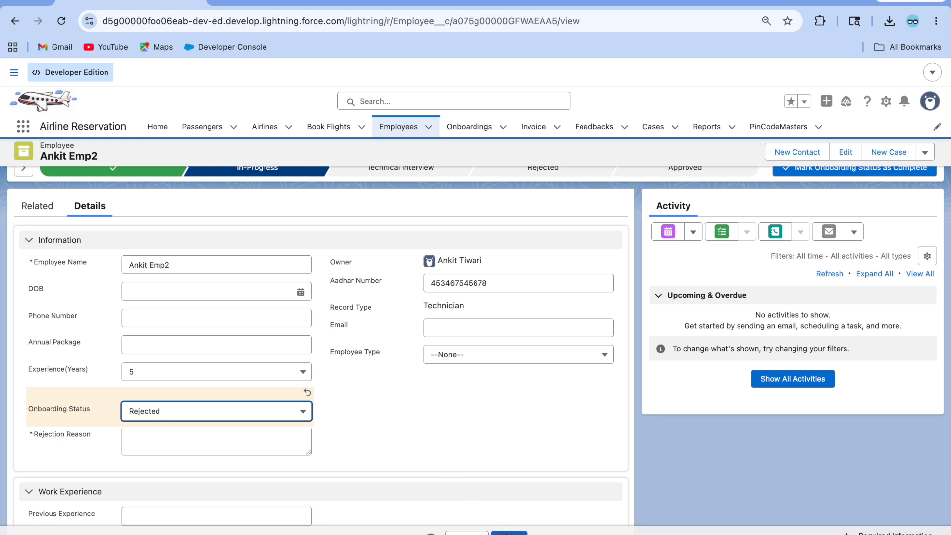
Step: Enter 'Rejected' as the required Rejection Reason and save the record
click(190, 447)
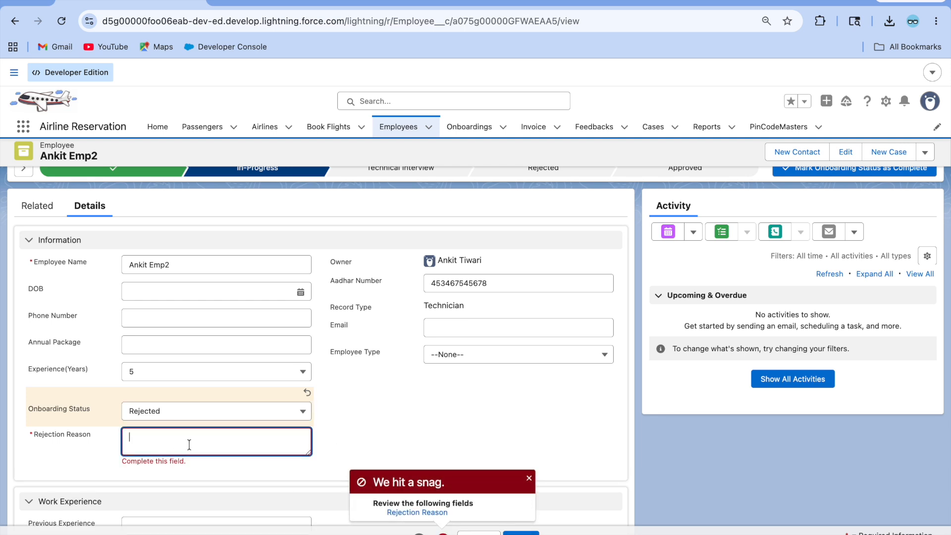
text(Rejected)
click(521, 532)
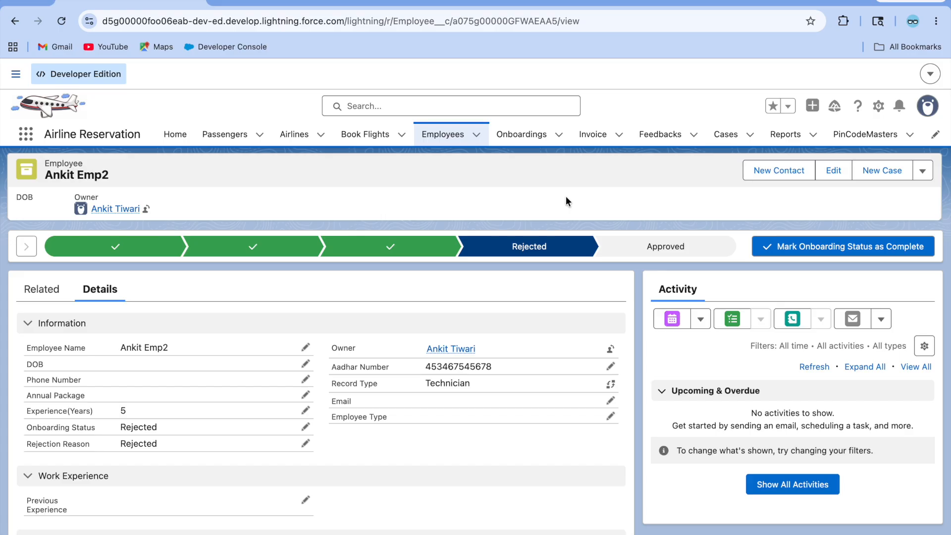
click(879, 106)
key(Escape)
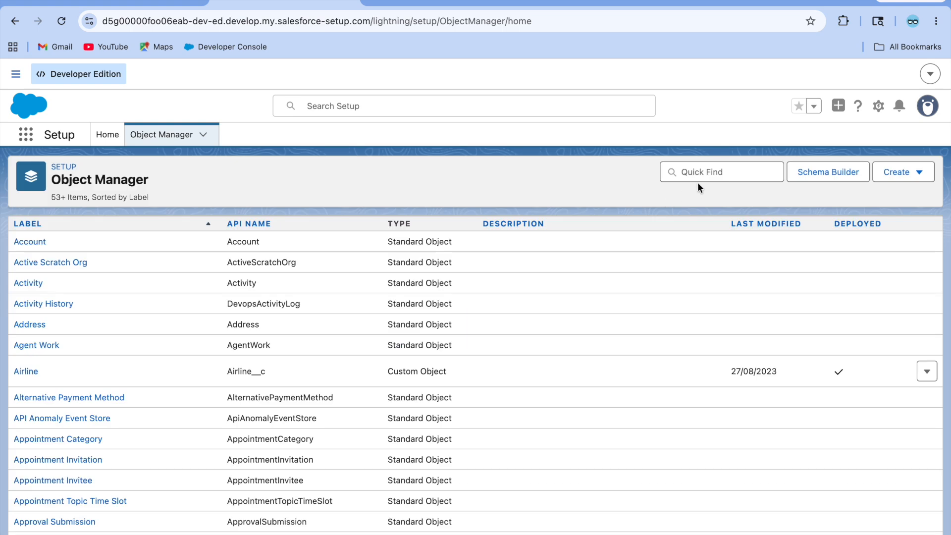
click(699, 172)
text(empl)
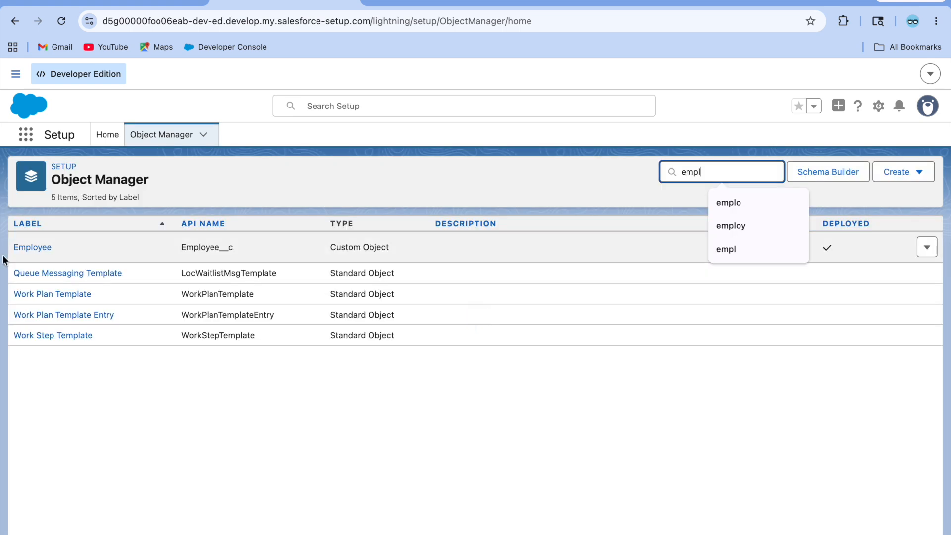
click(25, 248)
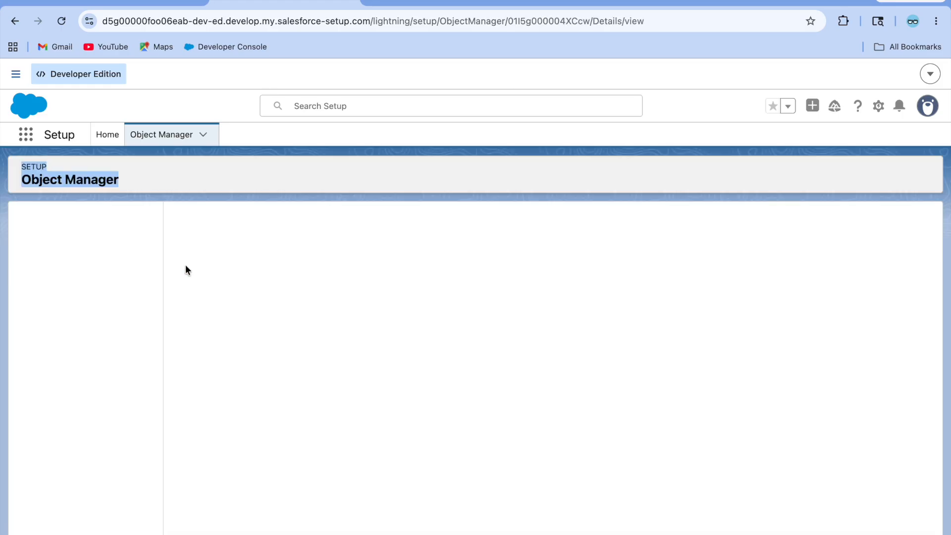
click(90, 272)
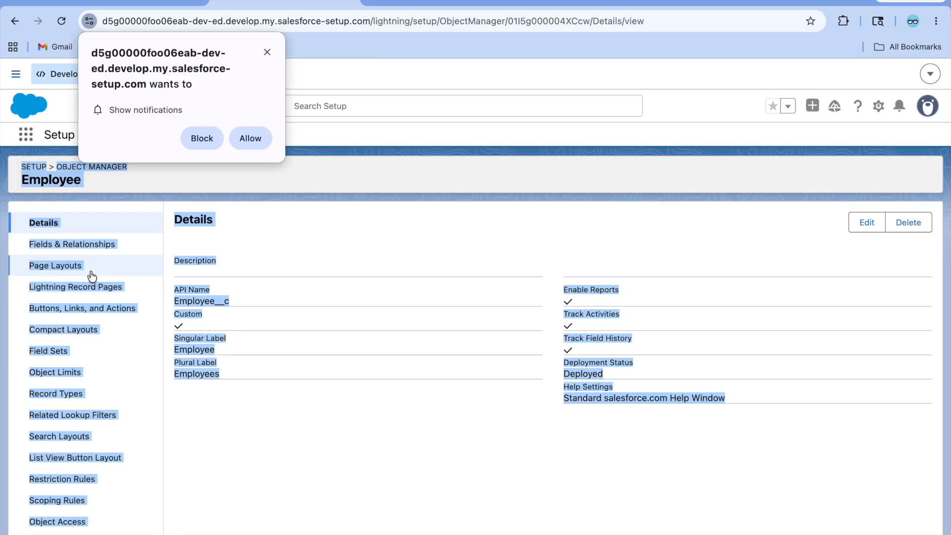
click(269, 47)
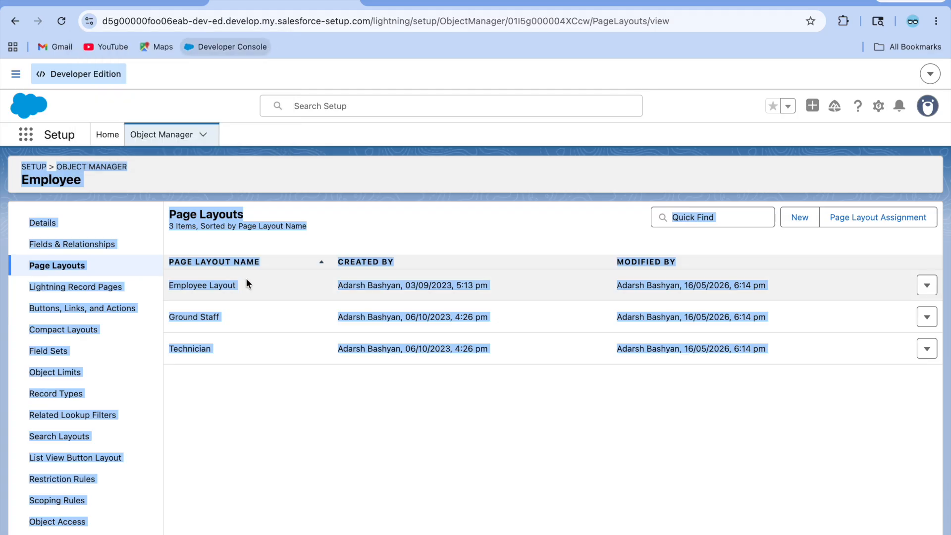
click(314, 236)
click(213, 287)
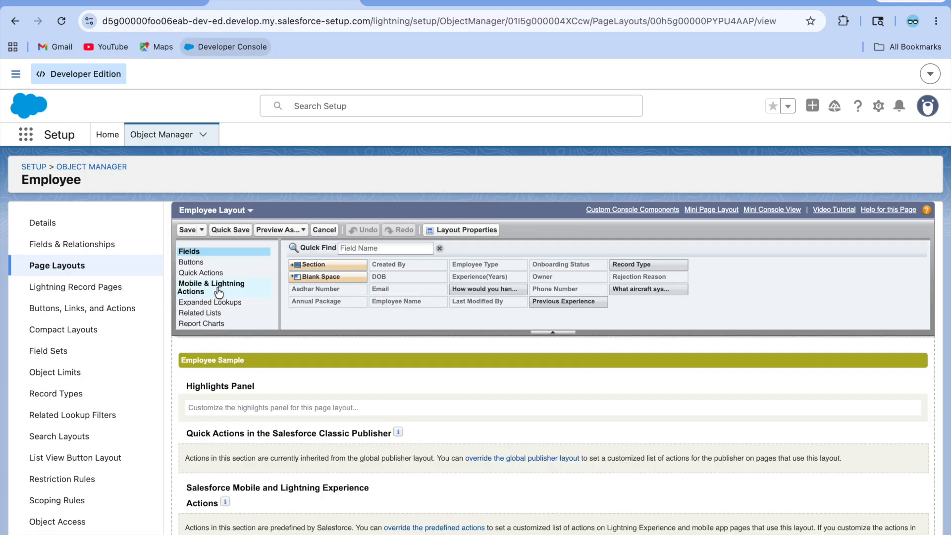
click(201, 292)
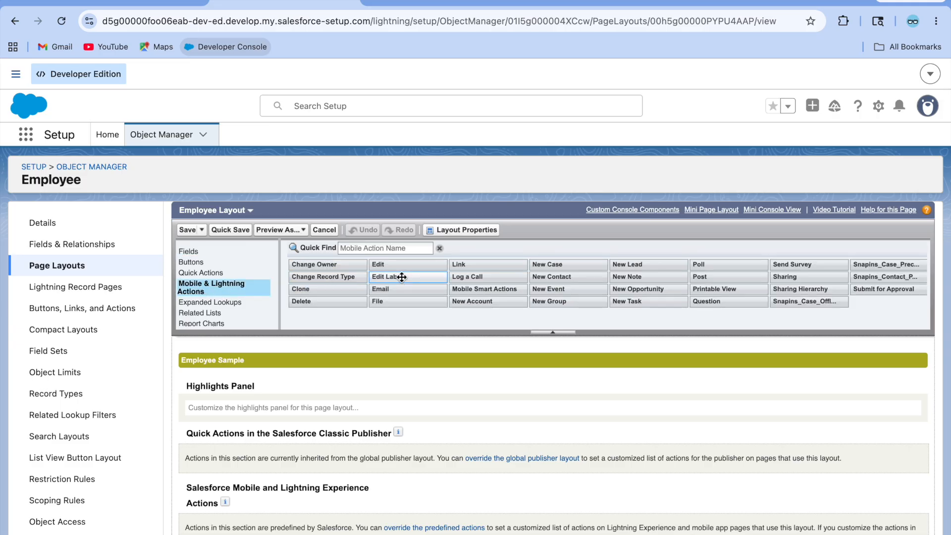
scroll(478, 385, down, 1)
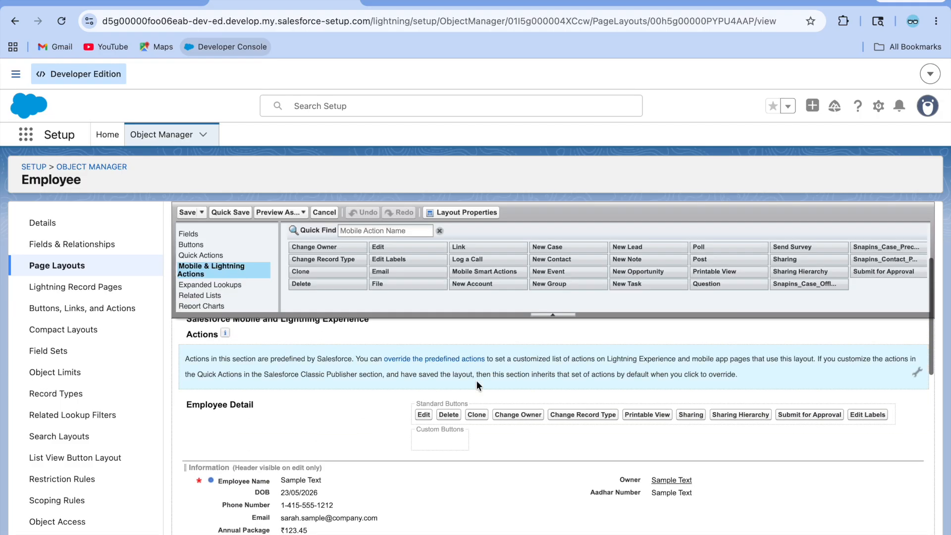
click(435, 359)
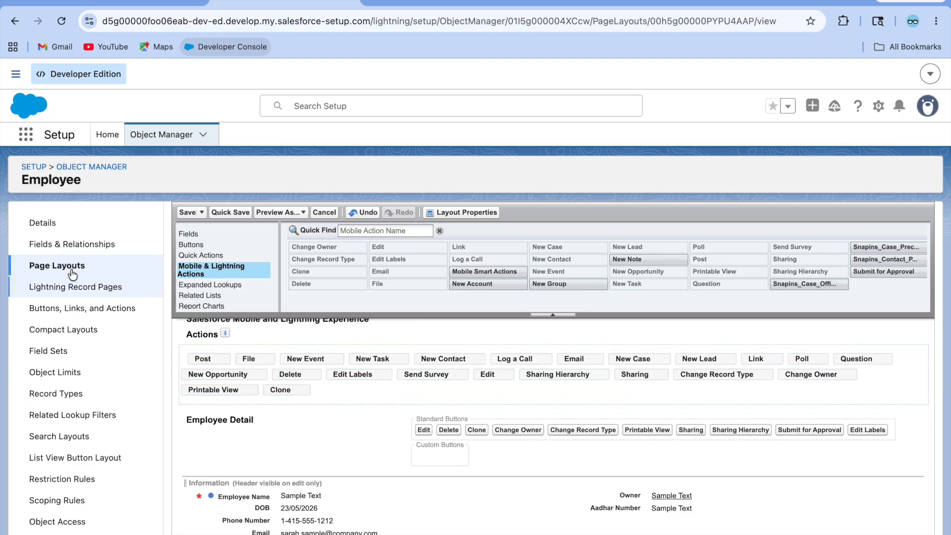
click(61, 243)
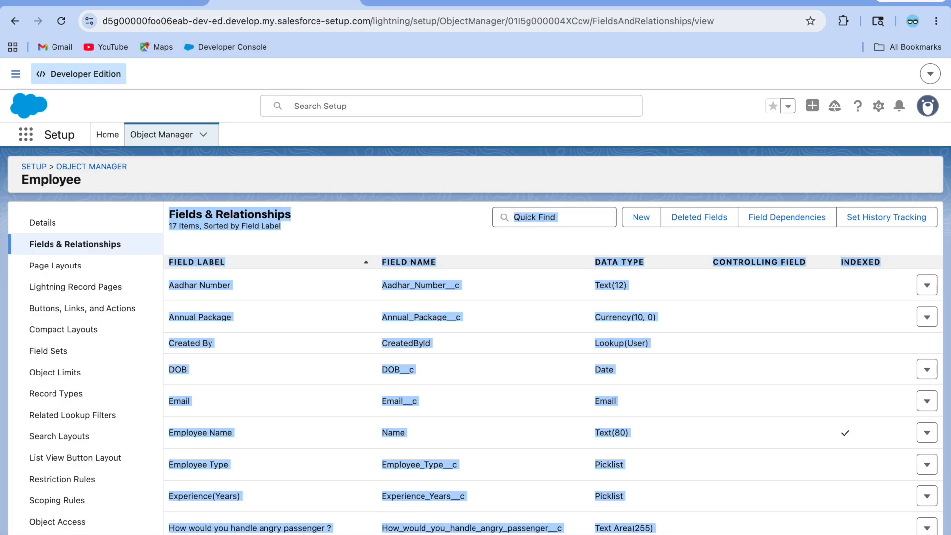
click(54, 266)
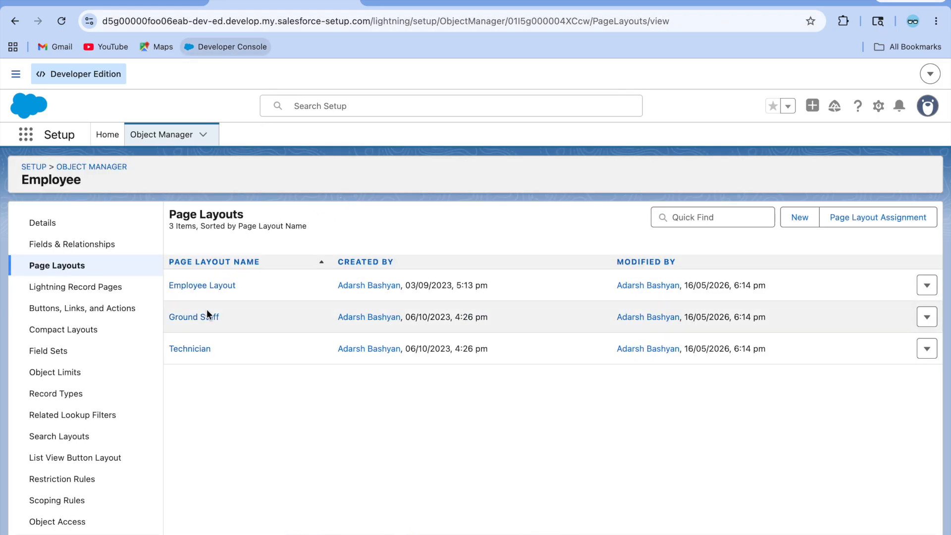
click(207, 316)
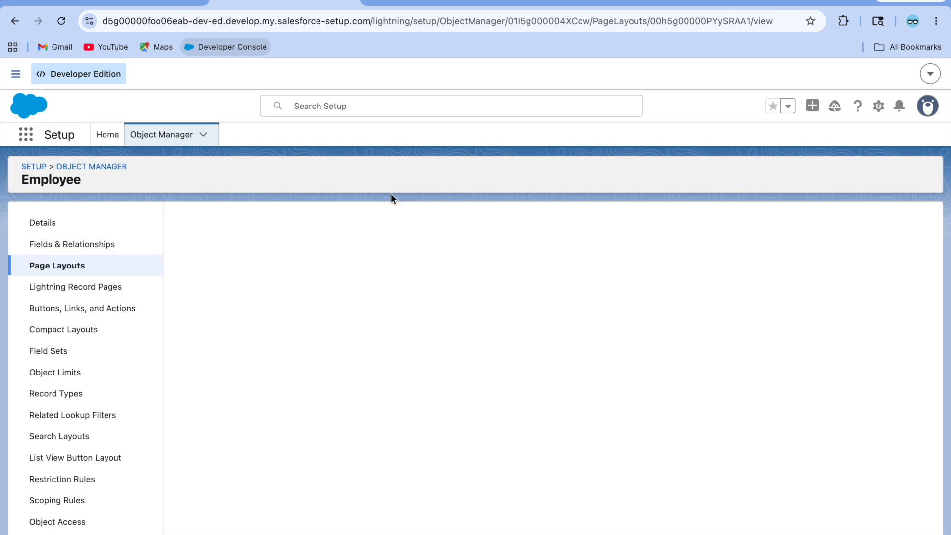
click(85, 266)
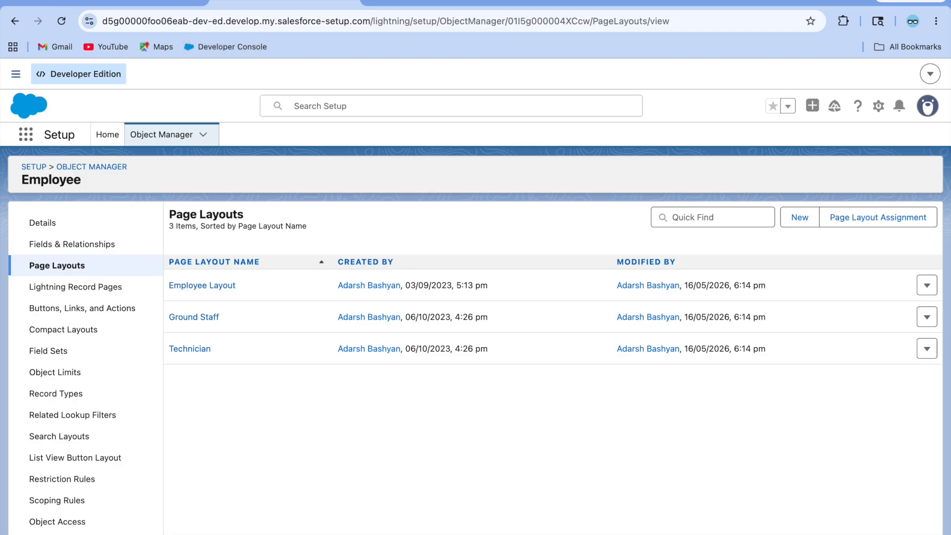
click(149, 2)
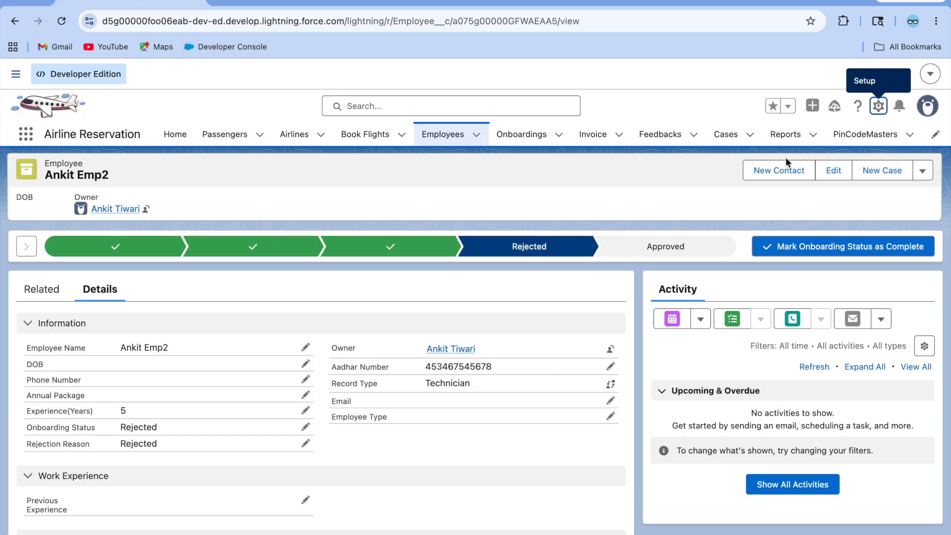
Step: Edit the Employee Record Page and upgrade its Highlights Panel to dynamic actions, starting from scratch
click(879, 105)
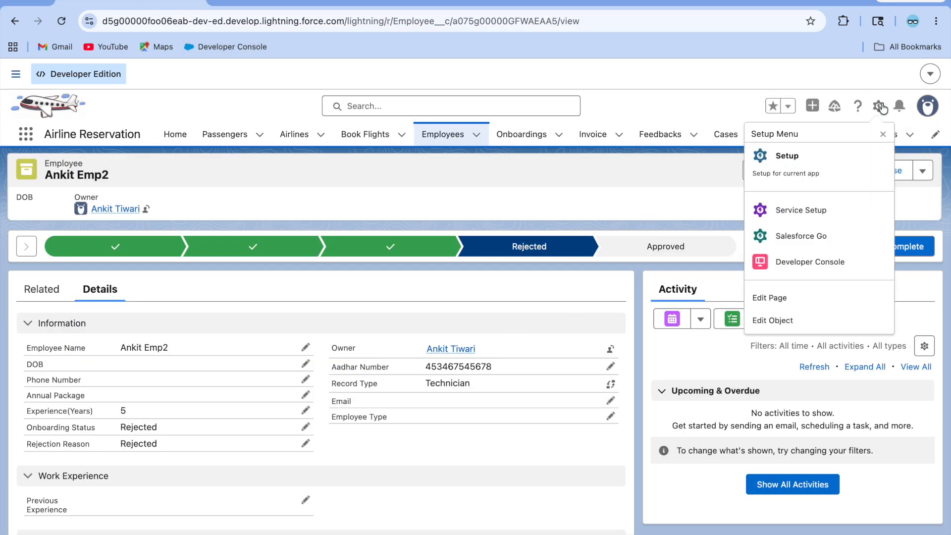
click(794, 297)
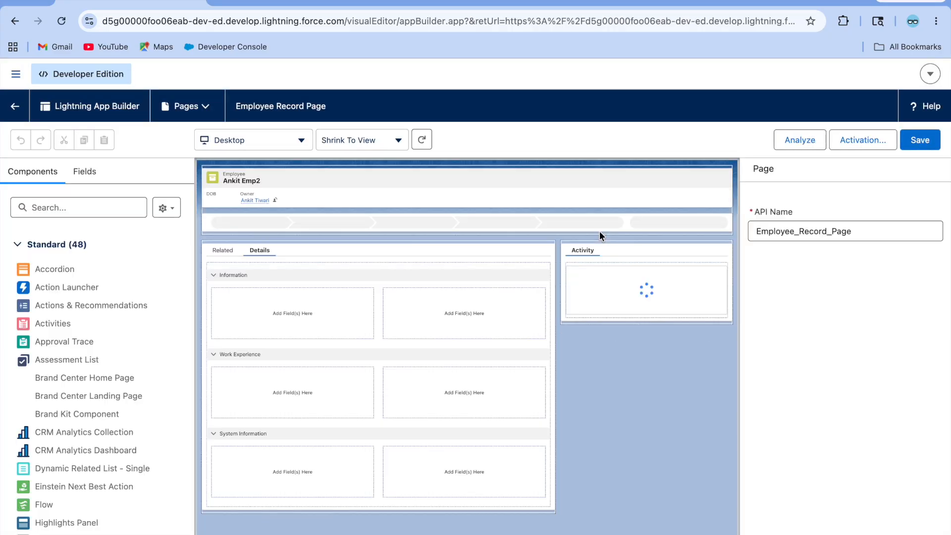
click(475, 181)
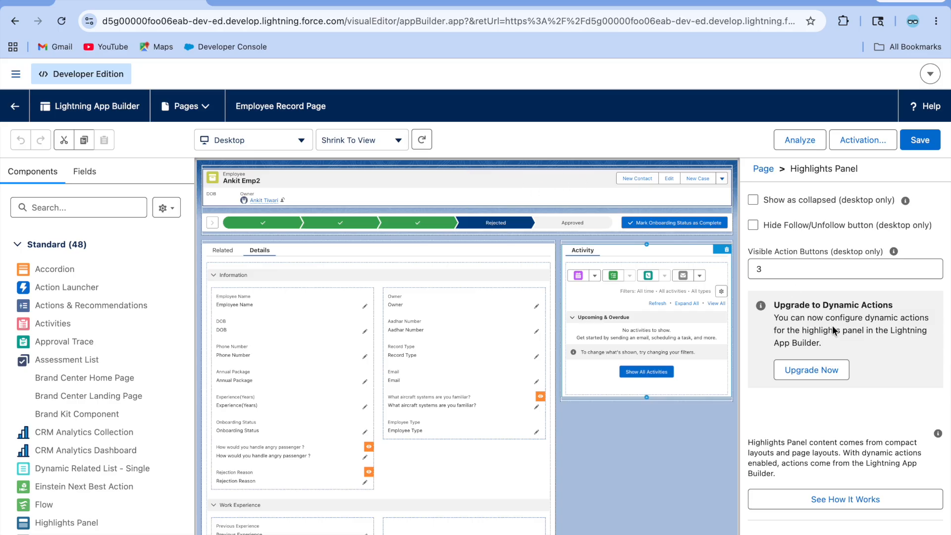
click(824, 367)
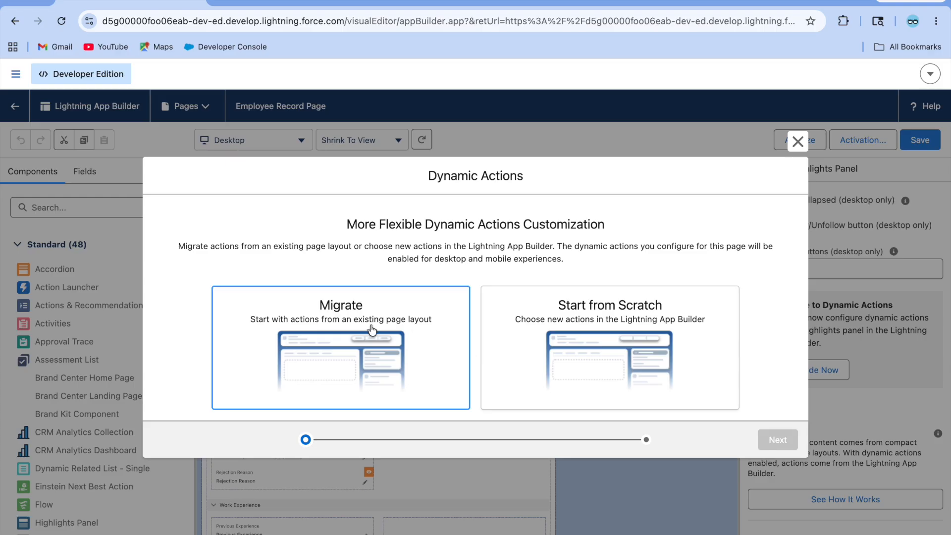
click(605, 337)
click(770, 439)
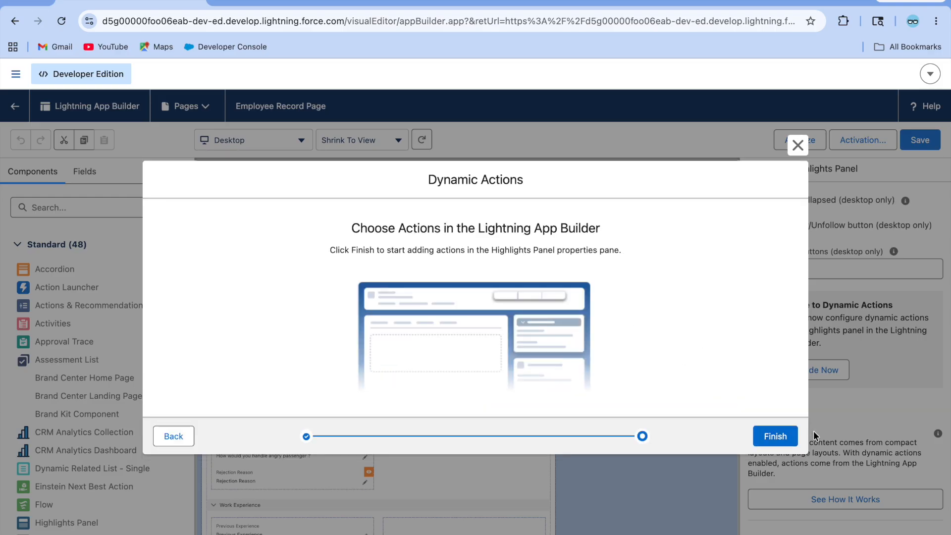
click(775, 435)
scroll(833, 346, down, 3)
scroll(836, 376, up, 5)
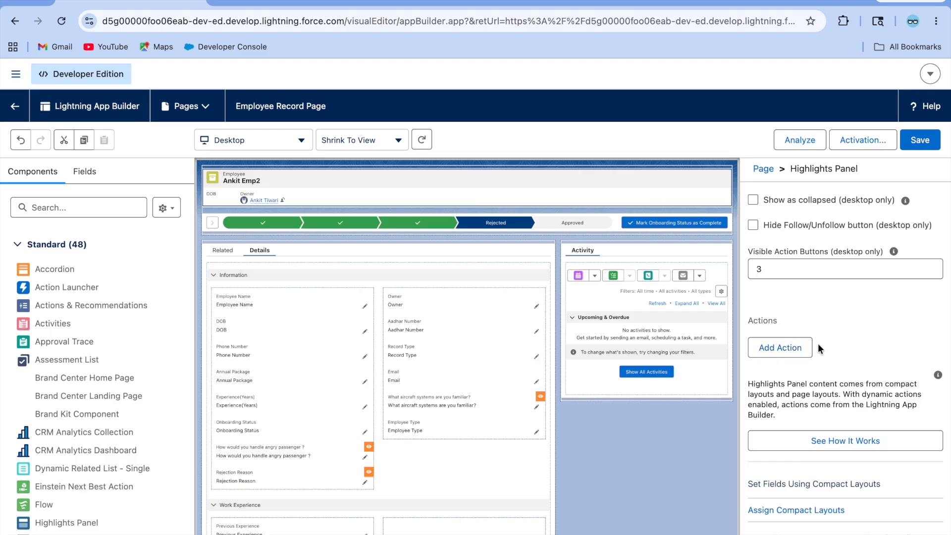
Step: Add the standard Clone and Delete actions to the Highlights Panel
click(787, 353)
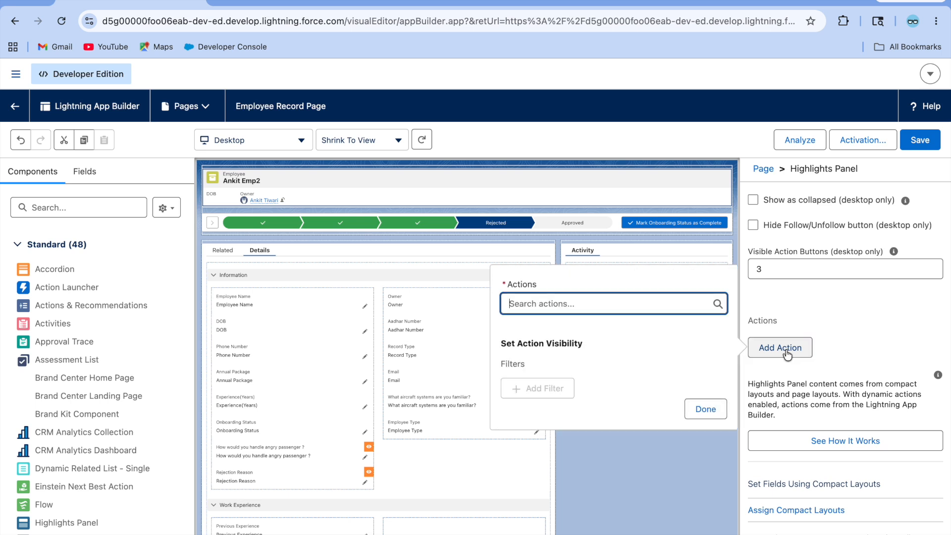
click(572, 305)
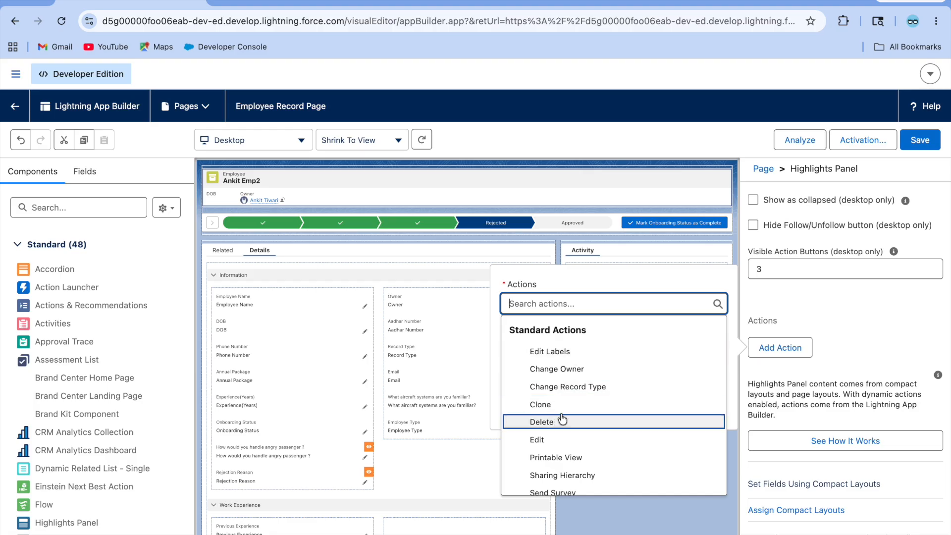
click(574, 405)
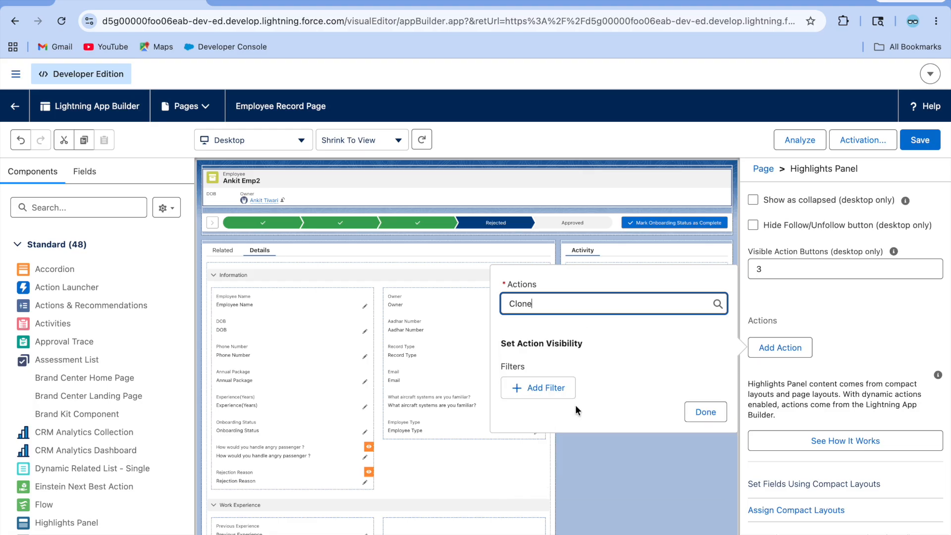
click(702, 416)
click(789, 375)
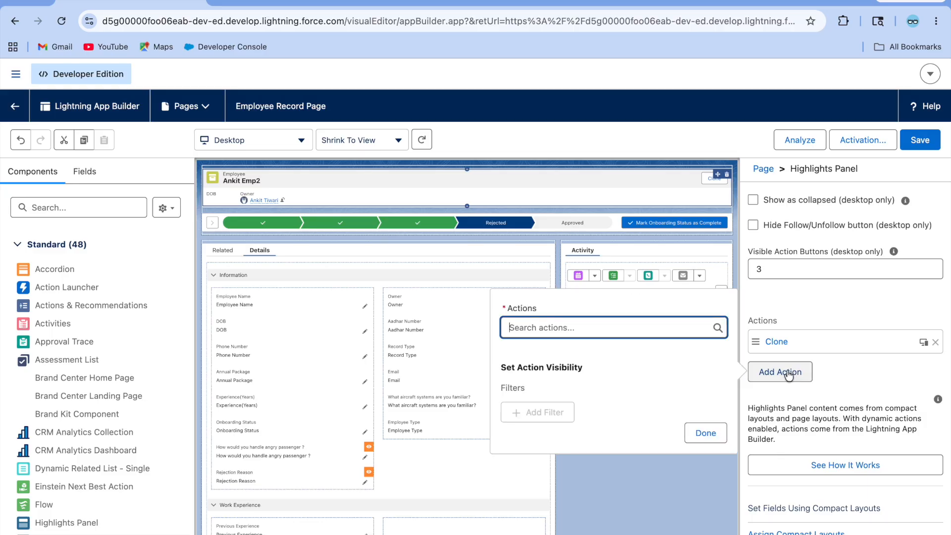
click(589, 329)
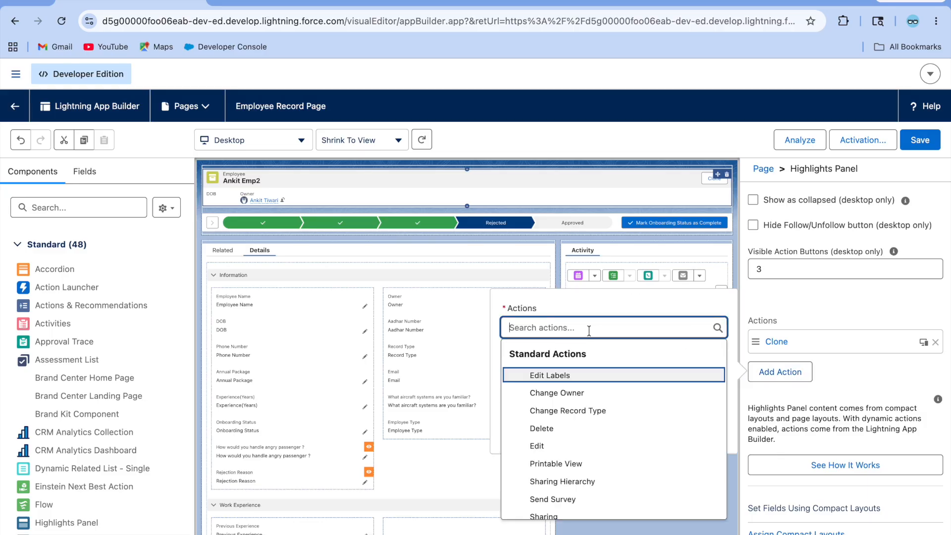
click(560, 429)
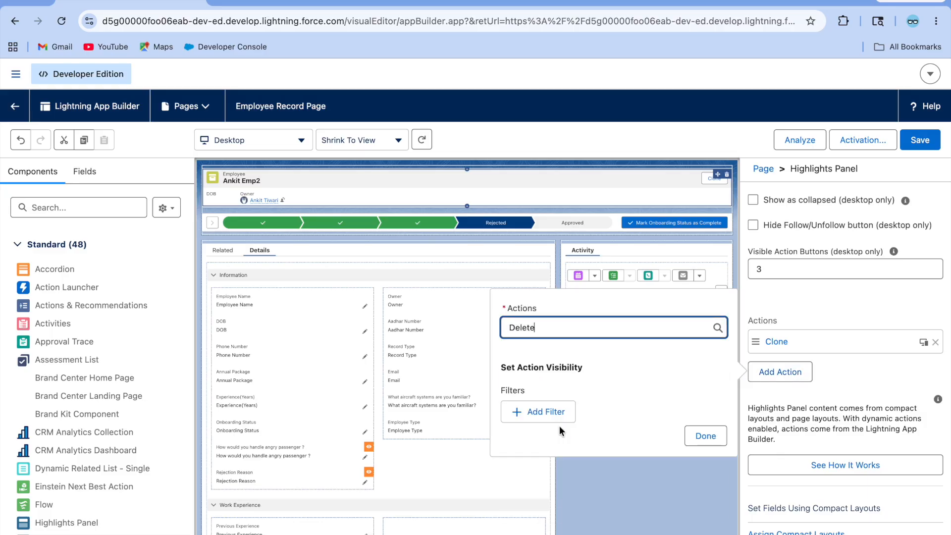
click(697, 432)
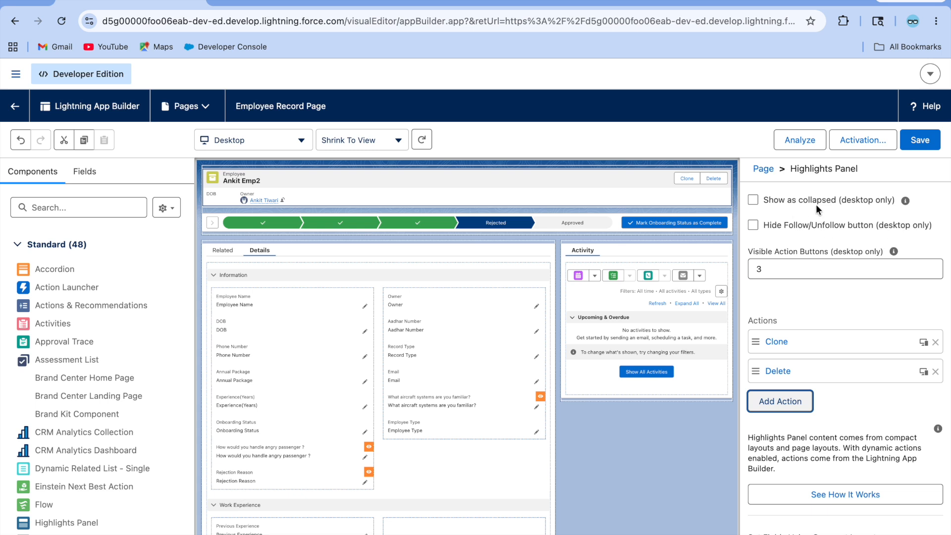
Step: Show Clone only when Employee Type equals Ground Staff, then save the Employee record page
mouse_move(906, 203)
click(760, 346)
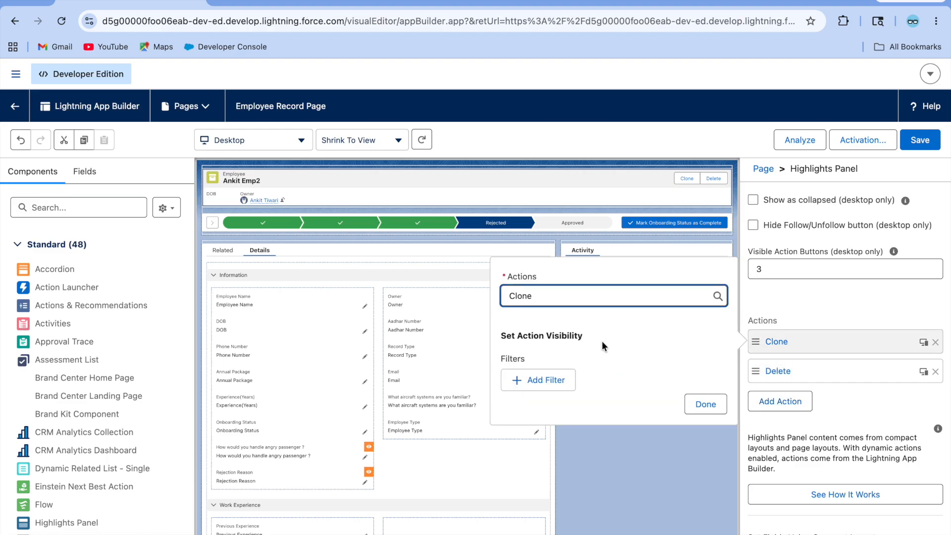
click(558, 380)
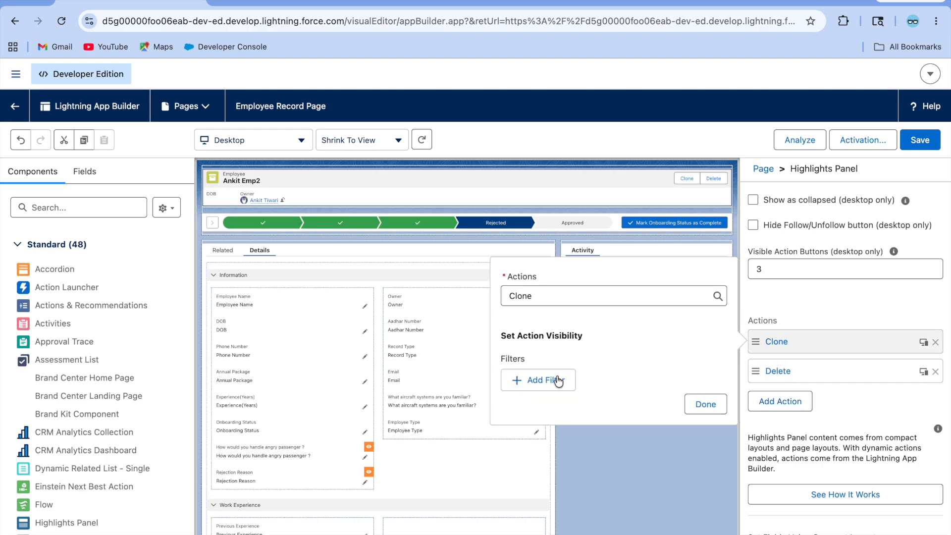
click(540, 382)
click(540, 392)
text(empl)
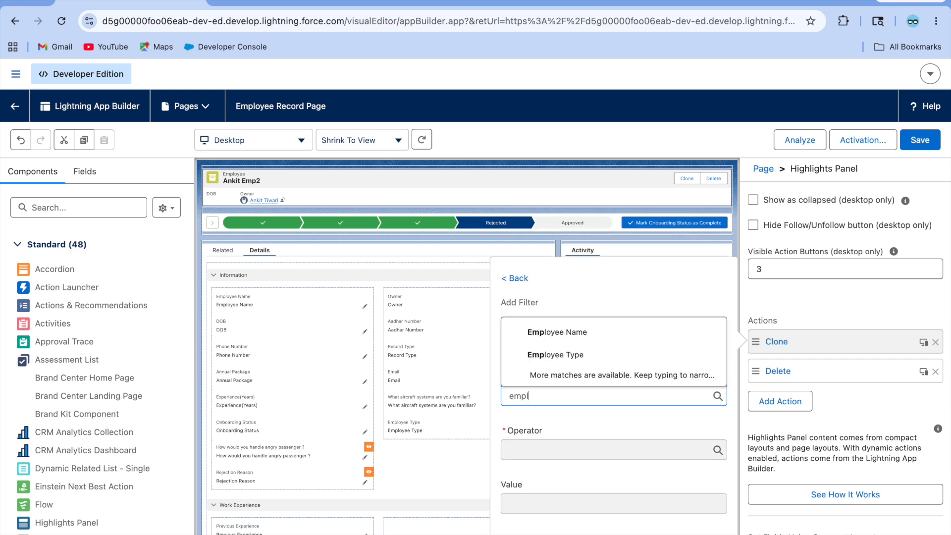
click(604, 371)
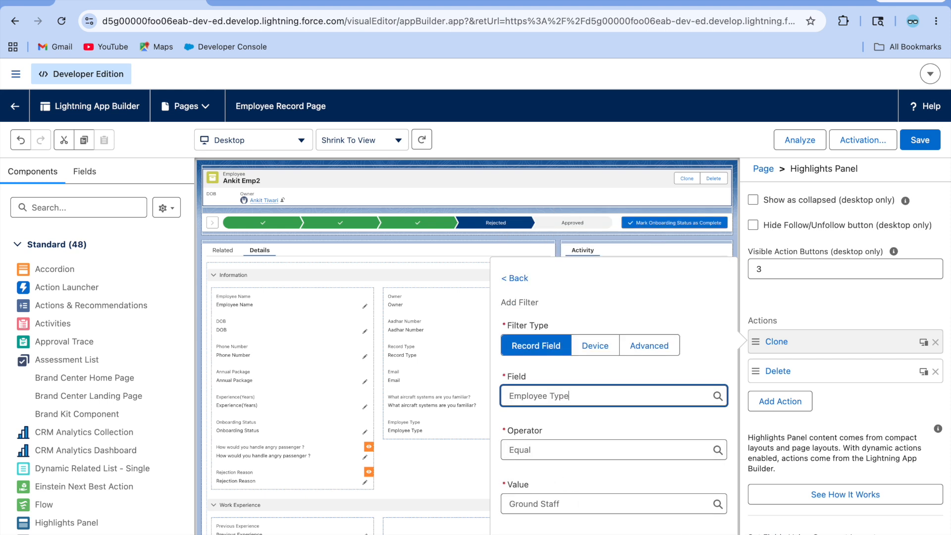
click(705, 534)
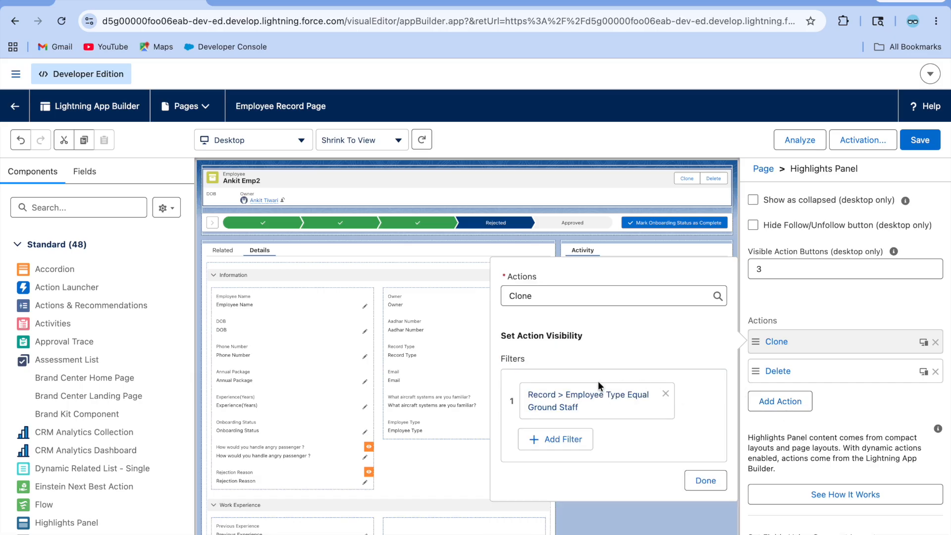
click(707, 479)
click(920, 142)
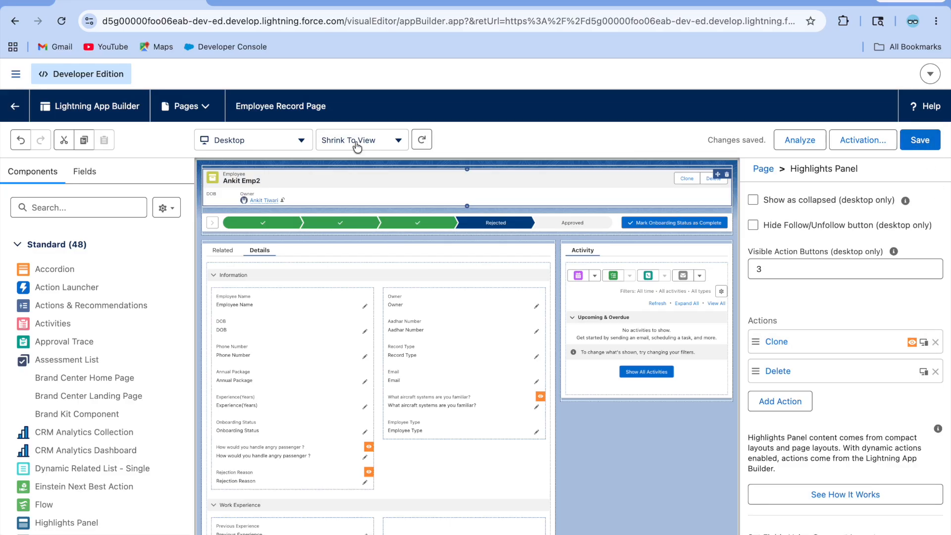
Step: Back on the employee record, save Employee Type as Ground Staff
click(14, 107)
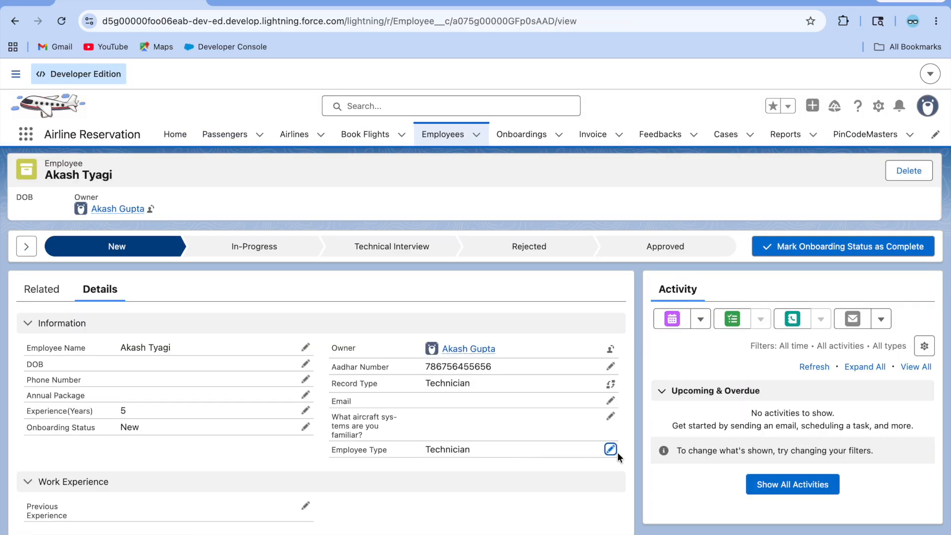
click(610, 450)
click(495, 350)
click(483, 395)
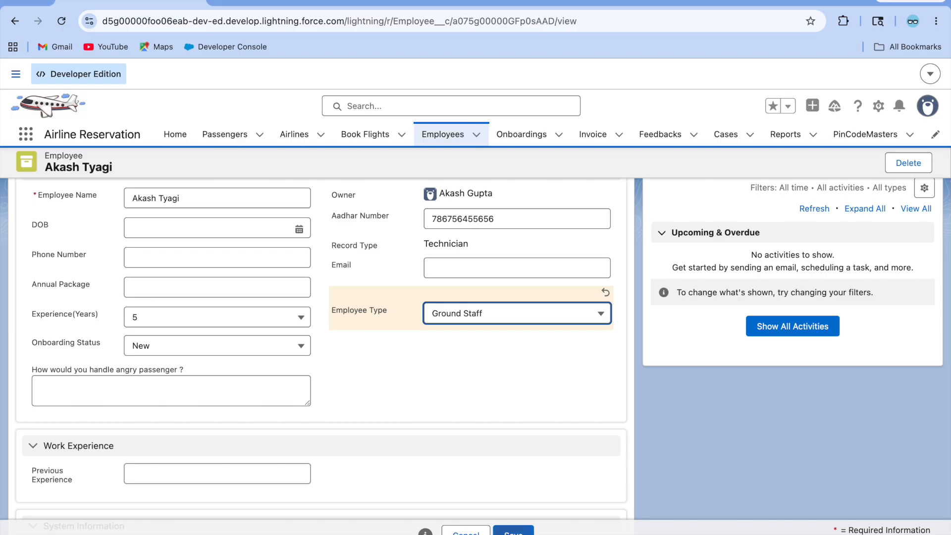
click(513, 530)
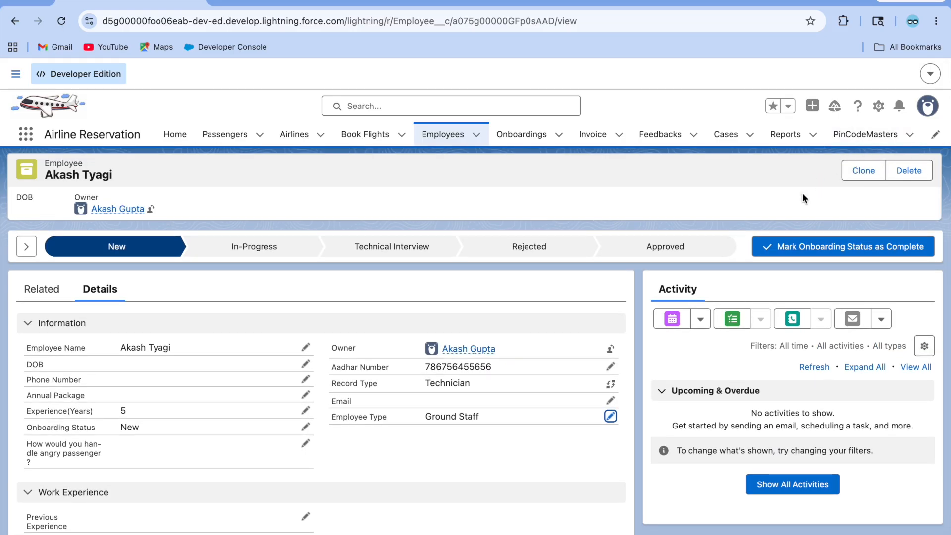
Step: Change the employee's Employee Type to Technician and save
click(609, 416)
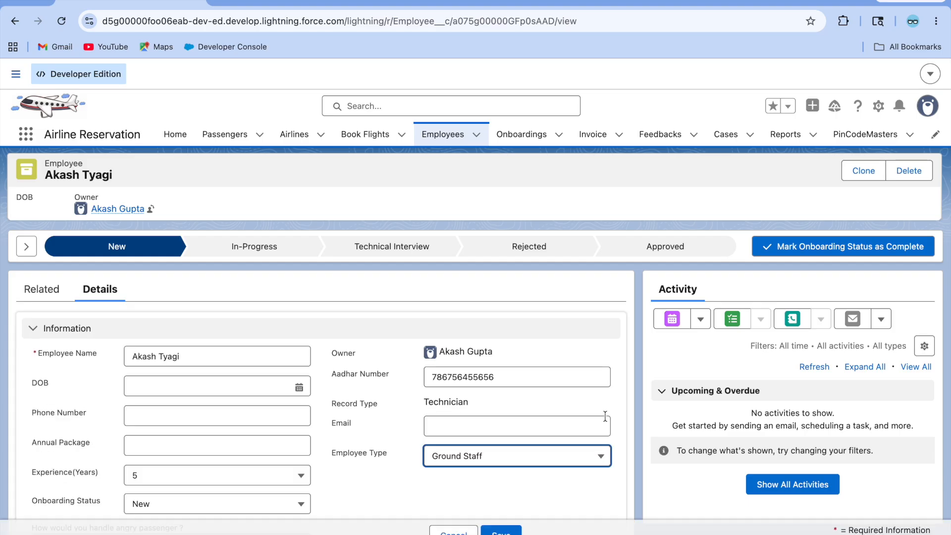
click(517, 463)
click(465, 518)
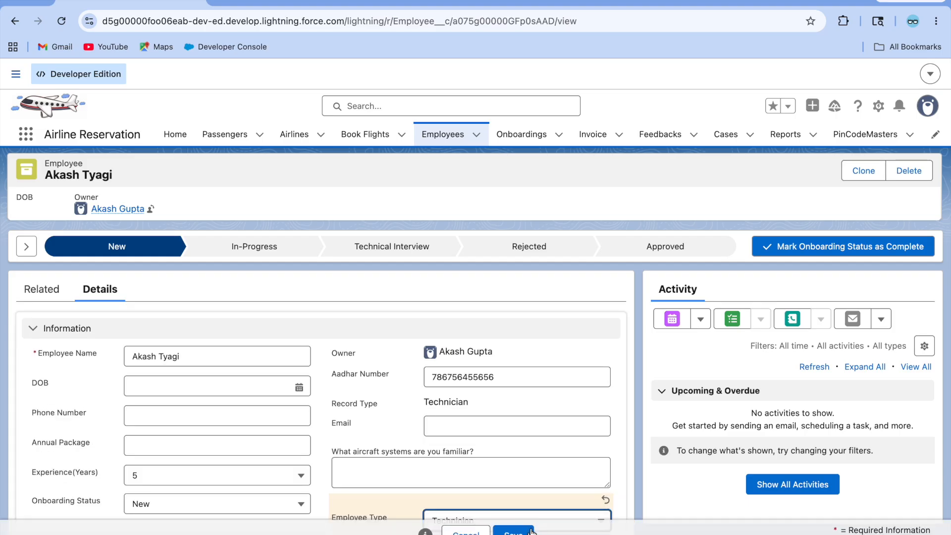
click(515, 531)
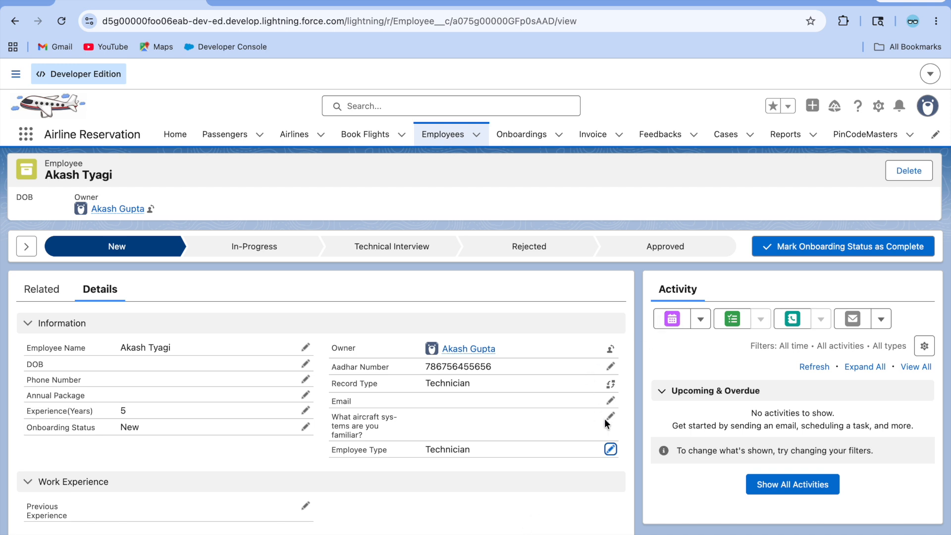
Step: Set the Employee Type to --None-- and save the employee
click(610, 449)
click(528, 353)
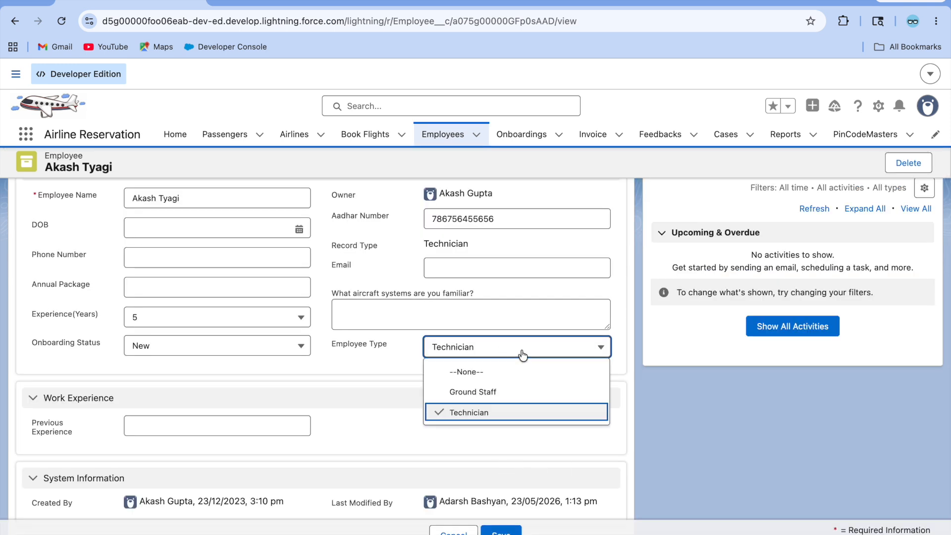
click(479, 372)
click(501, 531)
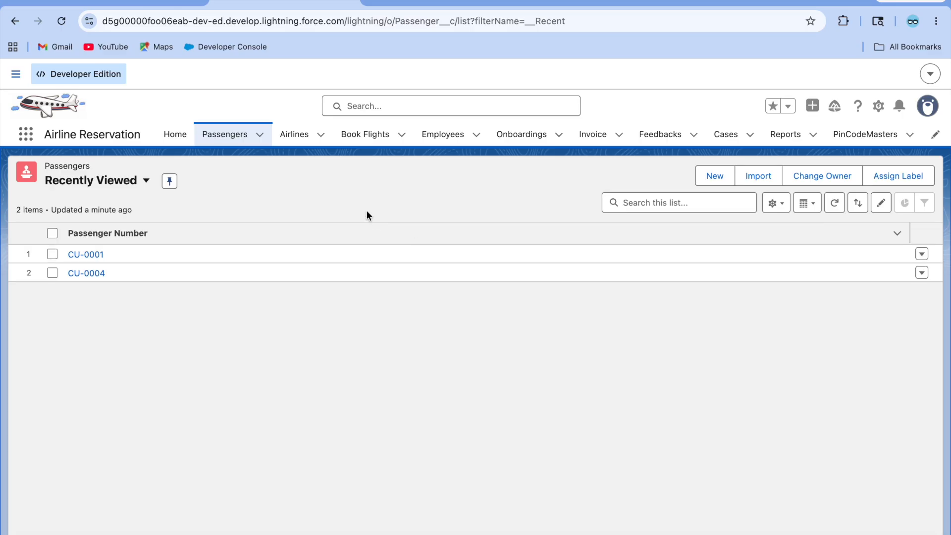
Step: Open the first passenger and compare its Related Book Flights list with its Details
click(88, 254)
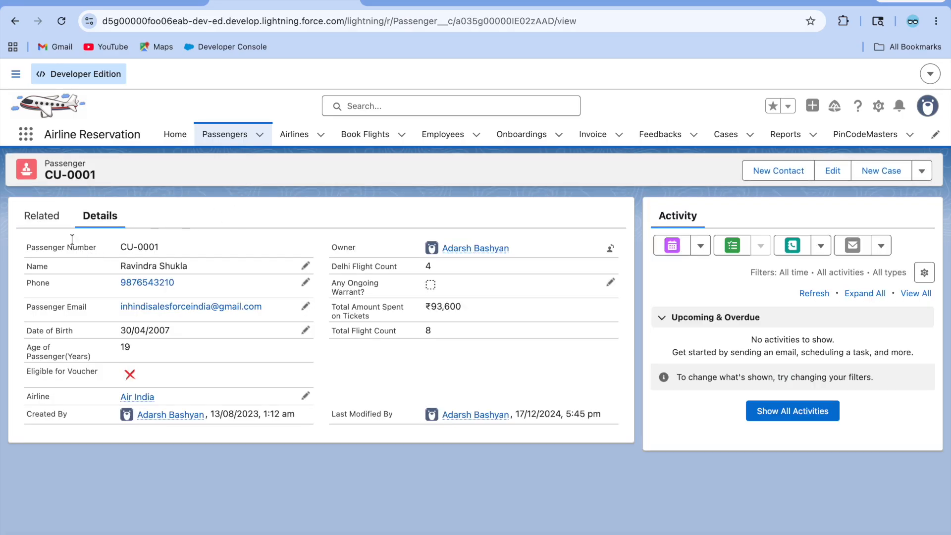
click(32, 216)
scroll(155, 395, down, 5)
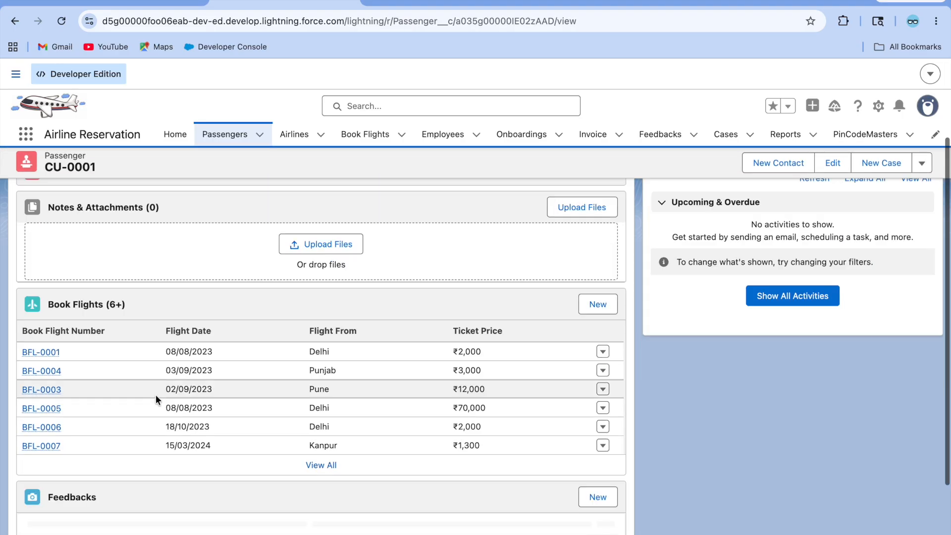
scroll(156, 394, up, 5)
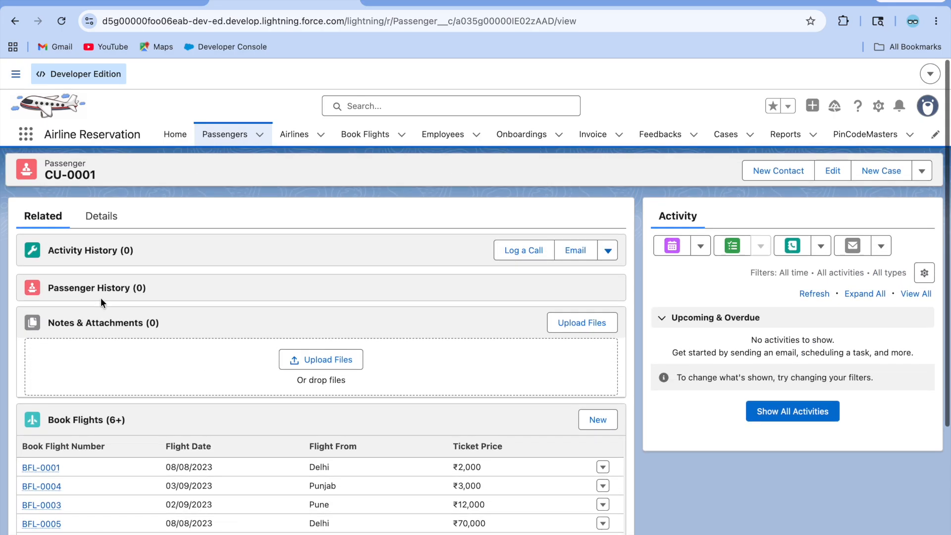
click(104, 217)
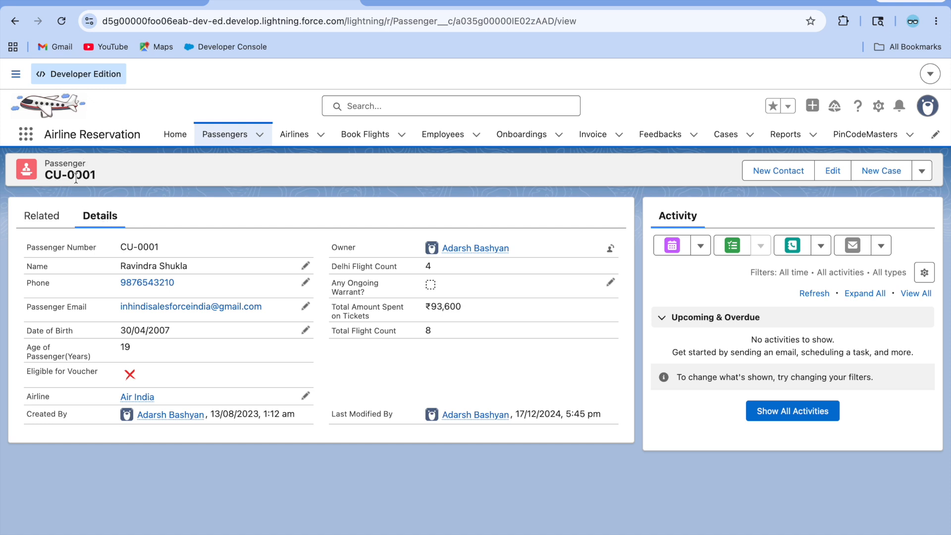
click(47, 217)
scroll(97, 462, down, 3)
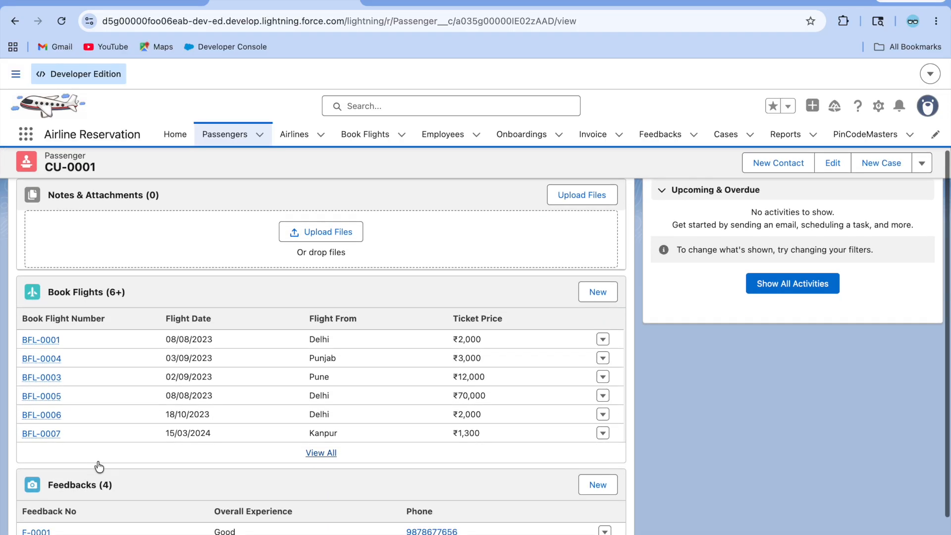
scroll(156, 485, up, 3)
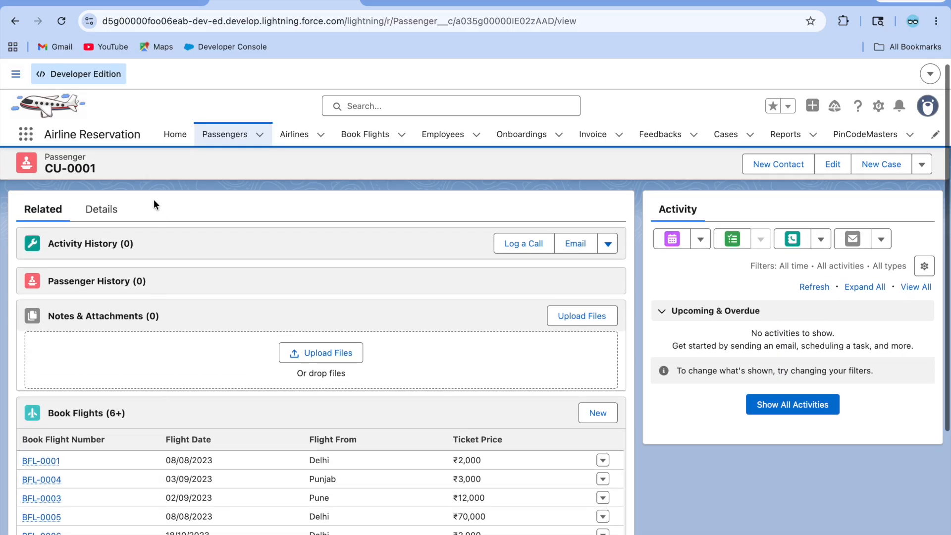
click(117, 213)
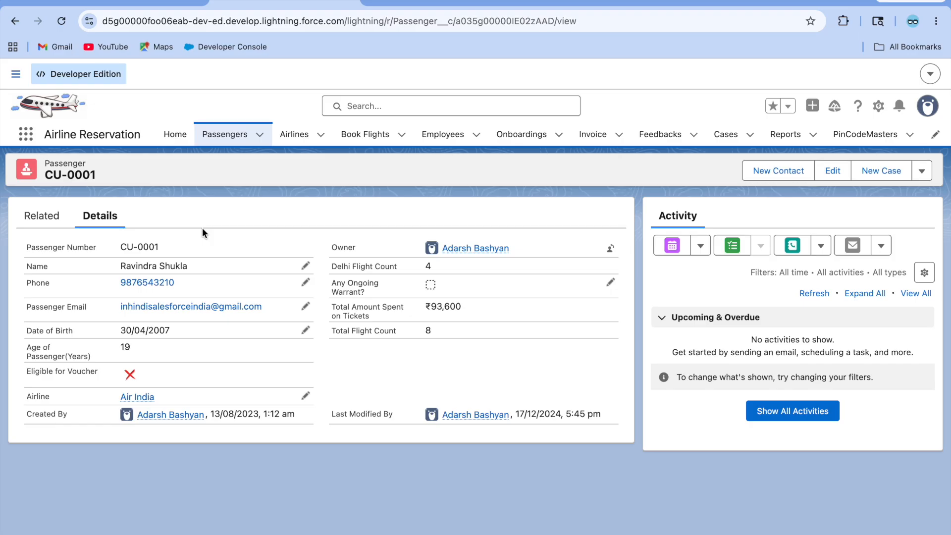
Step: Glance at the Passenger page layouts in Setup, then return to the passenger record
click(438, 1)
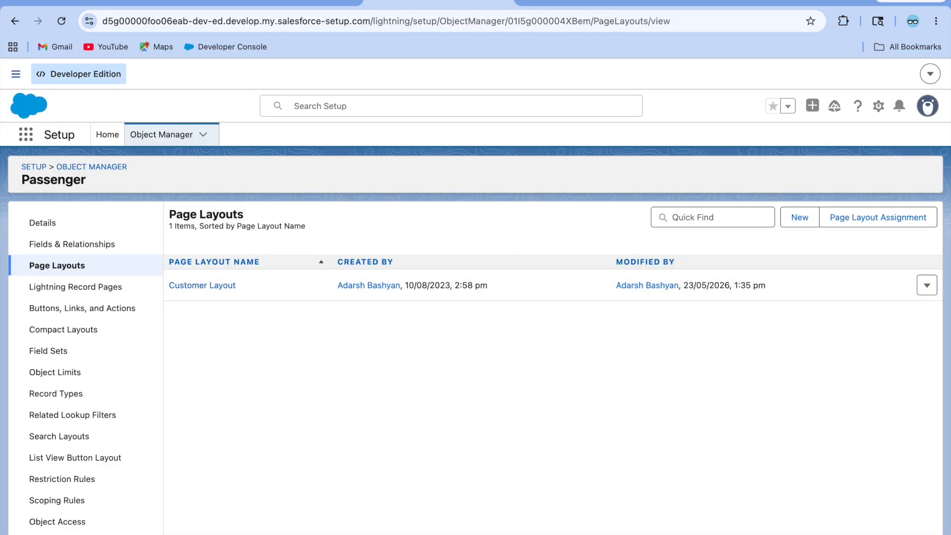
click(278, 2)
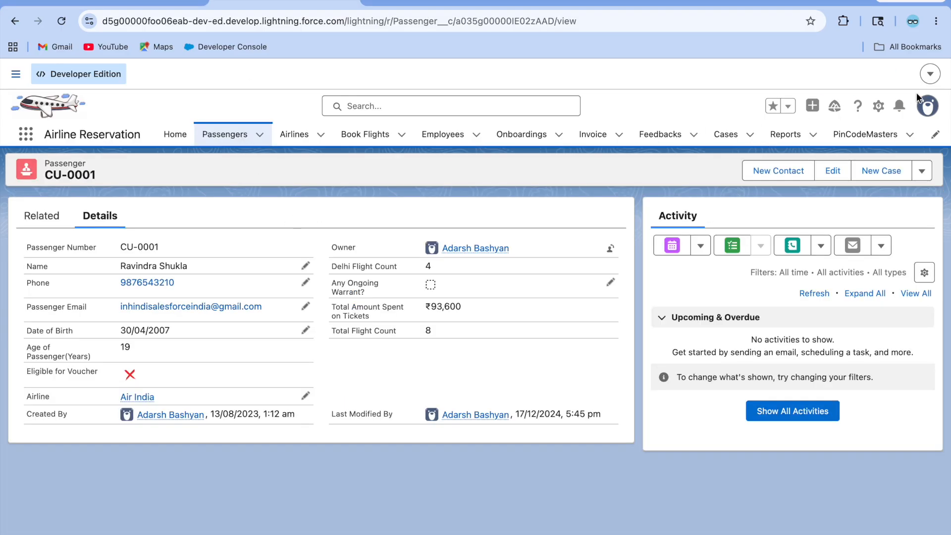
click(878, 106)
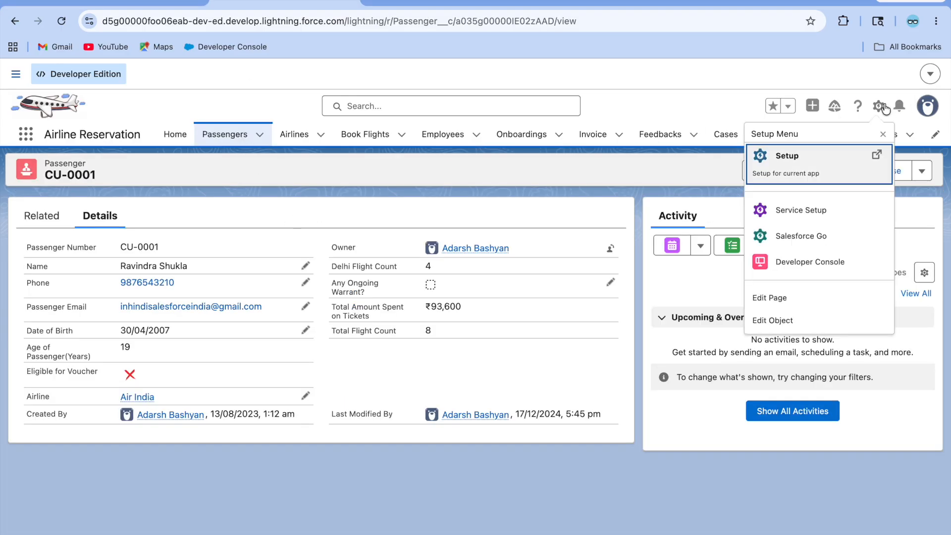
Step: Open the Passenger Record Page in the App Builder, show its Related tab, and search components for 'rel'
click(808, 296)
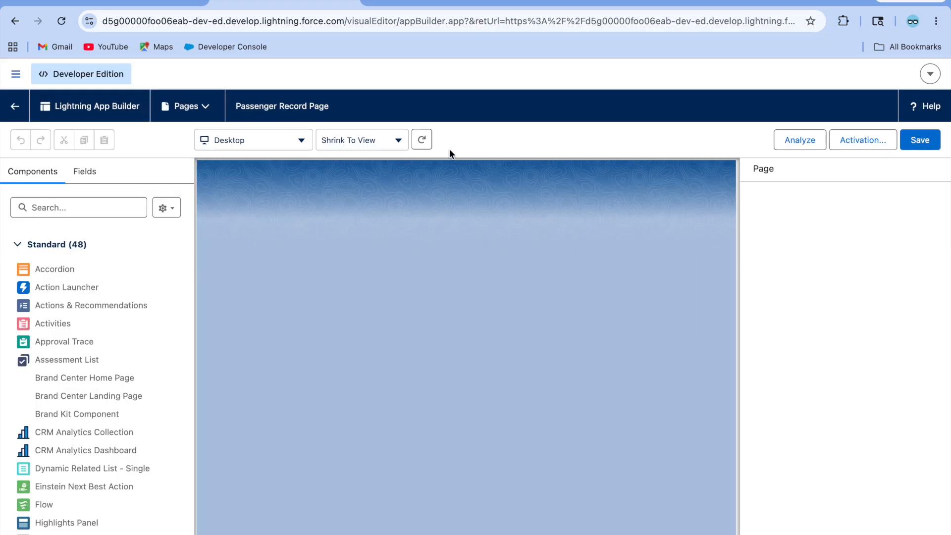
click(220, 210)
click(221, 209)
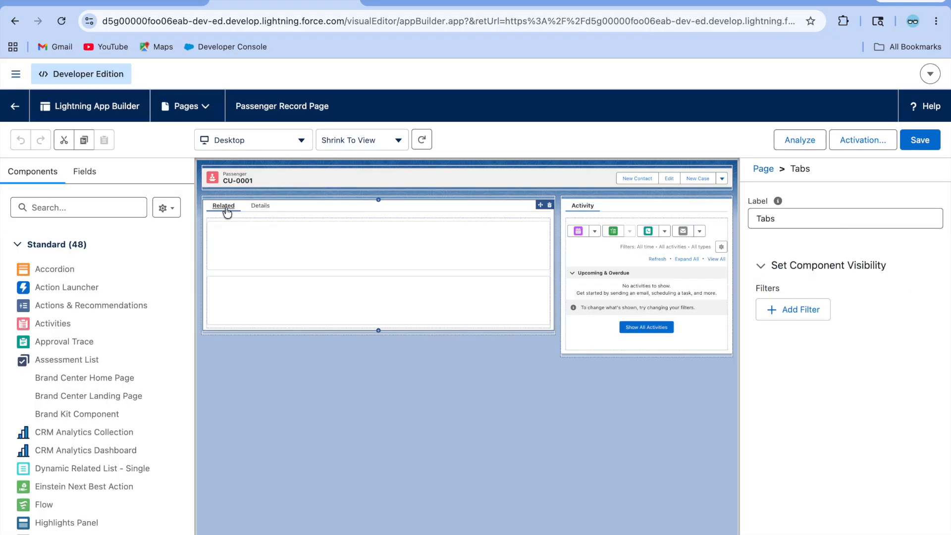
click(301, 271)
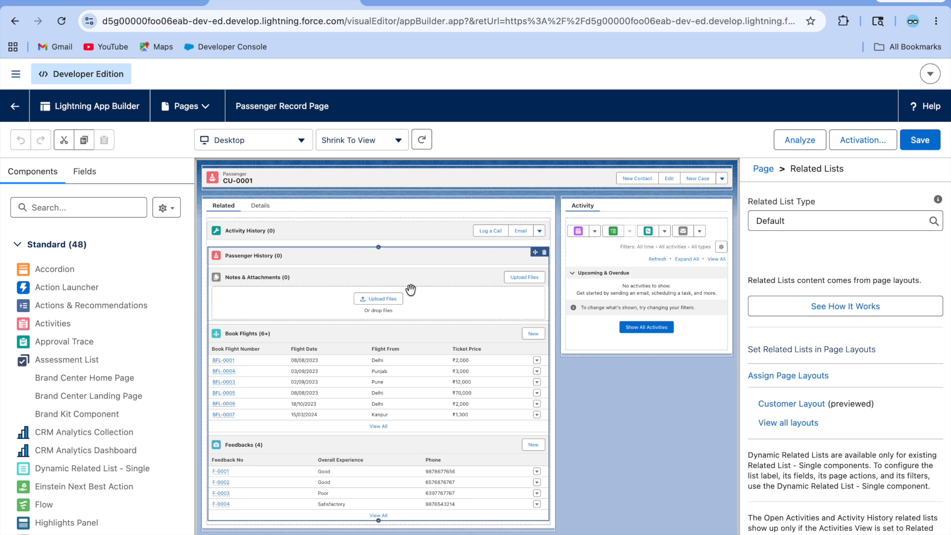
click(313, 232)
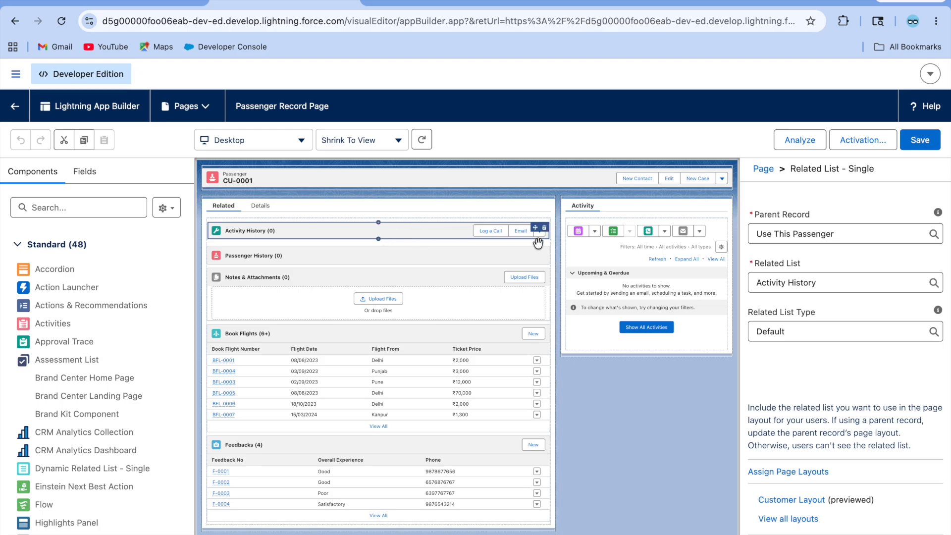
click(310, 293)
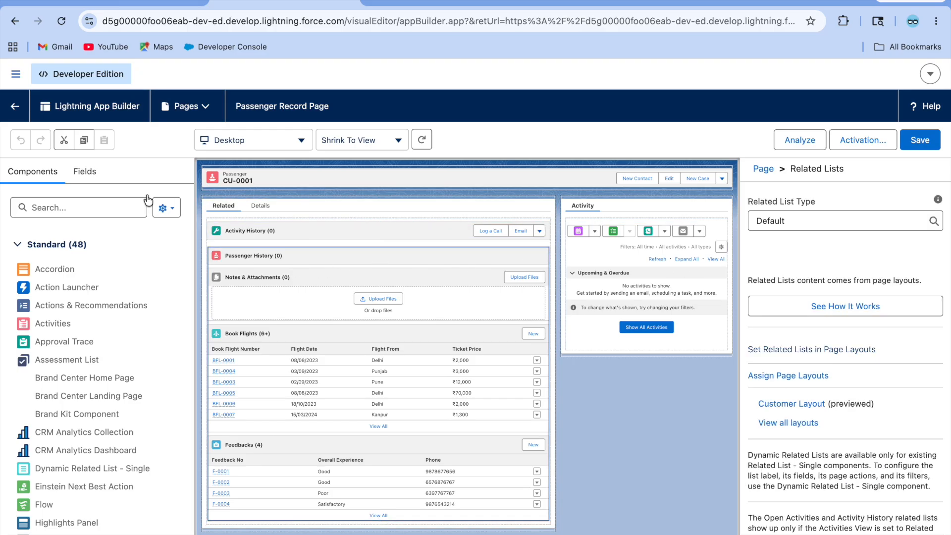
click(85, 208)
text(rel)
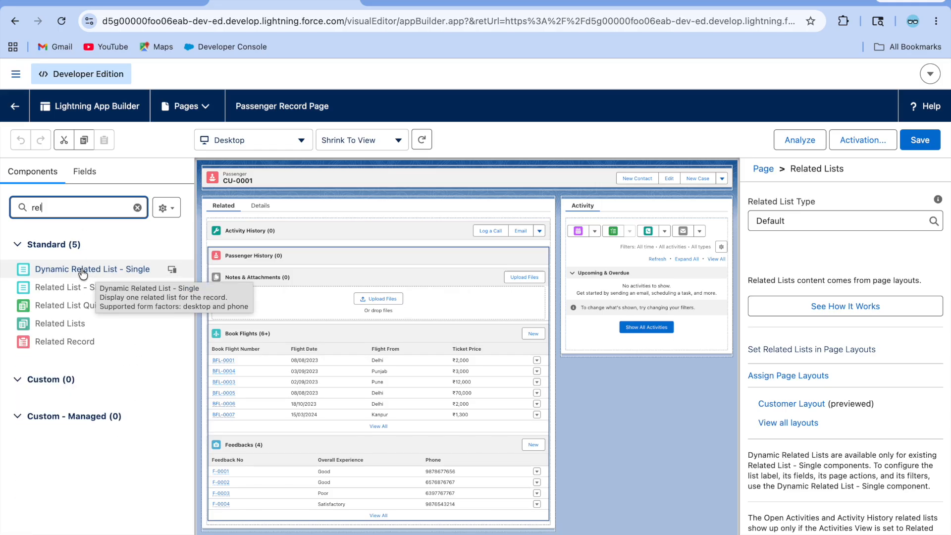
Step: Drop a Dynamic Related List - Single above Activity History, keeping Book Flights as its related list
click(83, 270)
click(655, 368)
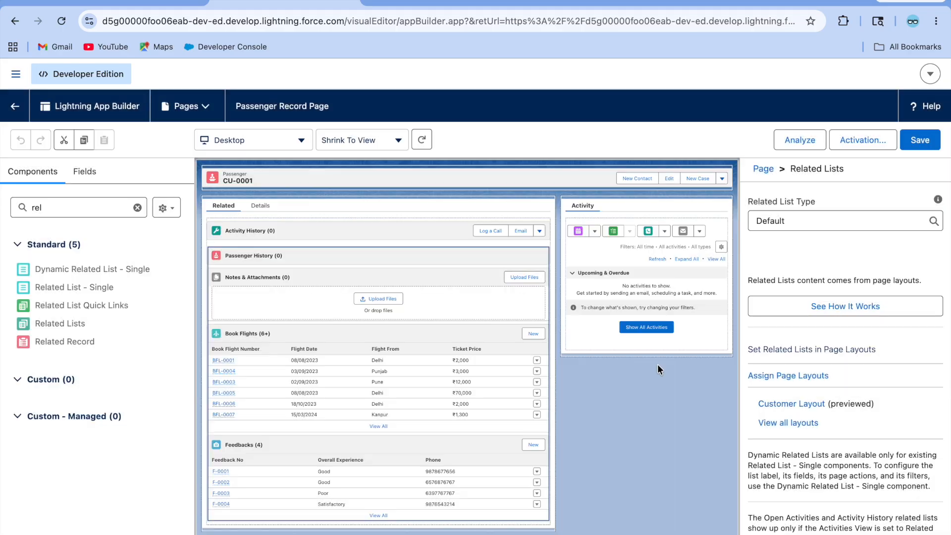
drag(63, 269, 258, 224)
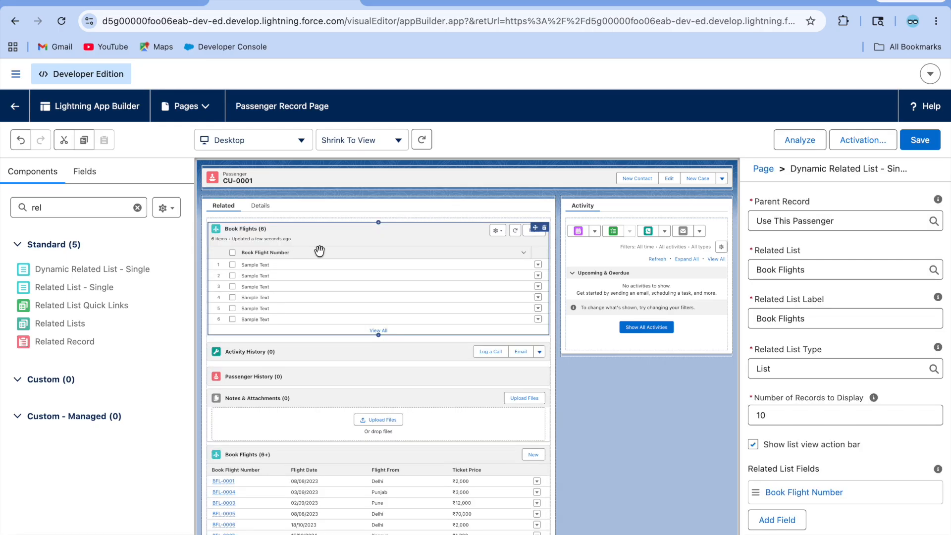
scroll(865, 458, down, 6)
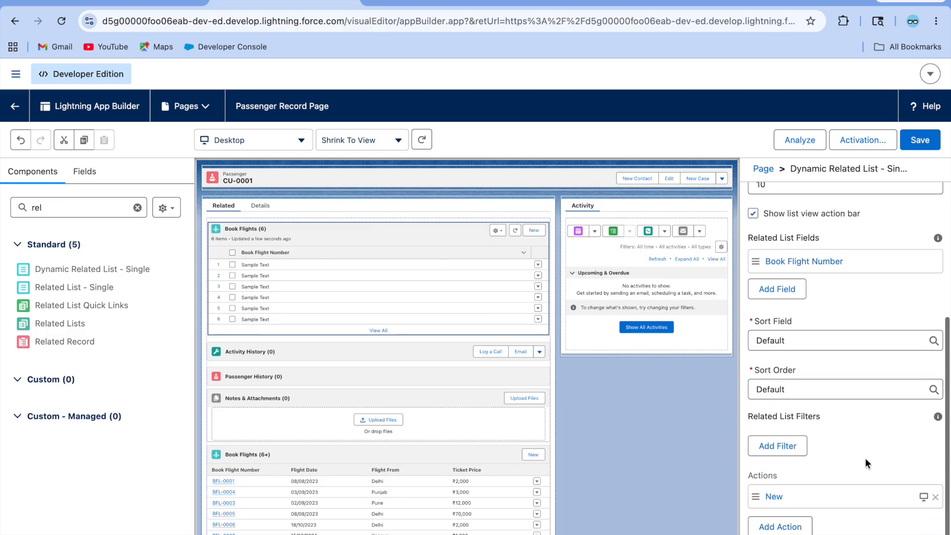
scroll(865, 458, up, 6)
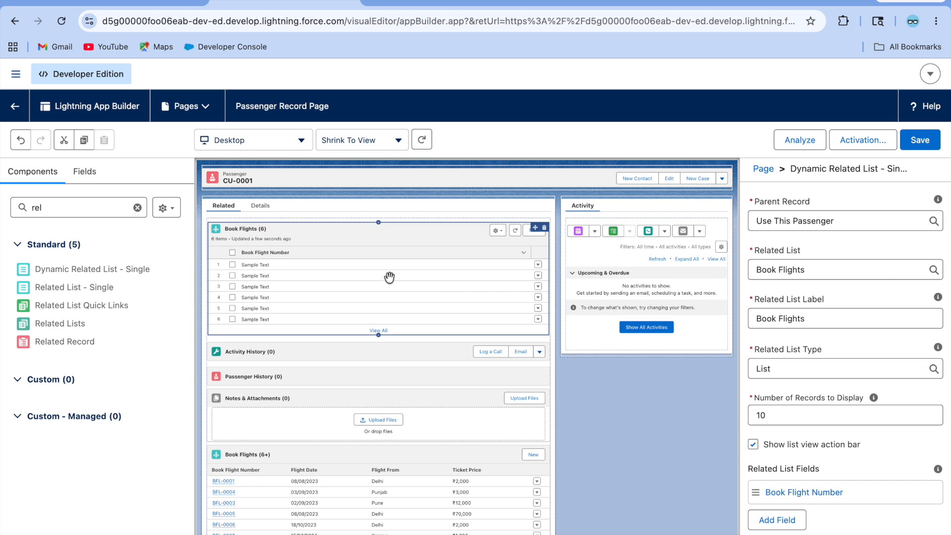
click(826, 273)
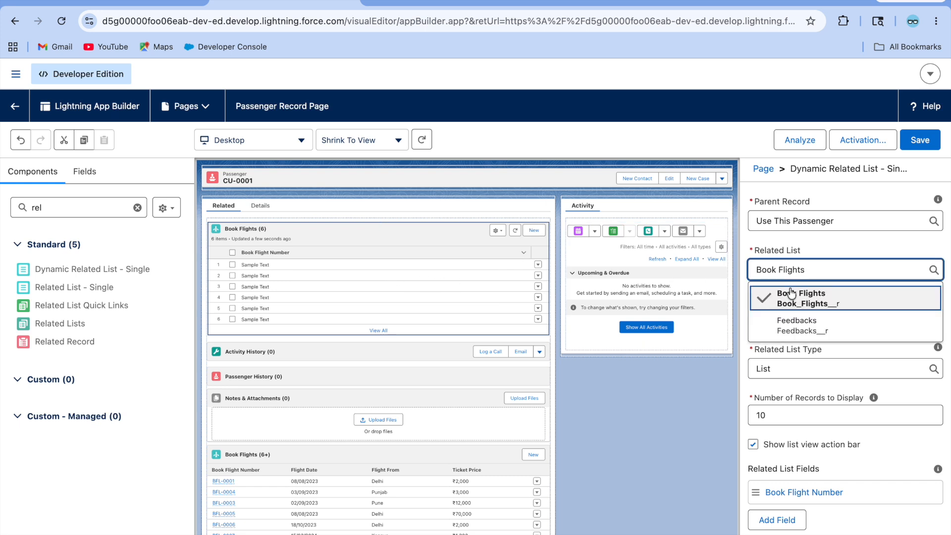
click(828, 251)
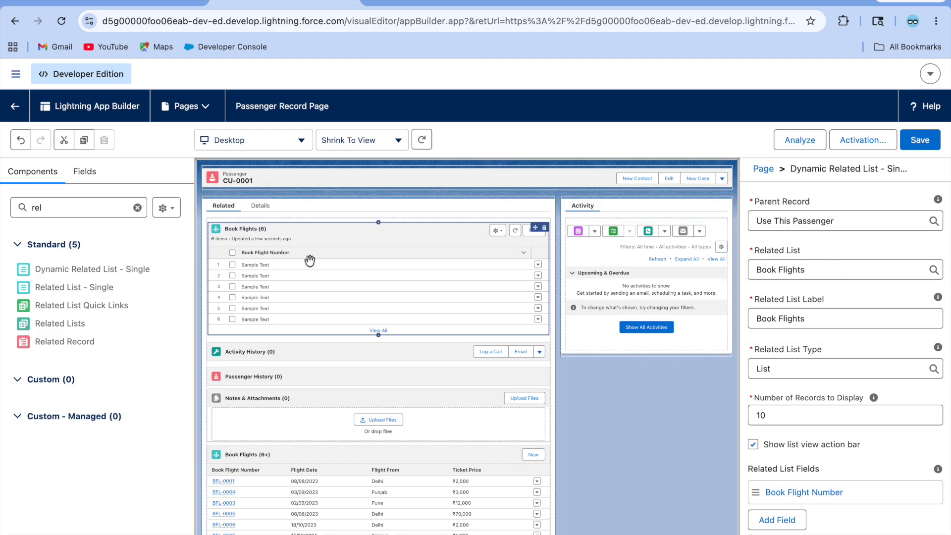
click(822, 265)
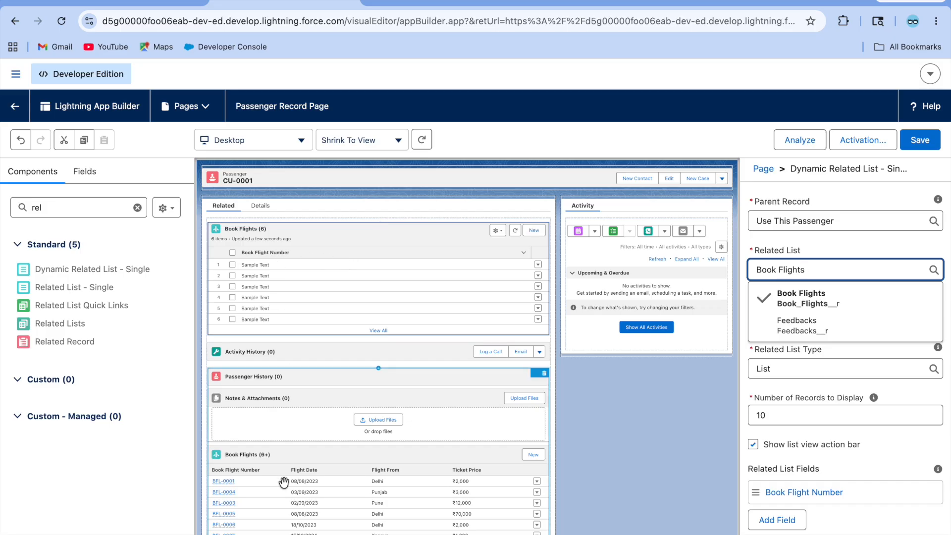
scroll(332, 453, down, 2)
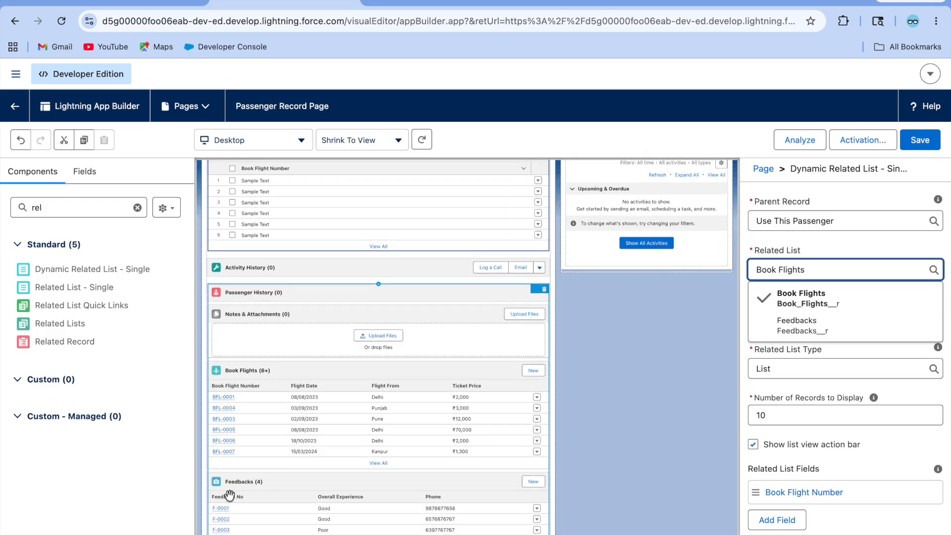
scroll(310, 463, up, 2)
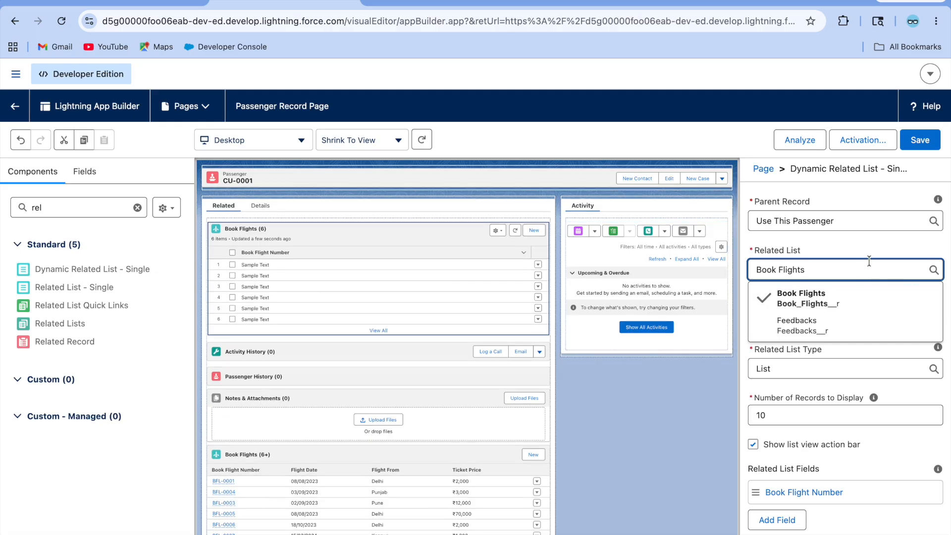
click(849, 243)
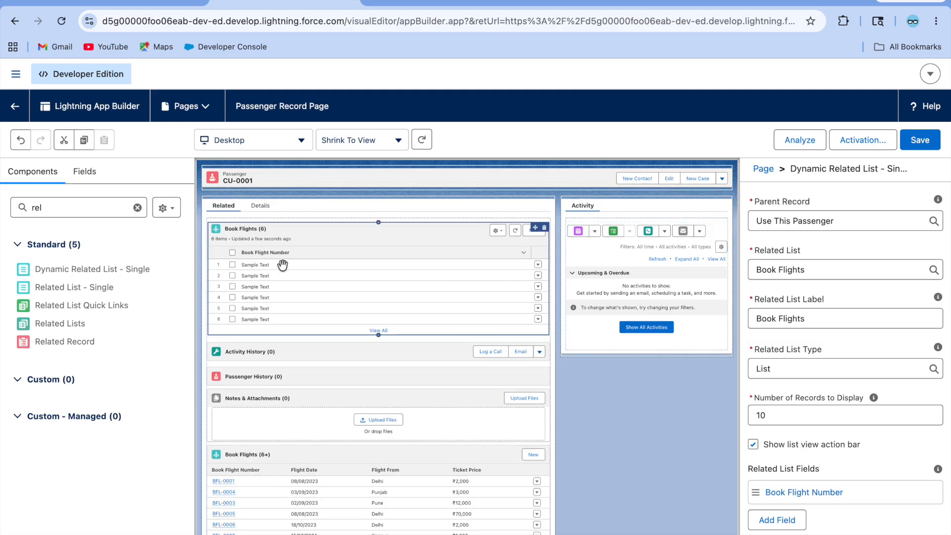
click(810, 365)
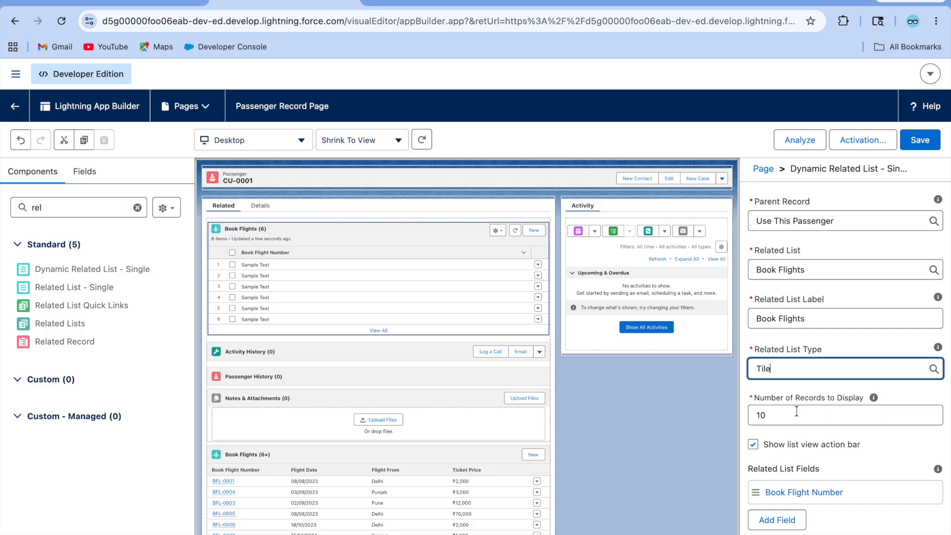
Step: Set the Book Flights list to List type showing 5 records, with the list view action bar kept on
click(787, 418)
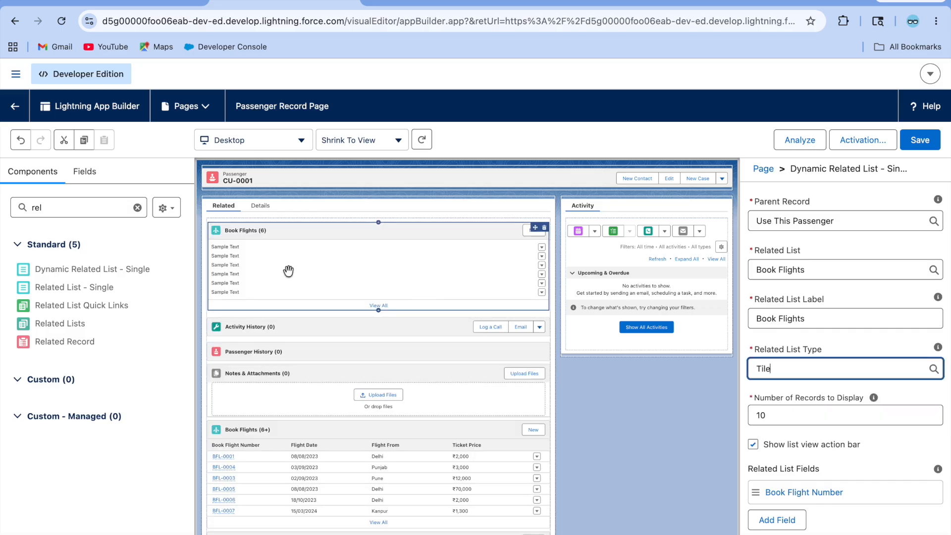
scroll(345, 429, down, 2)
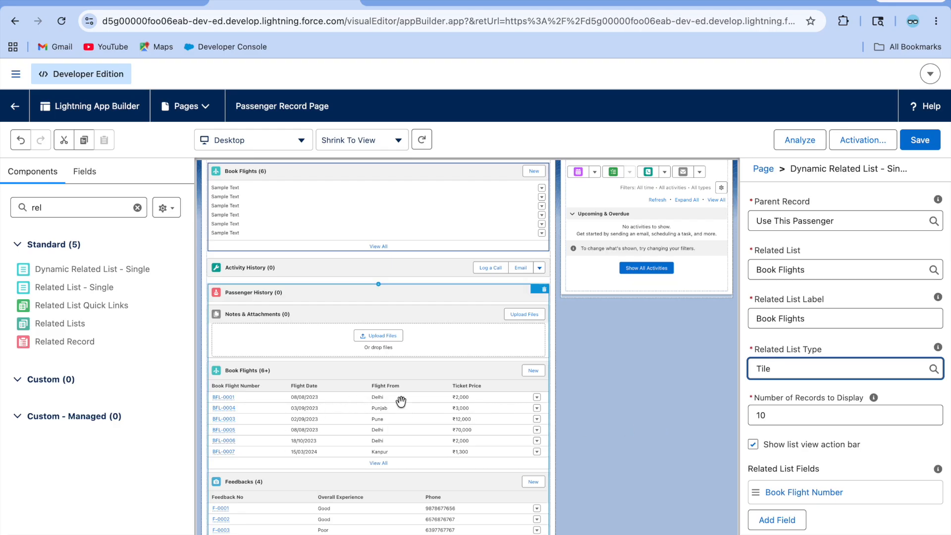
scroll(323, 403, up, 2)
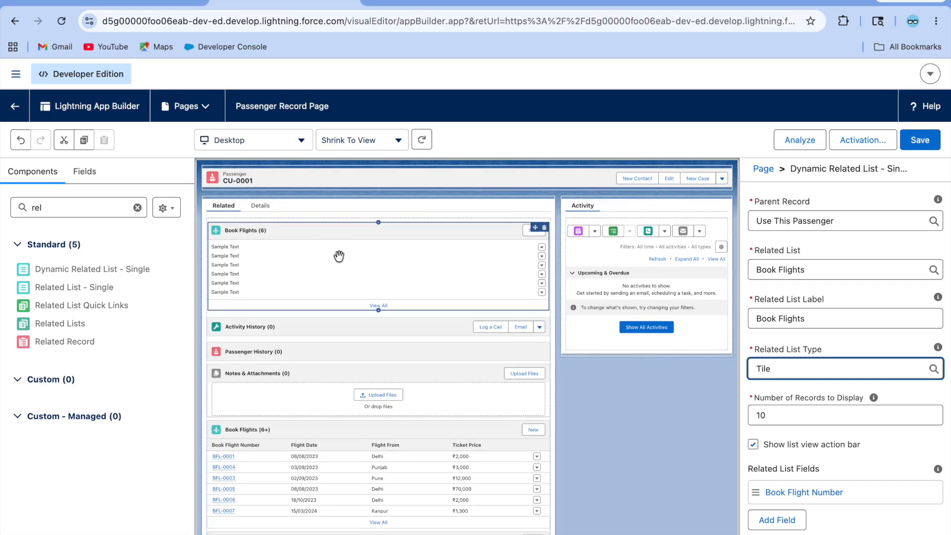
click(800, 365)
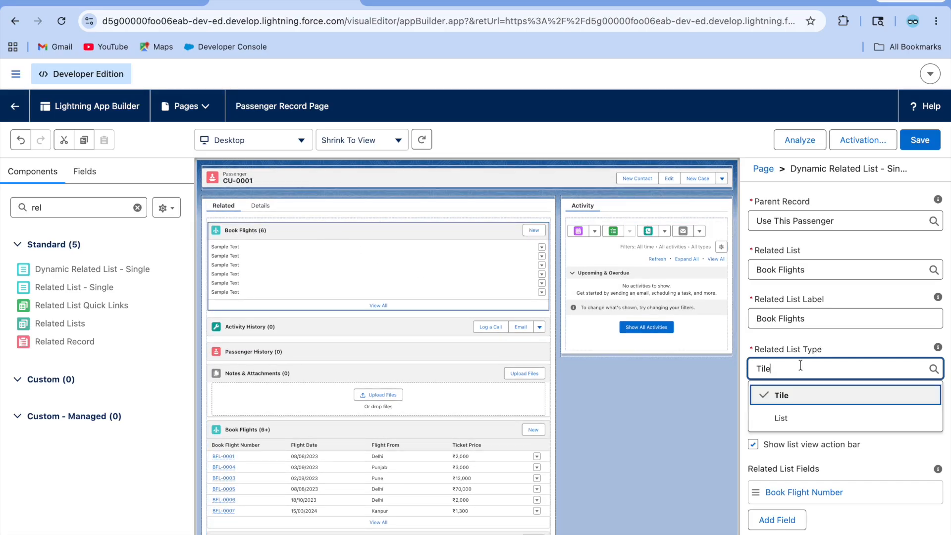
click(783, 418)
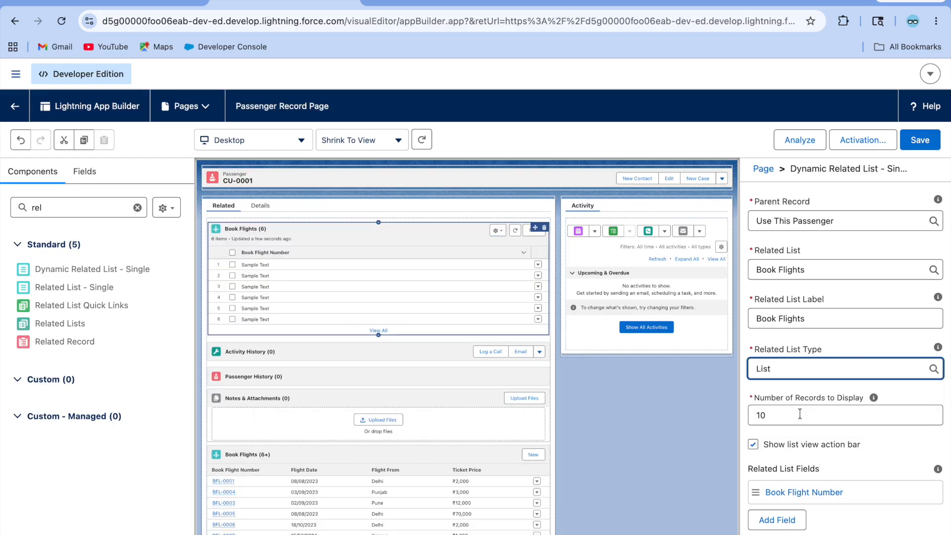
click(799, 414)
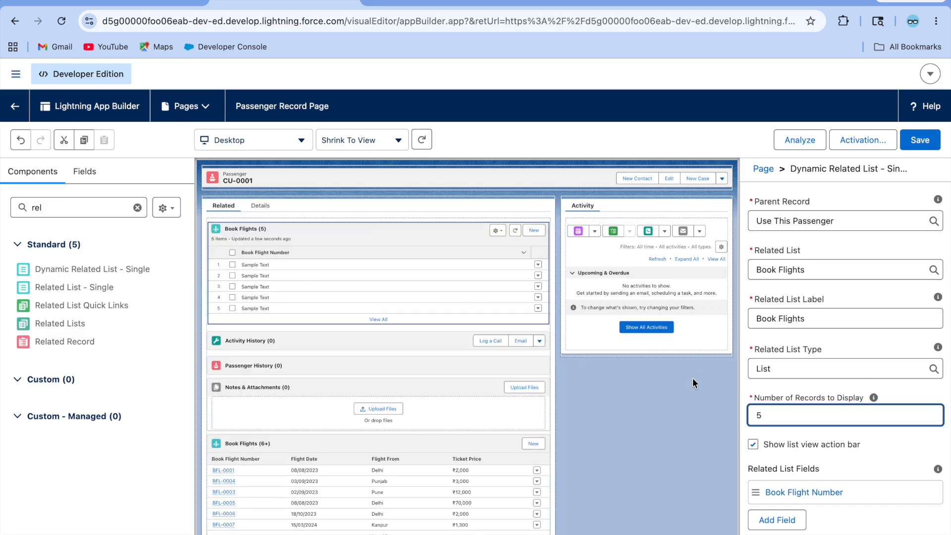
scroll(842, 456, down, 1)
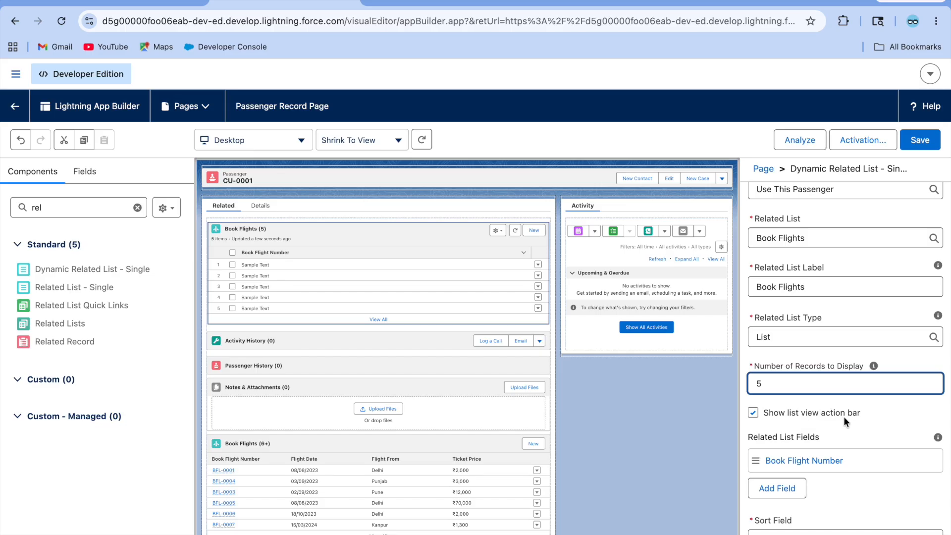
click(754, 412)
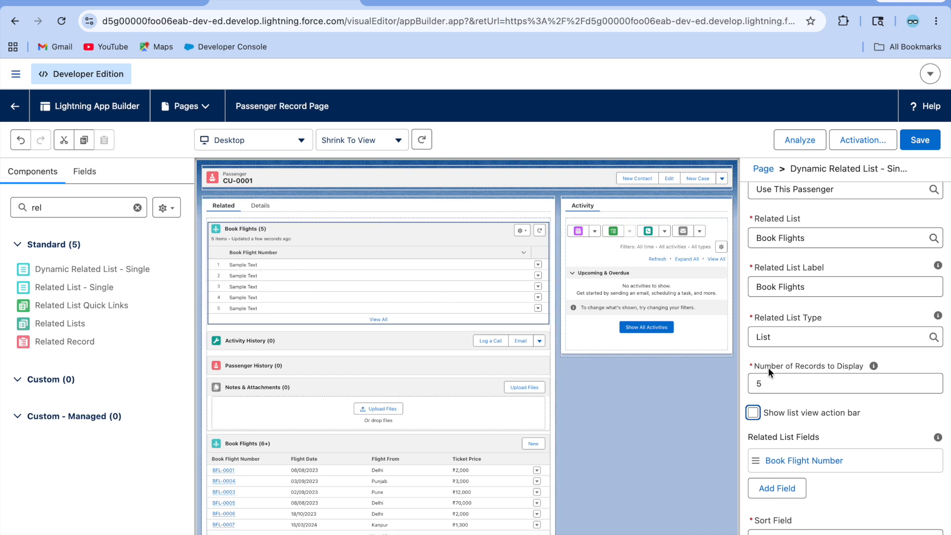
click(754, 412)
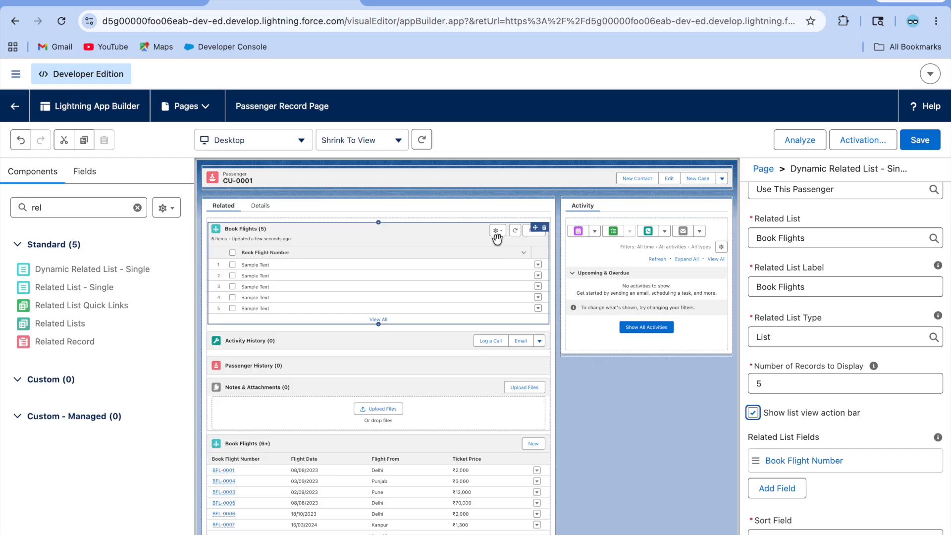
scroll(864, 433, down, 1)
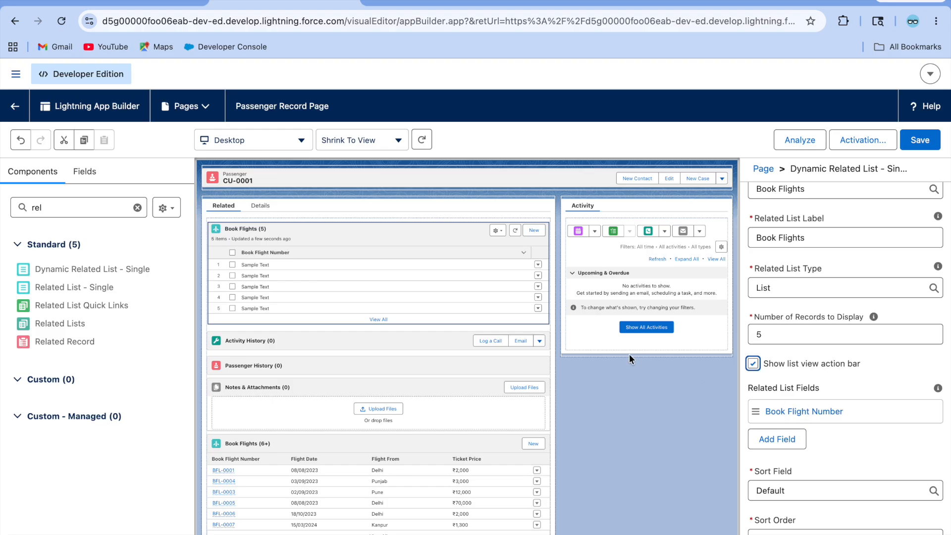
click(769, 440)
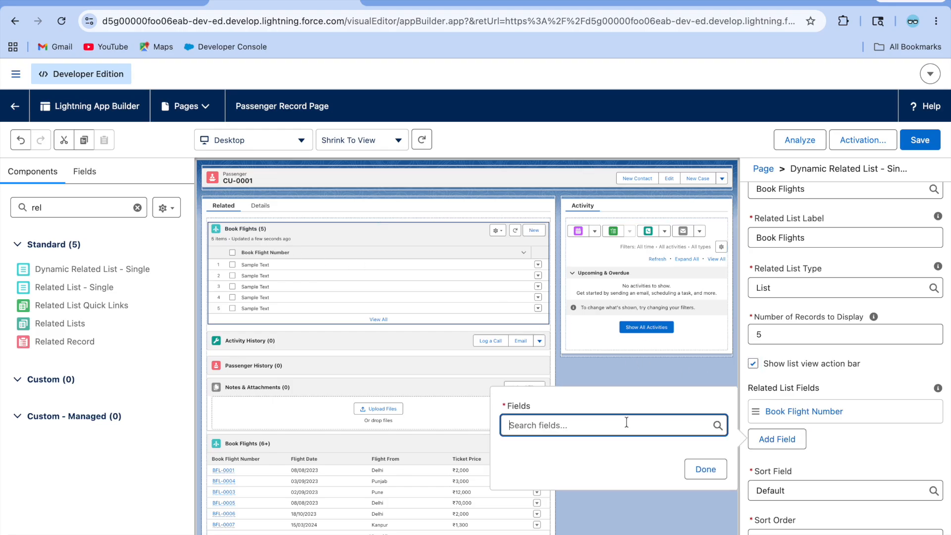
Step: Add Flight Date and Flight From as columns in the Book Flights list
click(575, 420)
text(fl)
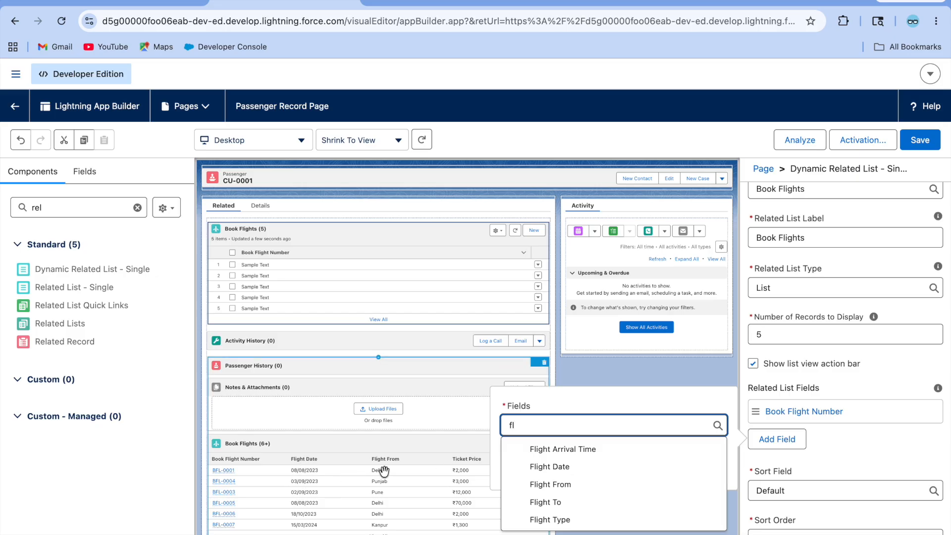
click(558, 466)
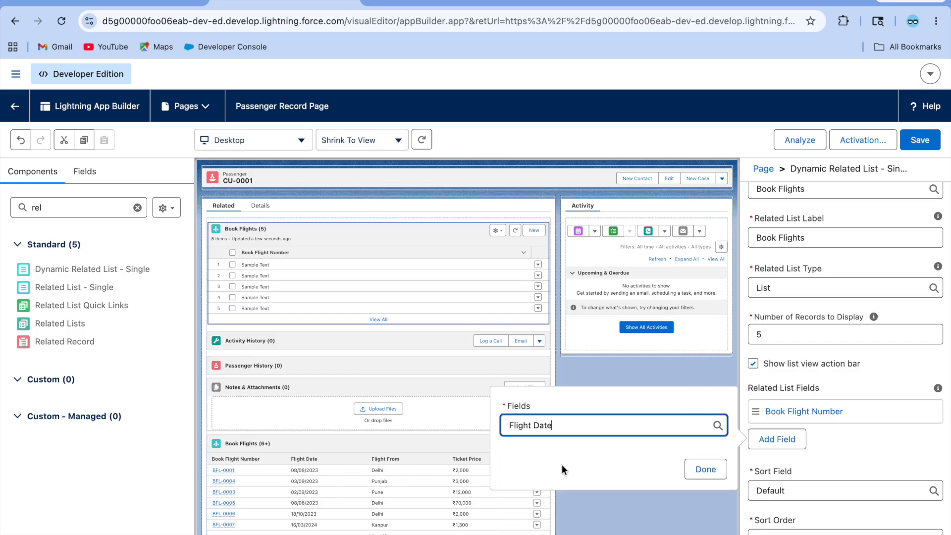
click(705, 469)
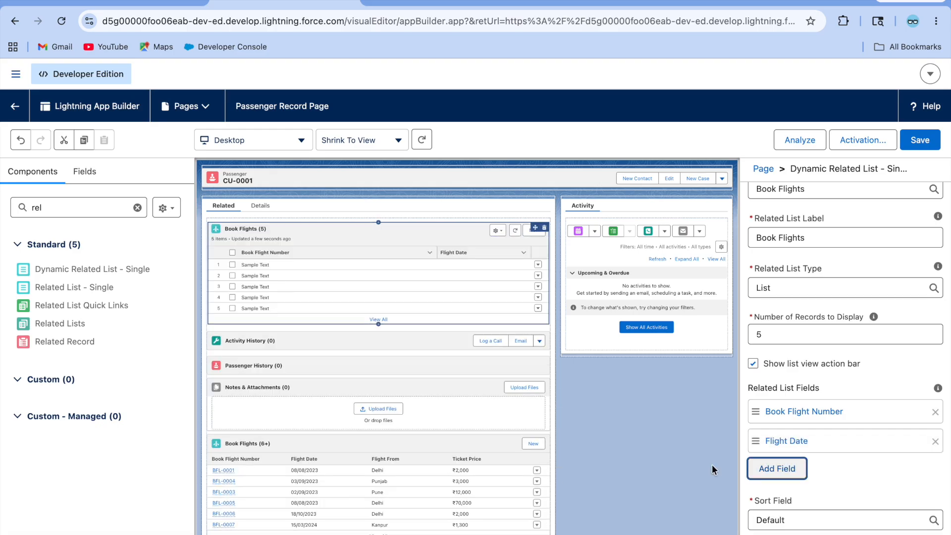
click(788, 463)
click(620, 451)
text(f)
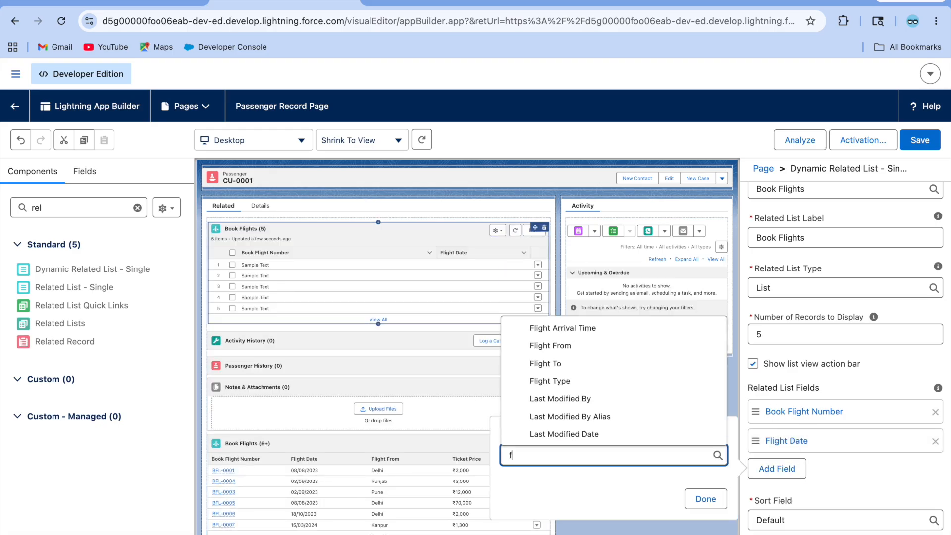
text(li)
click(540, 401)
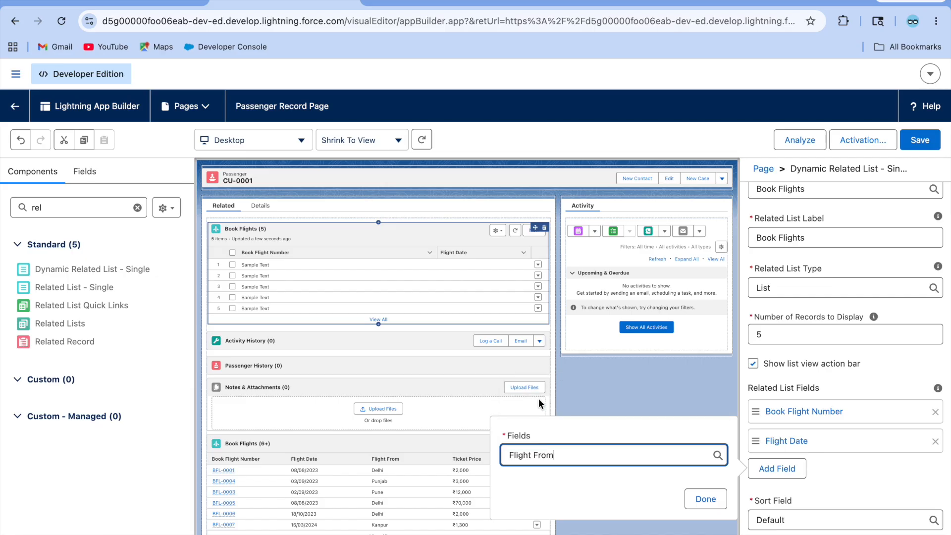
click(705, 499)
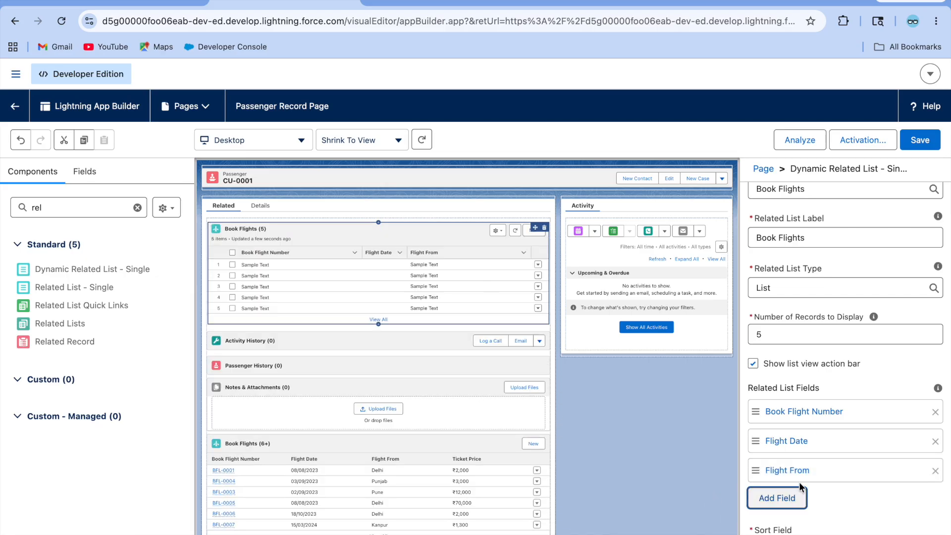
Step: Add Flight To and Ticket Price as further Book Flights columns
click(789, 501)
text(fli)
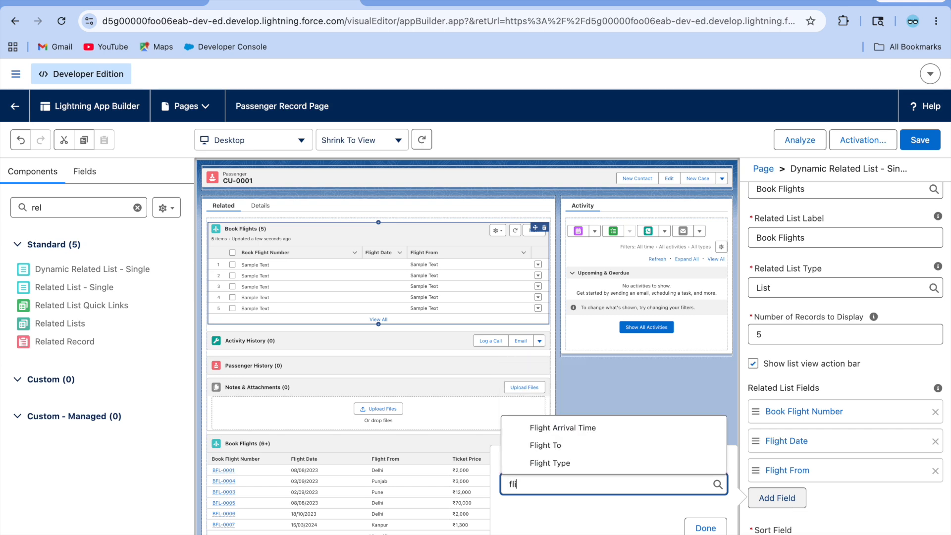
click(624, 445)
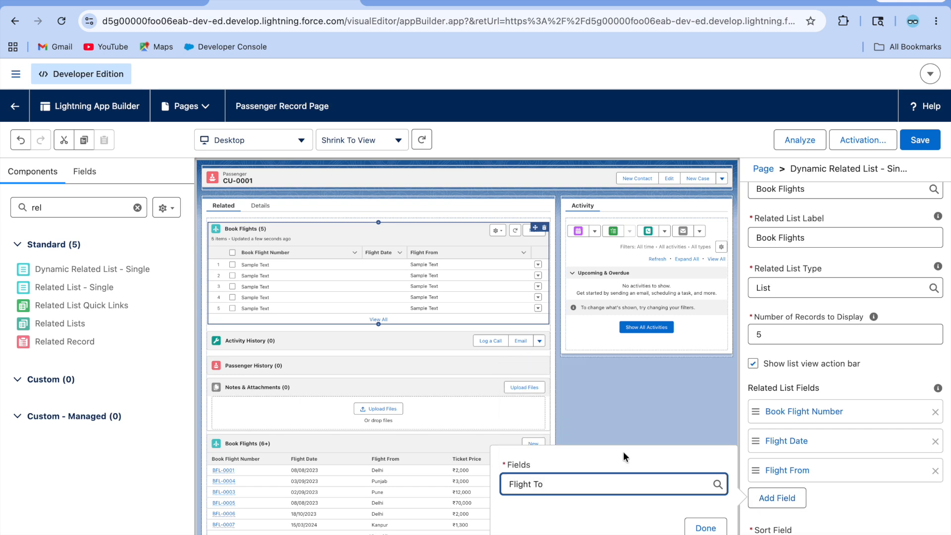
click(702, 527)
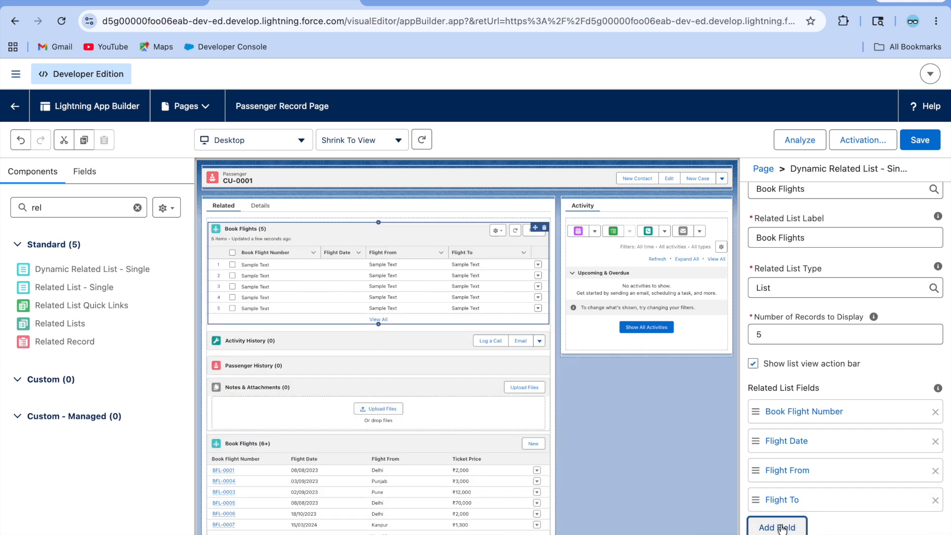
click(782, 527)
text(tick)
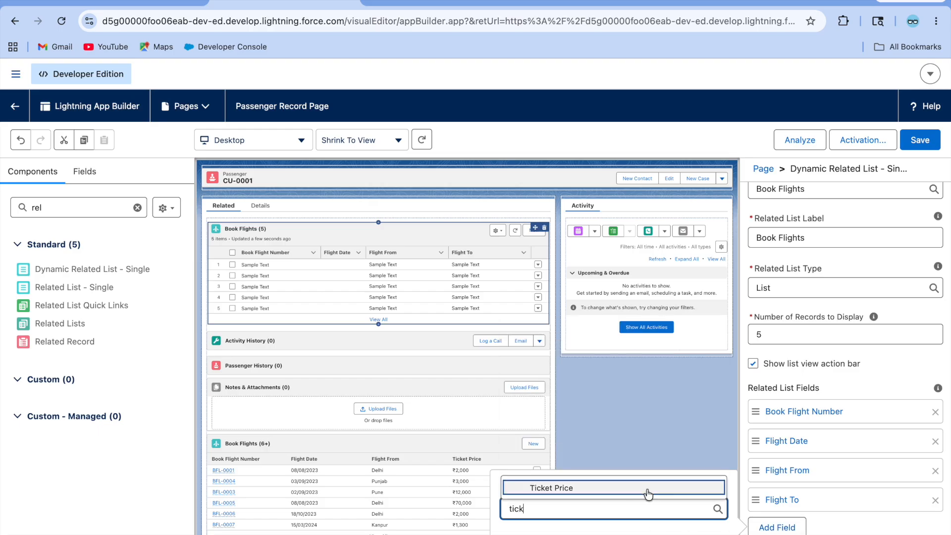
click(610, 493)
click(711, 534)
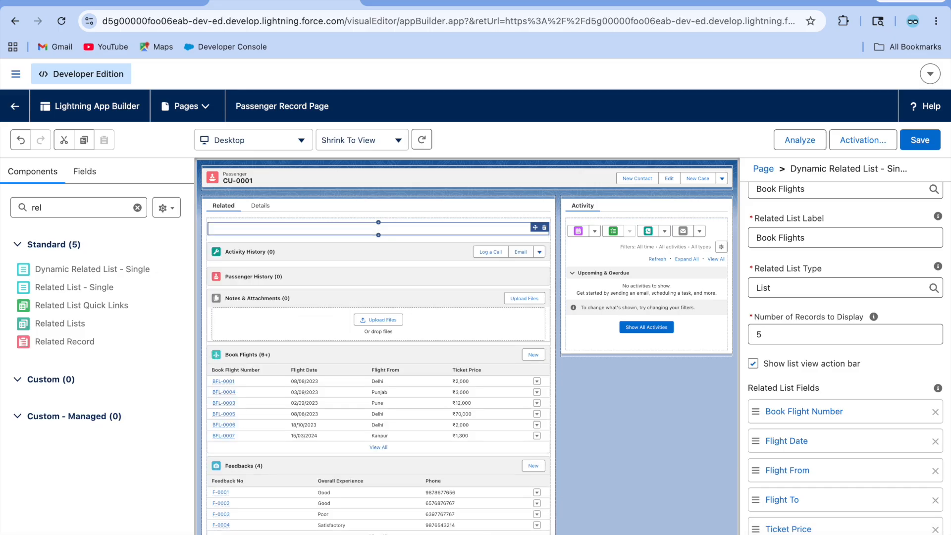
scroll(844, 386, down, 1)
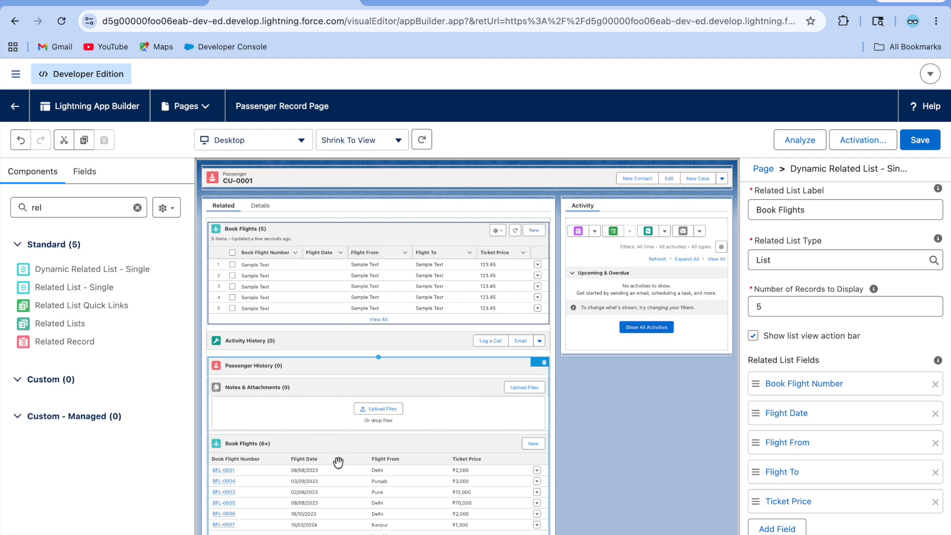
Step: Inspect the Book Flights related-list columns in Customer Layout, then return to the Passenger Record Page in App Builder
click(429, 7)
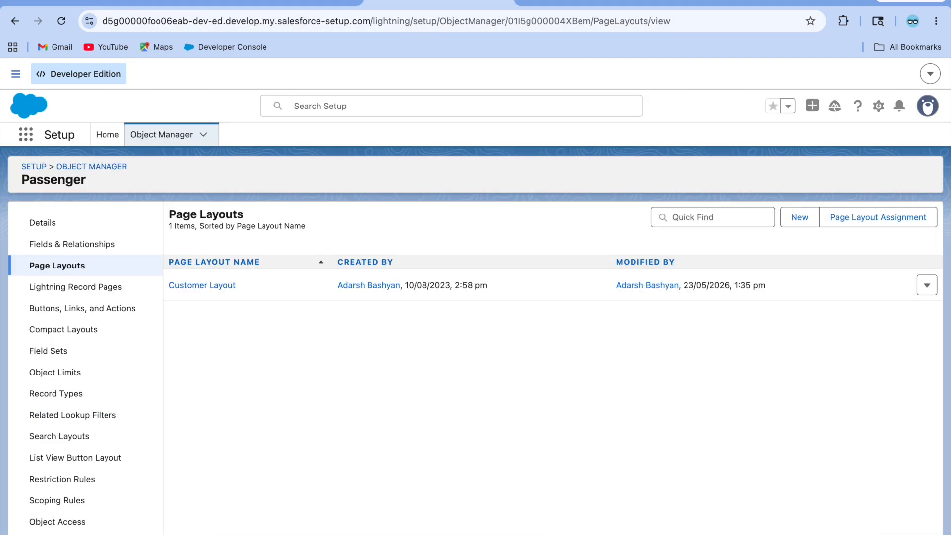
click(219, 285)
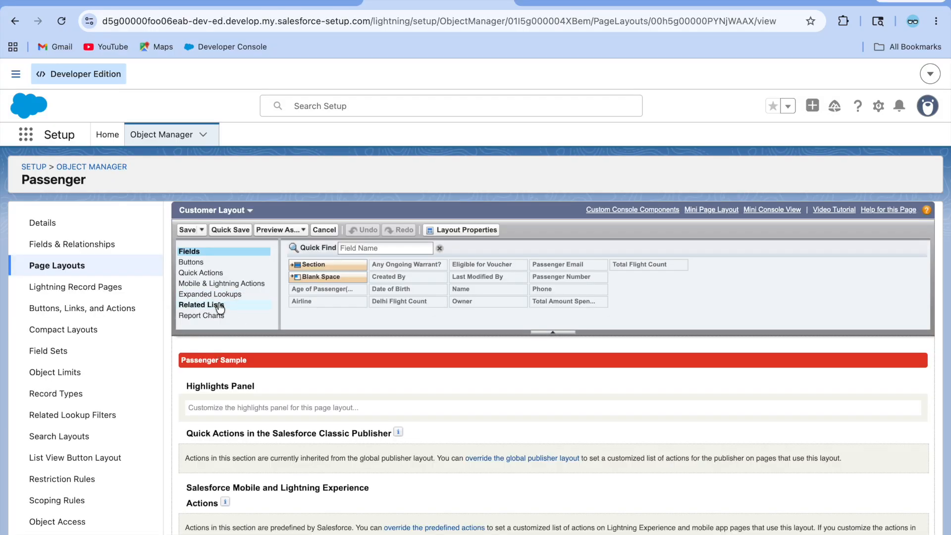
click(218, 305)
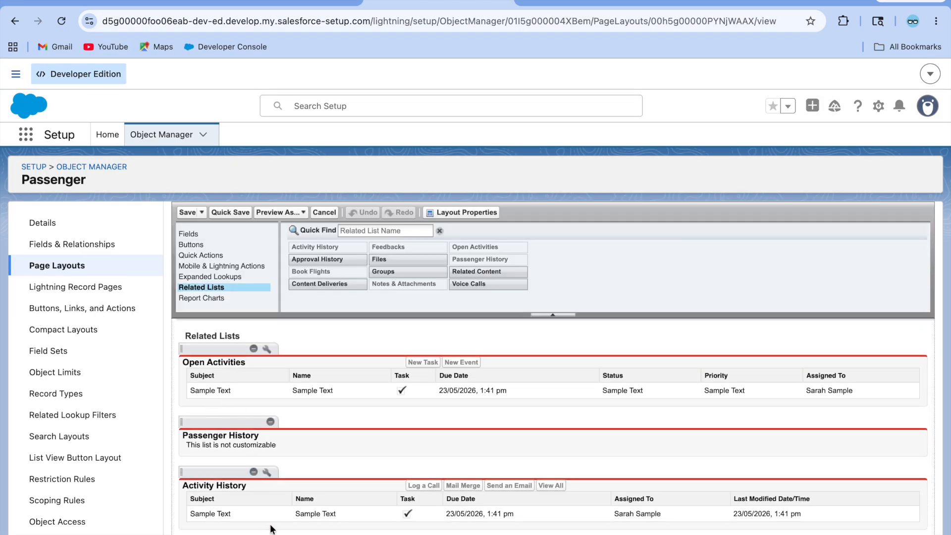
scroll(275, 453, down, 3)
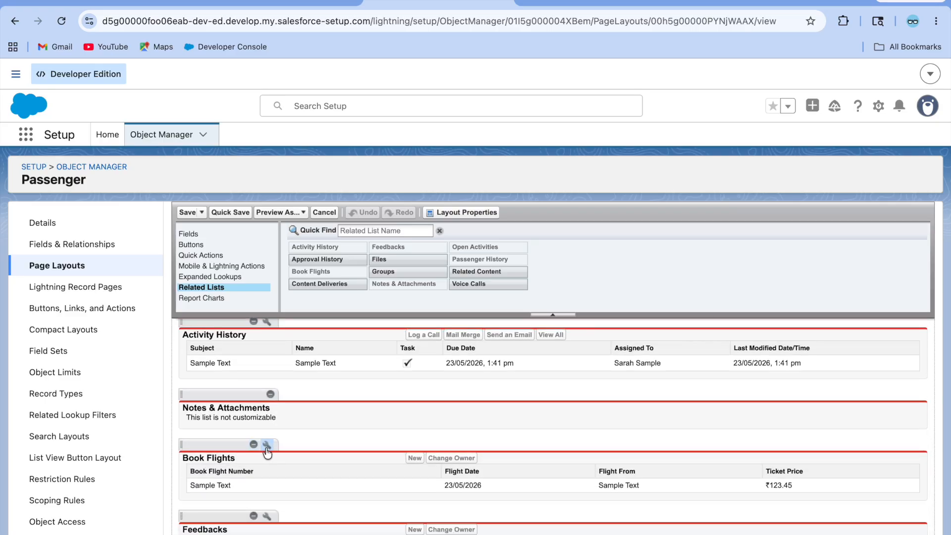
click(266, 447)
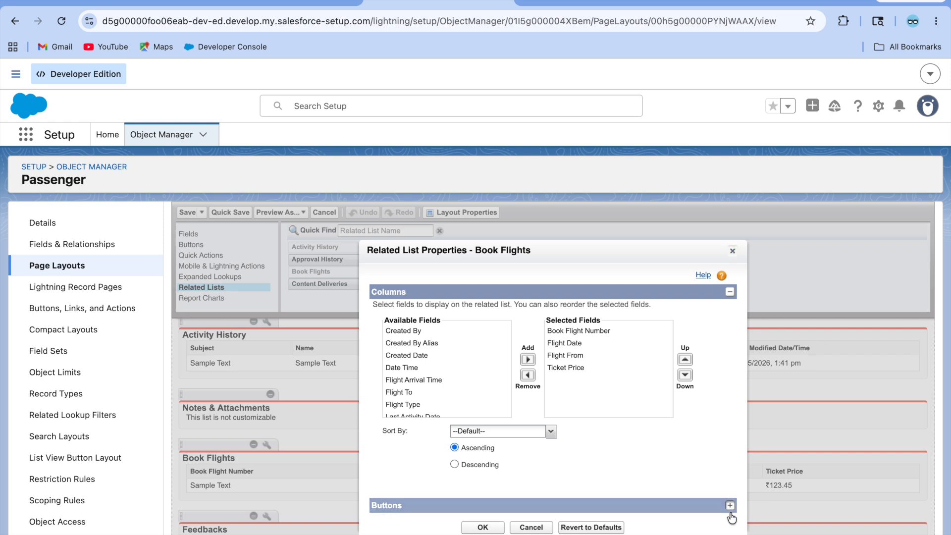
click(734, 252)
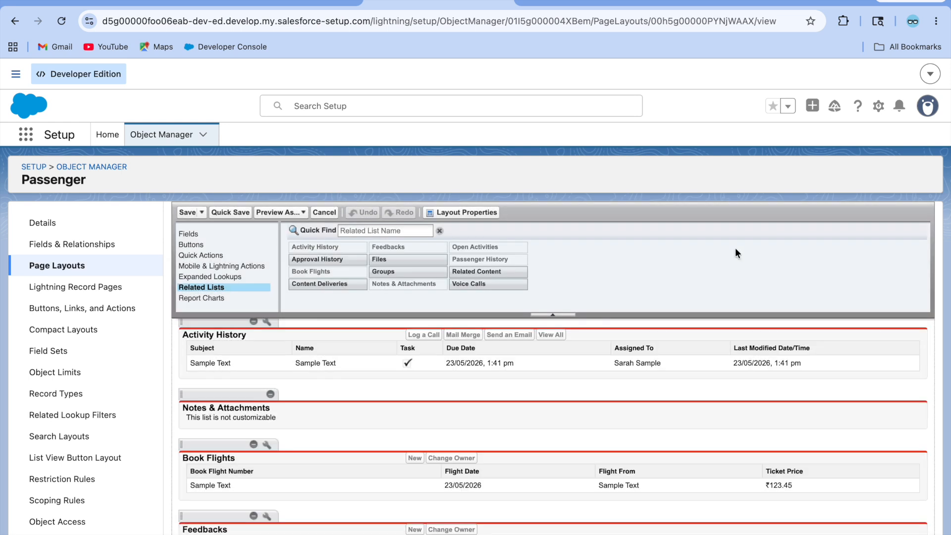
click(73, 264)
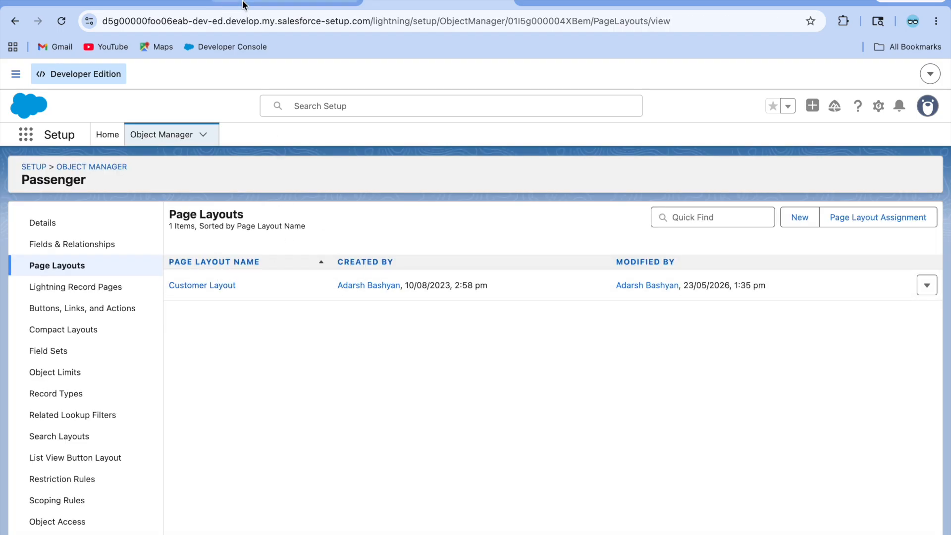
click(285, 9)
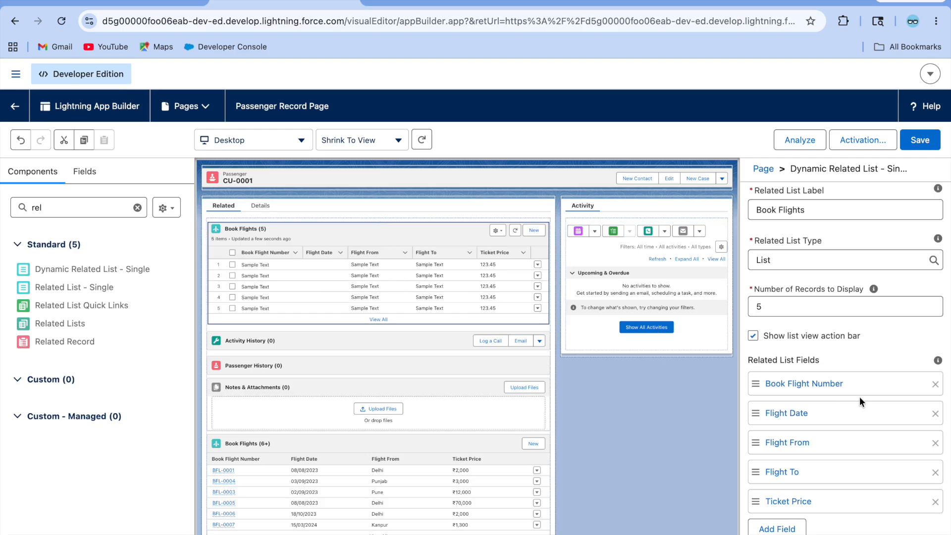
Step: Keep the Book Flights Sort Field and Sort Order at Default and begin a new related-list filter
scroll(860, 396, down, 4)
scroll(842, 386, down, 1)
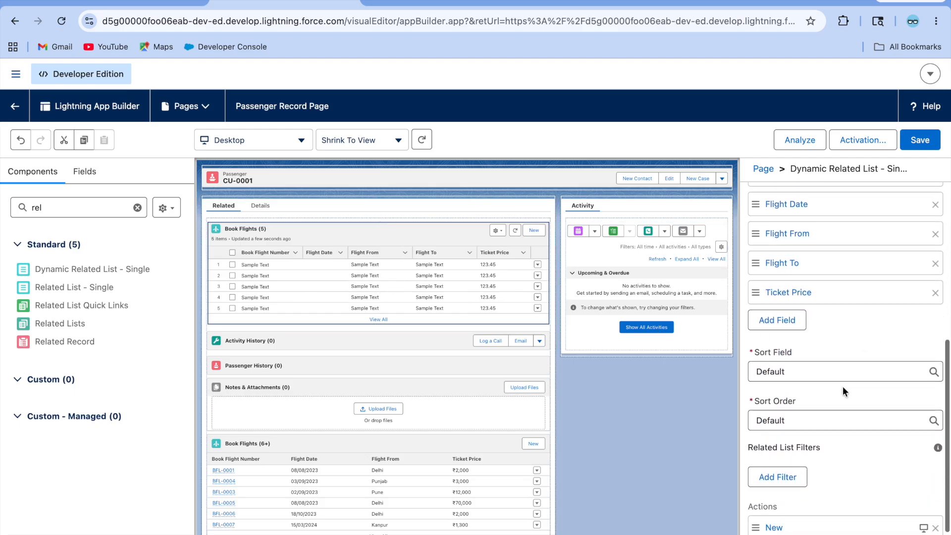
click(804, 374)
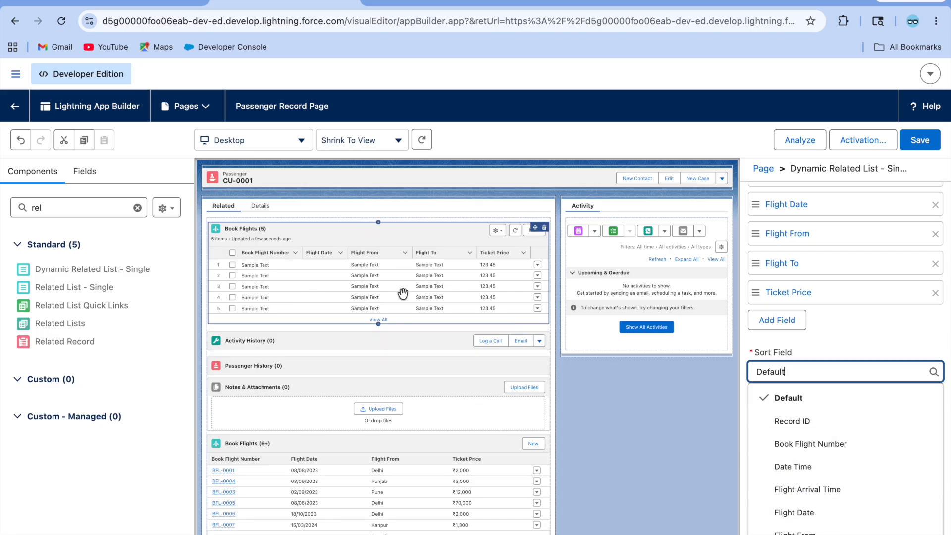
click(894, 335)
scroll(837, 441, down, 3)
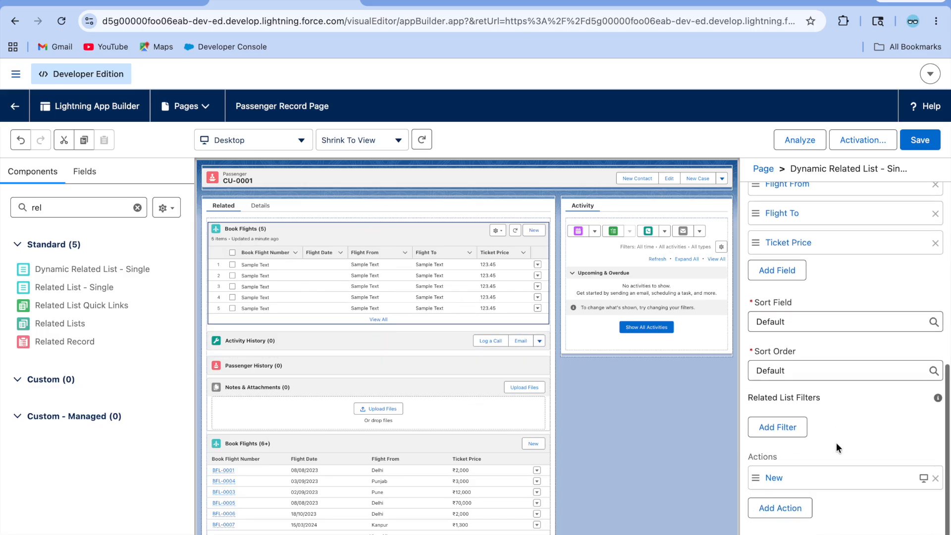
click(790, 336)
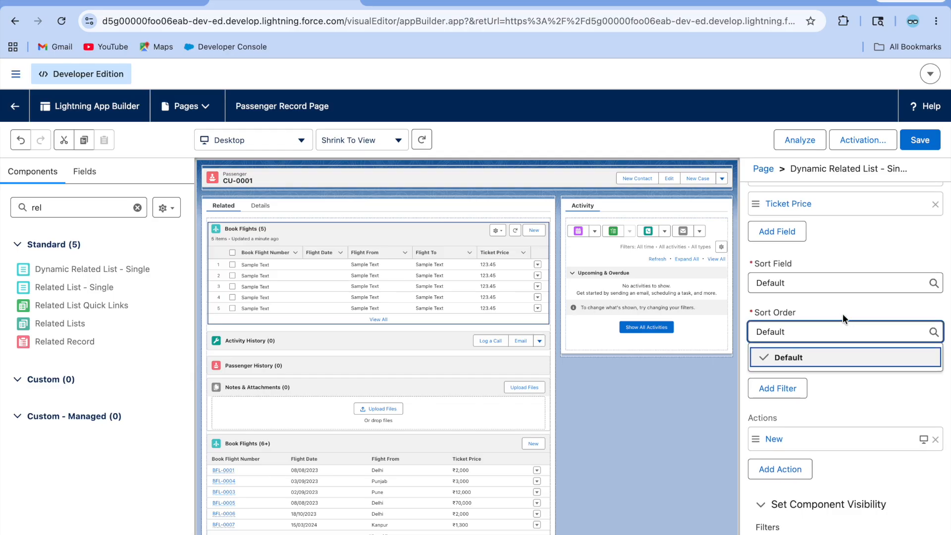
click(828, 310)
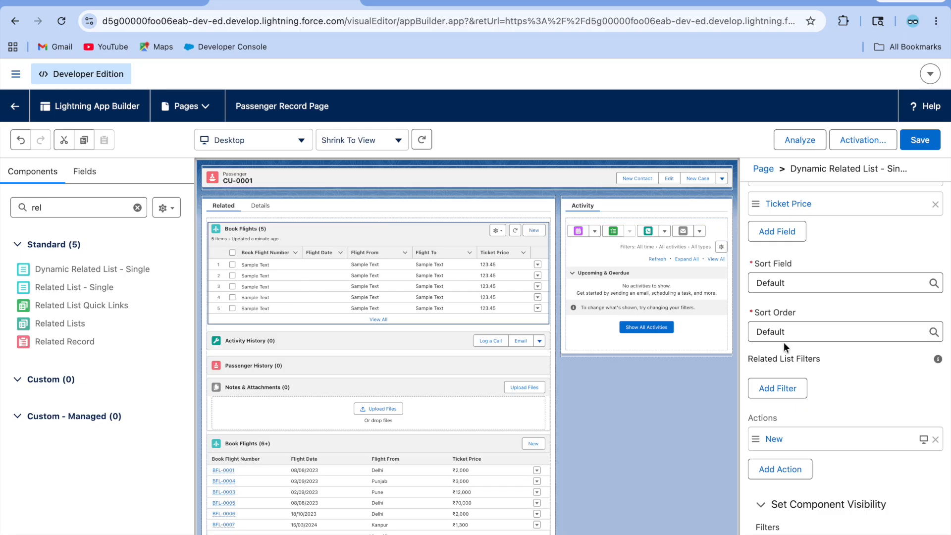
click(788, 388)
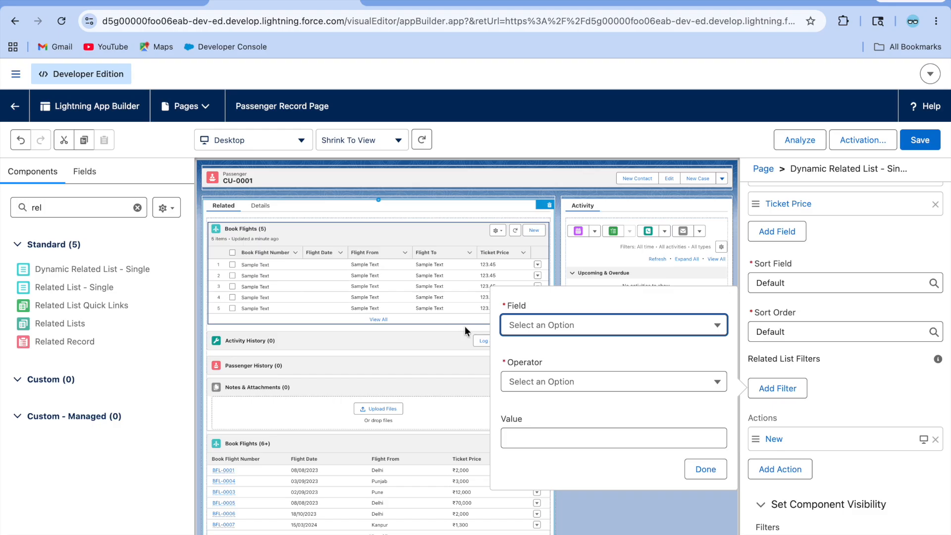
Step: Add a Book Flights filter: Flight From equals Delhi
click(569, 327)
scroll(579, 426, down, 2)
click(571, 436)
click(577, 381)
click(560, 448)
click(560, 446)
text(Delhi)
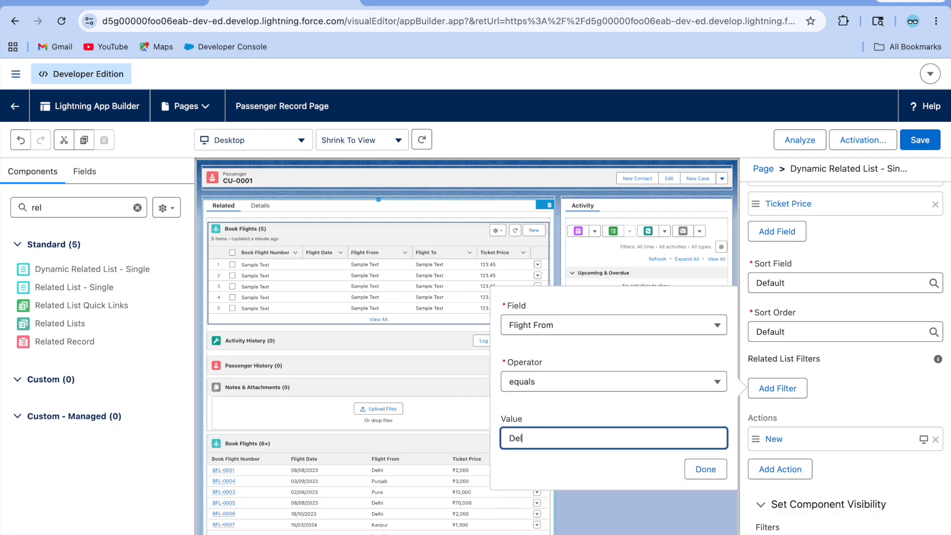
click(706, 469)
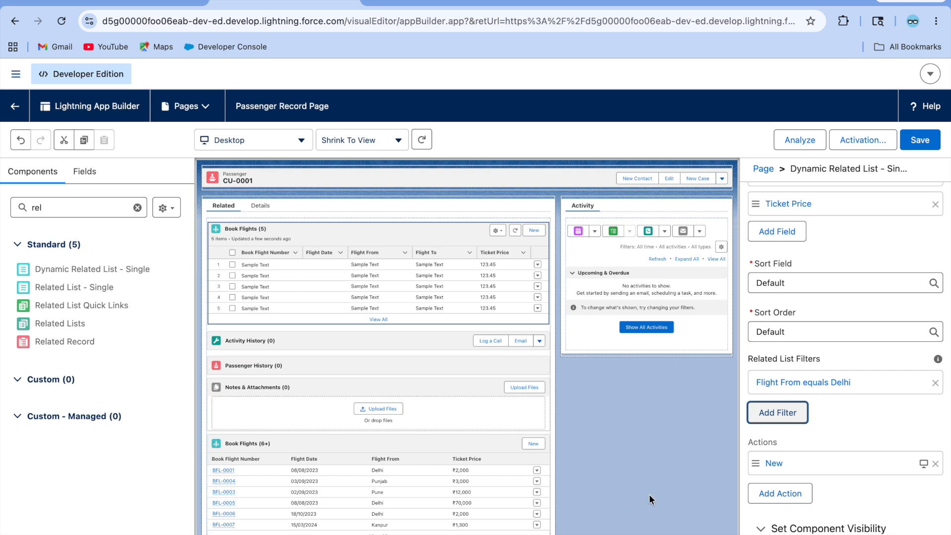
click(865, 426)
scroll(865, 426, down, 1)
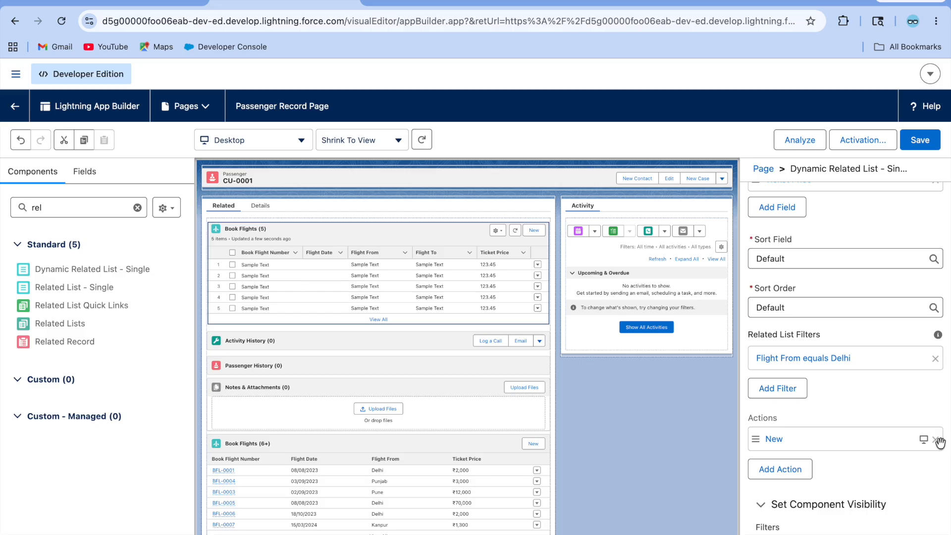
Step: Add the standard Change Owner action to the Book Flights related list's actions
click(793, 469)
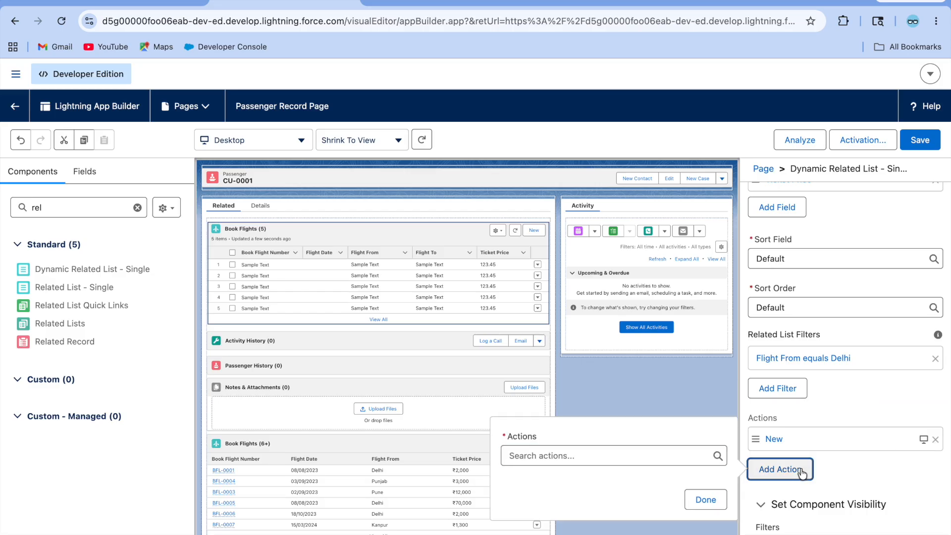
click(605, 457)
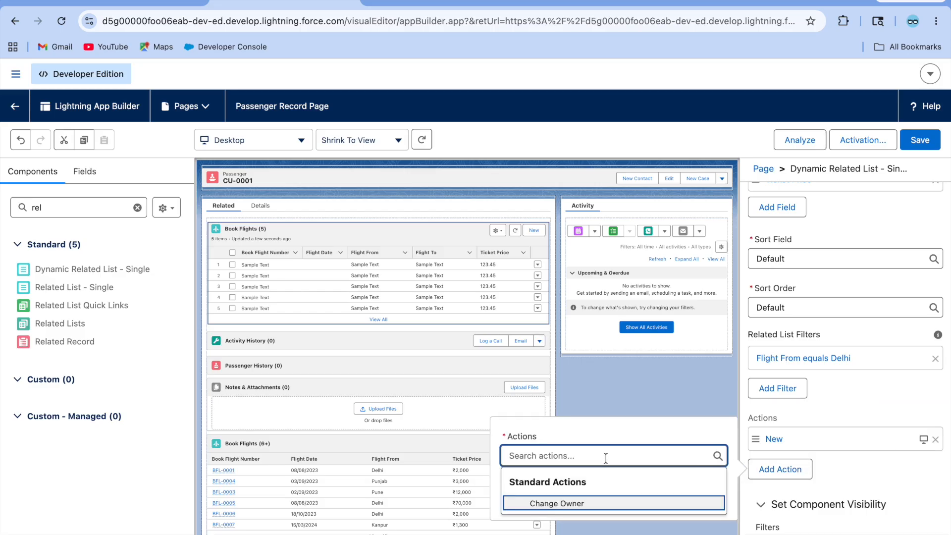
click(582, 503)
click(719, 503)
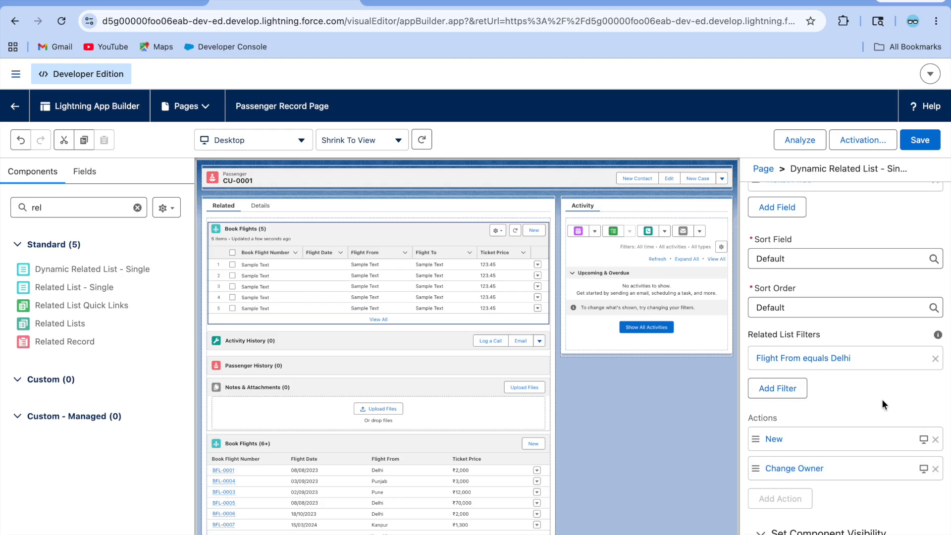
scroll(846, 456, down, 1)
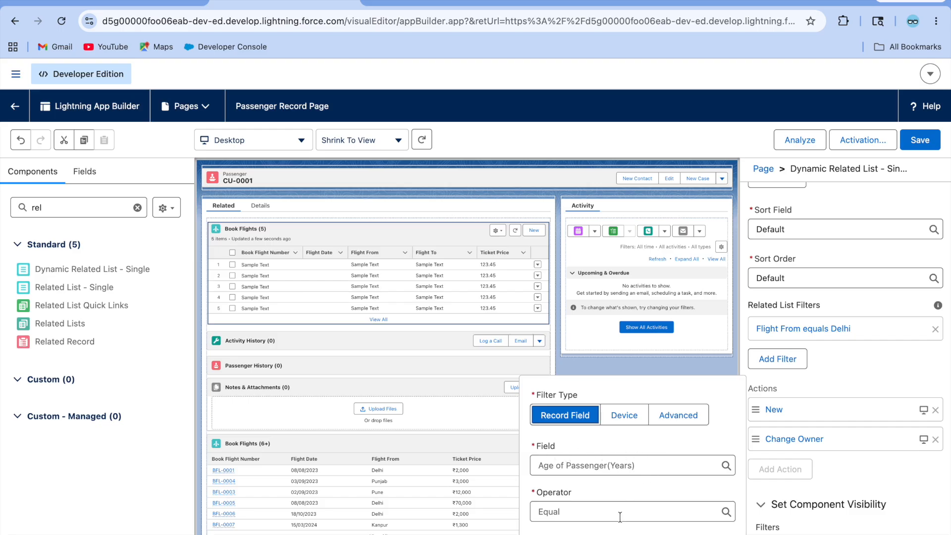
Step: Set the visibility filter to Age of Passenger(Years) Greater Than 18, save the page, and go back to CU-0001
scroll(655, 489, down, 1)
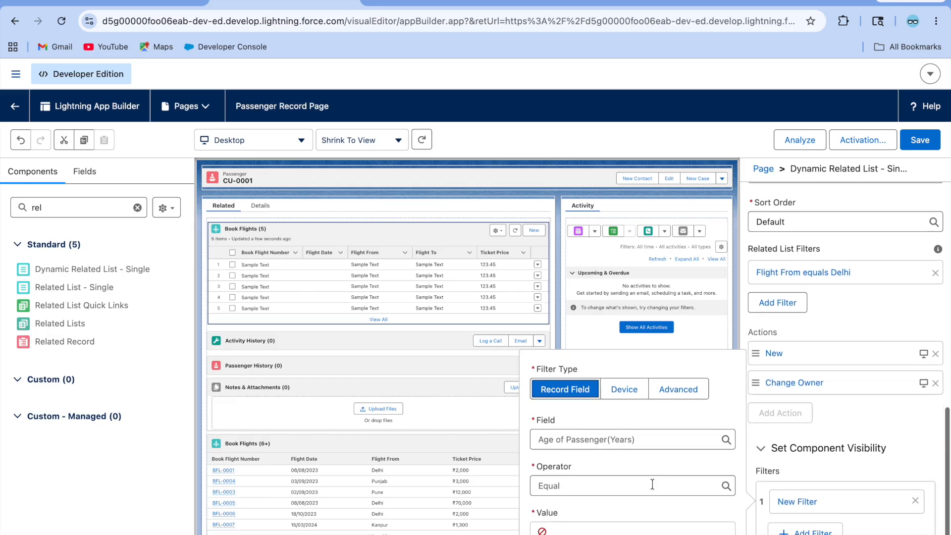
click(581, 486)
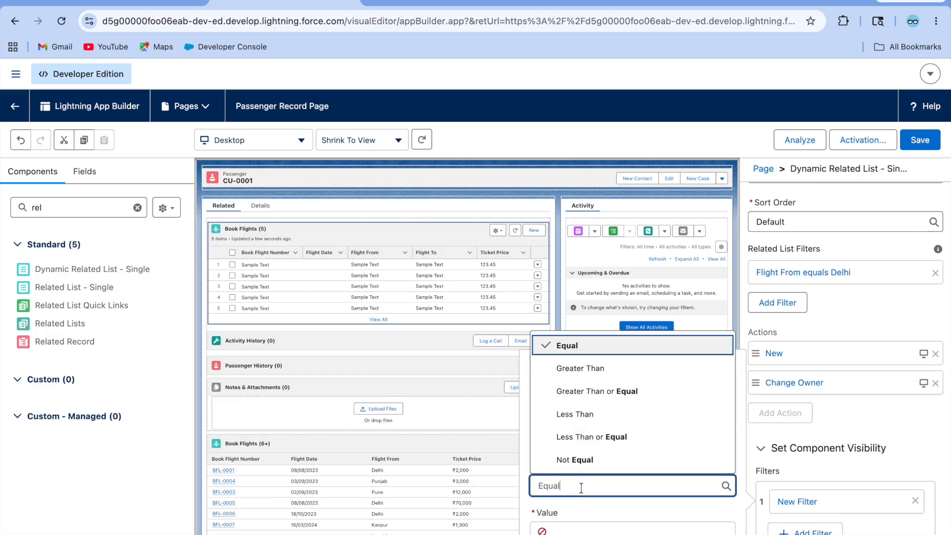
click(611, 419)
click(604, 481)
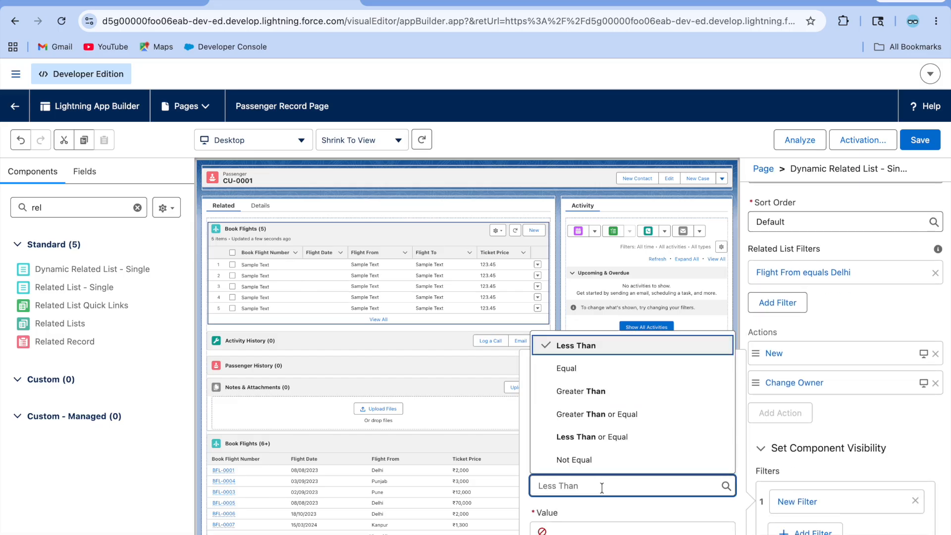
click(594, 393)
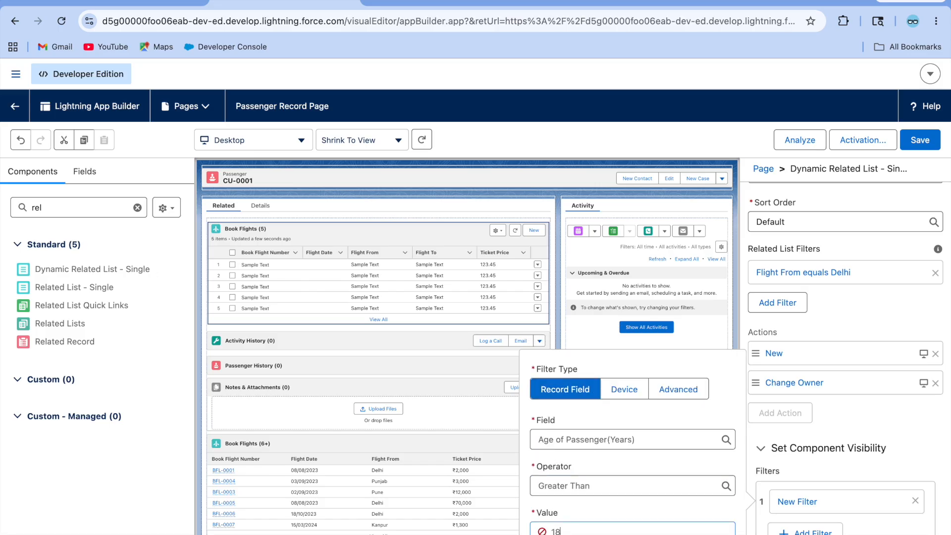
click(628, 511)
key(Return)
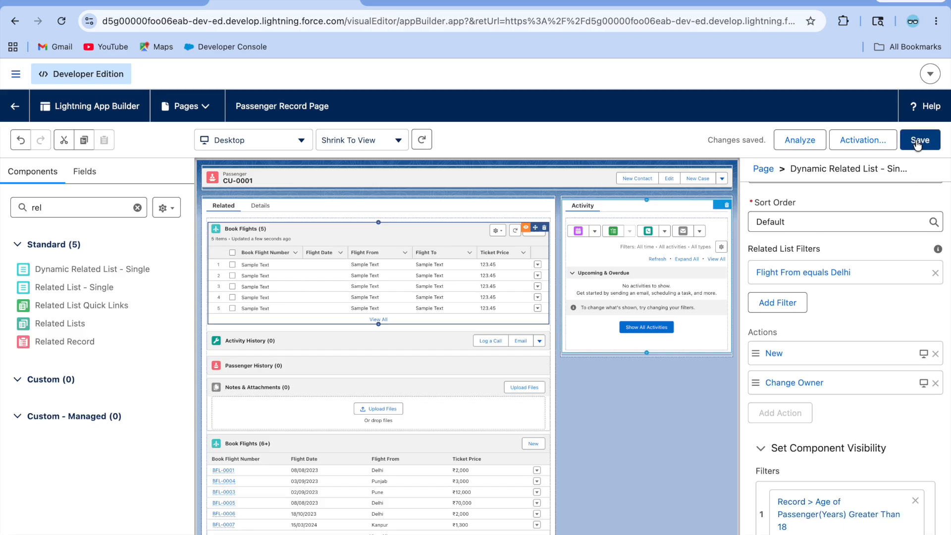
click(17, 111)
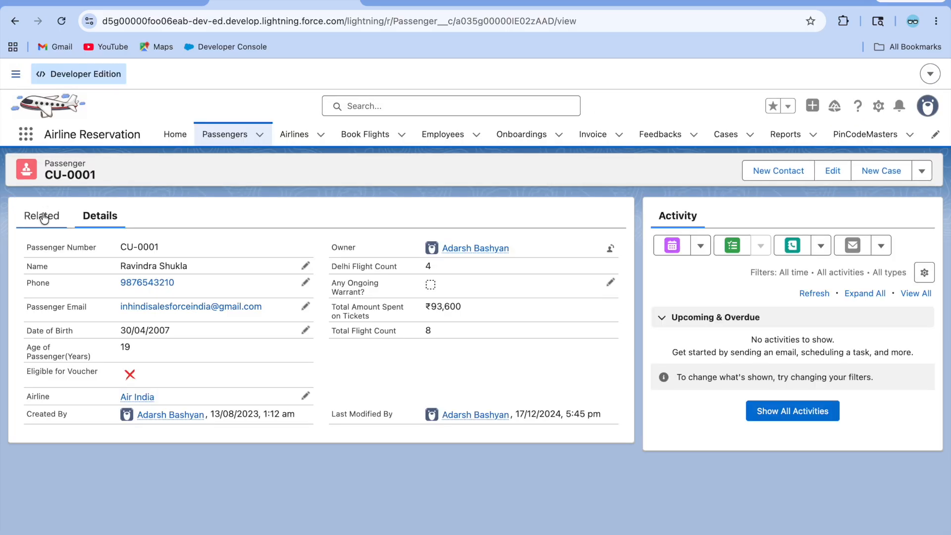
click(42, 216)
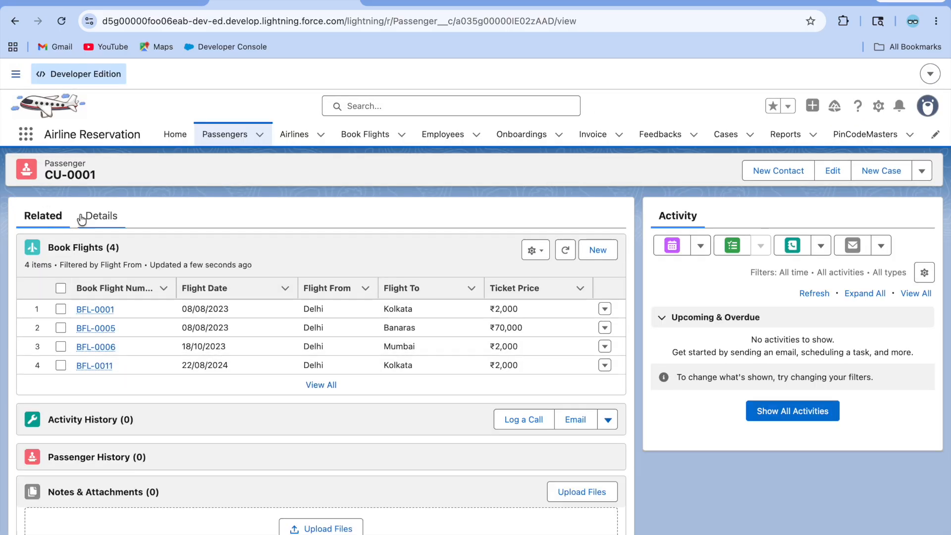
click(87, 217)
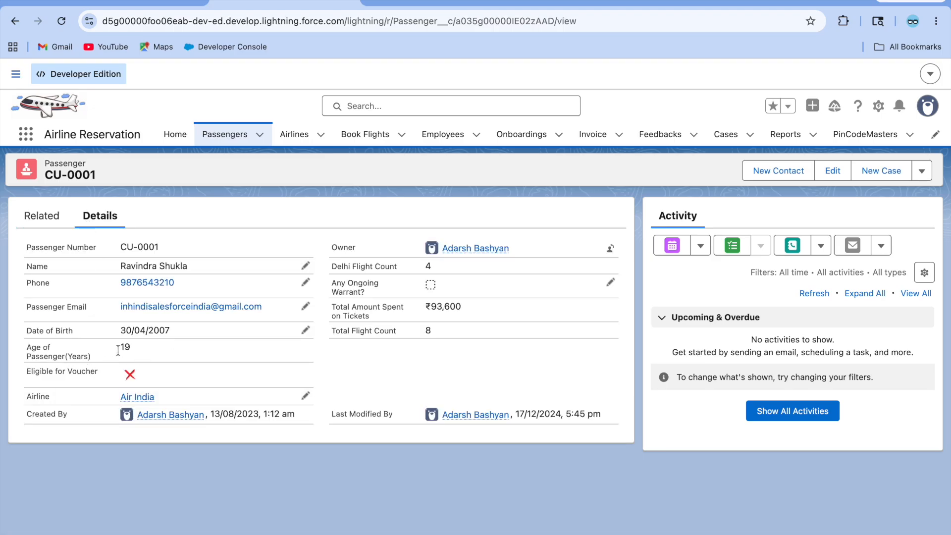
click(43, 216)
scroll(147, 410, down, 5)
scroll(231, 315, up, 4)
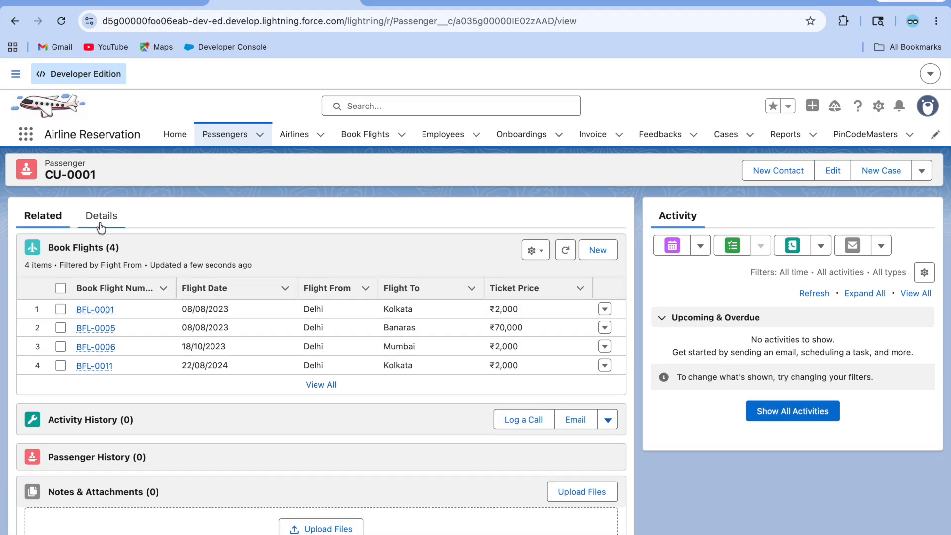
click(320, 386)
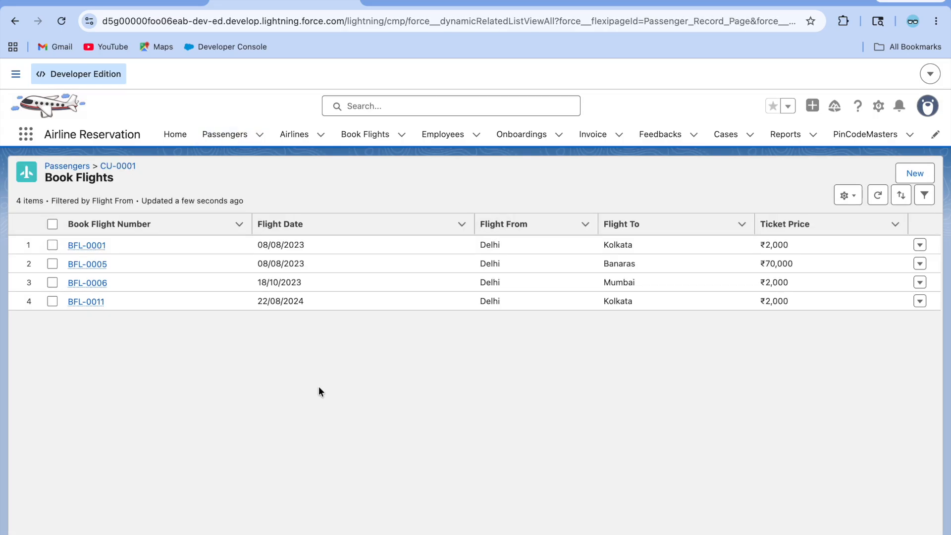
click(15, 21)
scroll(196, 342, down, 5)
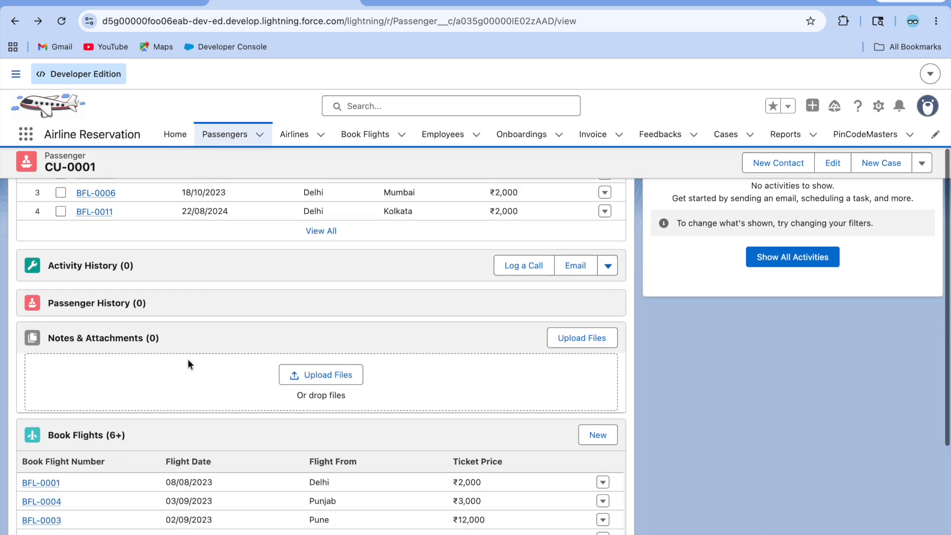
scroll(252, 494, up, 1)
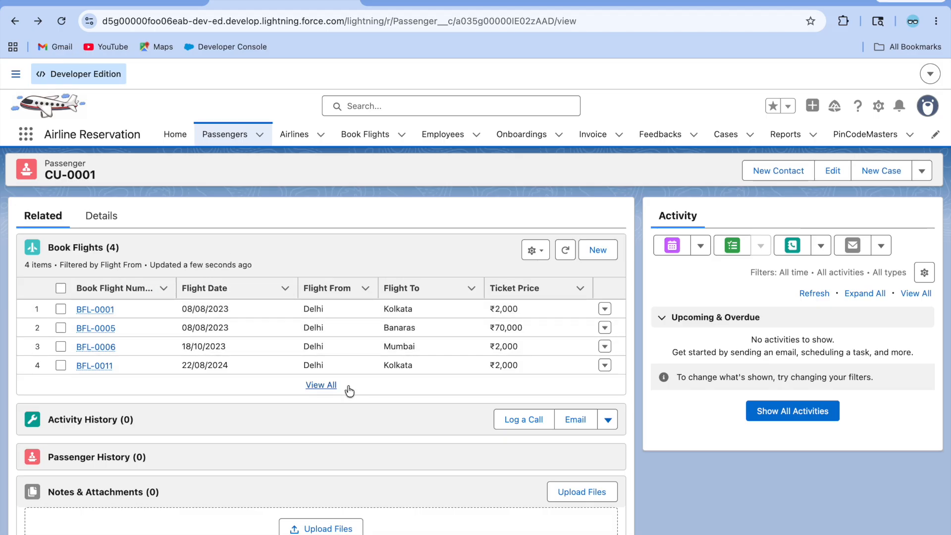
click(99, 222)
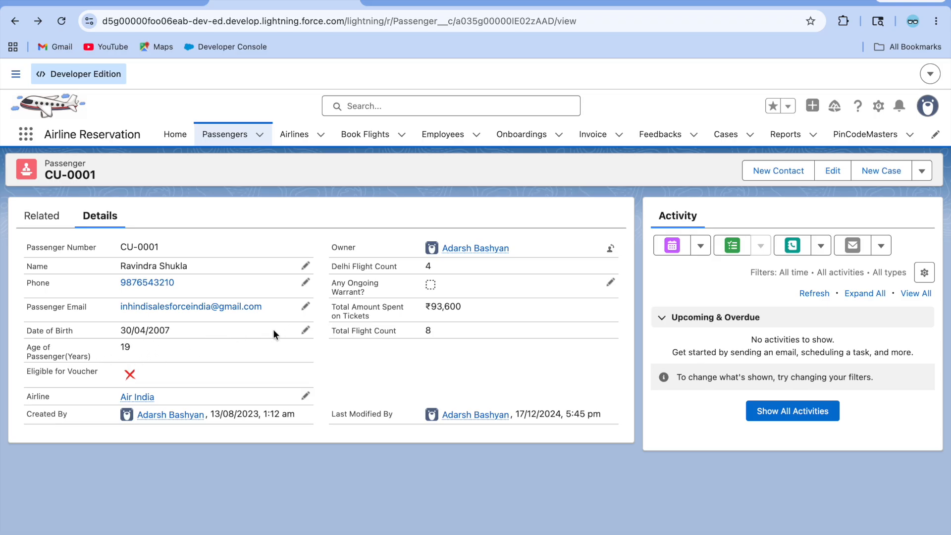
click(305, 330)
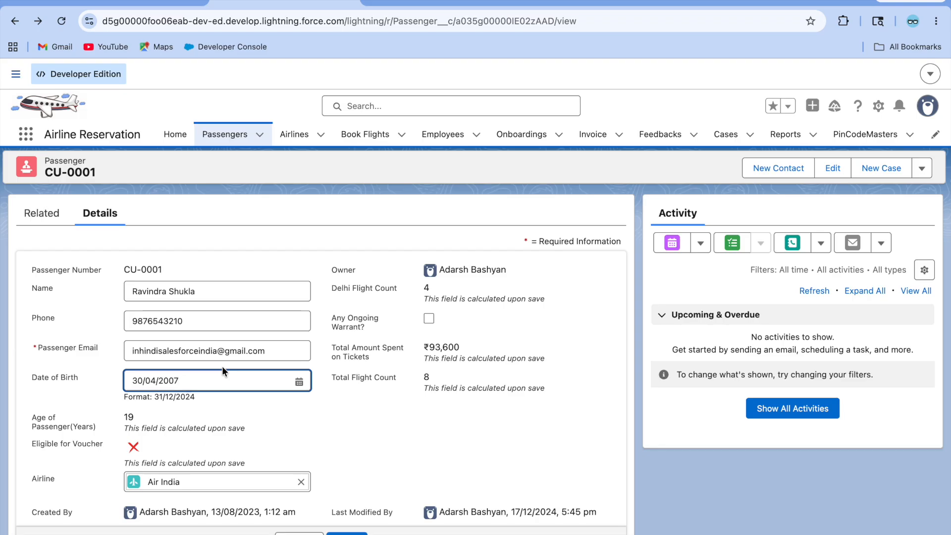
Step: Change the date of birth to 30/04/2022, save, and check the Related tab
key(BackSpace)
key(BackSpace)
click(332, 412)
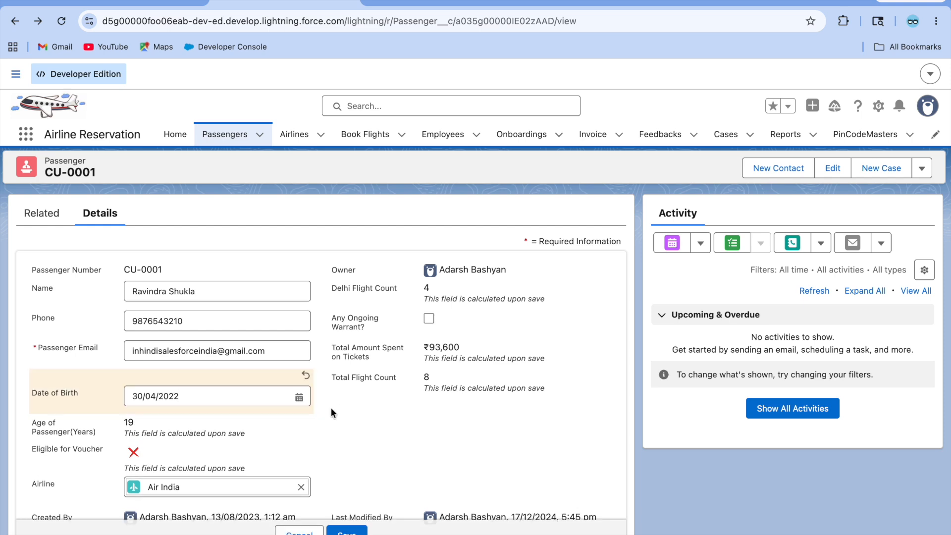
click(347, 531)
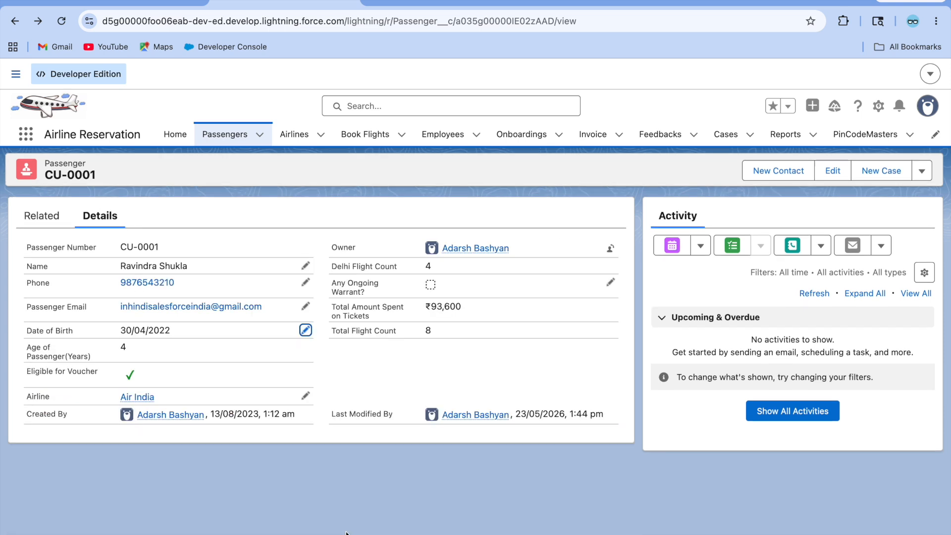
click(43, 218)
scroll(102, 433, down, 3)
scroll(102, 433, up, 3)
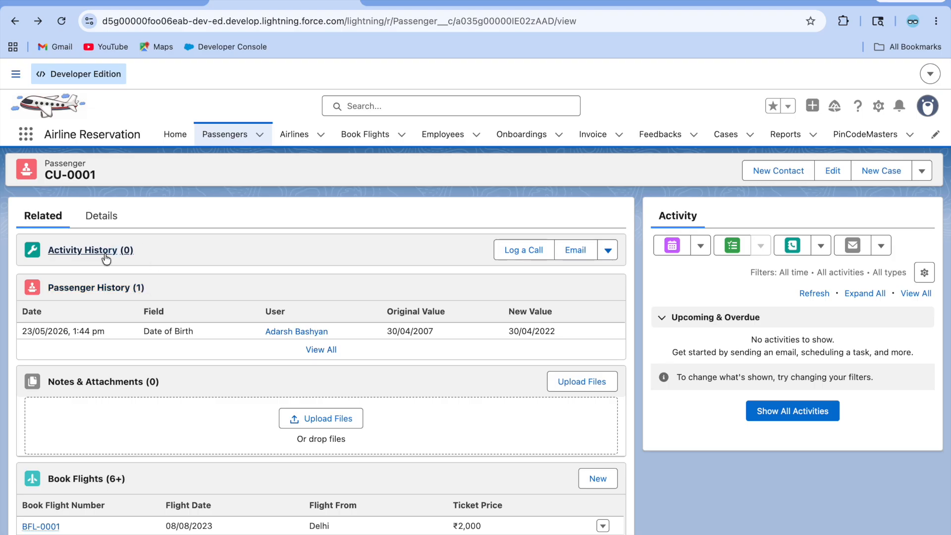
scroll(100, 324, down, 5)
scroll(100, 325, up, 5)
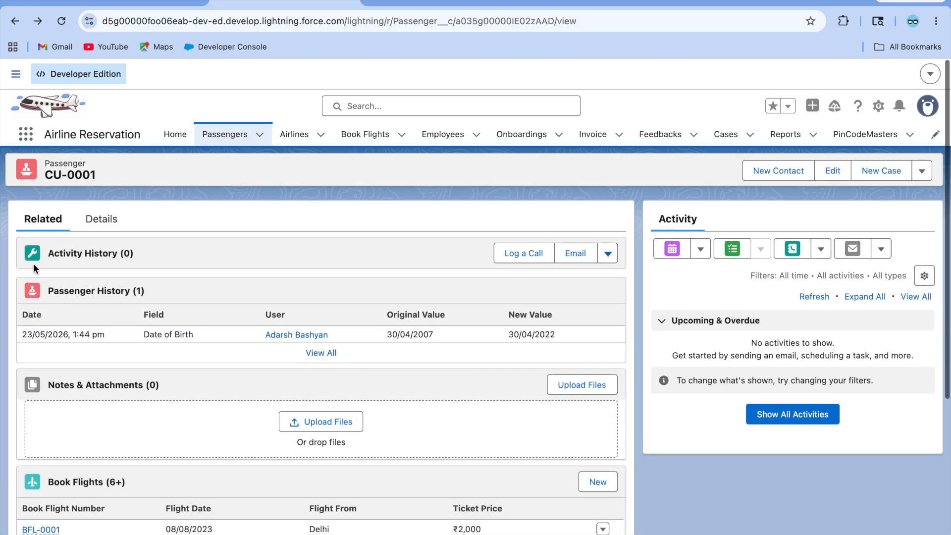
Step: Change the date of birth to 30/04/2006, save, and confirm the Delhi Book Flights list reappears
click(101, 216)
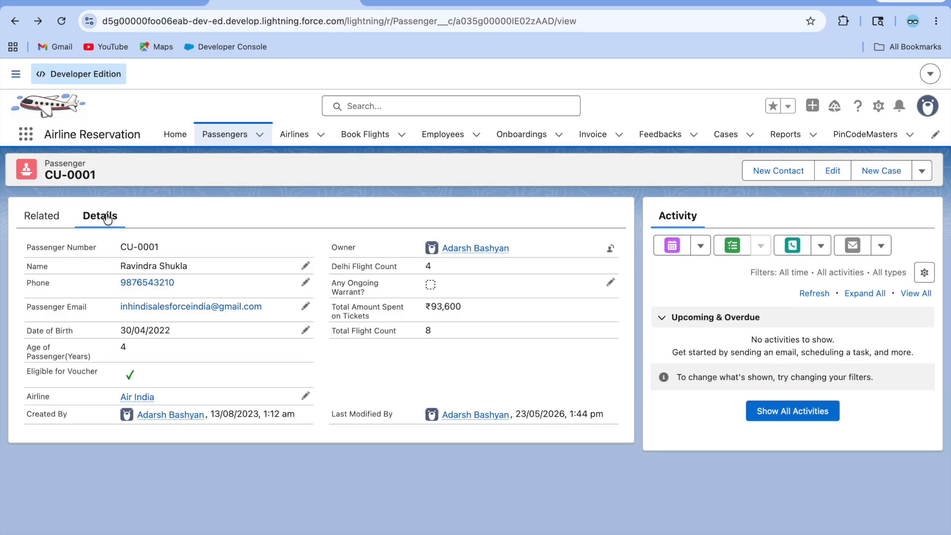
click(306, 330)
key(BackSpace)
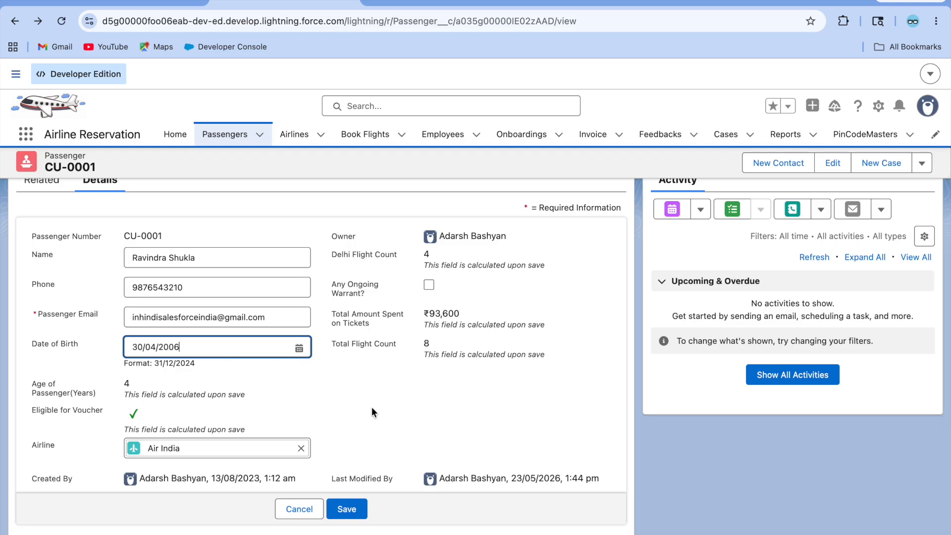
click(347, 509)
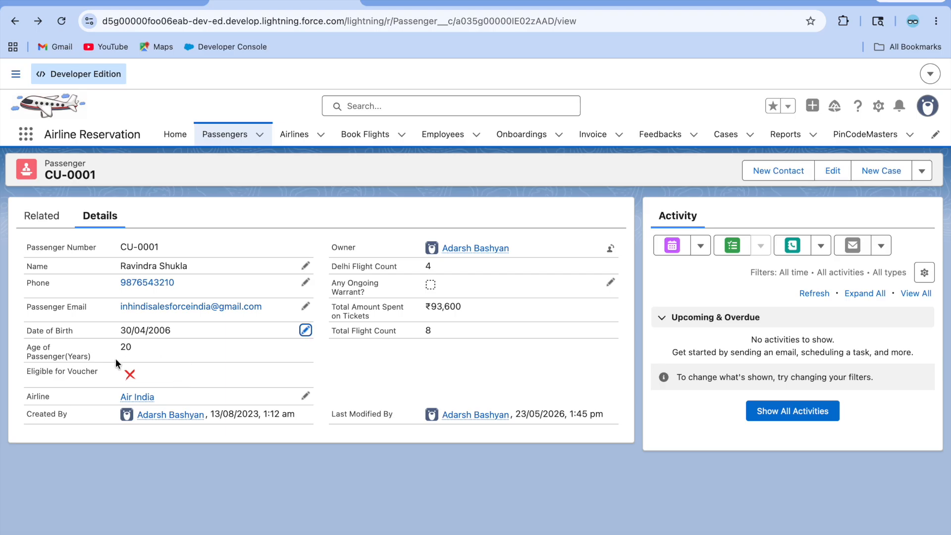
click(34, 222)
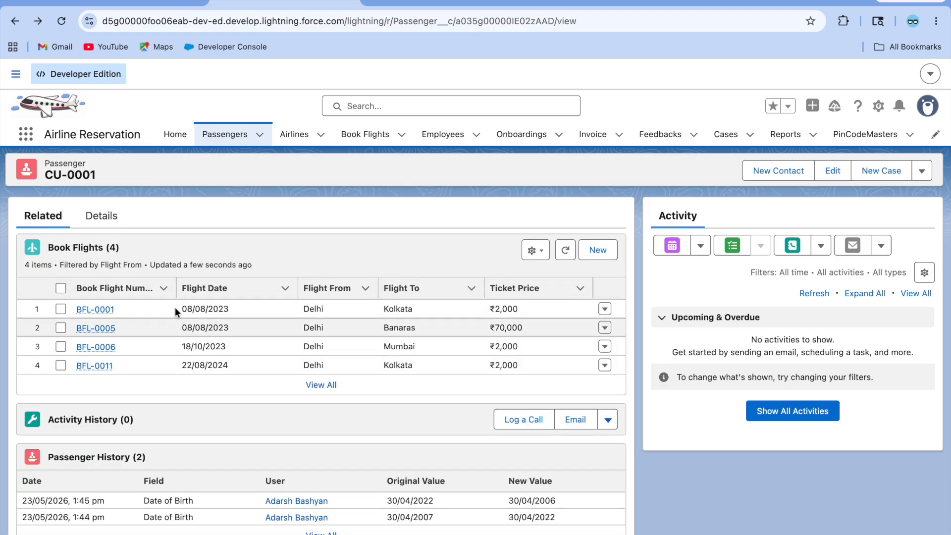
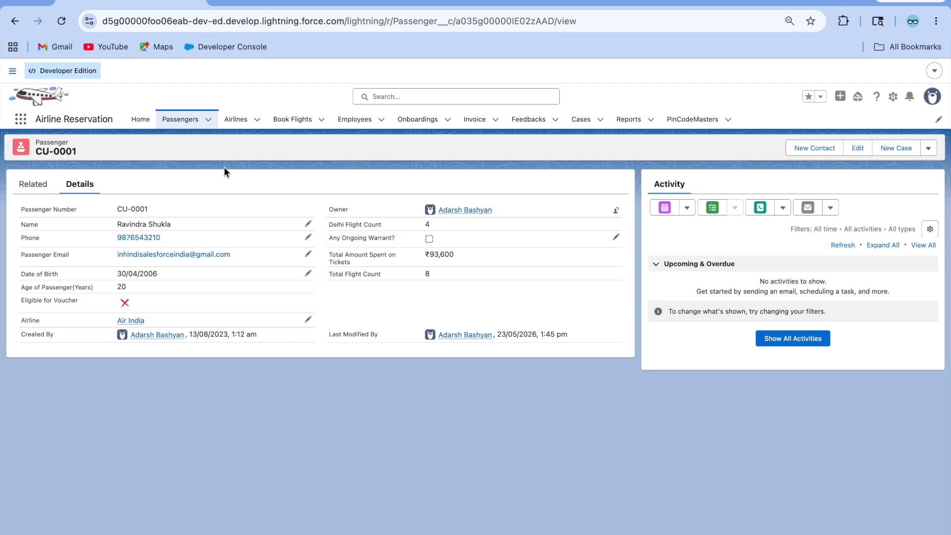
Step: Show CU-0001's related lists, with its 4 Delhi Book Flights, and open the user profile panel
click(33, 186)
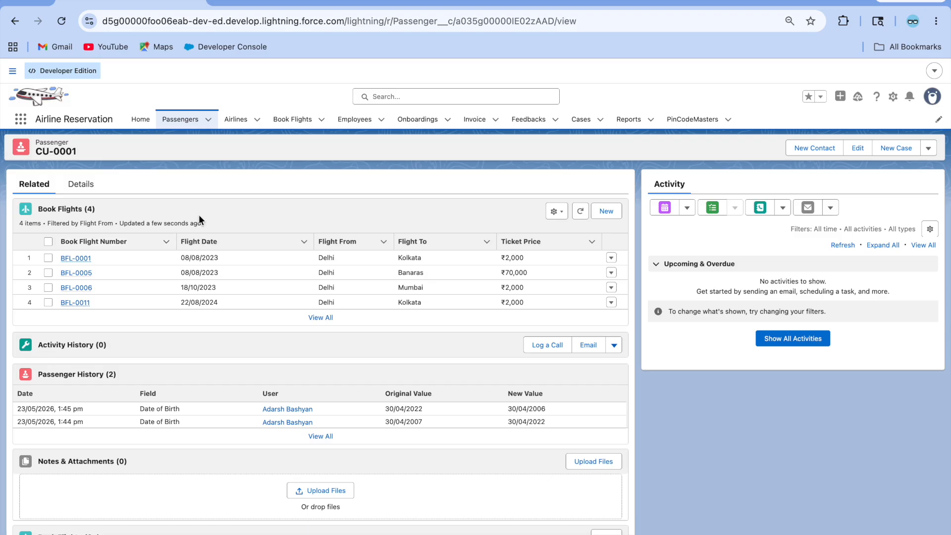
click(933, 96)
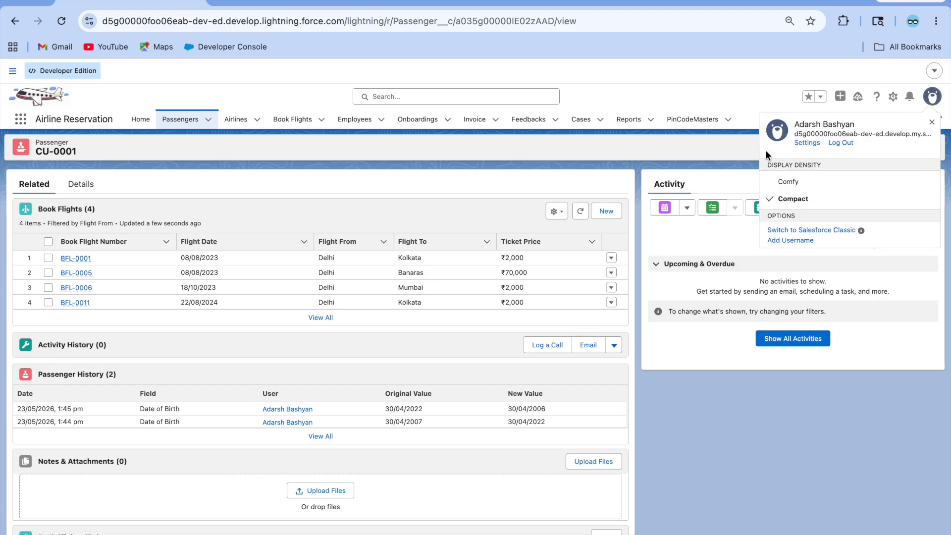
Step: From Setup Users, log in as the Sales User profile user and open passenger CU-0001
click(293, 158)
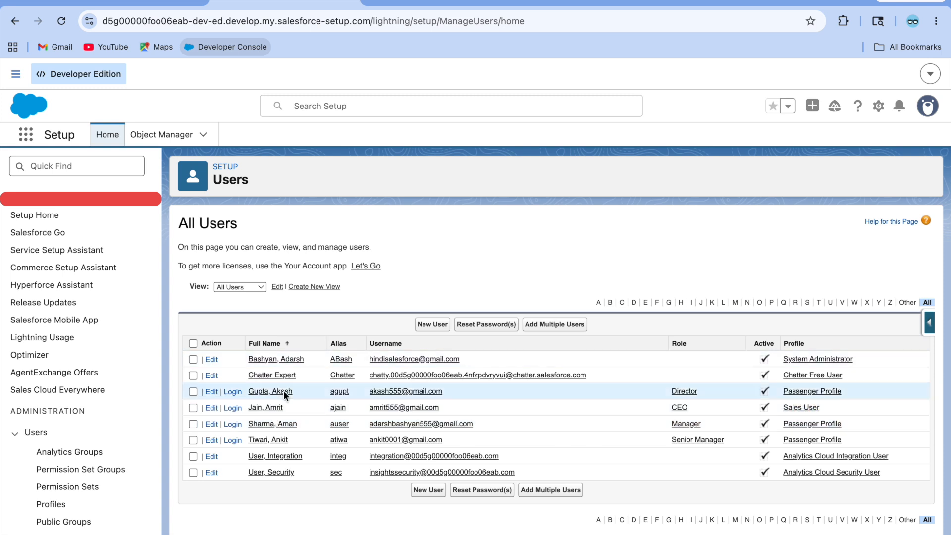
click(233, 409)
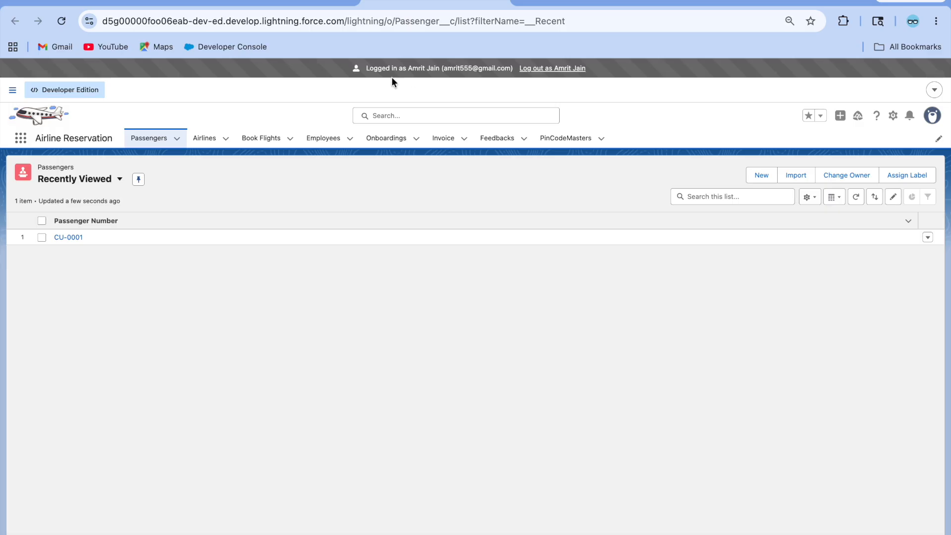
click(70, 238)
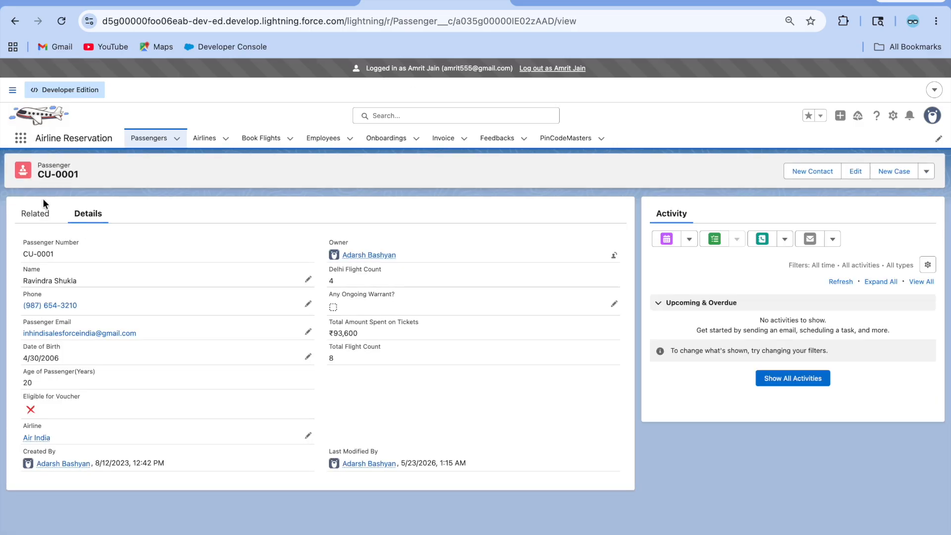
Step: Compare CU-0001's Related and Details tabs as the Sales User, then log out to the administrator
click(32, 219)
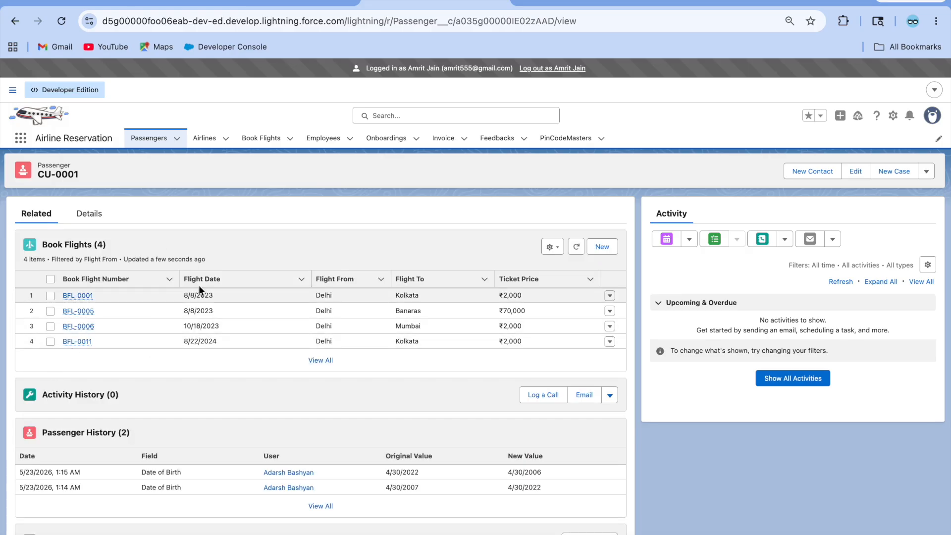
click(94, 218)
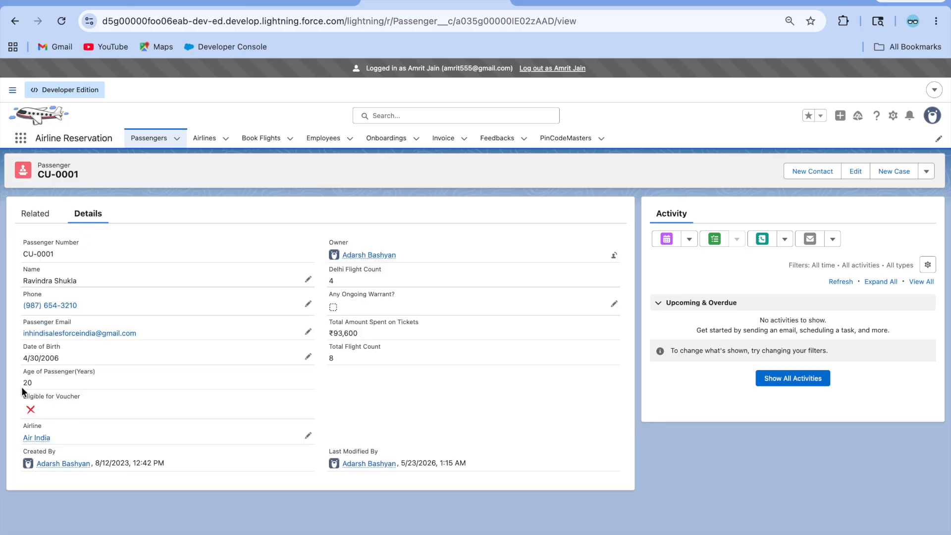
click(33, 214)
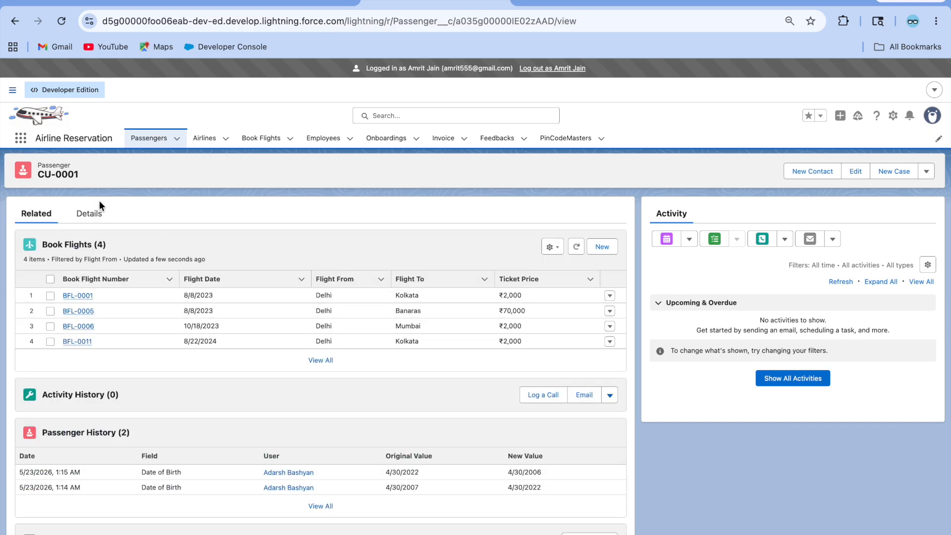
click(92, 218)
click(552, 68)
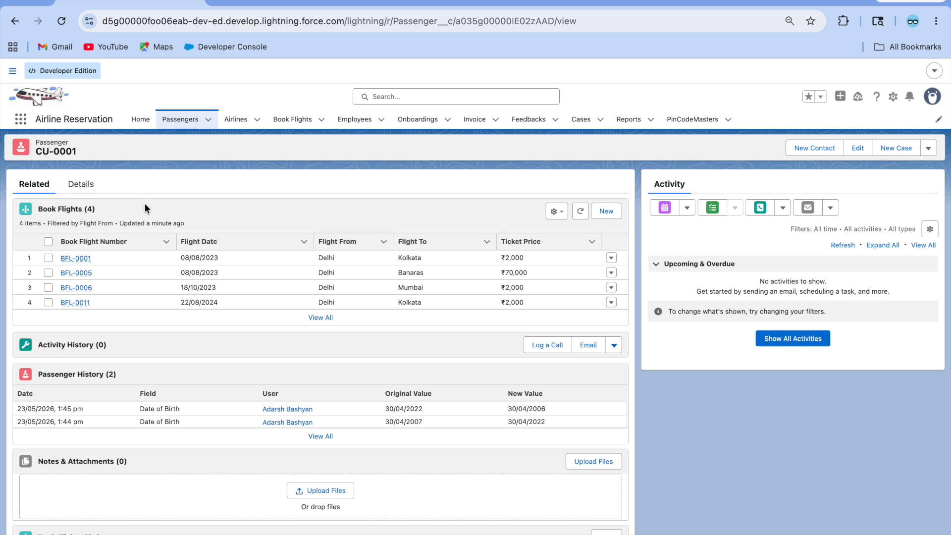
Step: Copy the 'Sales User' profile name from the Users list and return to the passenger record
click(395, 2)
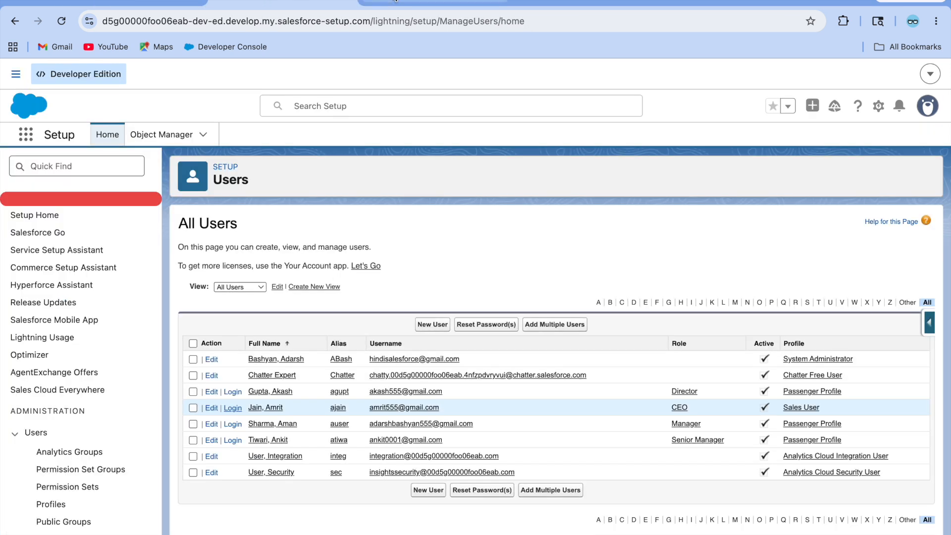
drag(831, 409, 777, 410)
key(ctrl+c)
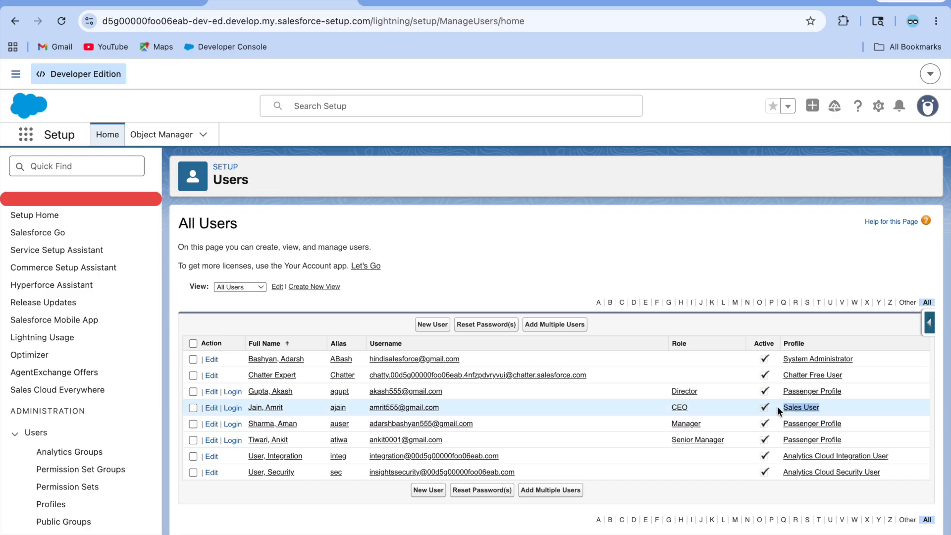
click(129, 2)
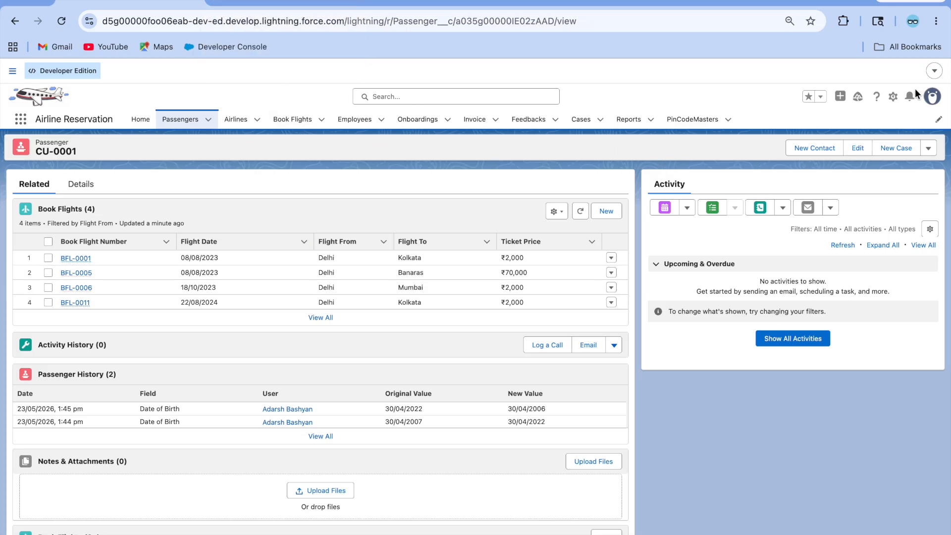
Step: Open the Passenger Record Page in Lightning App Builder through the gear menu's Edit Page
click(892, 97)
click(822, 251)
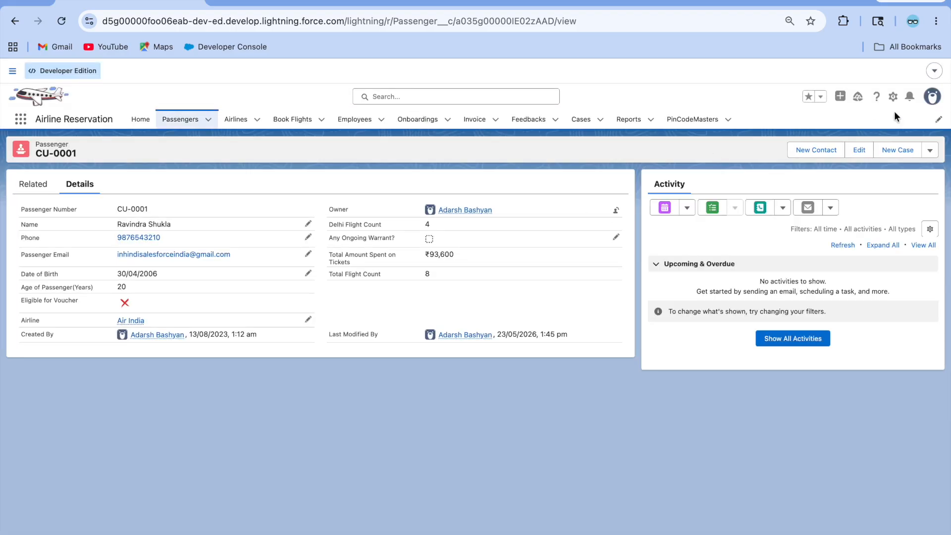
click(893, 102)
click(827, 234)
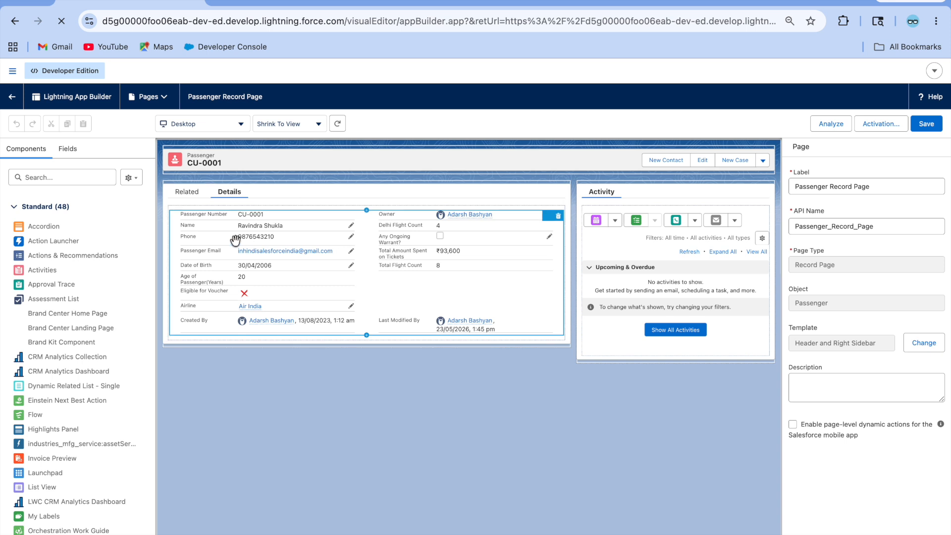
Step: Select the Book Flights component on the Related tab, add an Advanced visibility filter, and open Select field
click(187, 192)
click(283, 249)
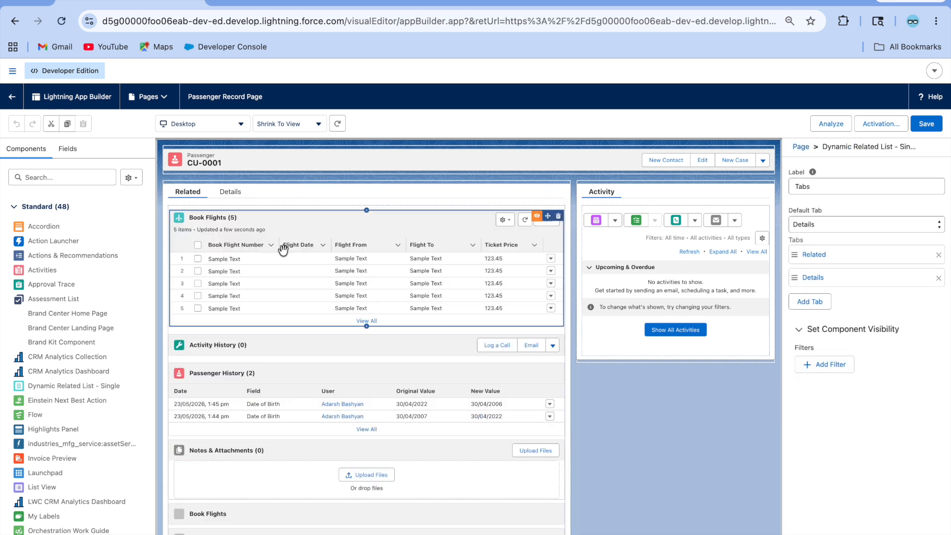
scroll(829, 418, down, 7)
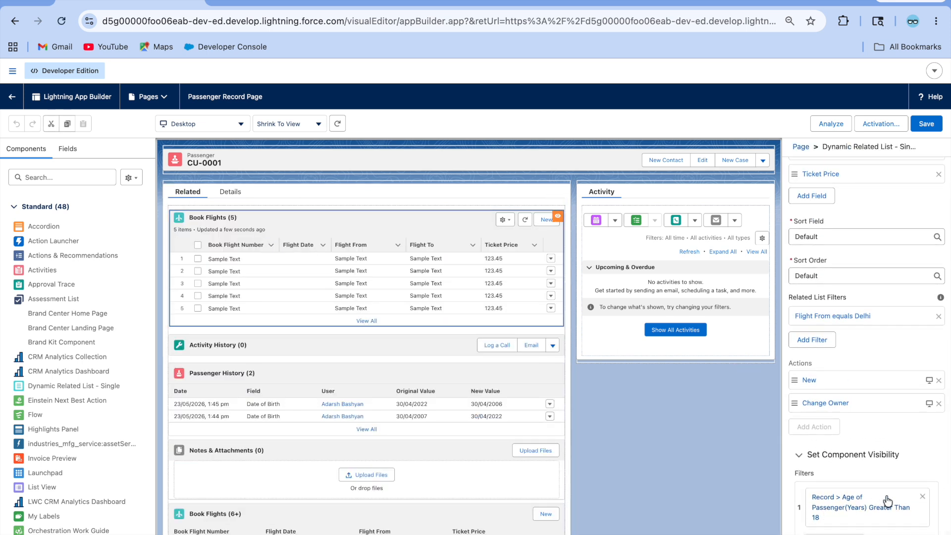
click(834, 534)
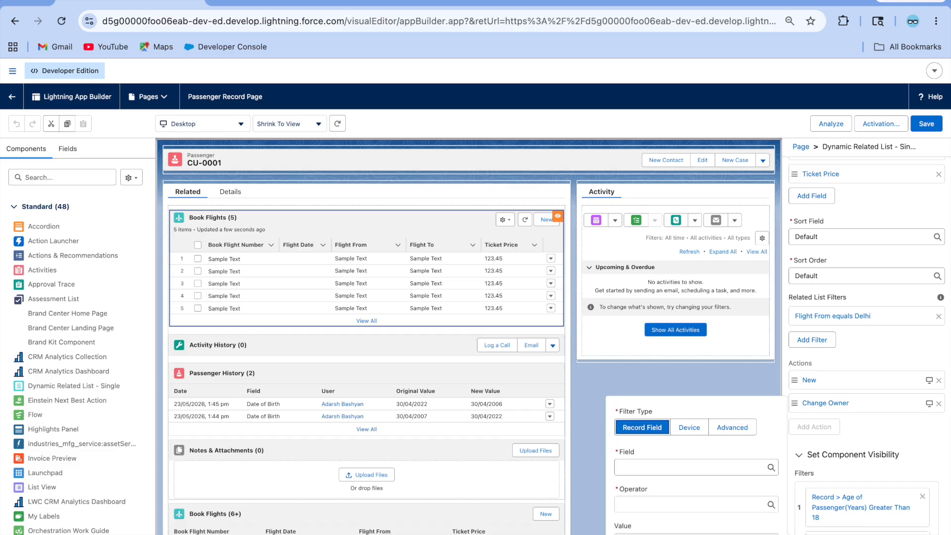
click(688, 427)
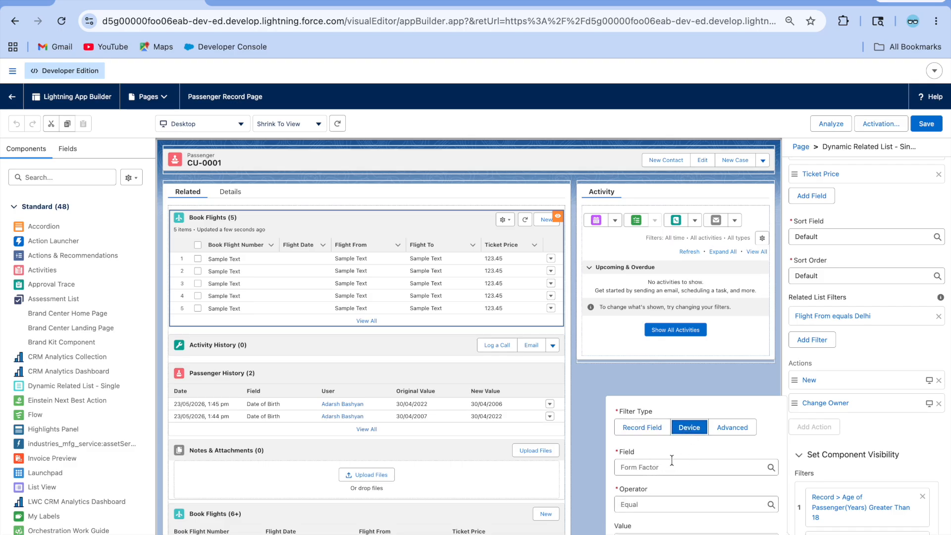
click(732, 427)
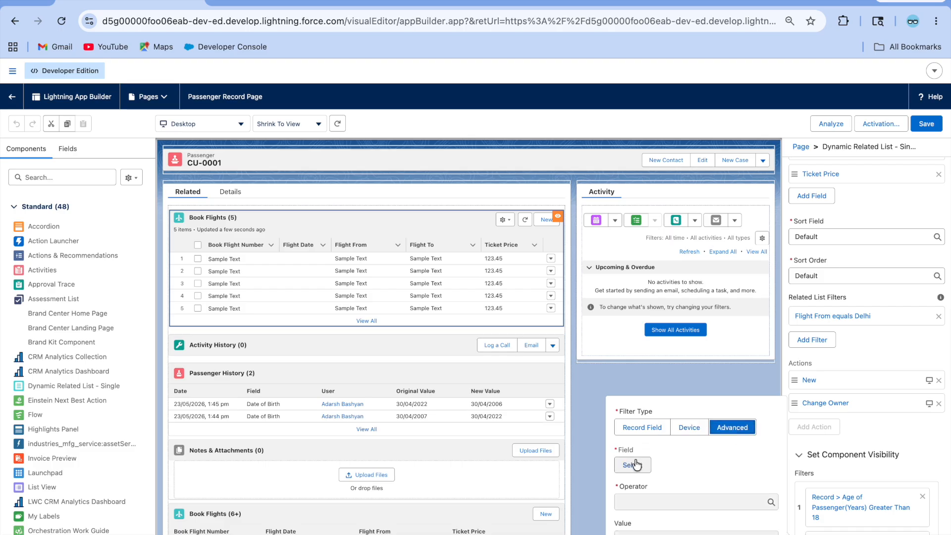
click(634, 464)
Step: Choose User > Profile > Name as the filter field
click(350, 263)
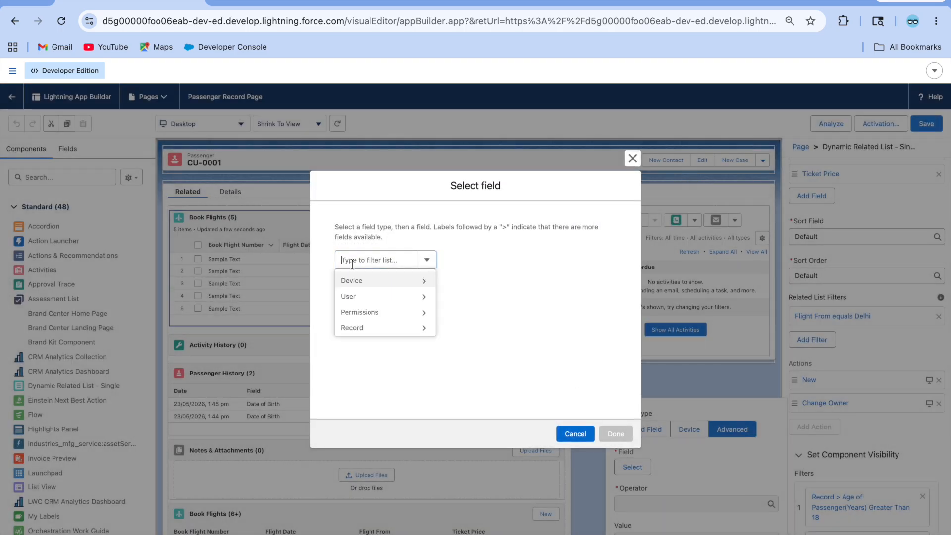
click(374, 295)
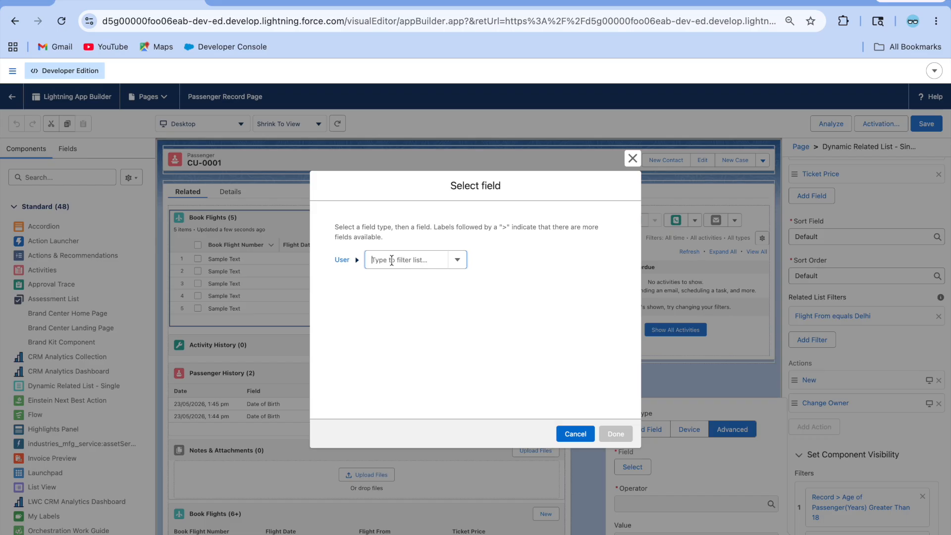
click(342, 260)
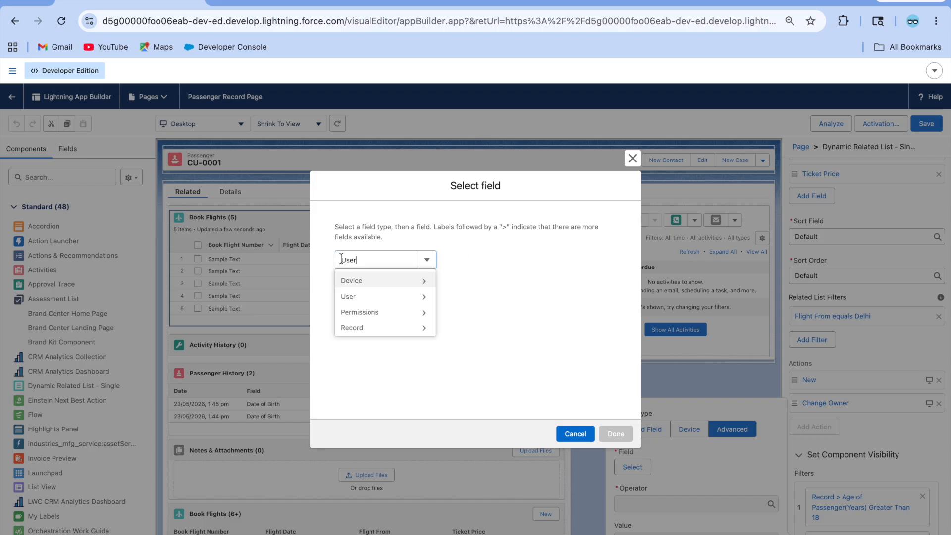
click(372, 298)
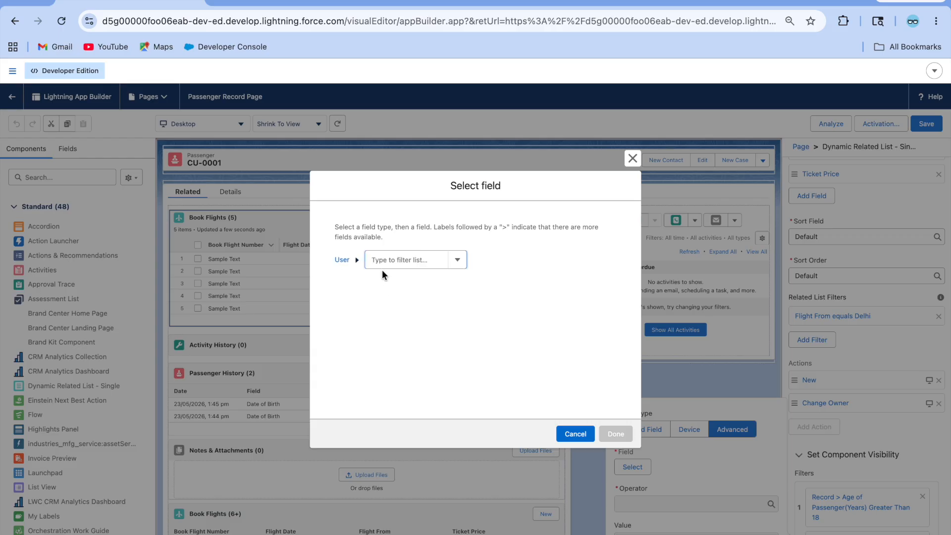
text(prof)
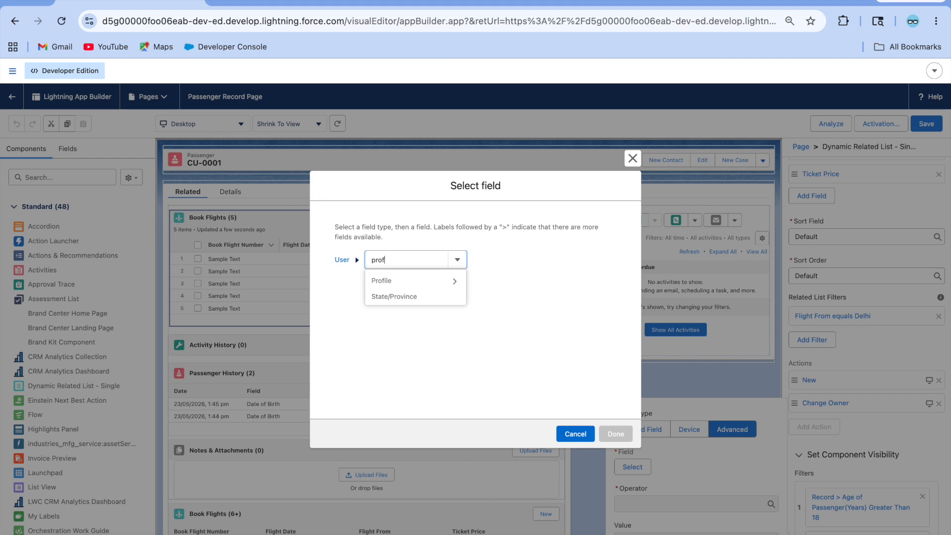
click(405, 284)
text(na)
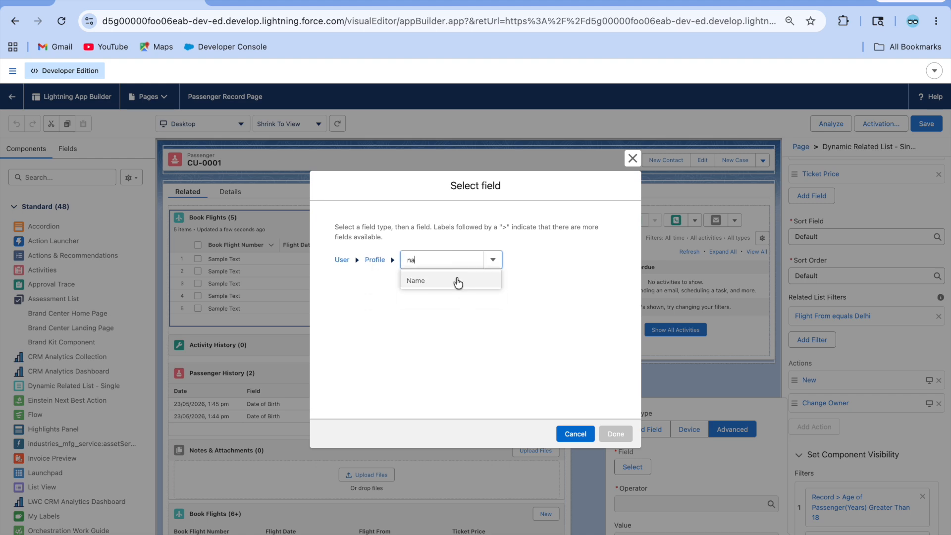
click(458, 281)
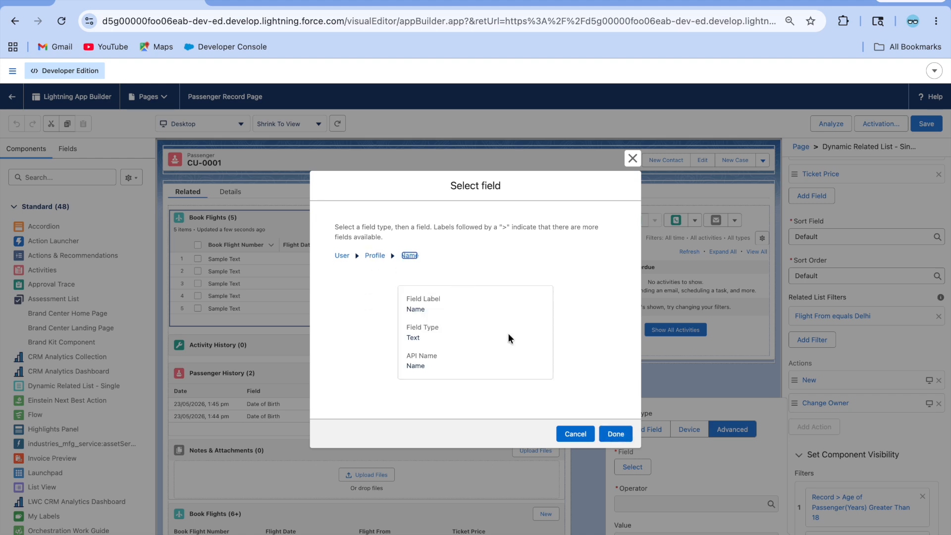
click(618, 434)
Step: Set the operator to Not Equal and paste 'Sales User' as the value
click(645, 480)
click(644, 531)
click(636, 518)
key(ctrl+v)
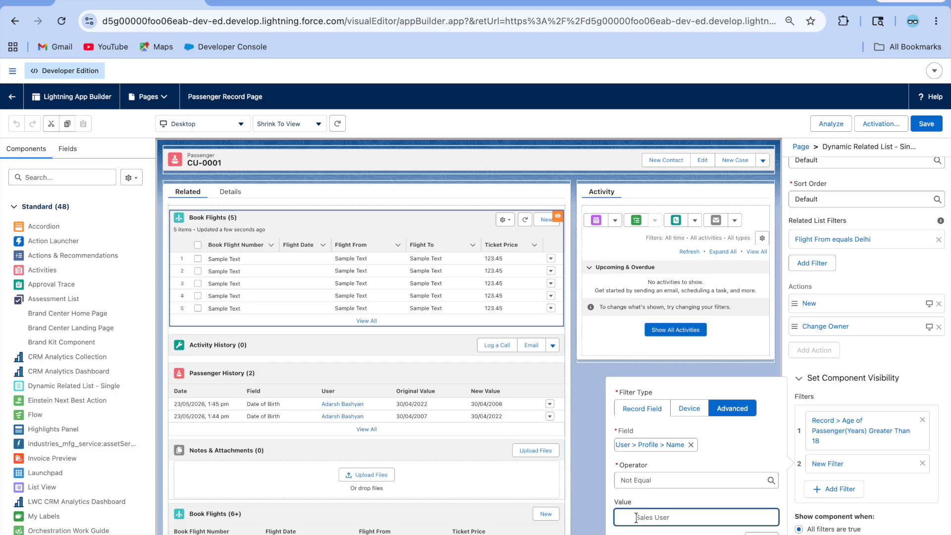
Step: Remove the stray space before 'Sales User' and apply the Profile Name filter
key(BackSpace)
click(665, 499)
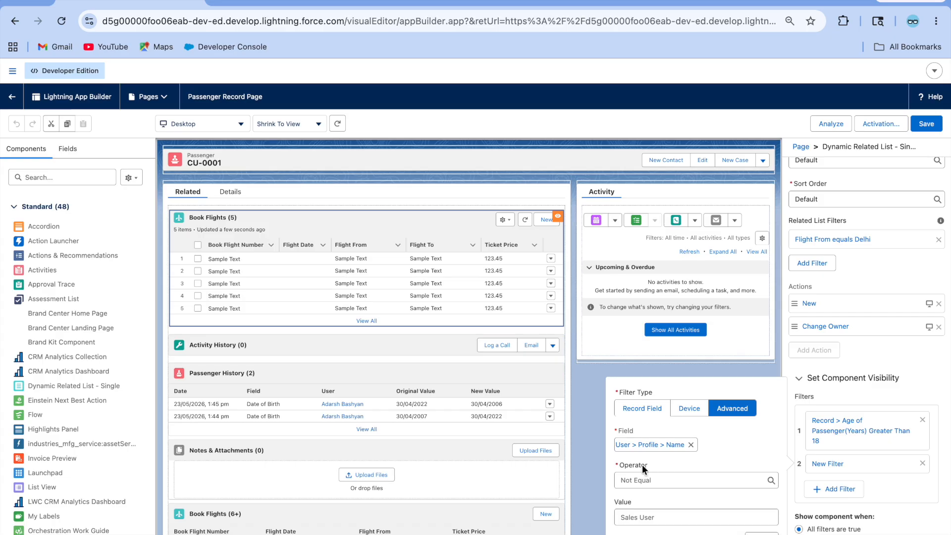
click(761, 534)
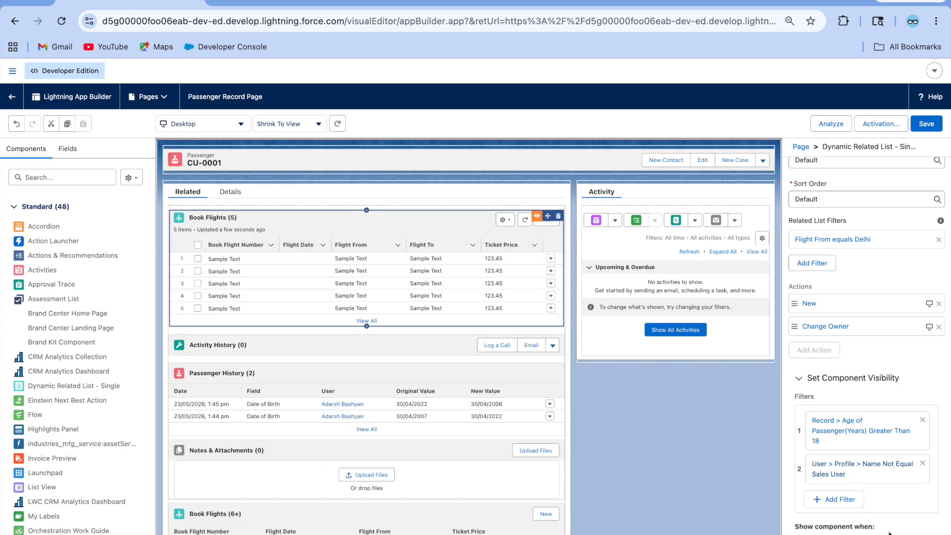
Step: Show Book Flights only when all filters are true, save the page, and return to CU-0001
scroll(899, 532, down, 1)
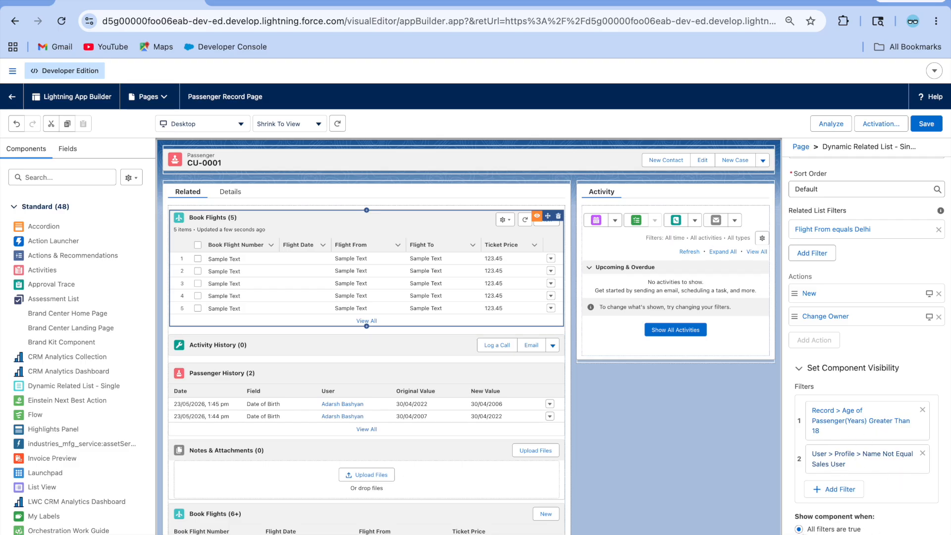
click(799, 534)
scroll(867, 347, down, 1)
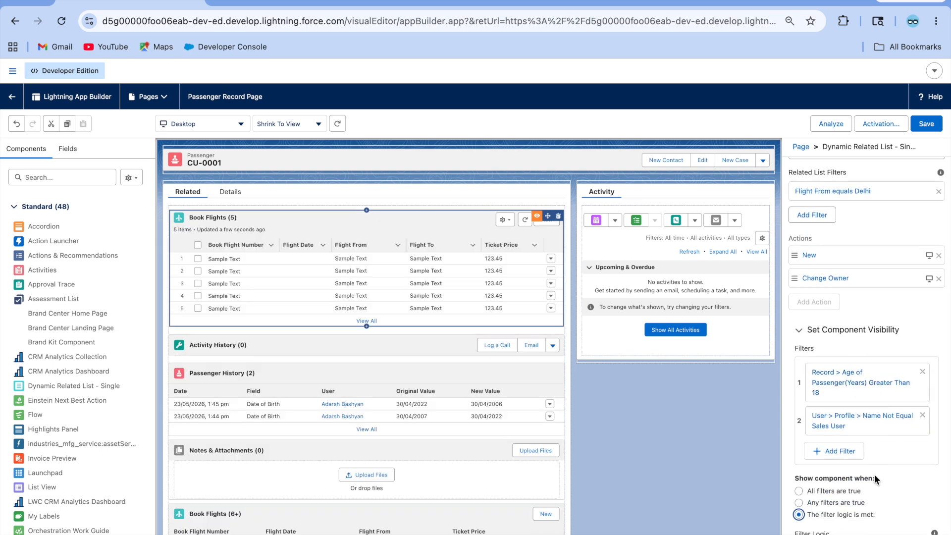
click(799, 491)
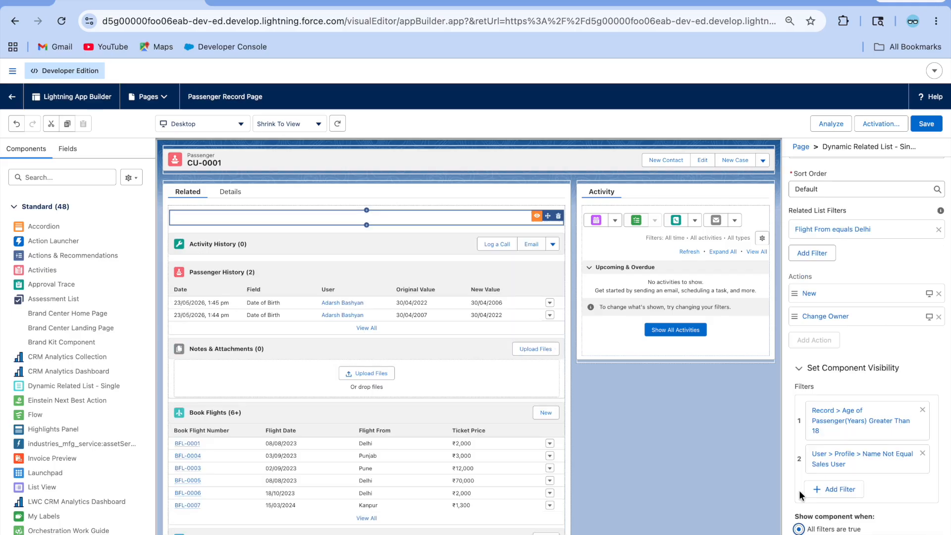
click(926, 124)
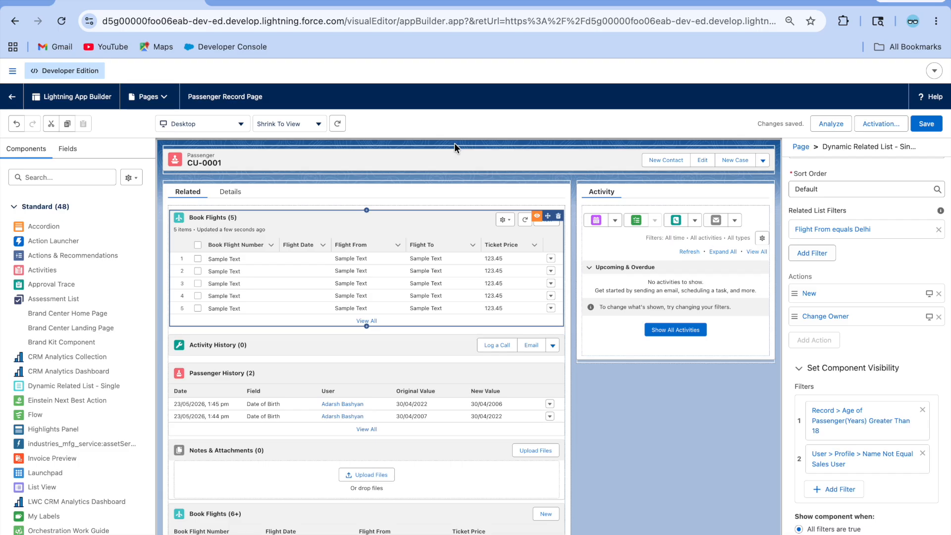
click(15, 102)
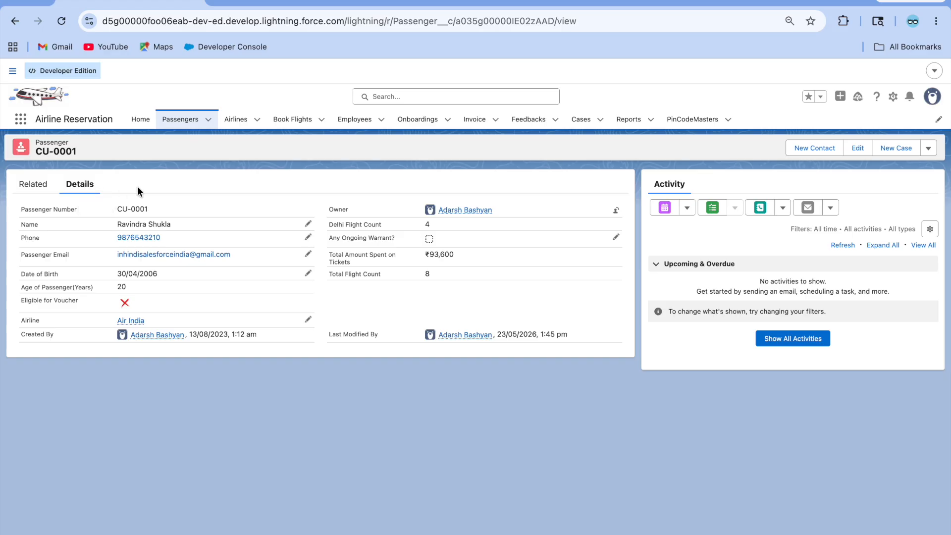
Step: As administrator, check CU-0001's Related and Details tabs for the filtered Book Flights list
click(19, 184)
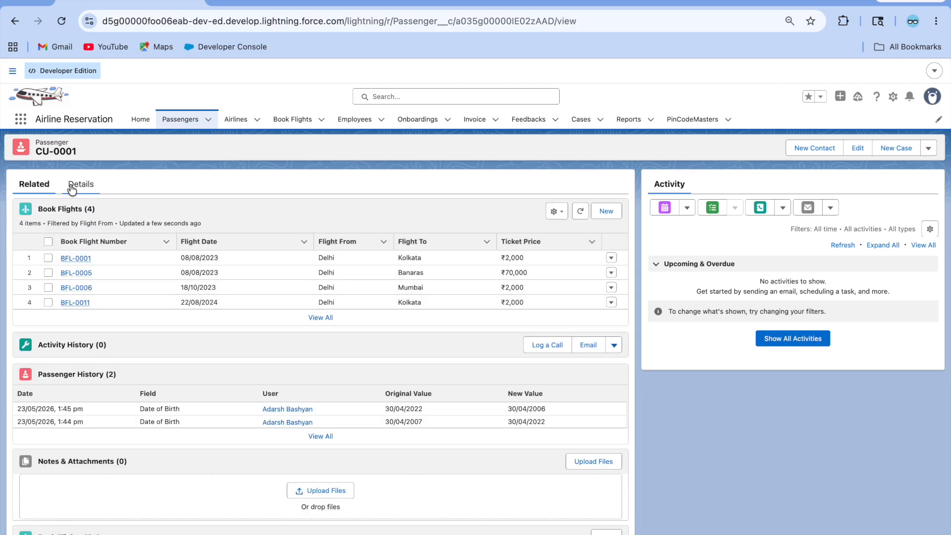
click(73, 186)
click(47, 188)
Step: From the Setup Users list, log in as the Sales User profile user
click(279, 5)
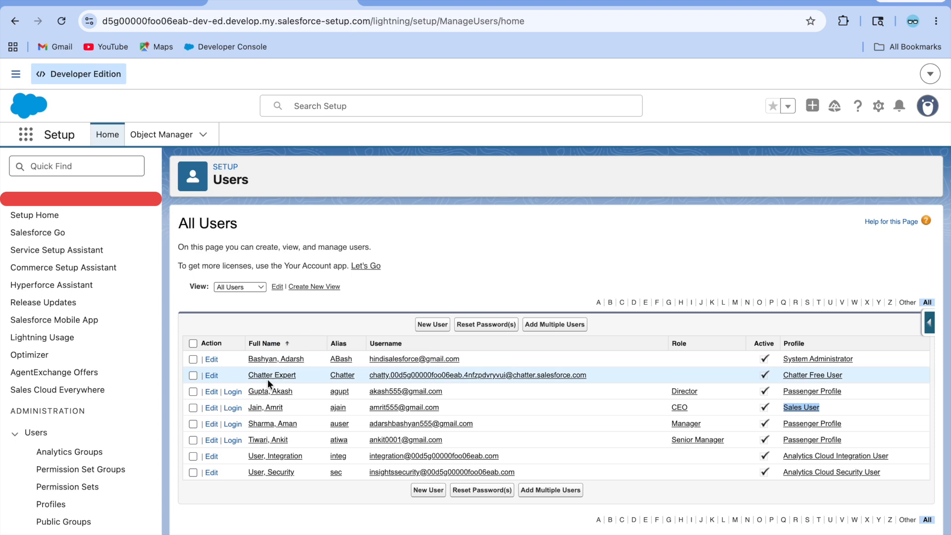
click(233, 408)
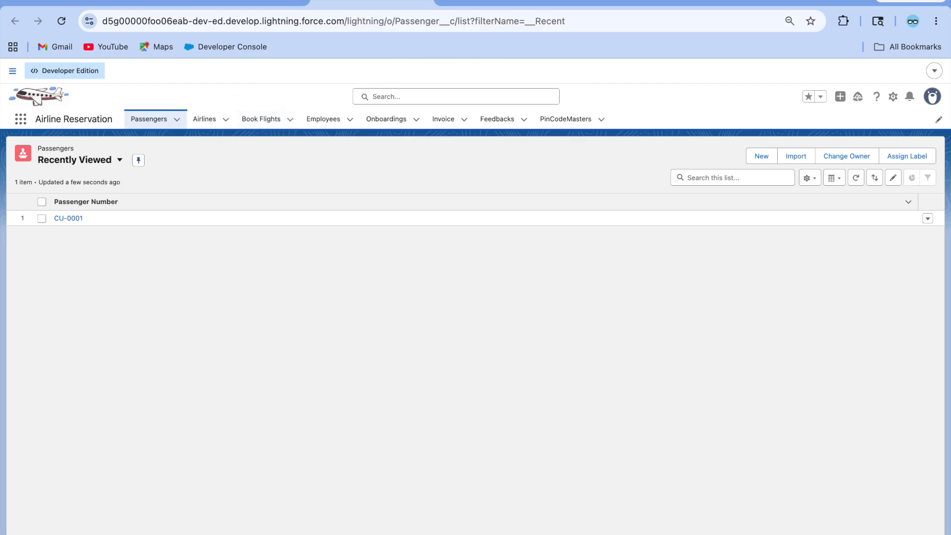
click(263, 2)
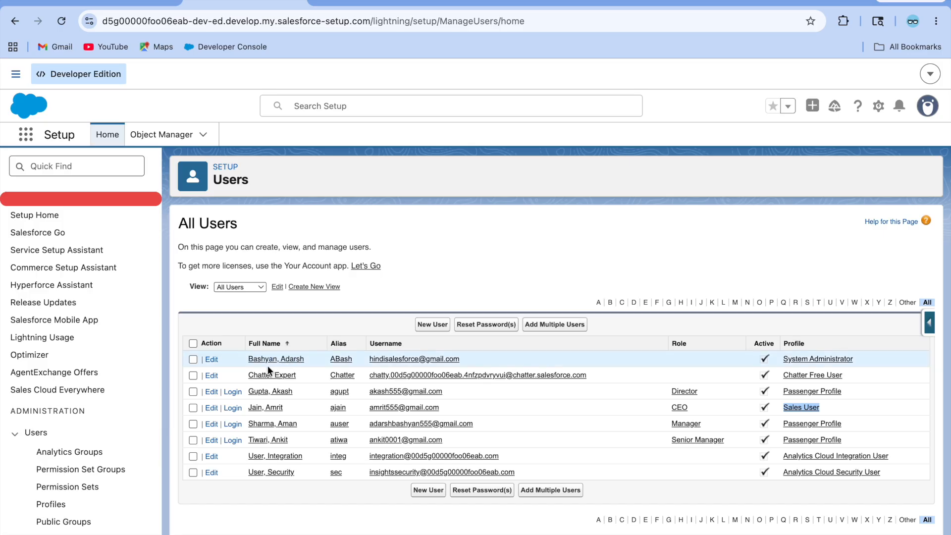
click(235, 407)
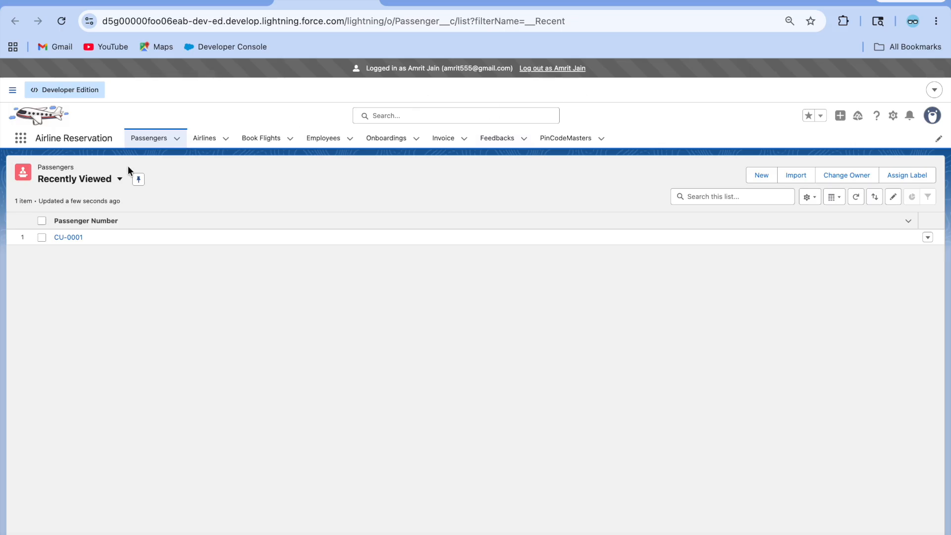
Step: As the Sales User, check that CU-0001's Related tab lacks the Delhi Book Flights list, then log out
click(69, 237)
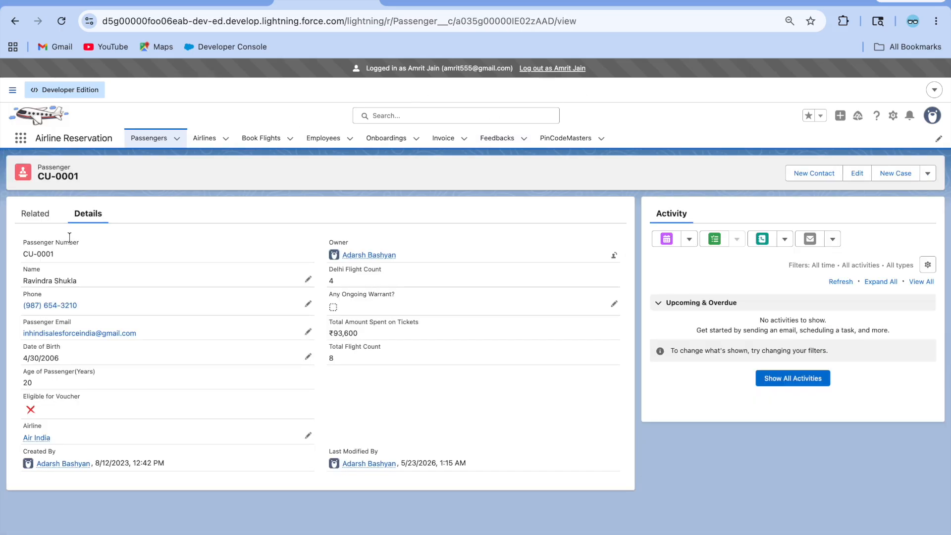
click(36, 213)
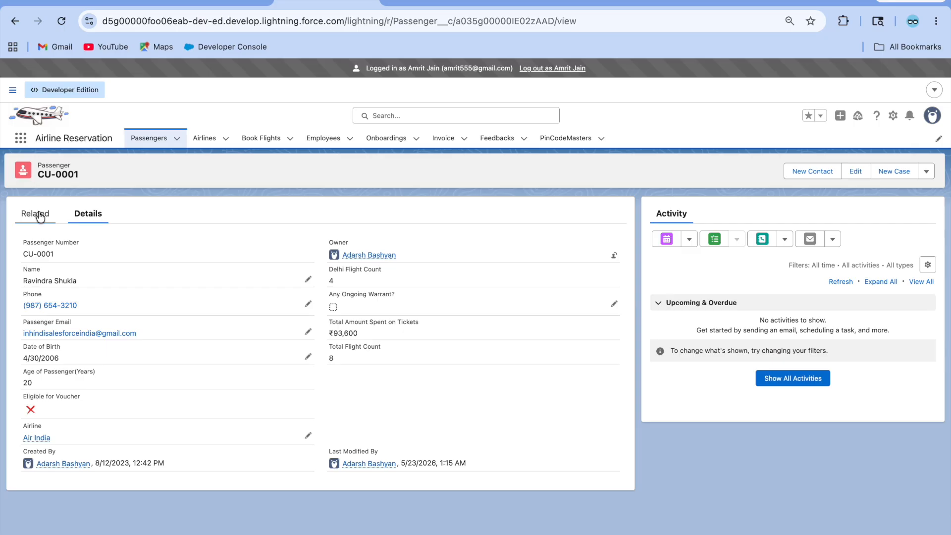
click(88, 214)
click(34, 212)
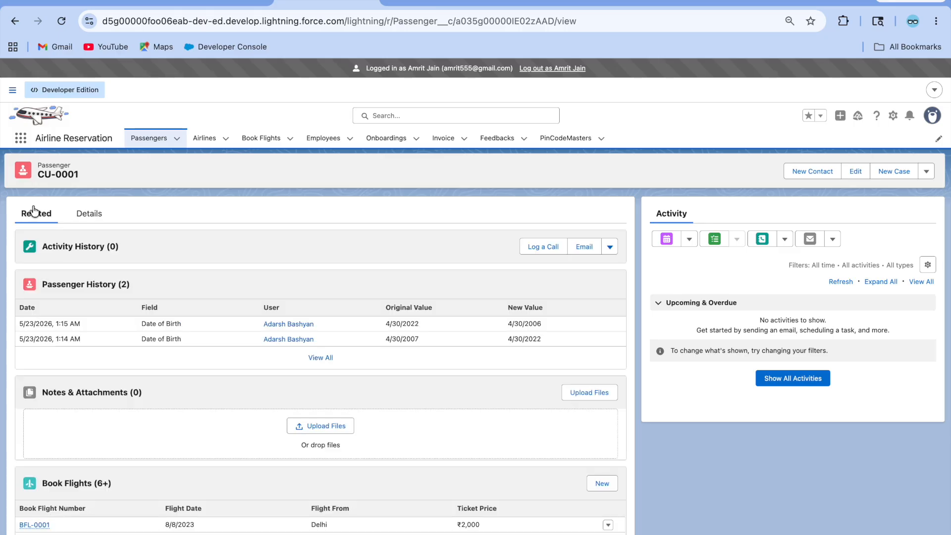
click(88, 213)
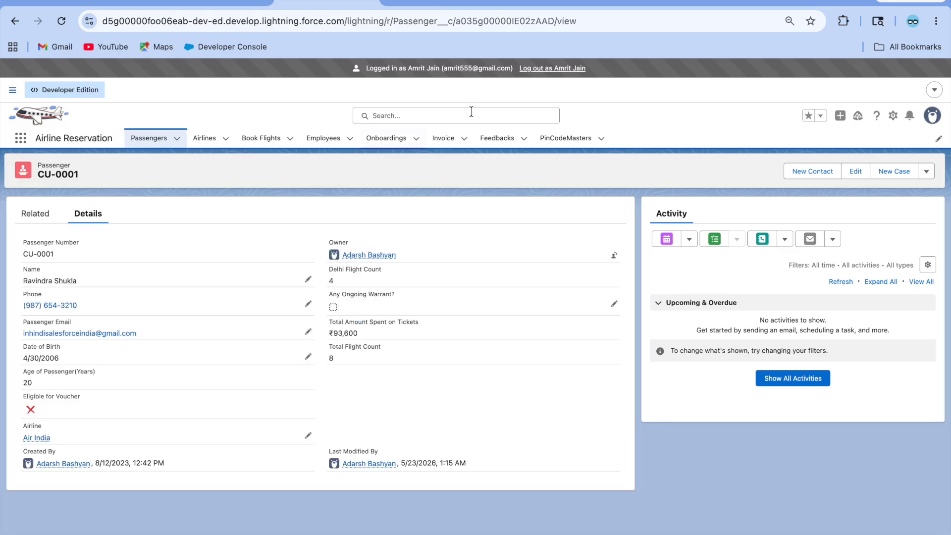
click(562, 69)
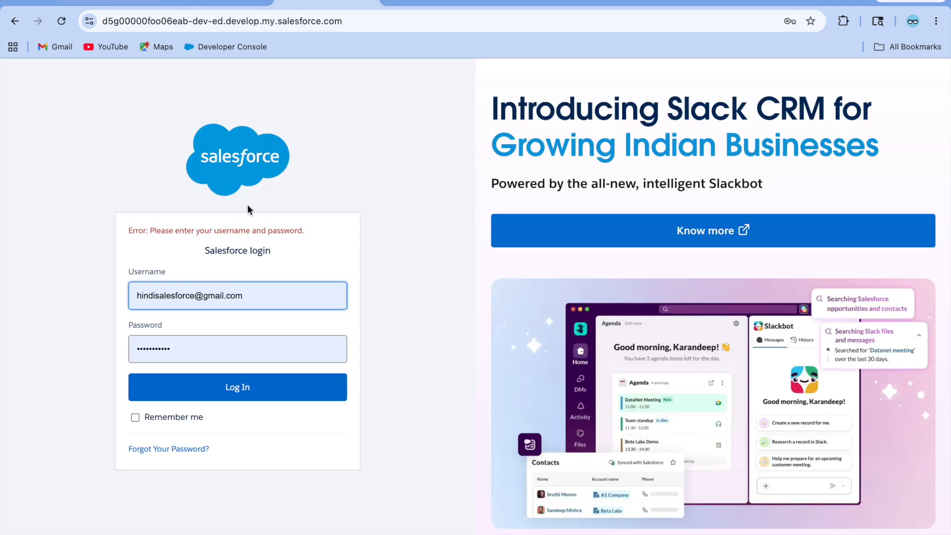
Step: Log back in as administrator and confirm CU-0001's Related tab shows the 4 Delhi Book Flights
click(223, 393)
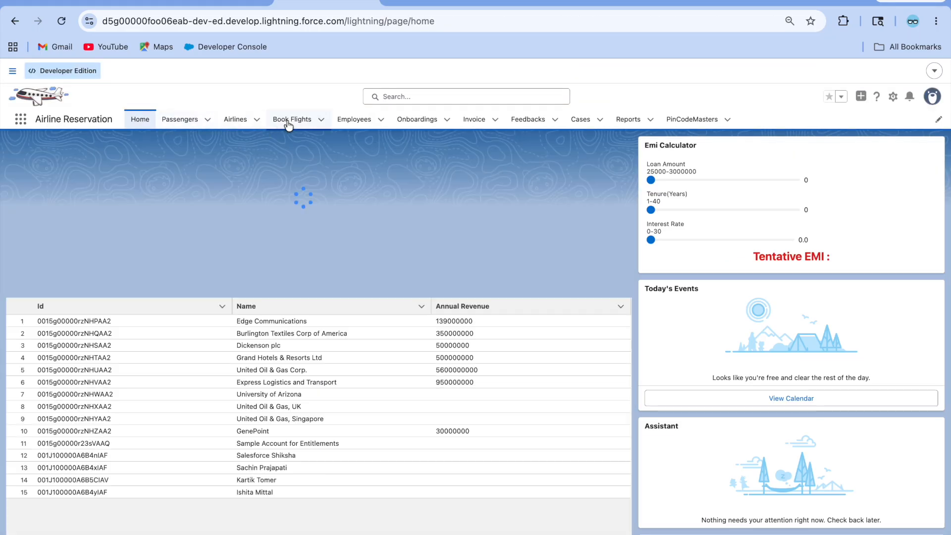
click(190, 124)
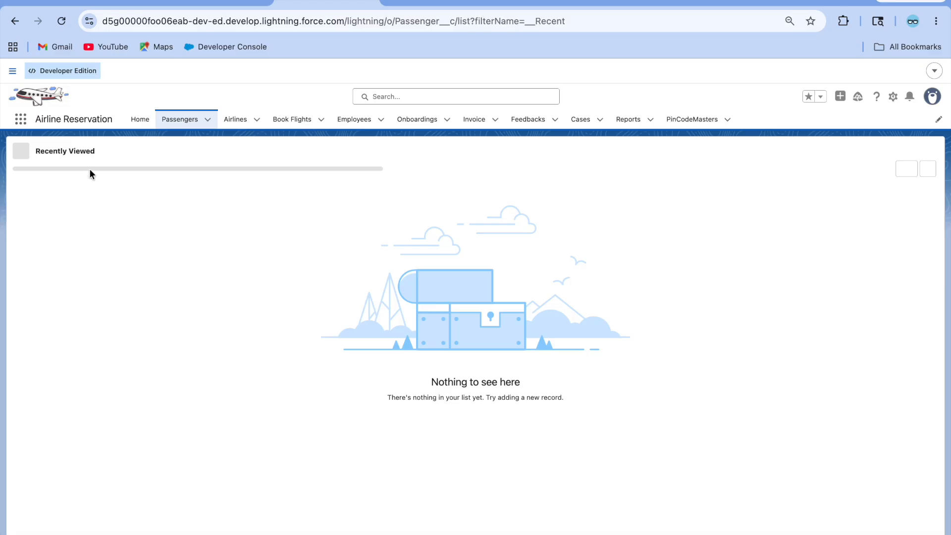
click(69, 213)
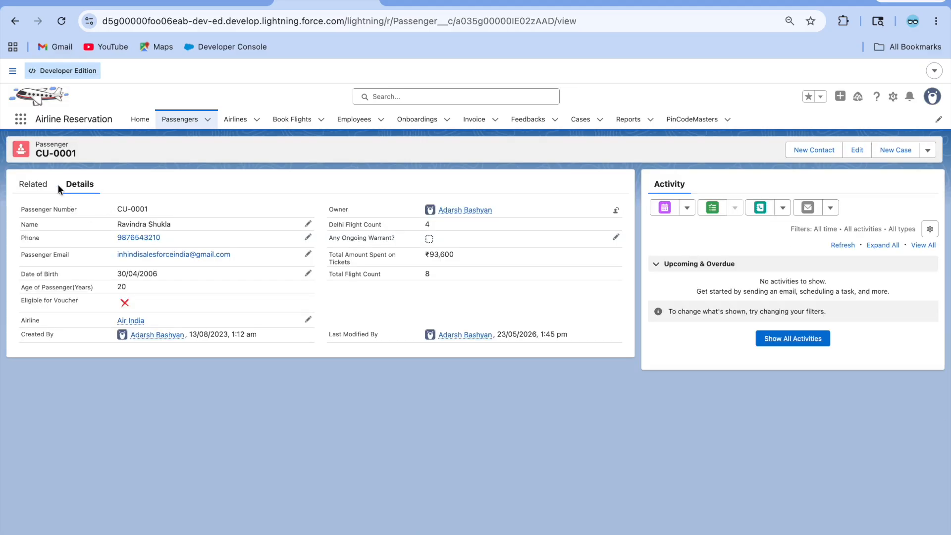
click(33, 185)
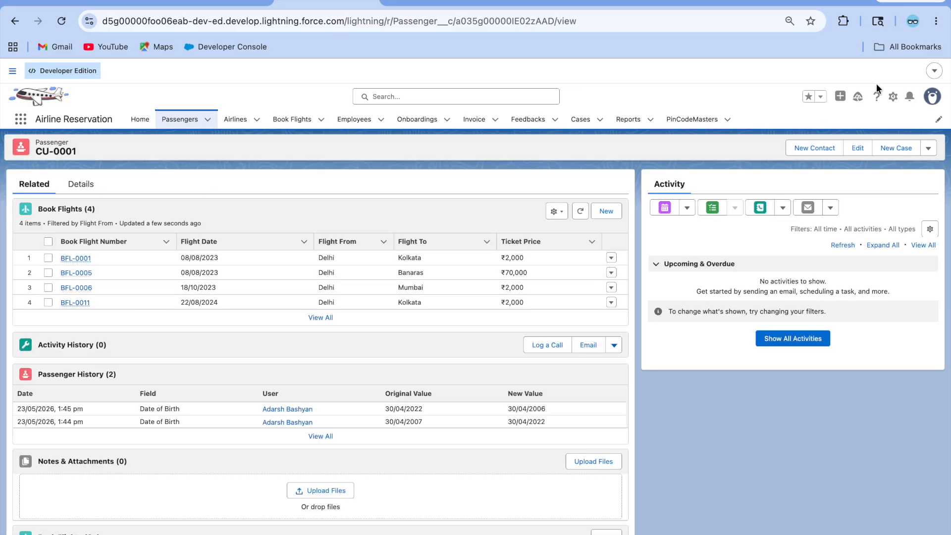
click(893, 96)
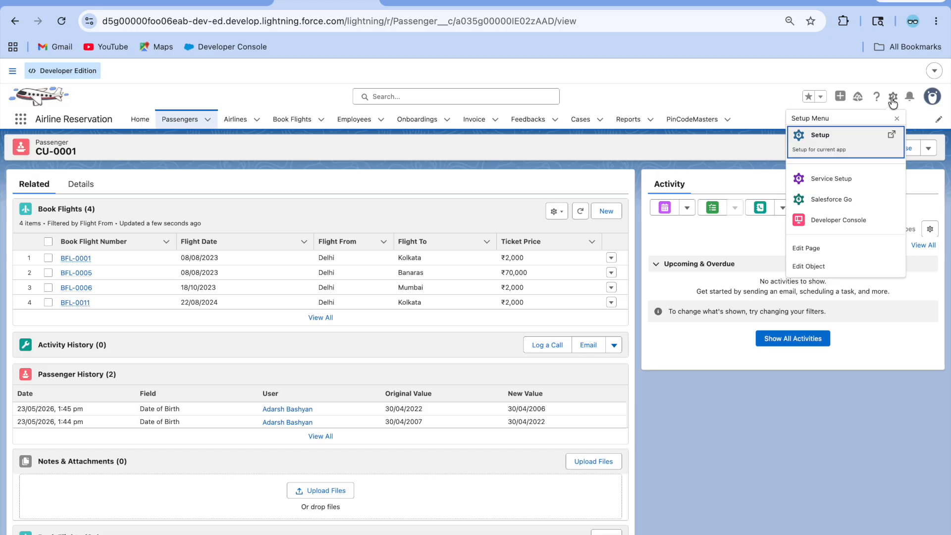
Step: In Edit Page, review the Book Flights component's visibility filters, save the page, and return to CU-0001
click(829, 252)
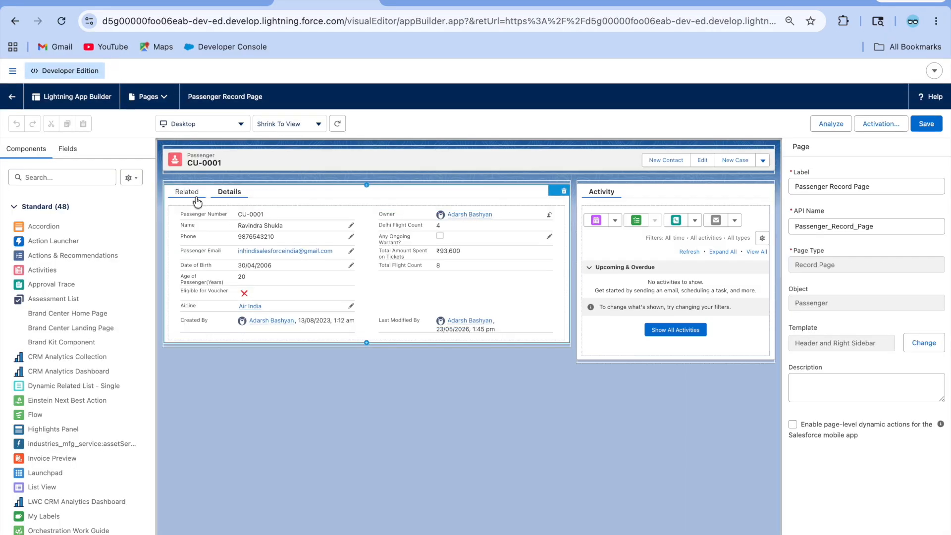
click(192, 196)
click(309, 221)
scroll(896, 381, down, 5)
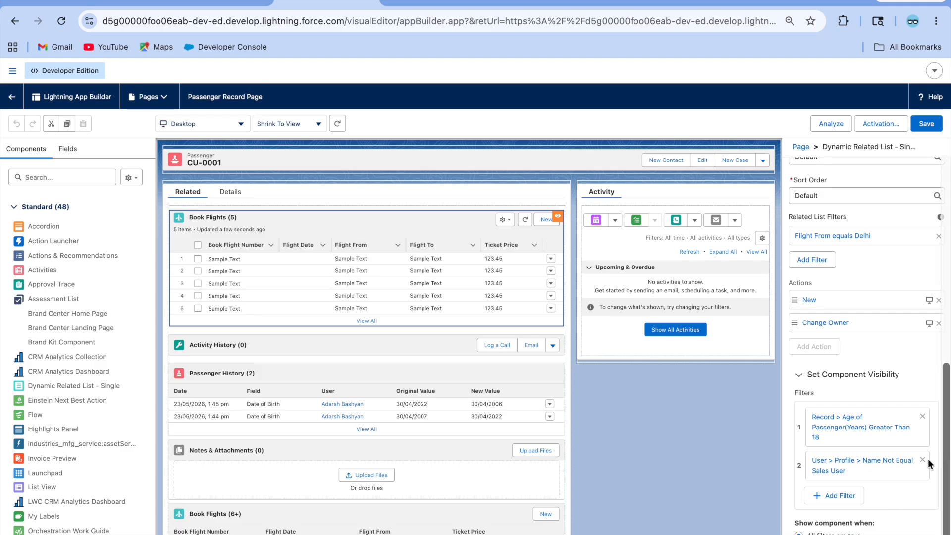
scroll(926, 463, up, 2)
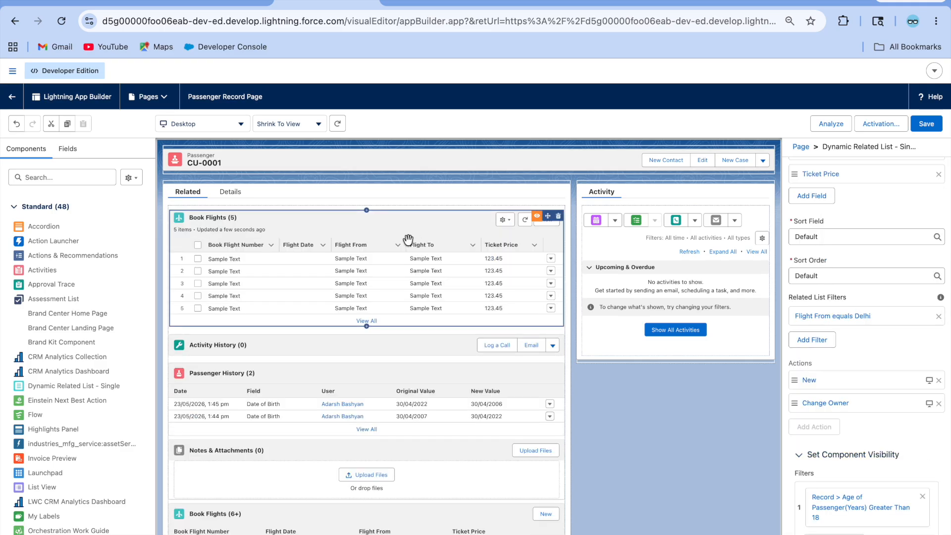
click(934, 130)
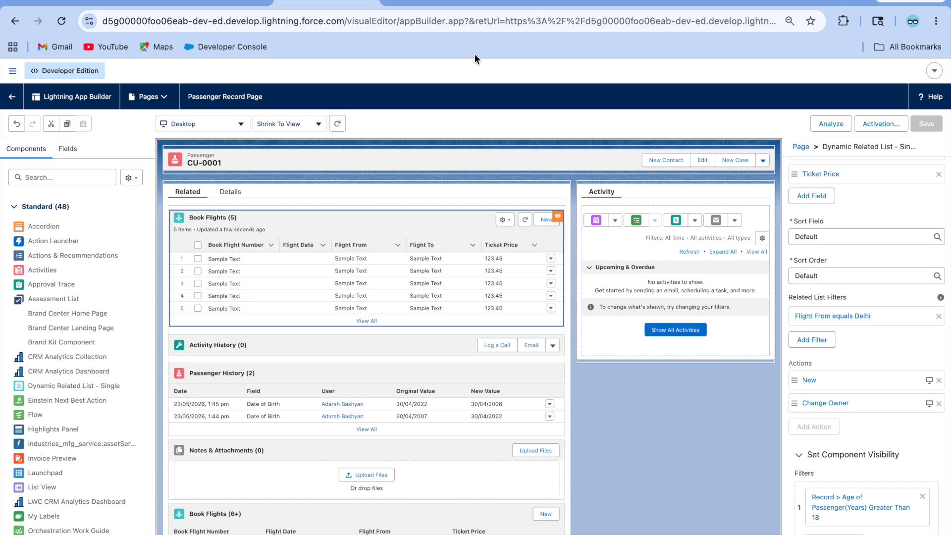
click(11, 97)
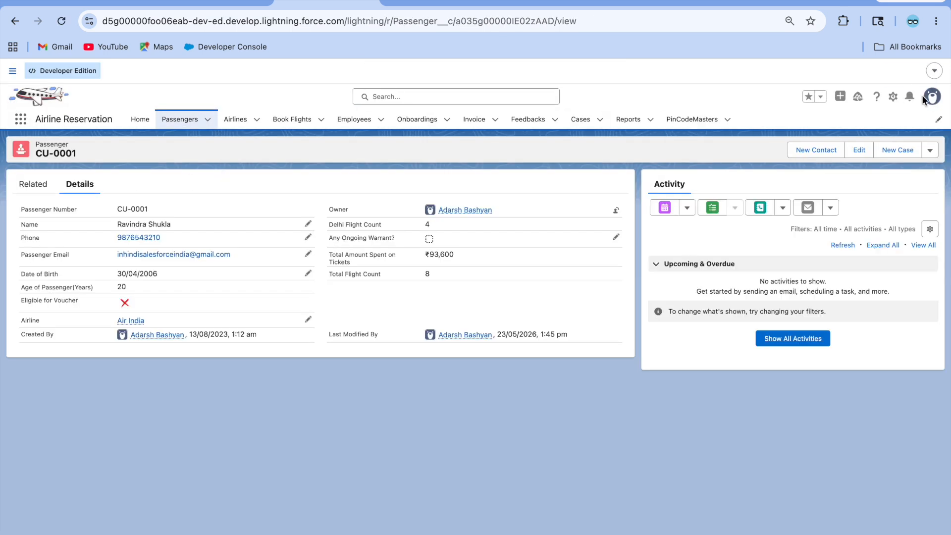
Step: From Setup, find the Sales User account and log in as that user
click(893, 96)
click(819, 142)
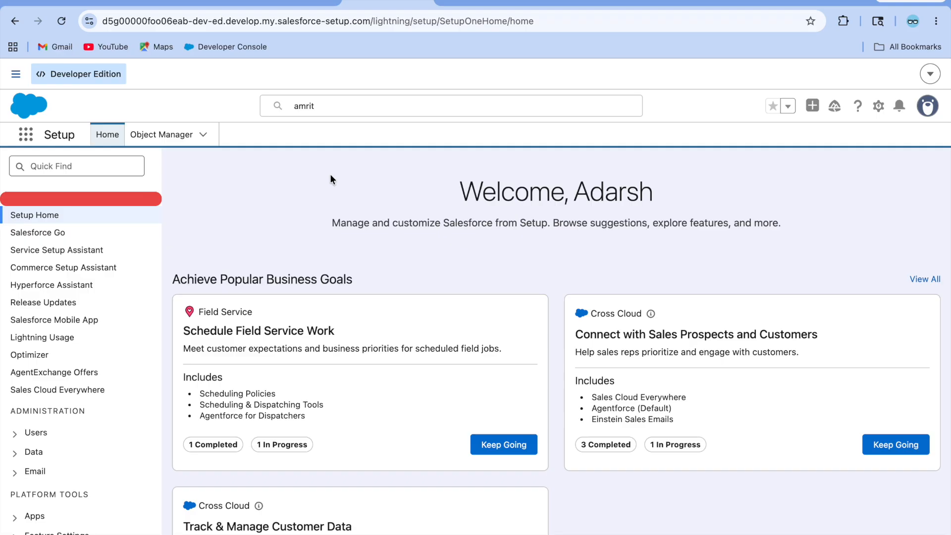
click(334, 107)
click(319, 163)
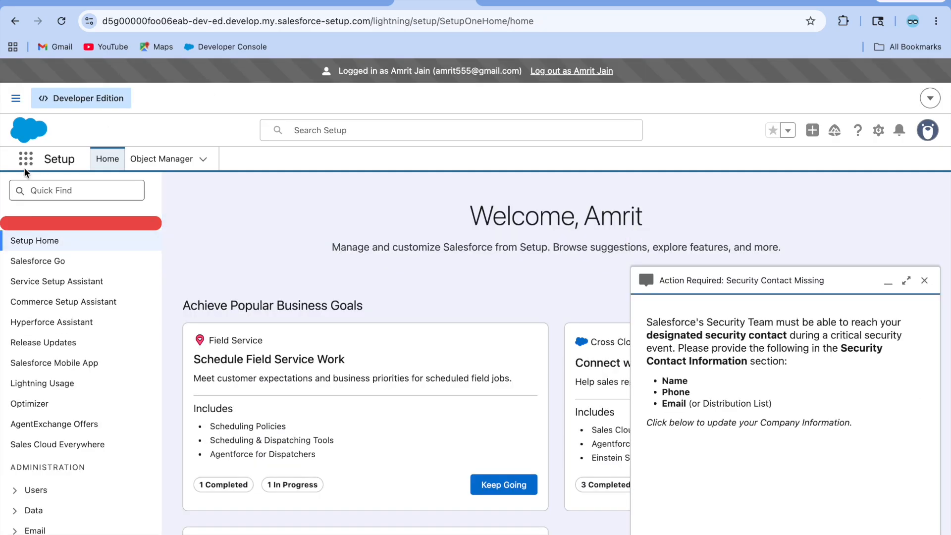
Step: As the Sales User, open passenger record CU-0001 from Passengers, then log out
click(25, 159)
text(pass)
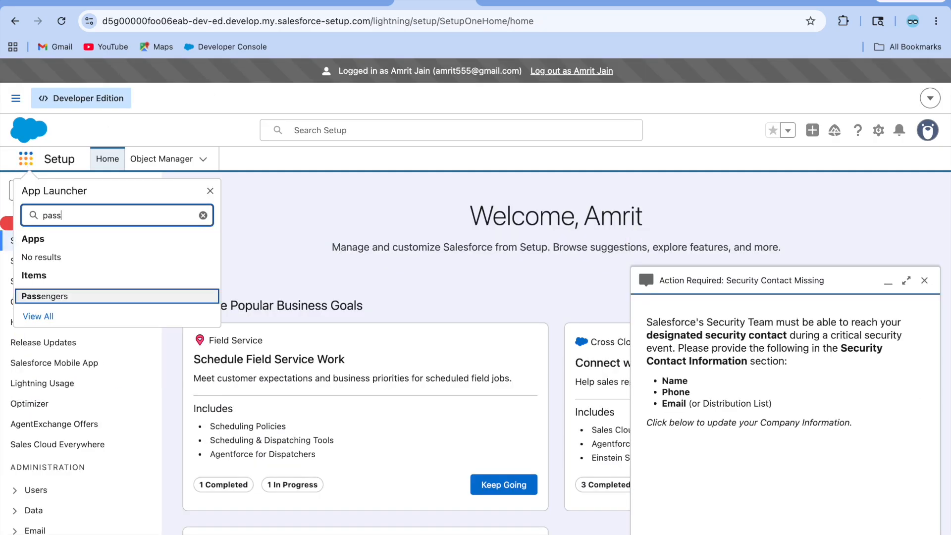
click(58, 296)
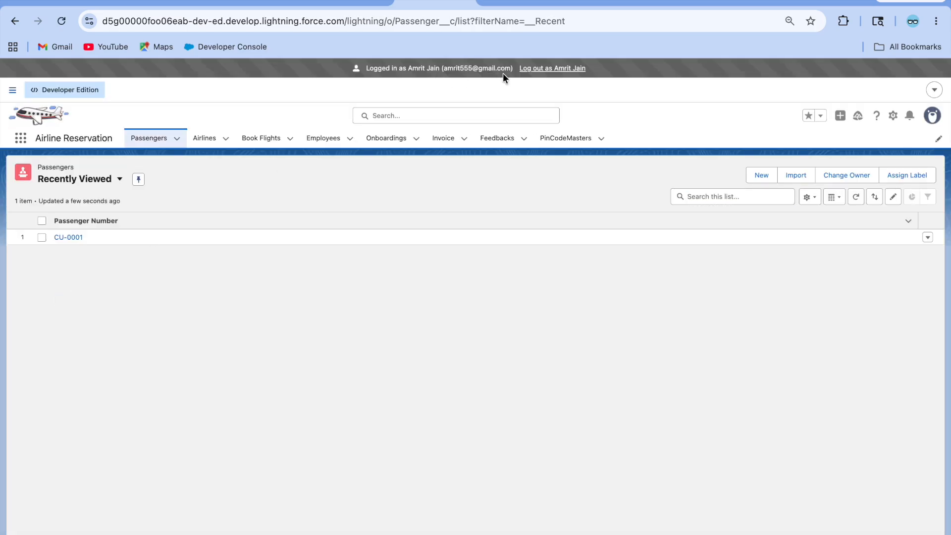
click(70, 237)
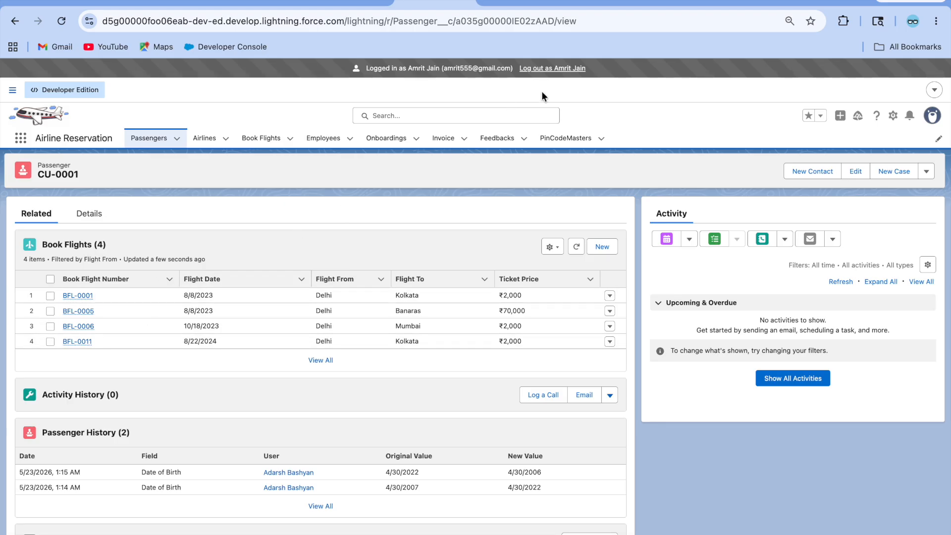
click(547, 73)
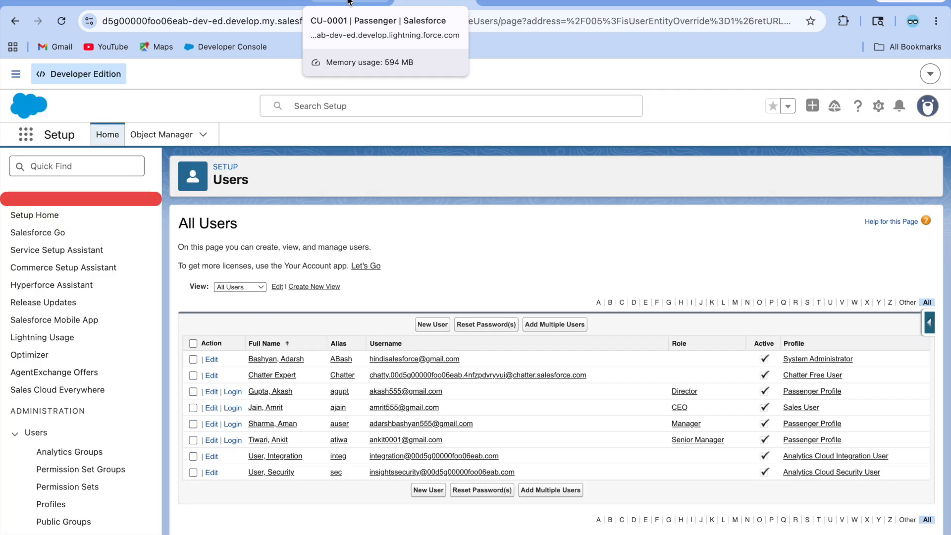
Step: Return to passenger CU-0001 and open its Passenger record page in Lightning App Builder
click(349, 3)
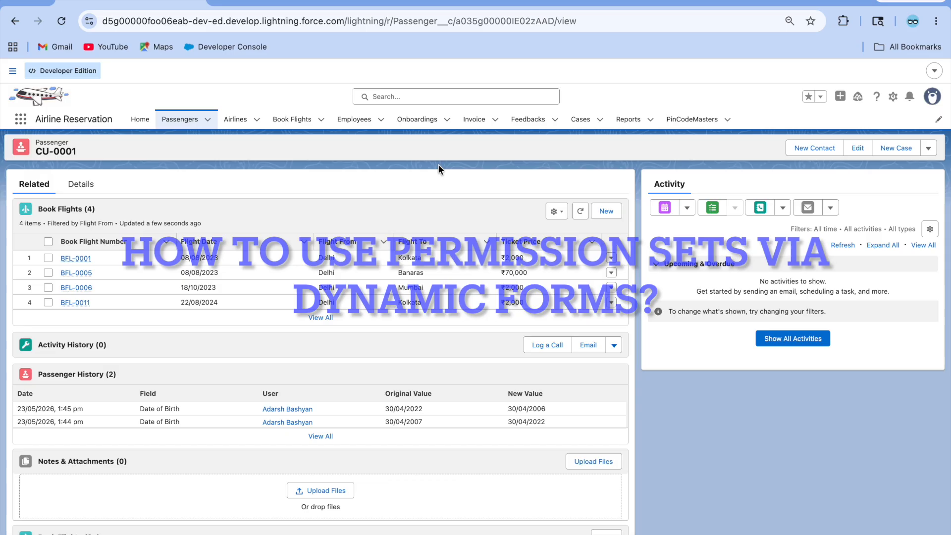
click(893, 96)
click(807, 249)
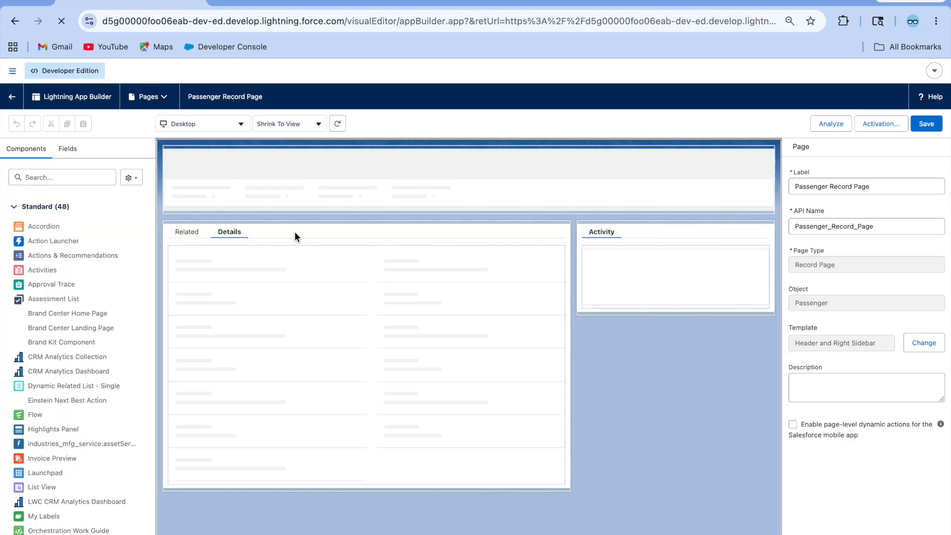
Step: Add an advanced visibility filter to Book Flights and search User fields for 'per', 'ro' and 'pro'
click(187, 193)
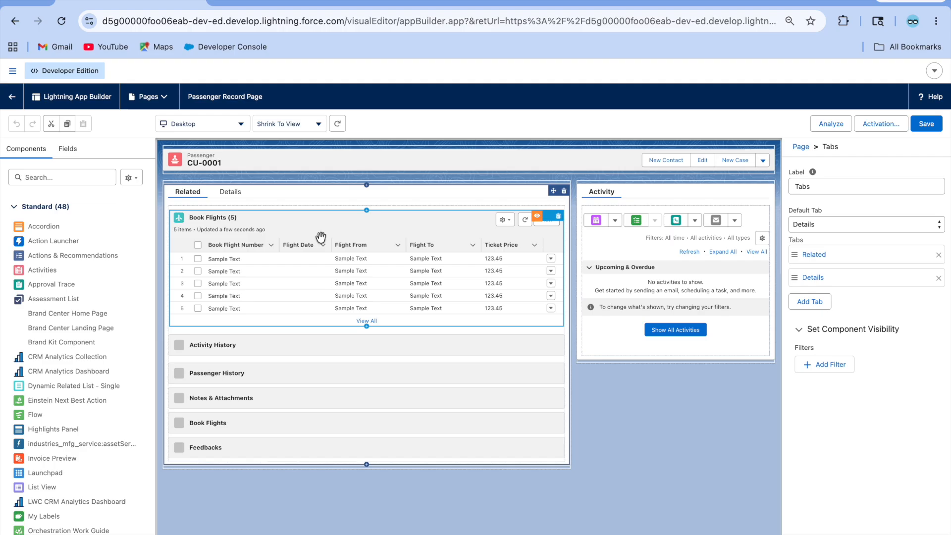
scroll(820, 325, down, 10)
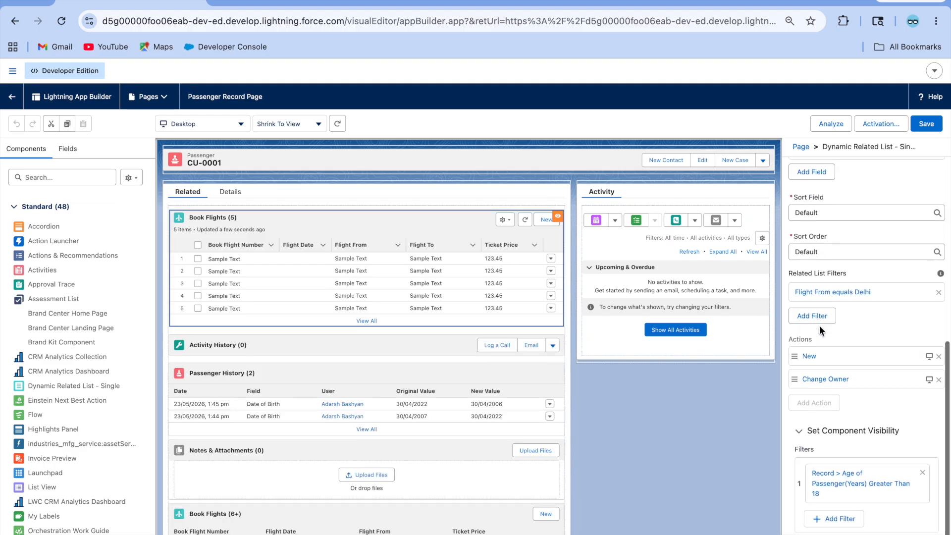
click(834, 534)
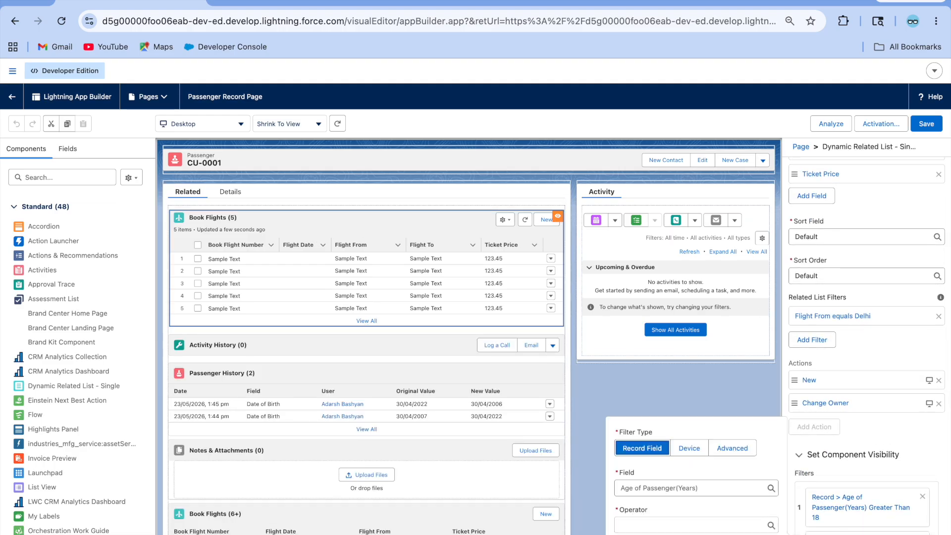
click(732, 448)
click(631, 486)
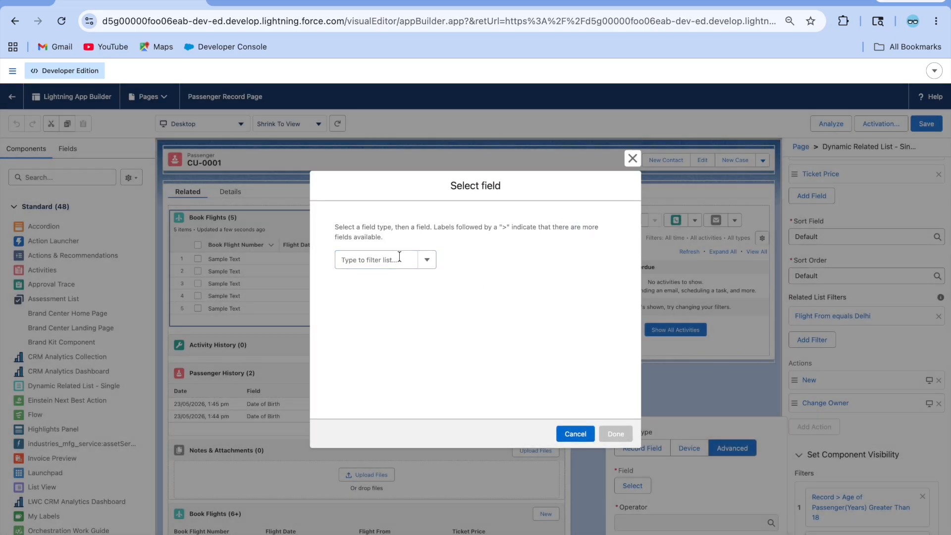
click(367, 259)
click(377, 299)
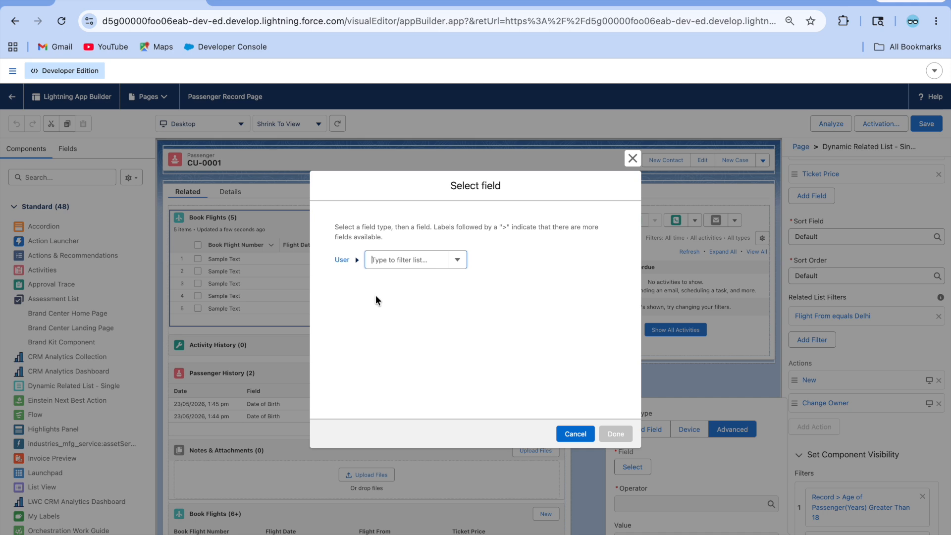
text(per)
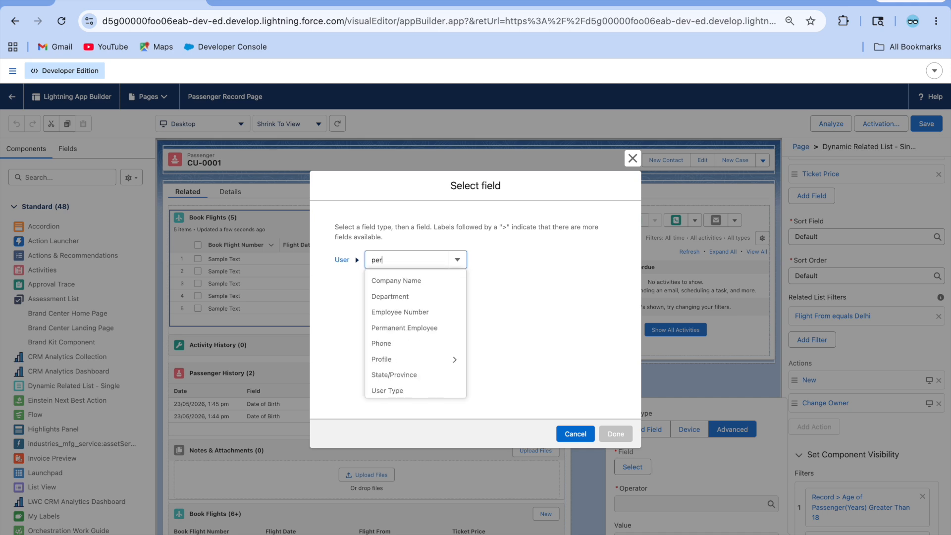
key(BackSpace)
key(BackSpace)
text(ro)
key(BackSpace)
key(BackSpace)
text(pro)
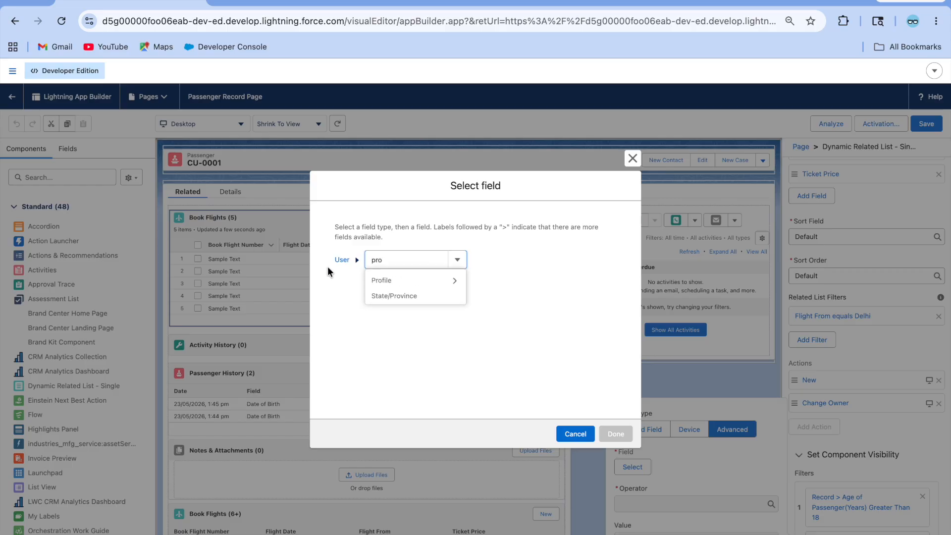
Step: Browse Standard Permission fields, close the picker unchanged and return to the CU-0001 record
click(344, 258)
click(367, 310)
click(425, 256)
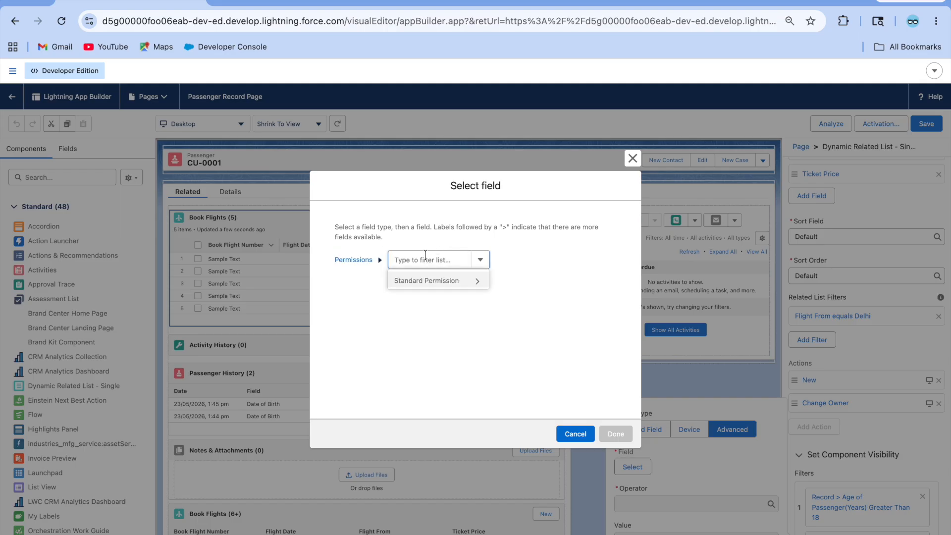
click(456, 280)
click(512, 257)
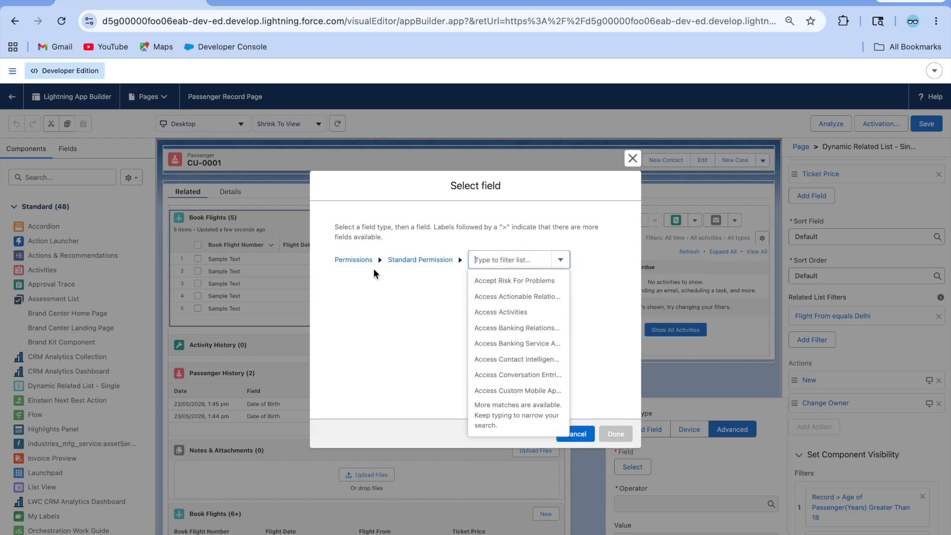
click(353, 260)
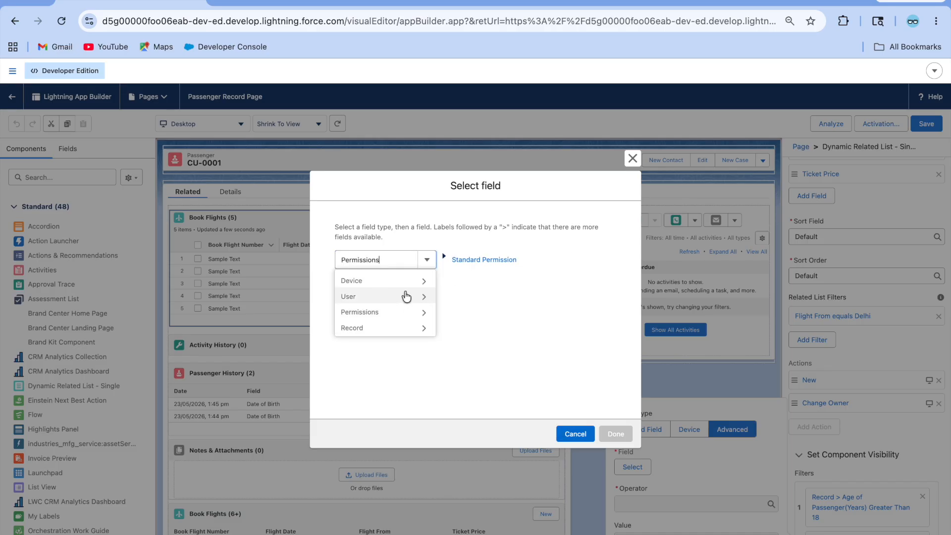
click(633, 158)
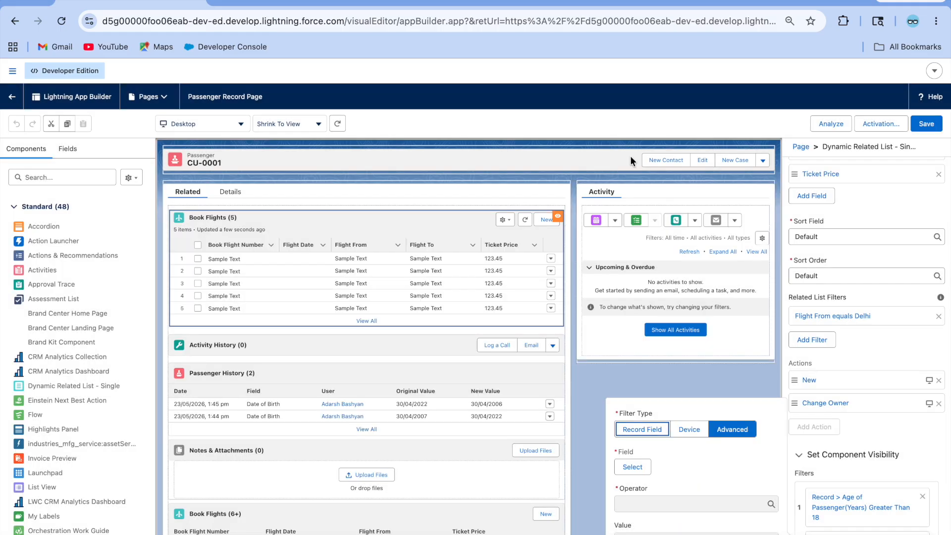
click(13, 97)
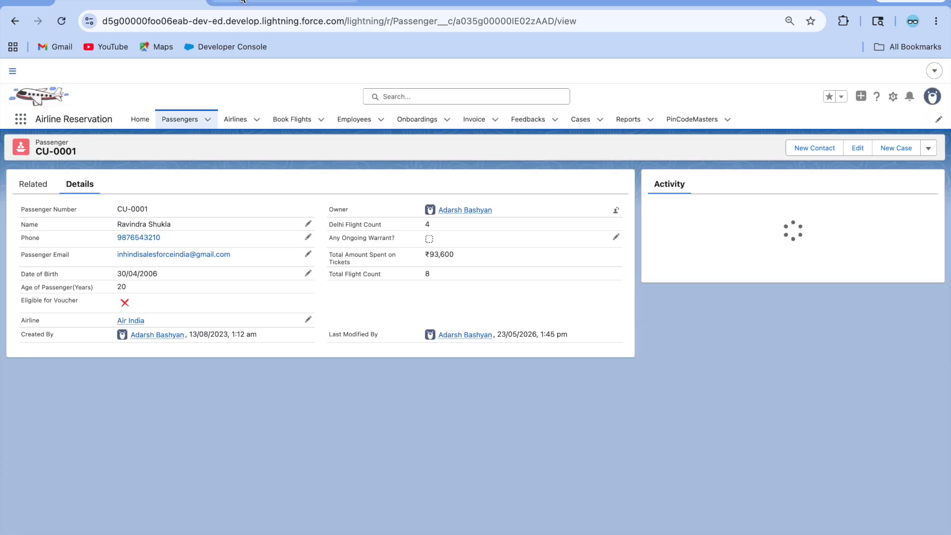
Step: Preview CustomVfPage.vfp to see its 'Learning Dynamic Forms' card, then go back to its source
click(409, 2)
click(569, 3)
scroll(190, 224, down, 15)
scroll(190, 223, up, 20)
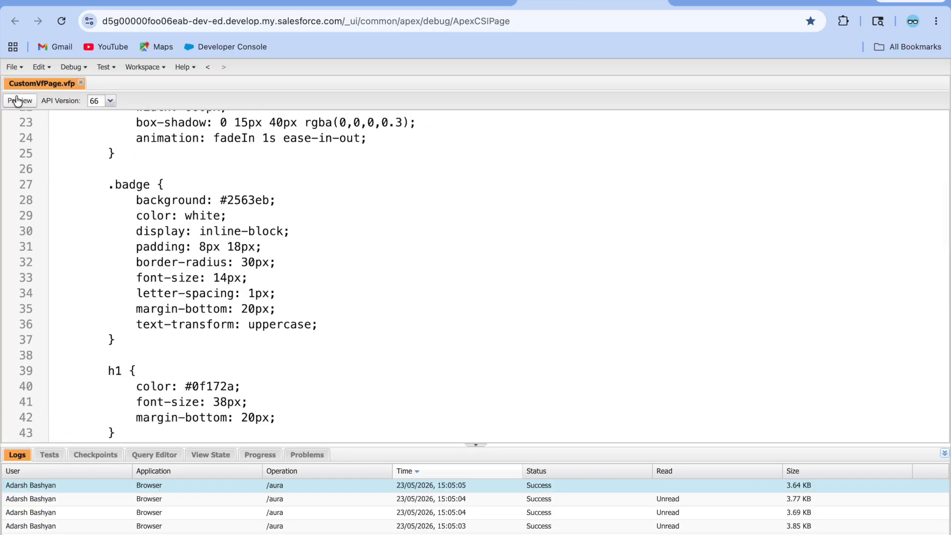
click(17, 99)
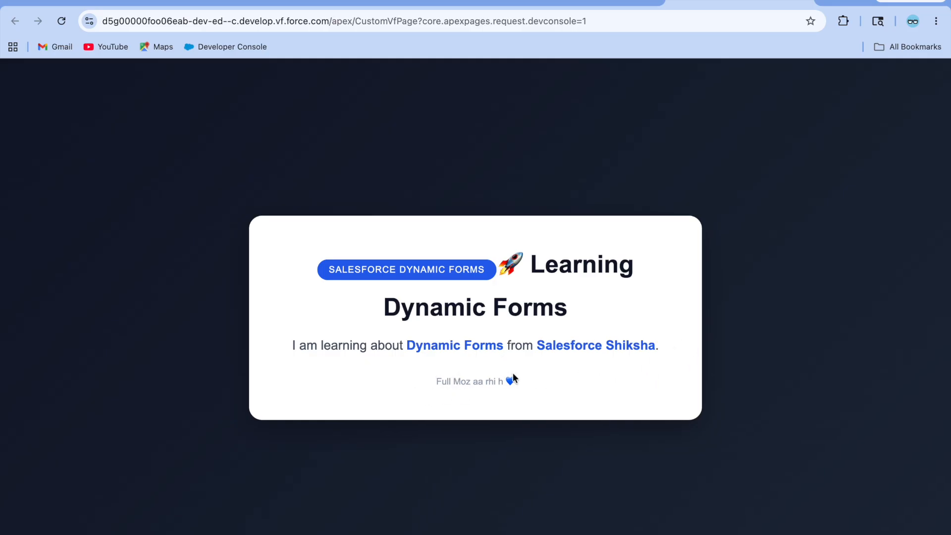
click(571, 1)
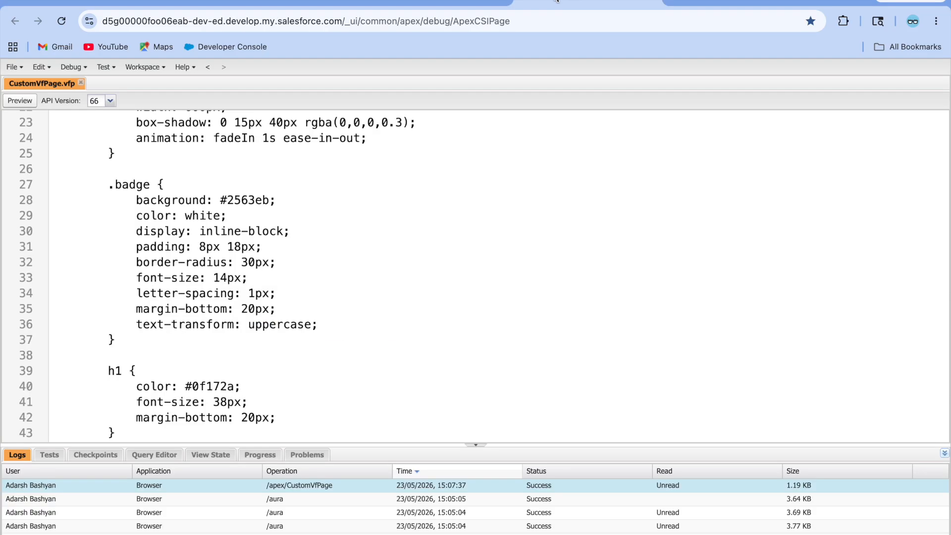
scroll(250, 188, up, 7)
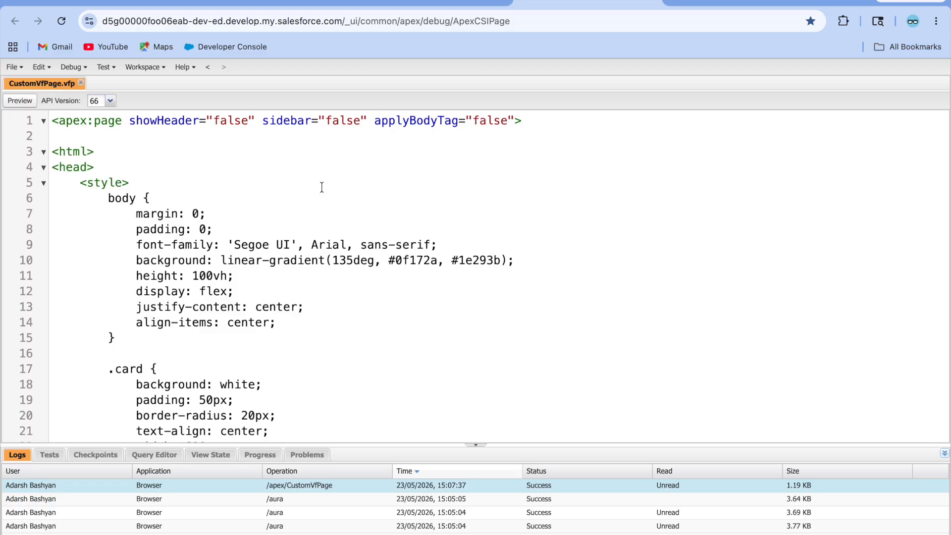
Step: Create and save permission set 'Extra Vf Page Permission' (API name Extra_Vf_Page_Permission) with the Salesforce license
click(282, 2)
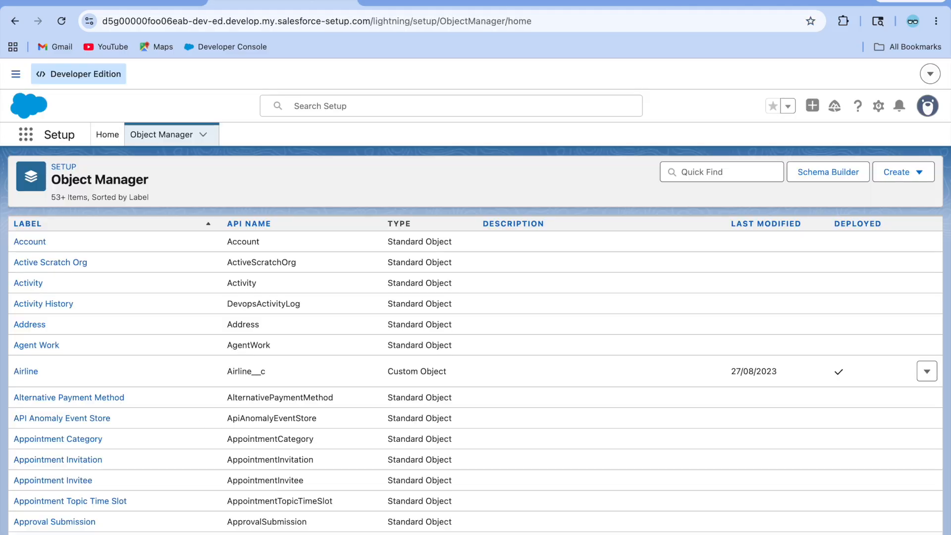
click(107, 134)
click(72, 253)
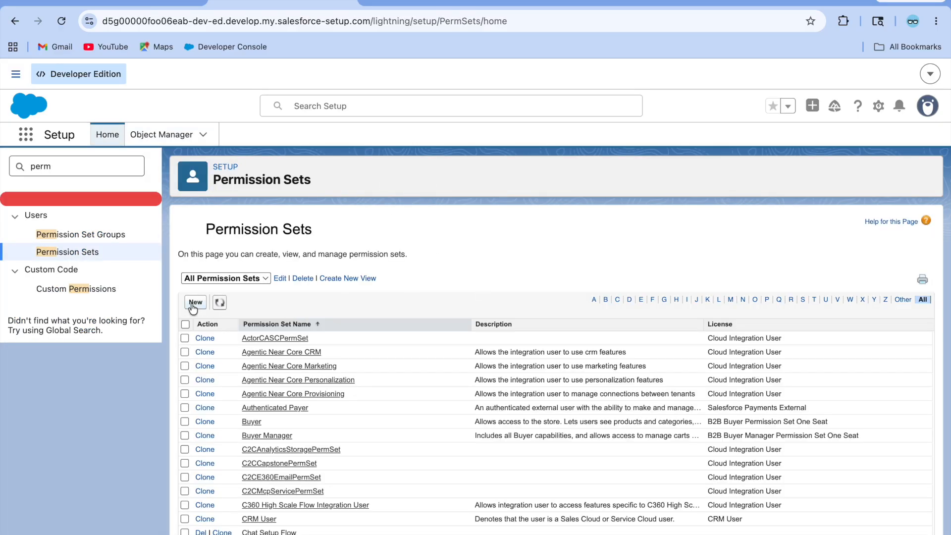
click(195, 303)
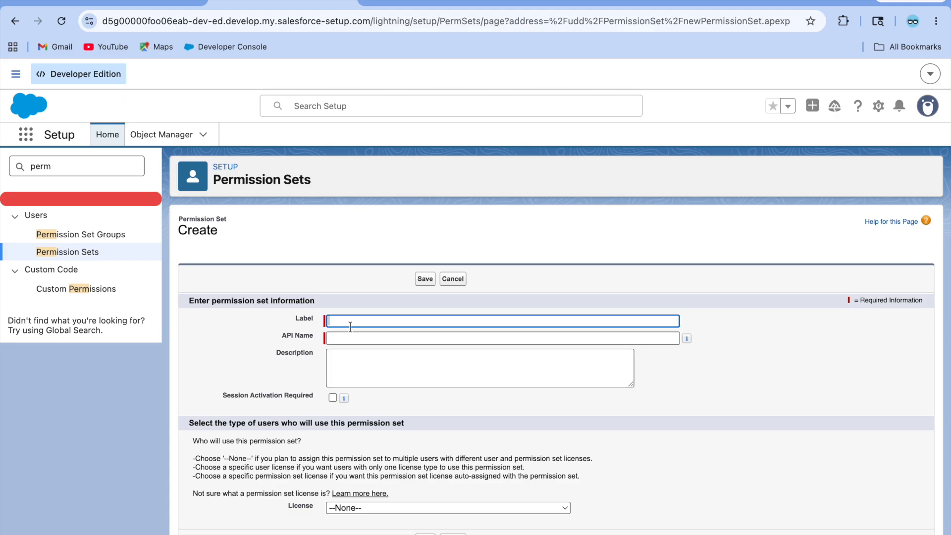
key(Caps_Lock)
text(Extra)
key(Caps_Lock)
text(Vf Page Permission)
click(488, 361)
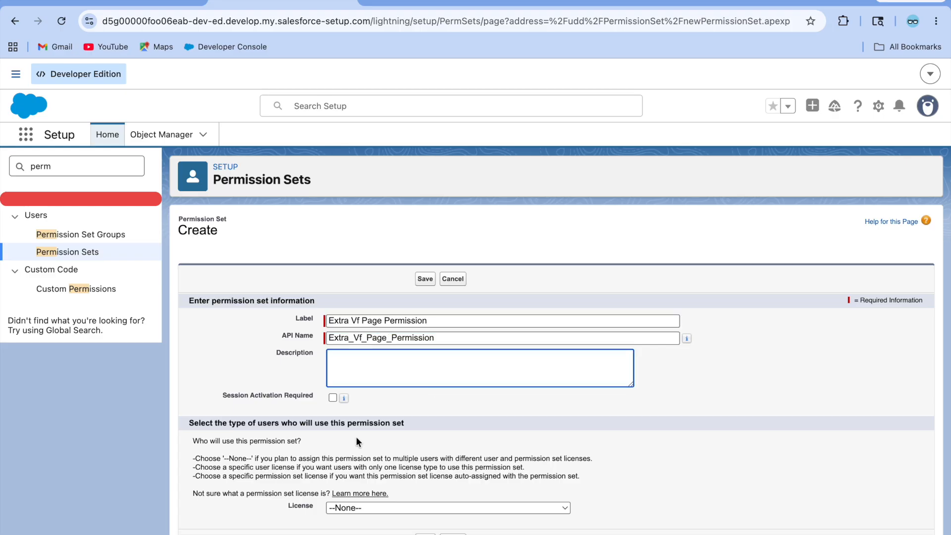
click(364, 508)
scroll(387, 526, down, 6)
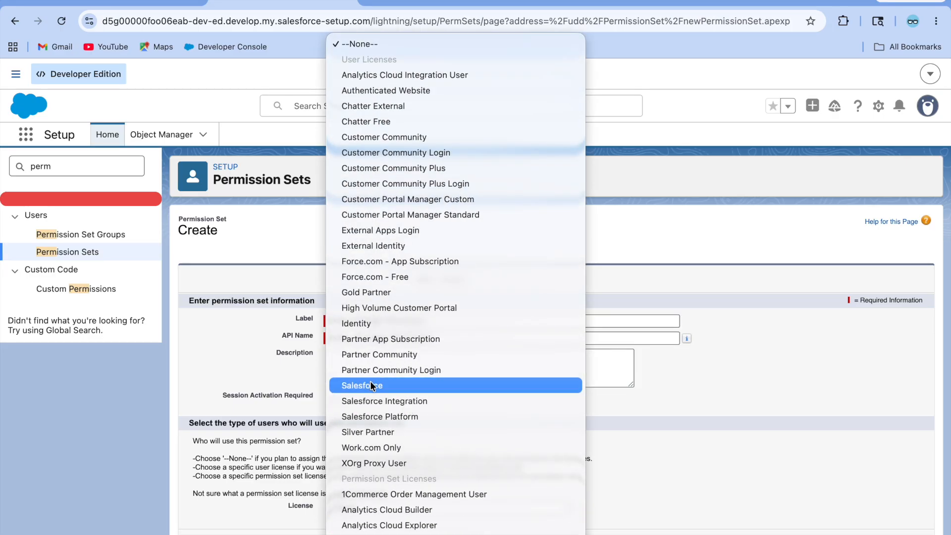
click(372, 386)
click(425, 279)
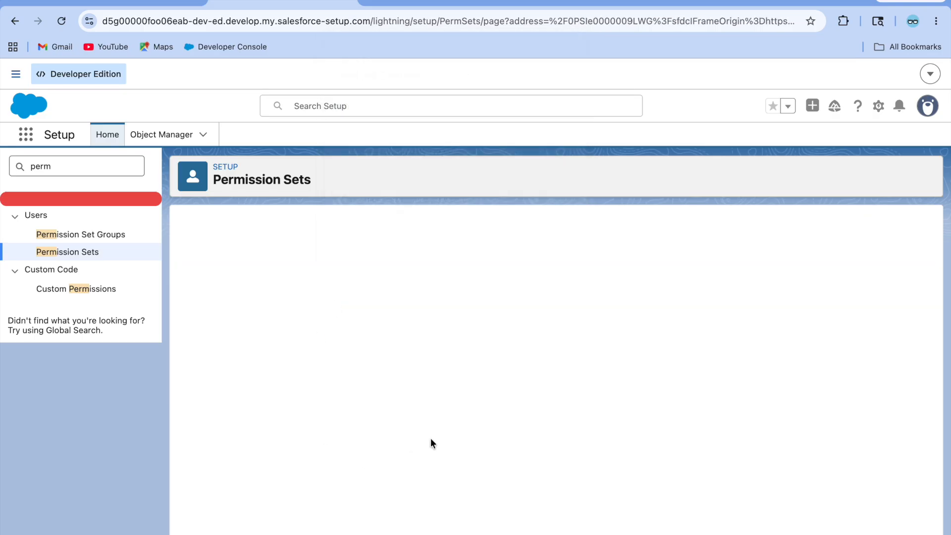
Step: Add CustomVfPage to Extra Vf Page Permission's enabled Visualforce pages and save
scroll(444, 492, down, 1)
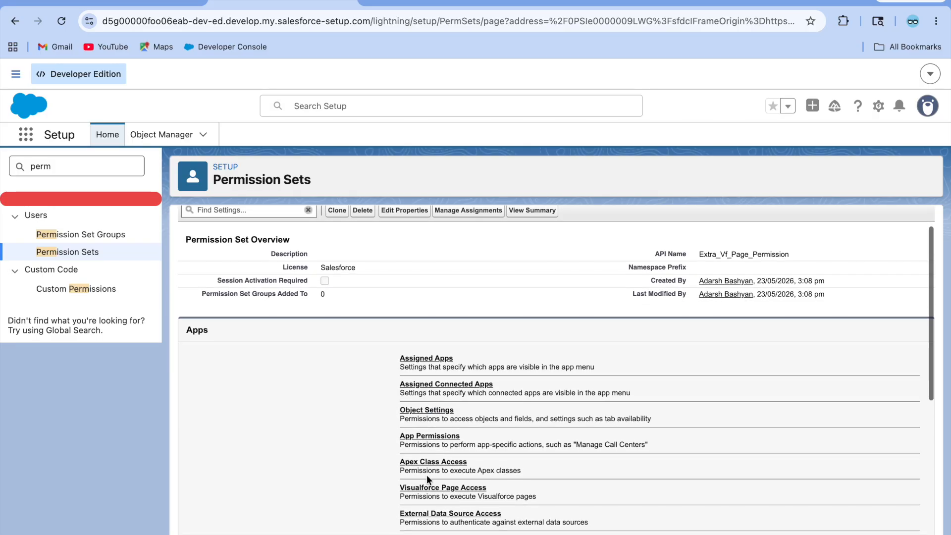
click(431, 485)
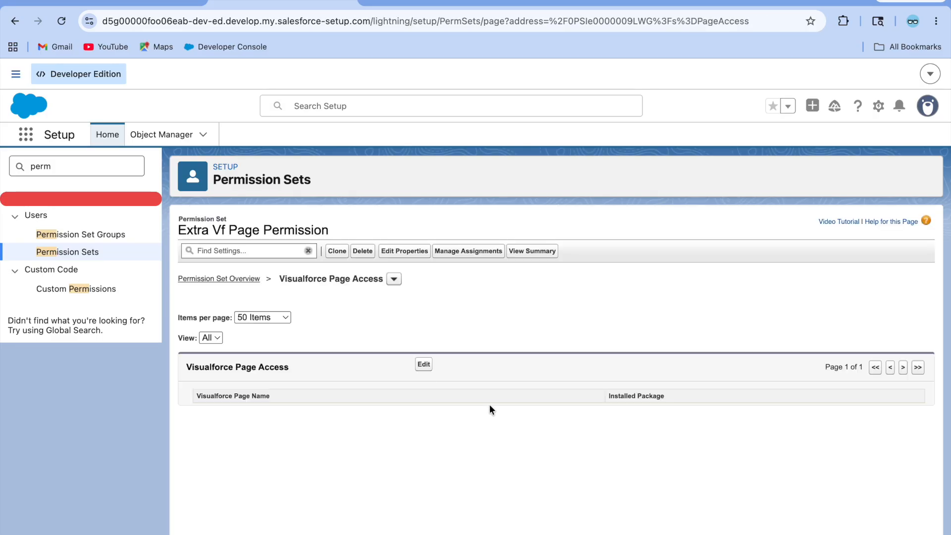
click(425, 364)
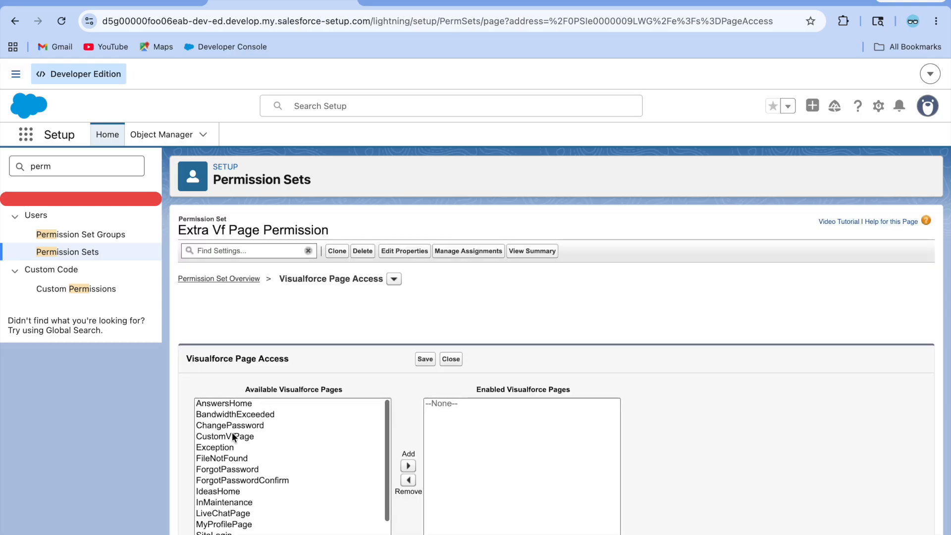
click(233, 436)
click(408, 465)
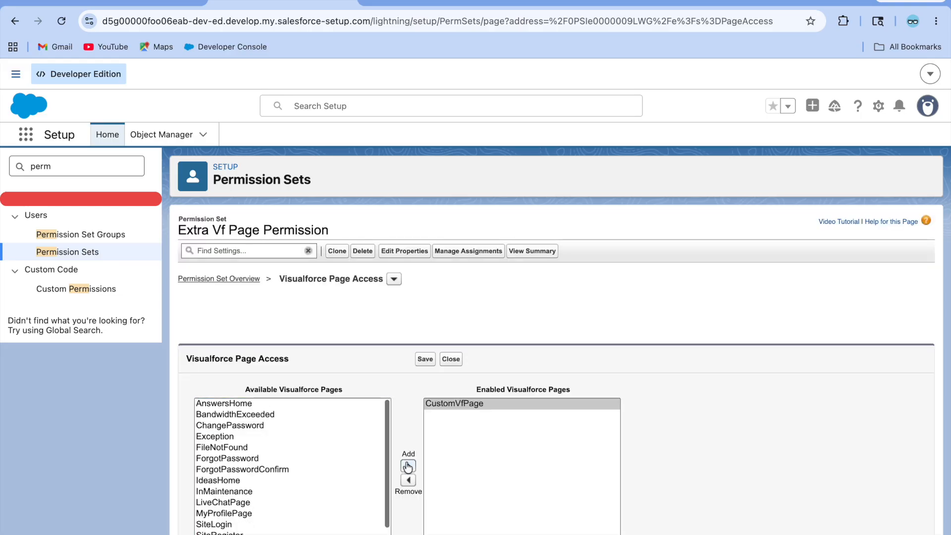
click(427, 362)
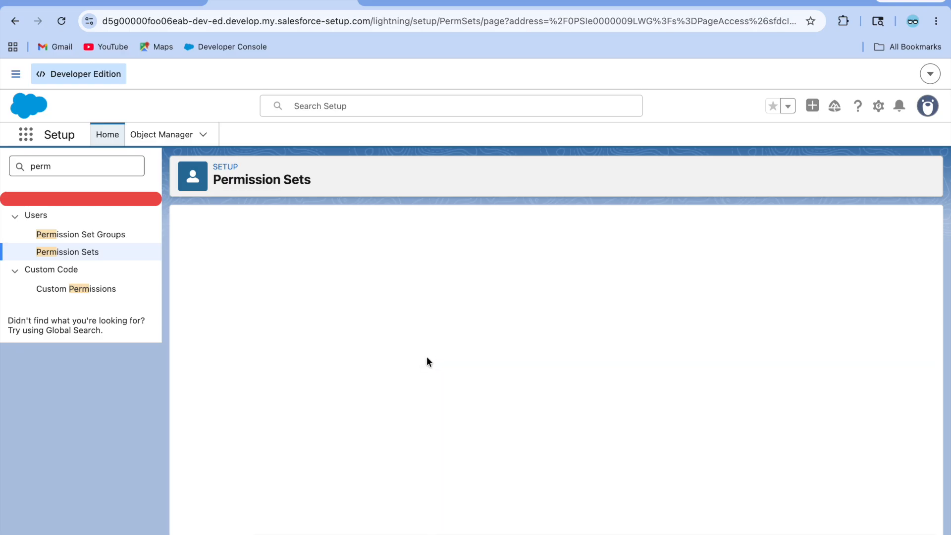
Step: Place a Visualforce component for CustomVfPage below the Home page dashboard and save the layout
click(105, 7)
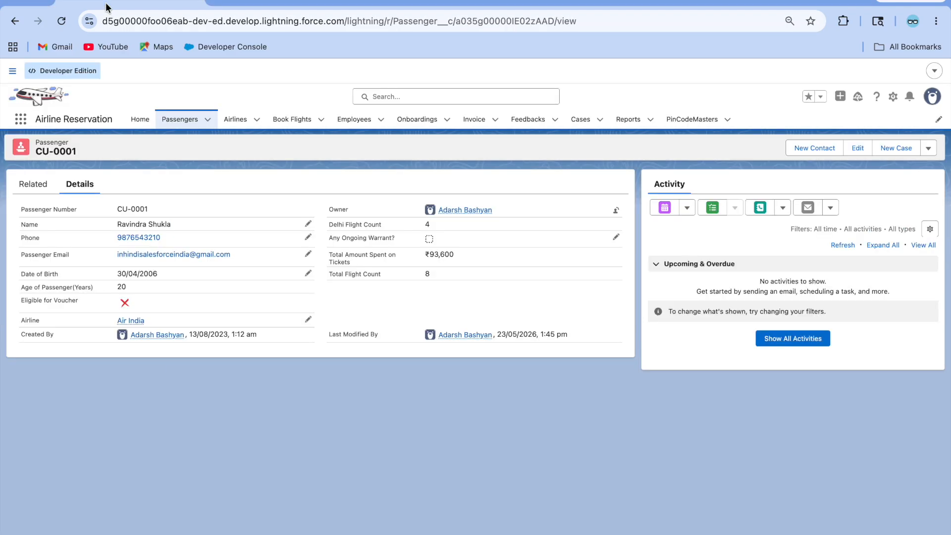
click(140, 119)
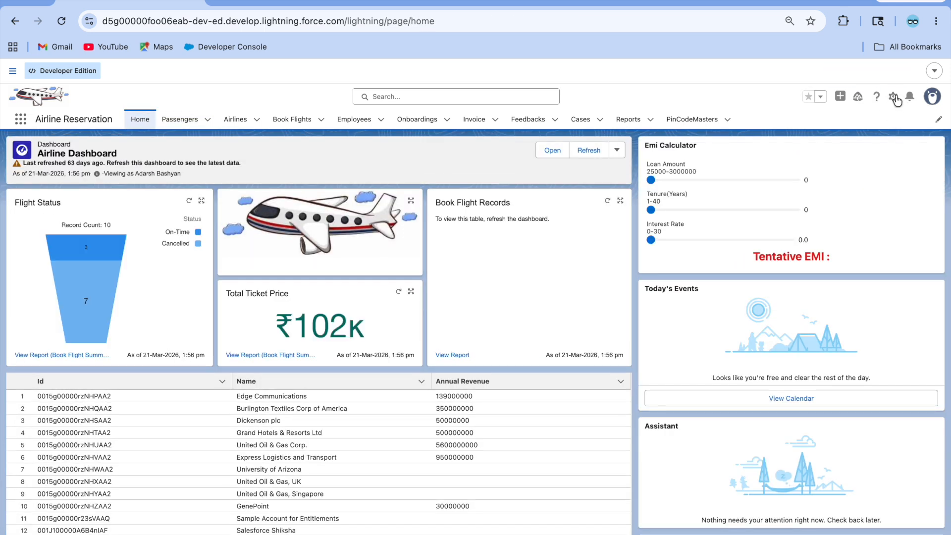
click(895, 98)
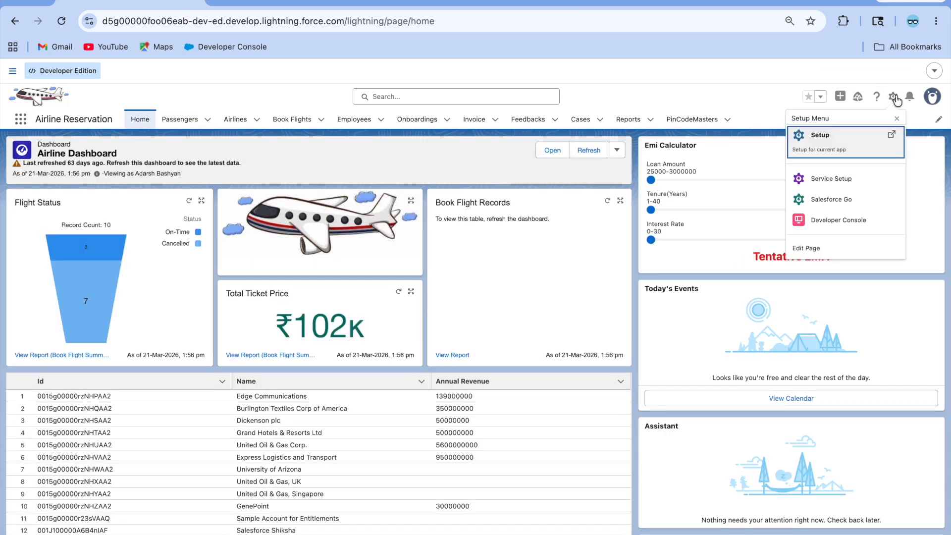
click(820, 248)
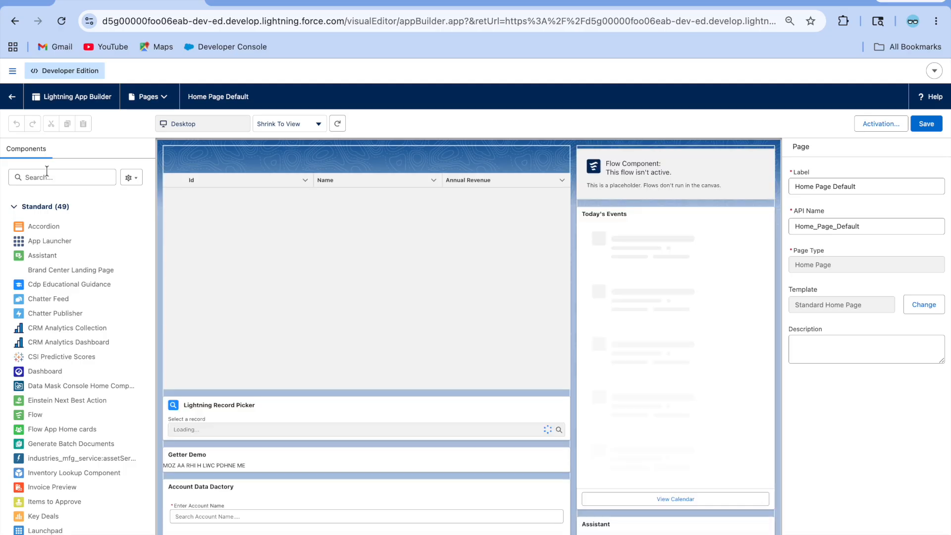
click(47, 174)
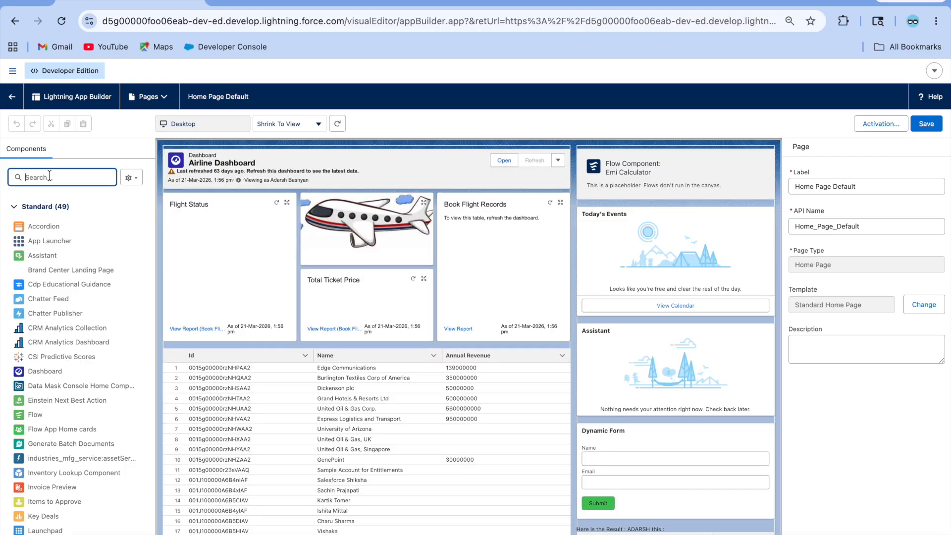
text(vis)
drag(46, 226, 293, 334)
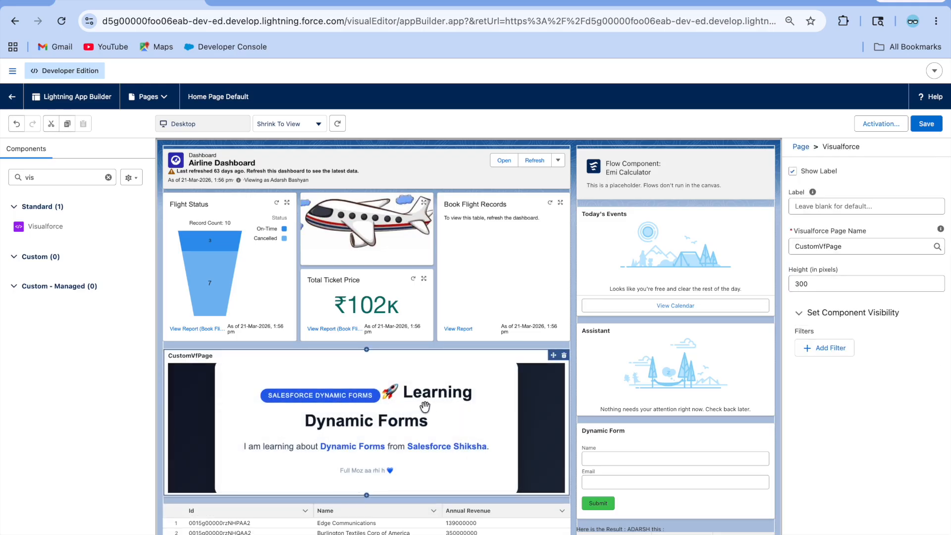
click(923, 127)
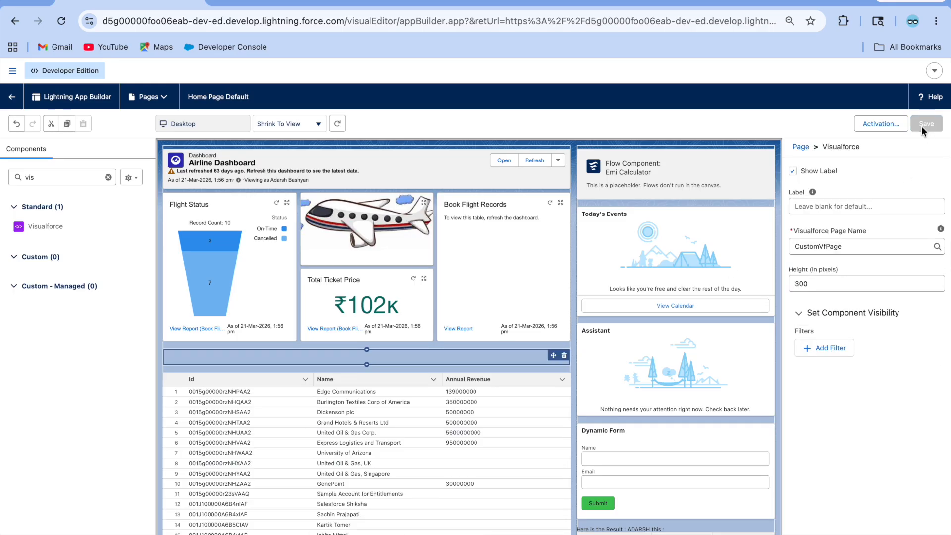
click(12, 98)
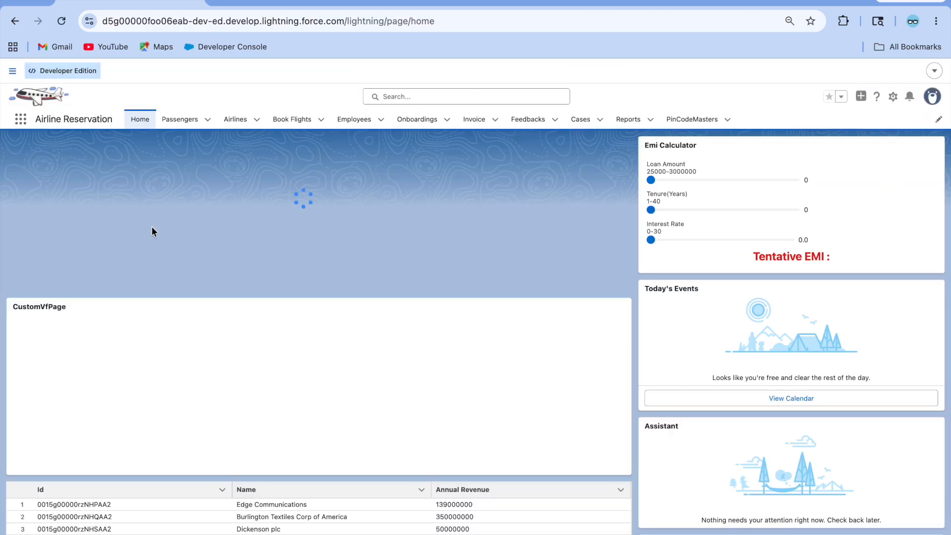
Step: Check the CustomVfPage section on Home, then return to the permission set's Visualforce Page Access
scroll(156, 353, down, 2)
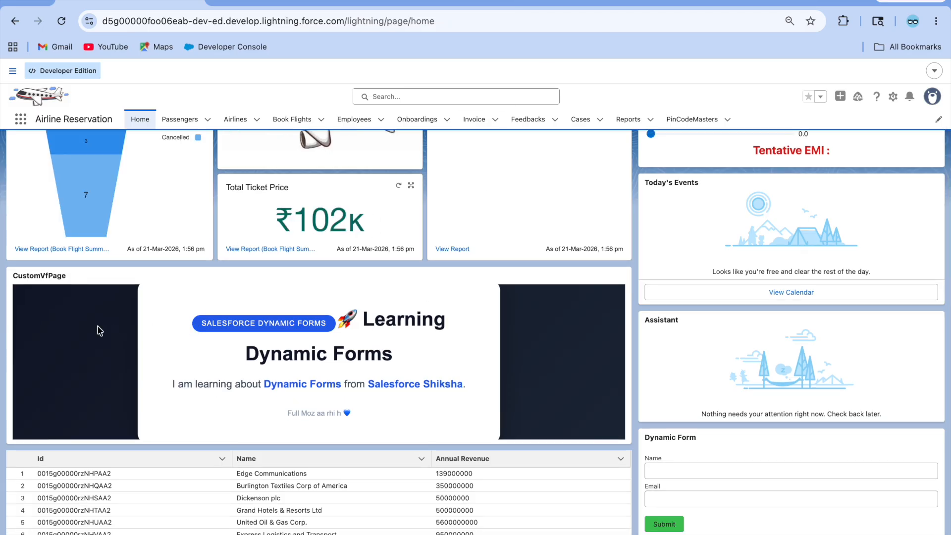
scroll(335, 353, up, 2)
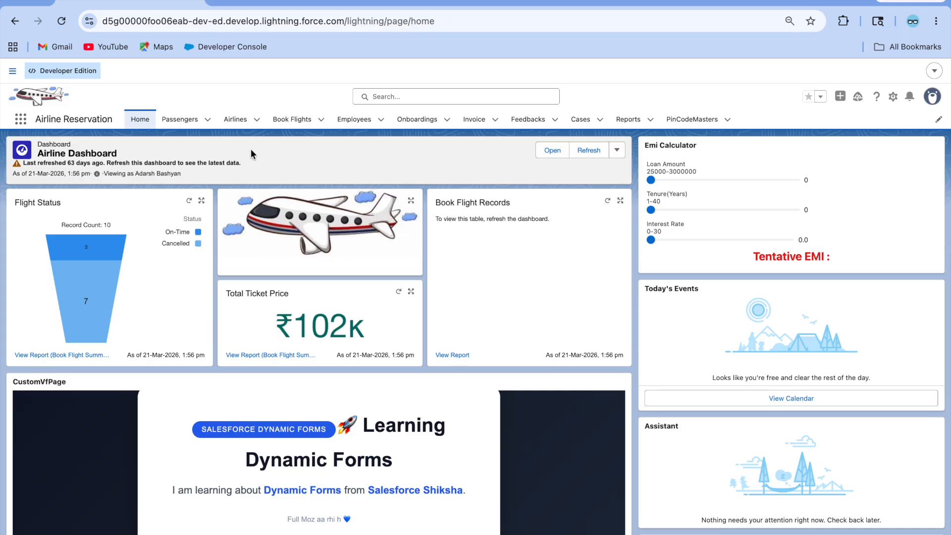
click(282, 2)
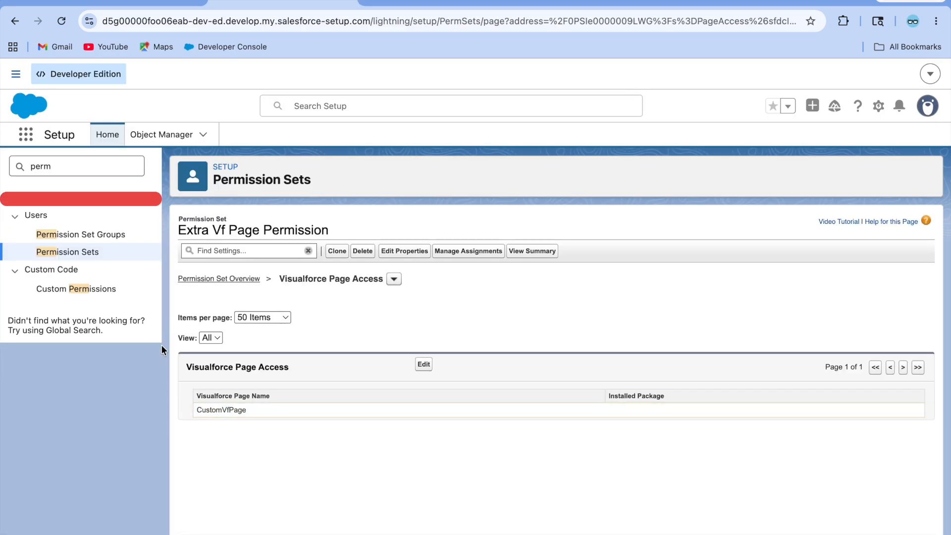
click(116, 2)
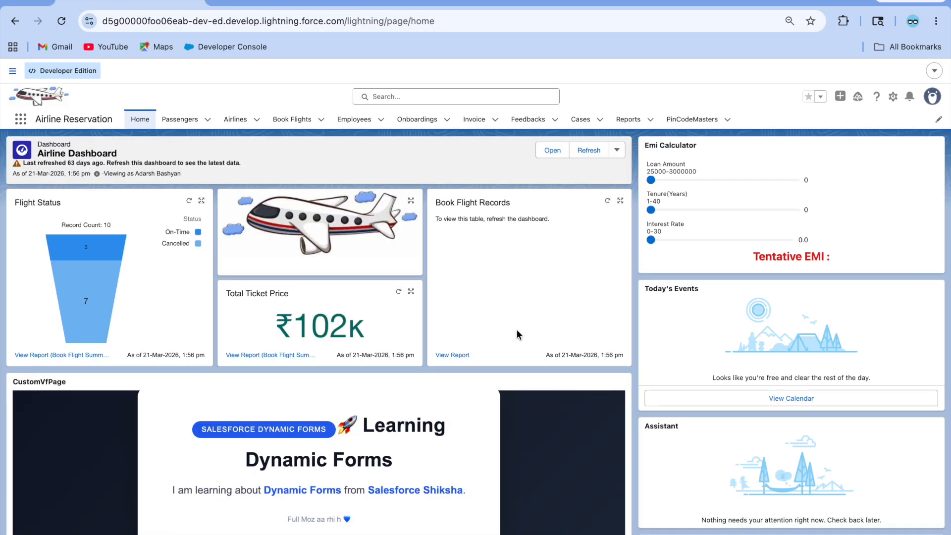
click(283, 2)
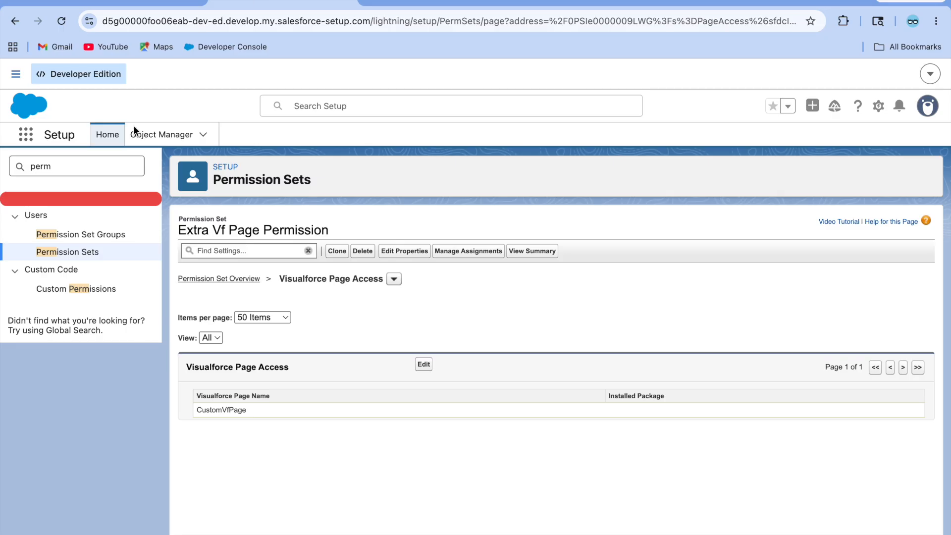
Step: Create custom permission 'Vf Page Custom Permission' with API name Vf_Page_Custom_Permission and save it
click(73, 168)
key(BackSpace)
key(BackSpace)
key(BackSpace)
key(BackSpace)
text(cu)
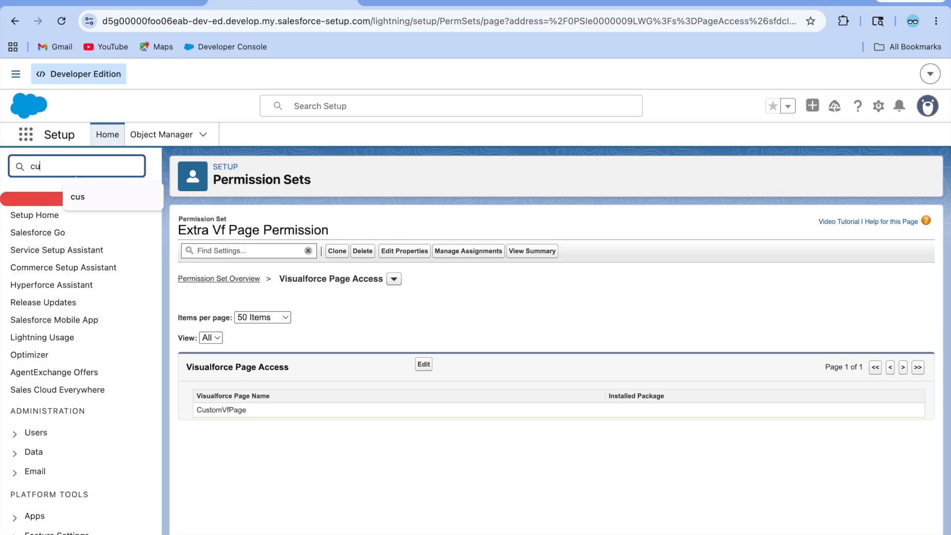
text(st)
scroll(82, 407, down, 1)
scroll(82, 407, down, 3)
click(74, 449)
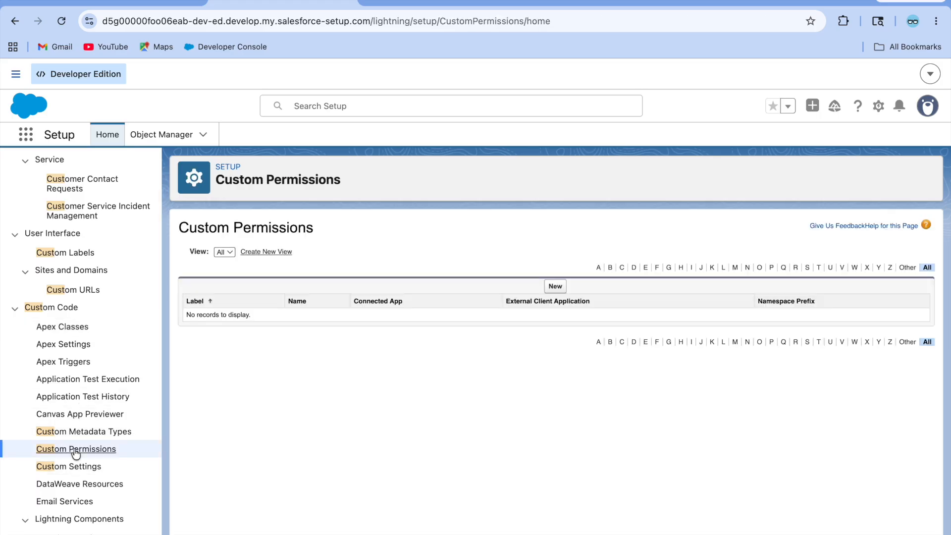
click(556, 288)
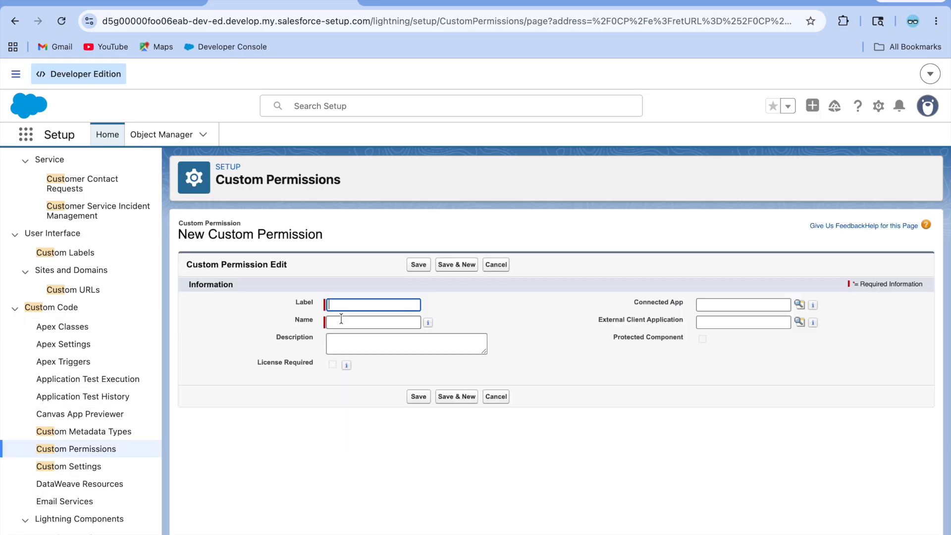
text(V)
text(f Page Custom Permission)
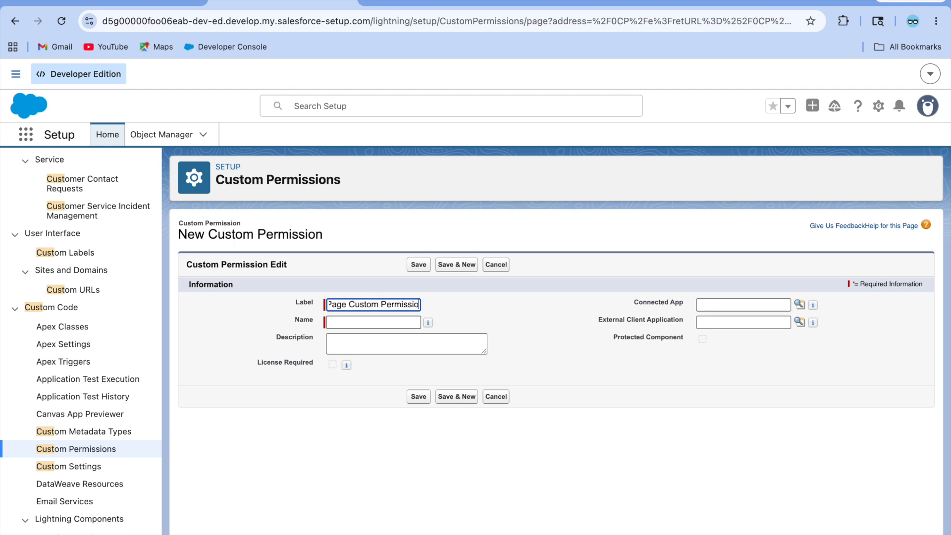
click(479, 307)
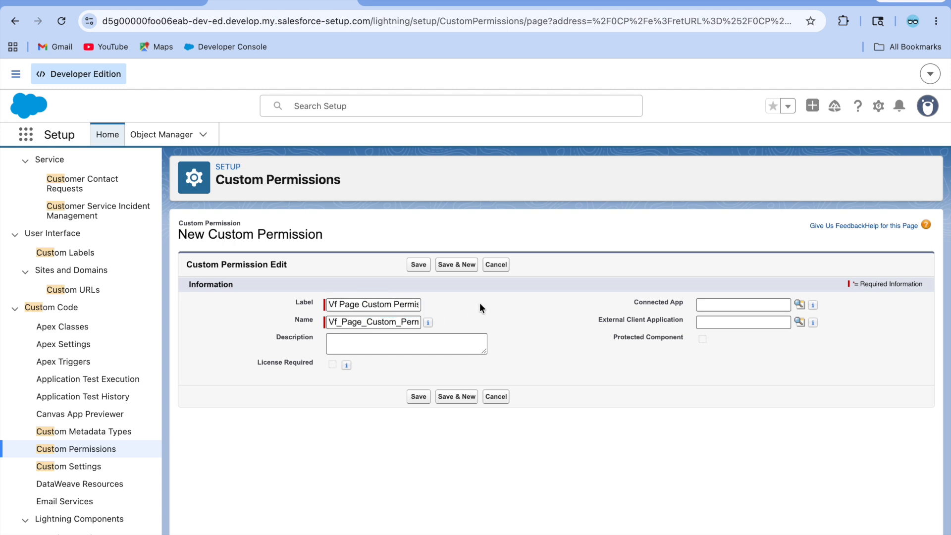
click(418, 265)
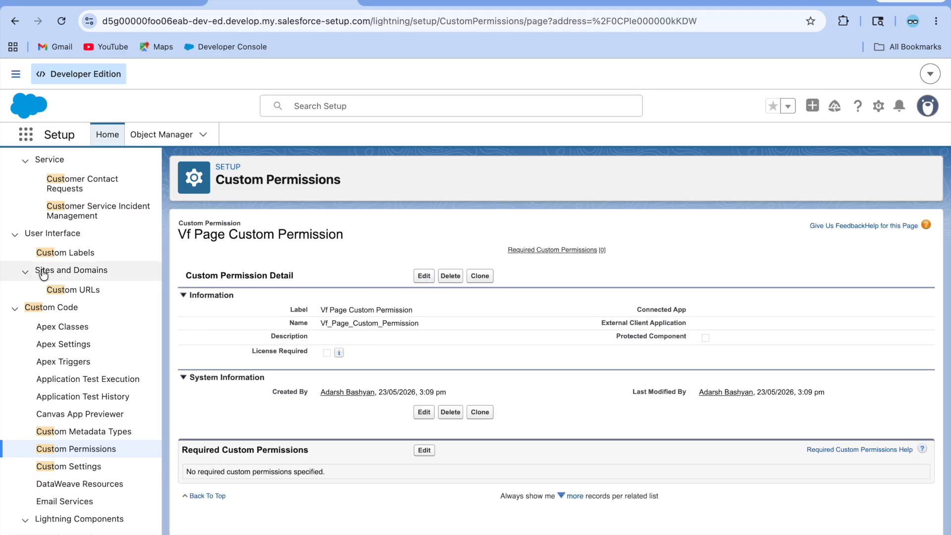
Step: Search Setup Quick Find for 'permi'
scroll(70, 297, up, 3)
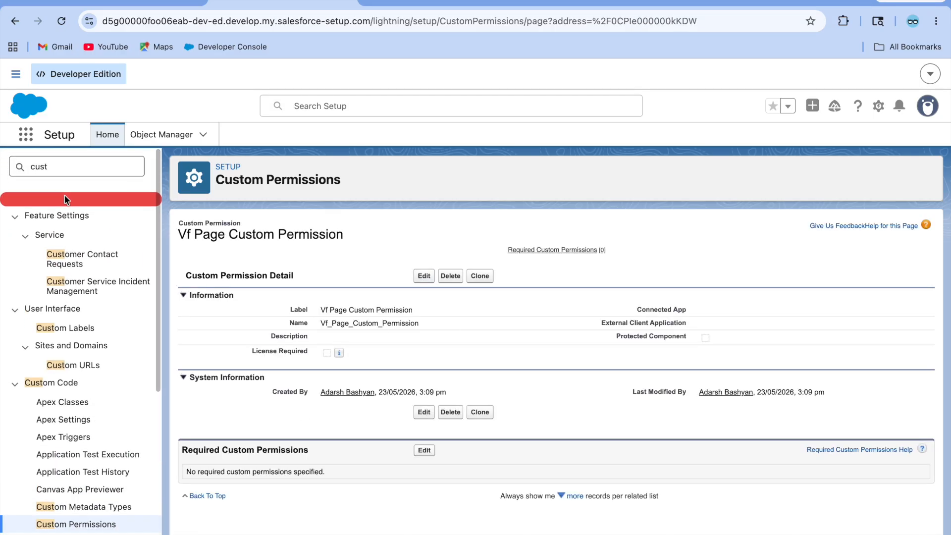
click(53, 165)
key(BackSpace)
key(BackSpace)
key(BackSpace)
text(permi)
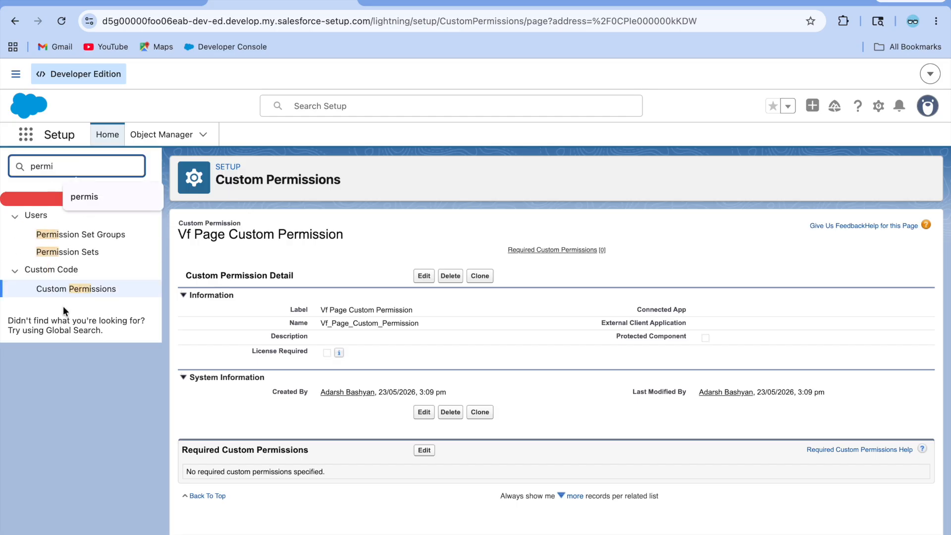
Step: Add Vf Page Custom Permission to Extra Vf Page Permission's enabled custom permissions, then return Home
click(80, 253)
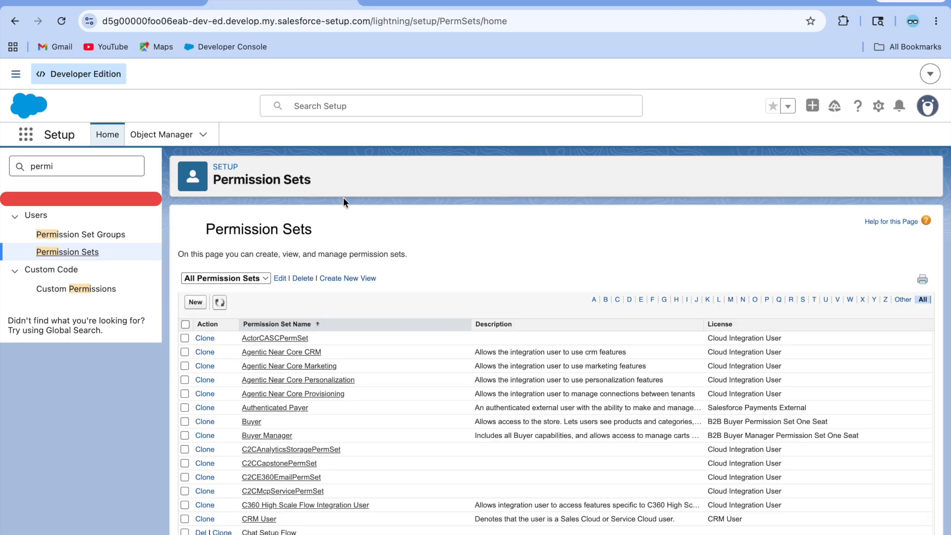
scroll(370, 397, down, 5)
click(641, 299)
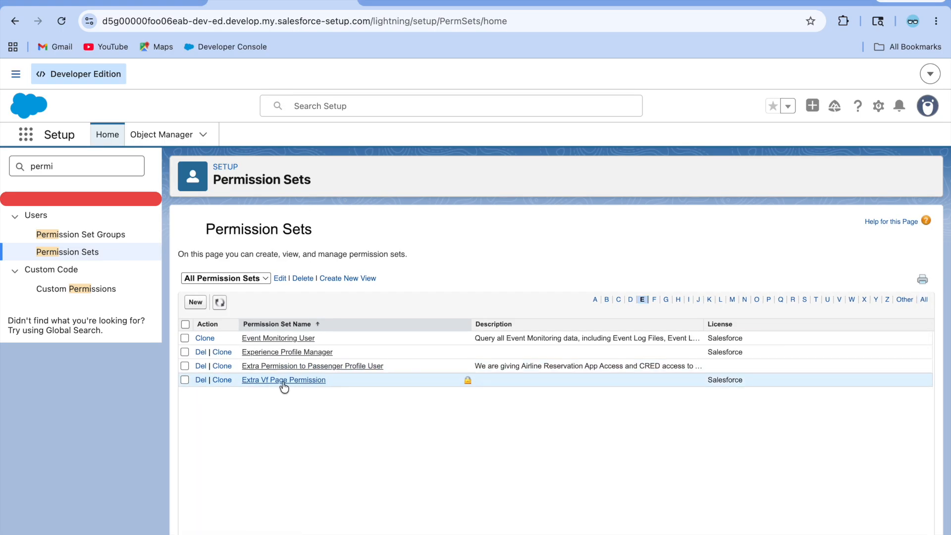
click(278, 381)
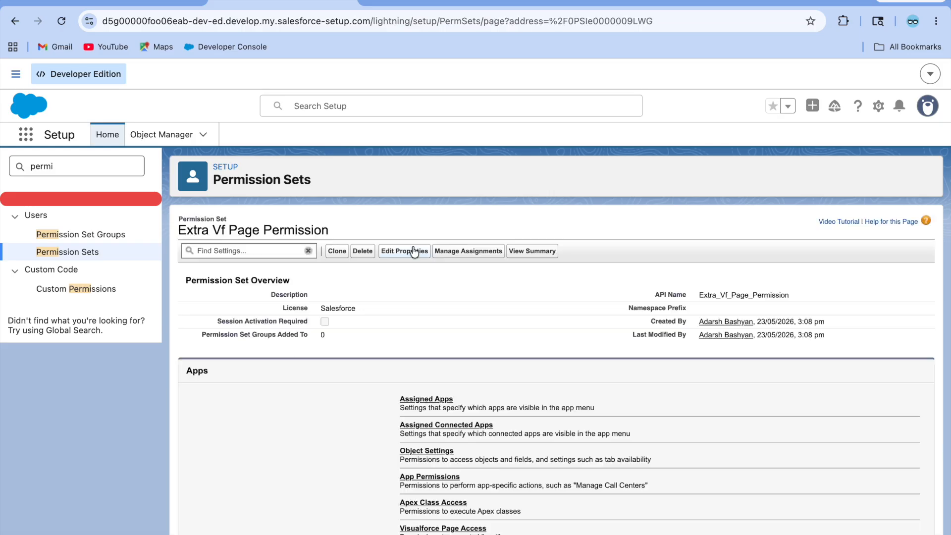
scroll(456, 510, down, 5)
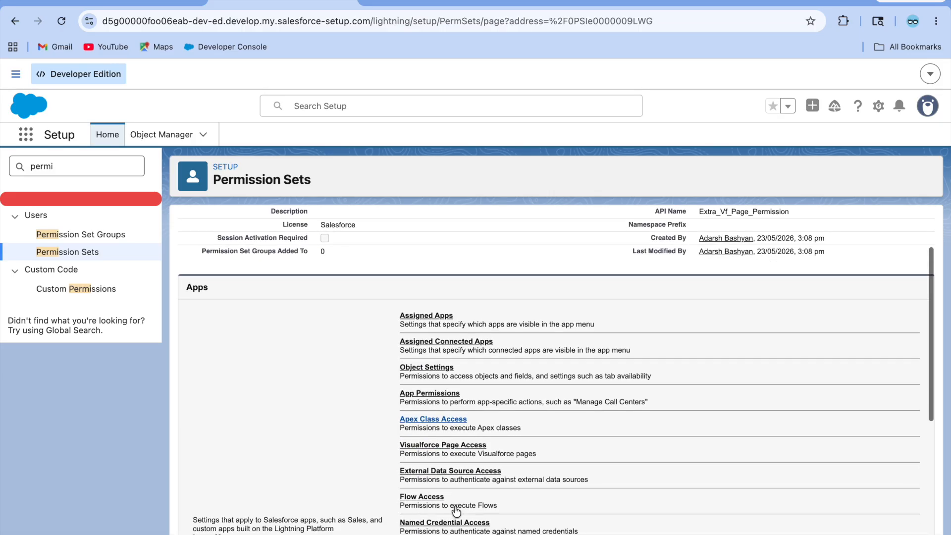
click(423, 493)
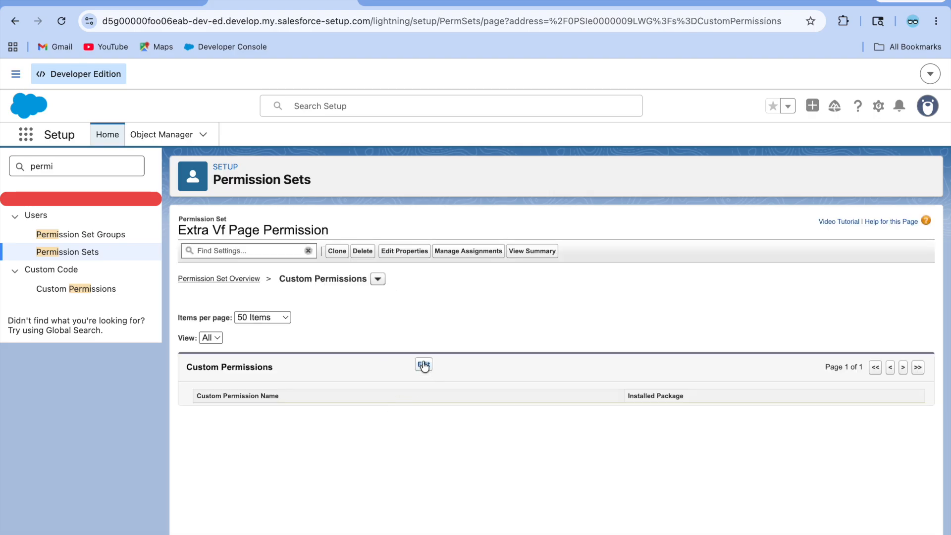
click(423, 365)
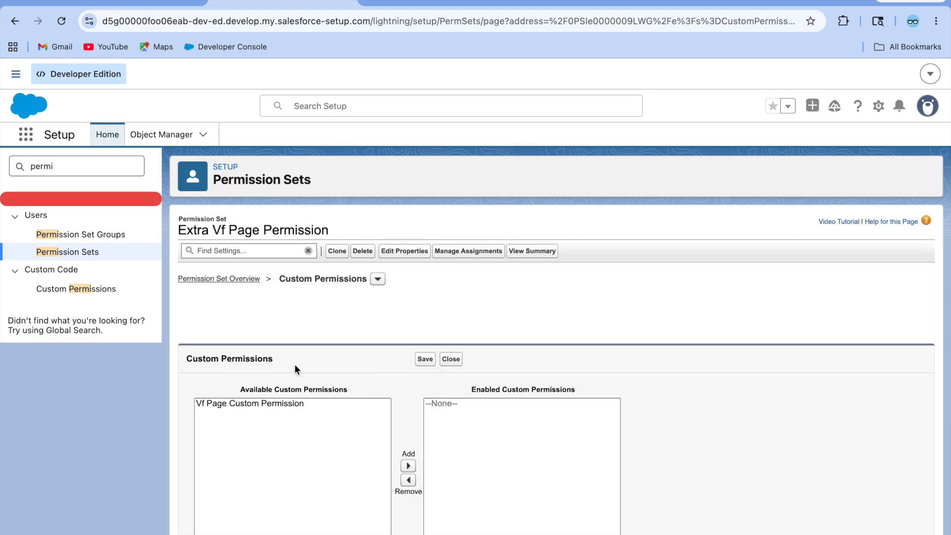
click(237, 406)
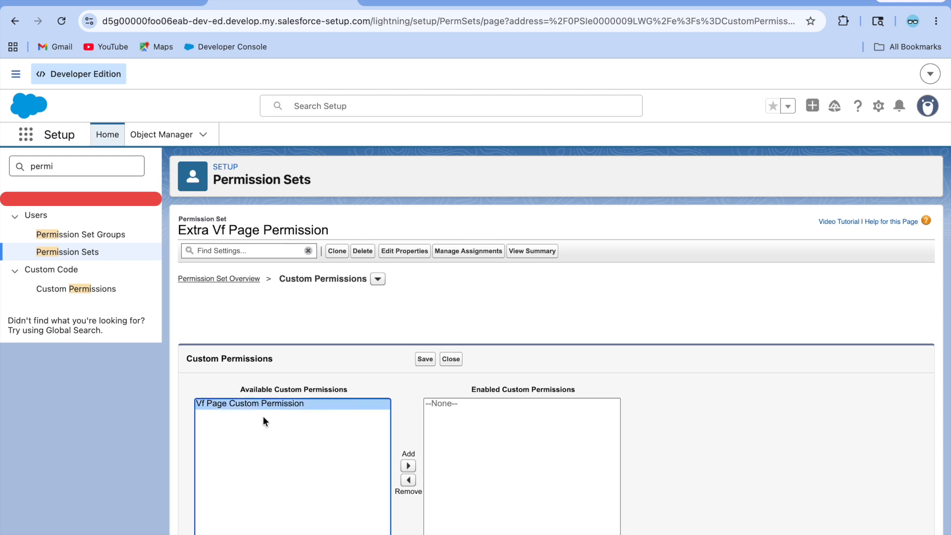
click(408, 468)
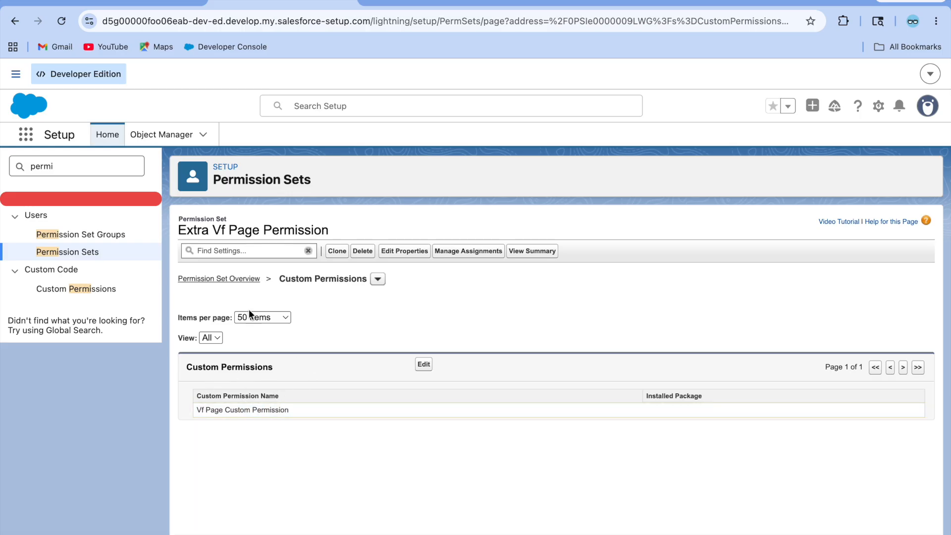
click(129, 5)
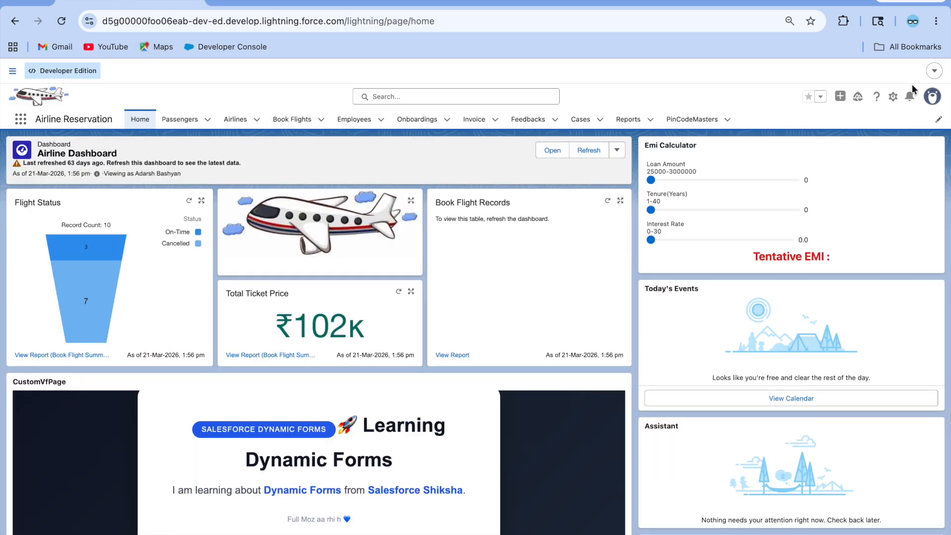
Step: Open the Home page in the page builder and select the CustomVfPage component
click(894, 99)
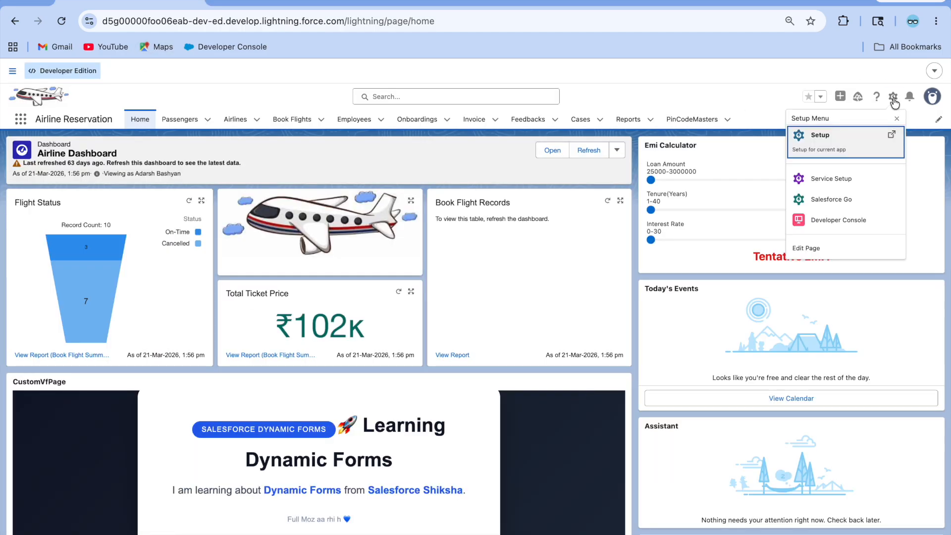
click(840, 246)
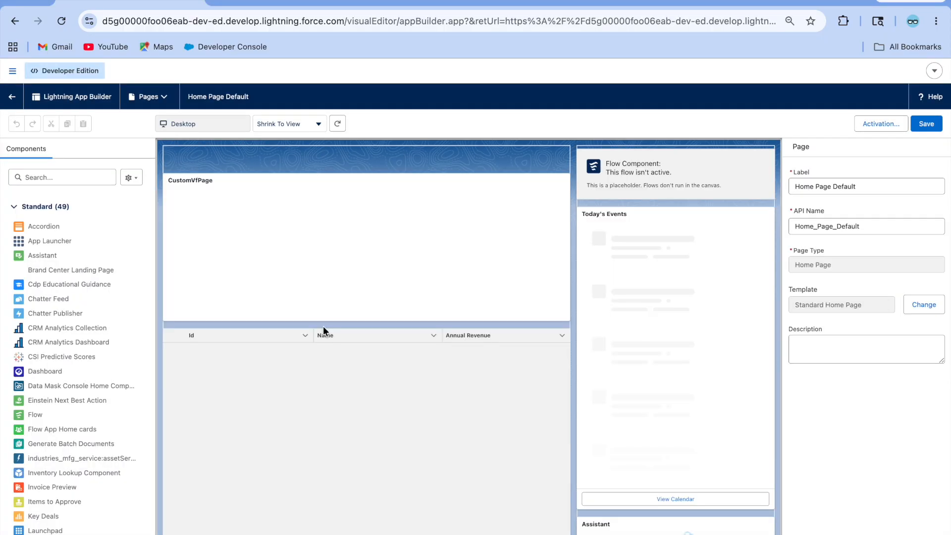
click(321, 371)
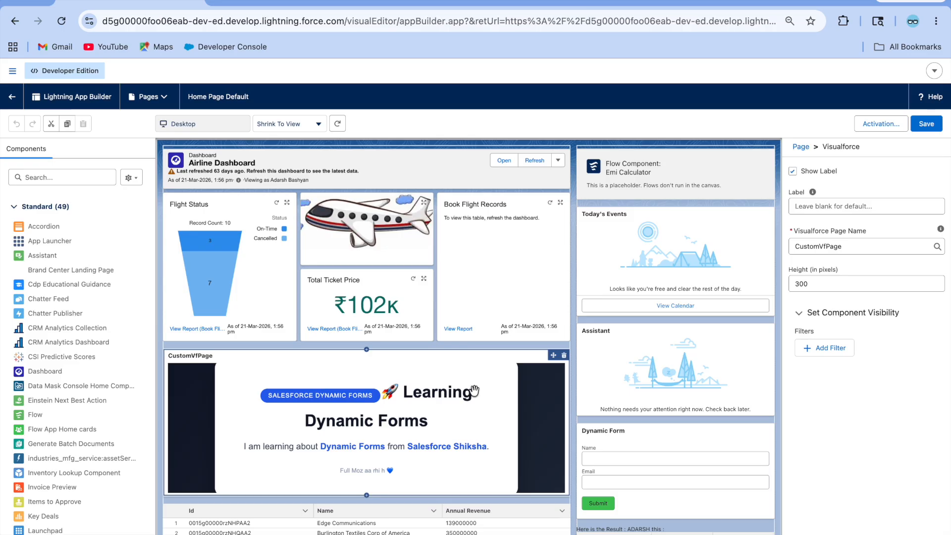
Step: Add a CustomVfPage visibility filter: Permissions > Custom Permission > Vf_Page_Custom_Permission equals true
click(829, 348)
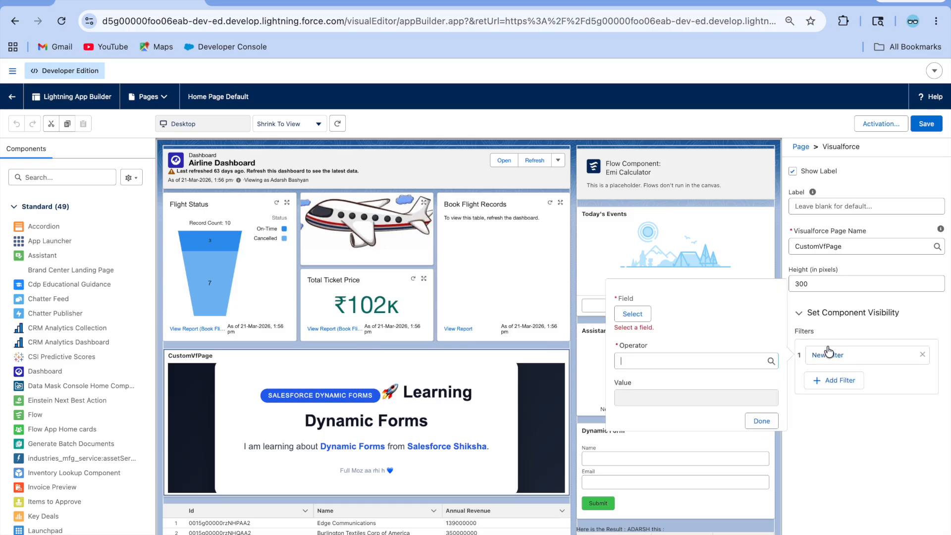
click(628, 315)
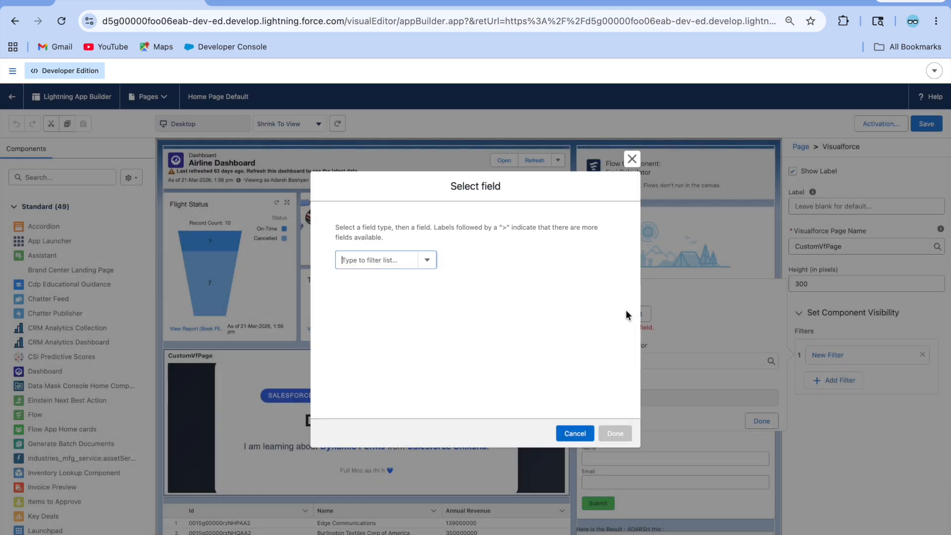
click(357, 260)
click(371, 296)
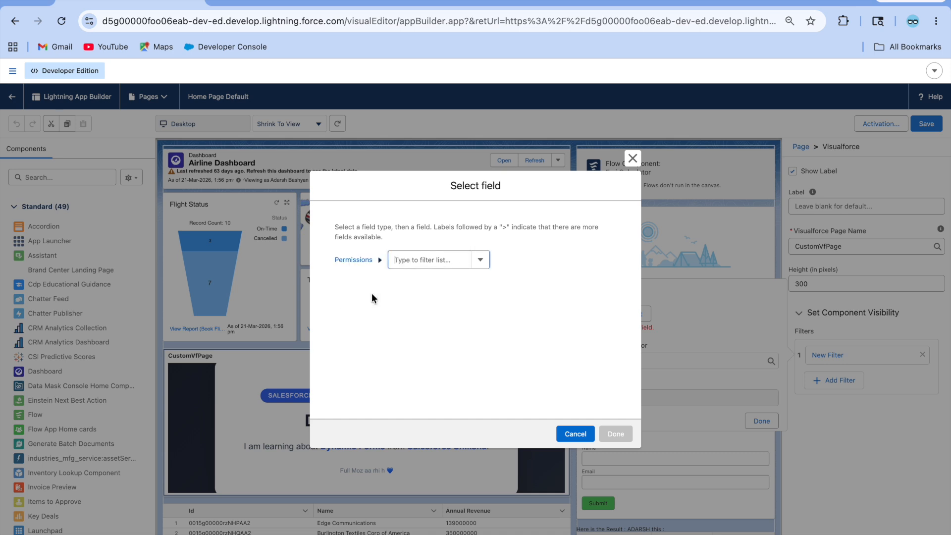
click(422, 265)
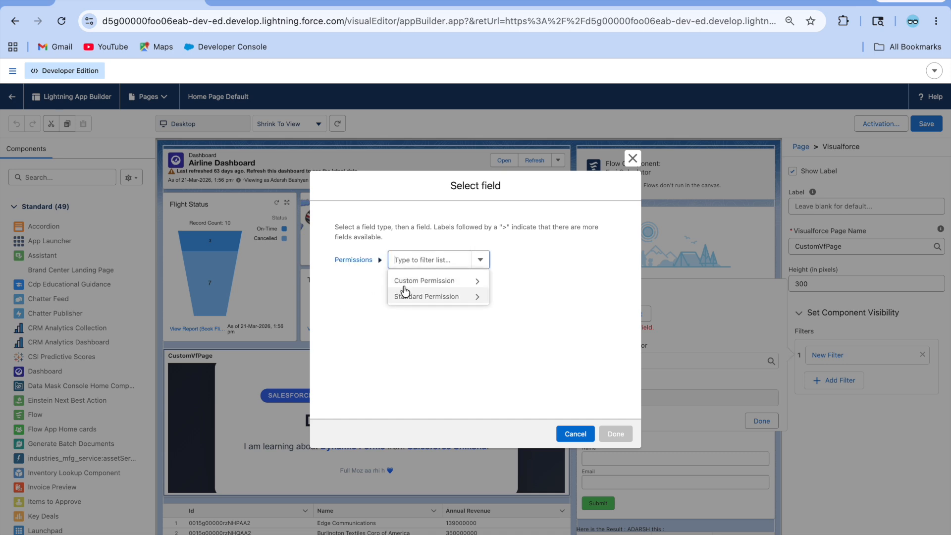
click(429, 283)
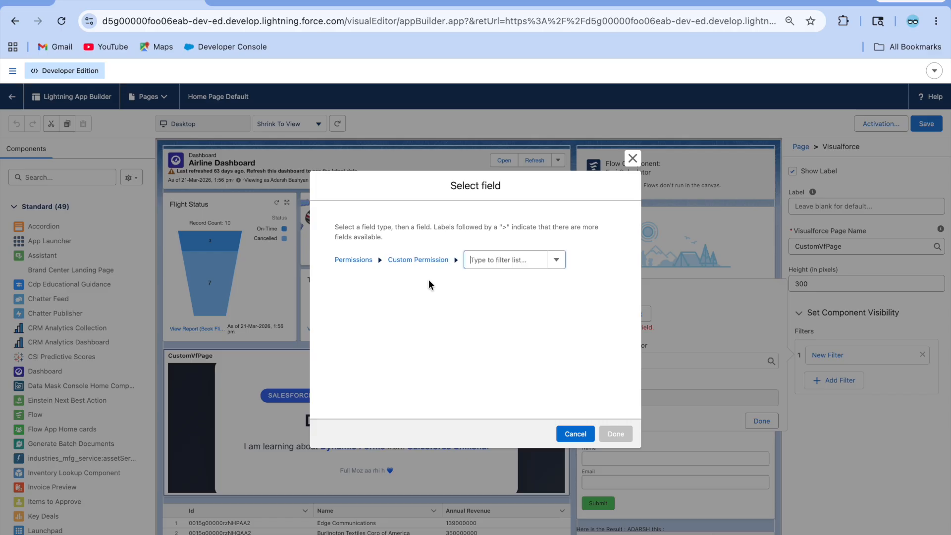
click(502, 255)
click(506, 279)
click(616, 434)
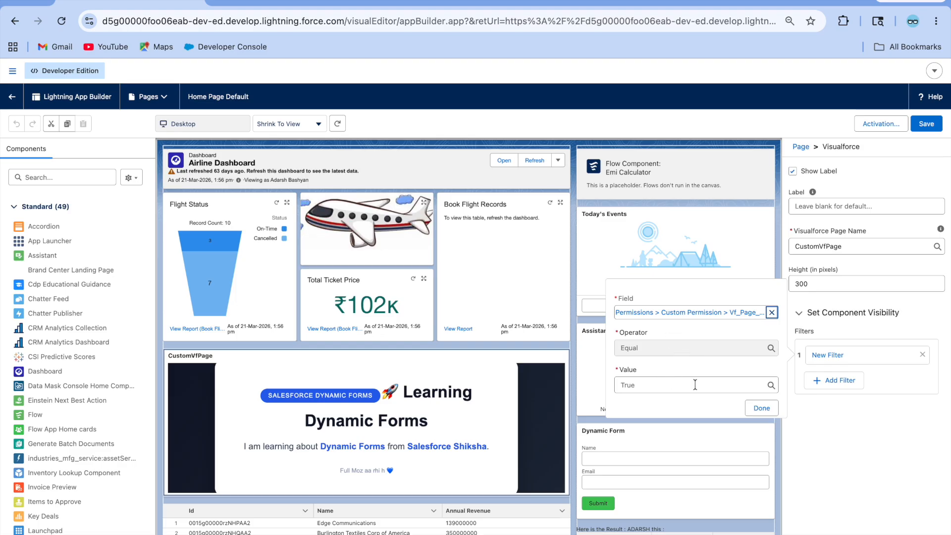
click(763, 408)
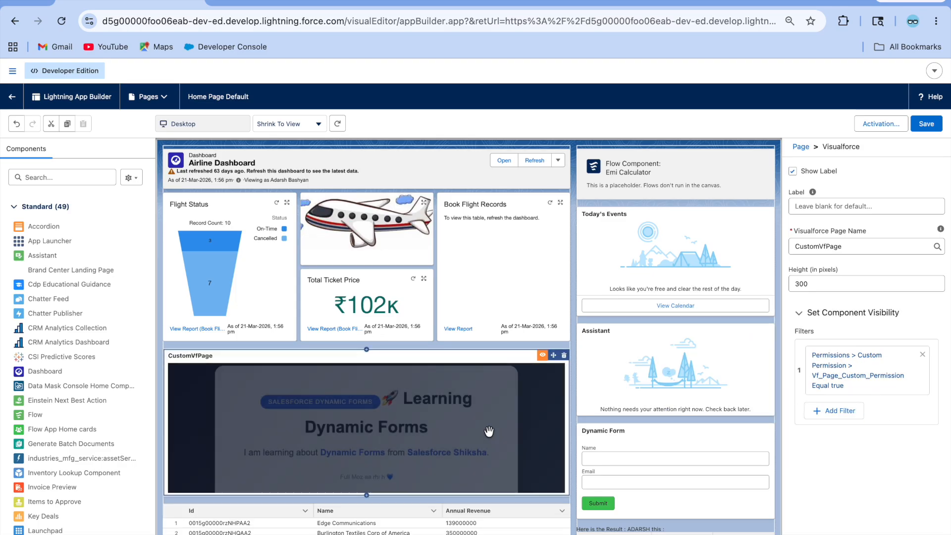
Step: Save the Home page layout and return to the live home page
click(926, 126)
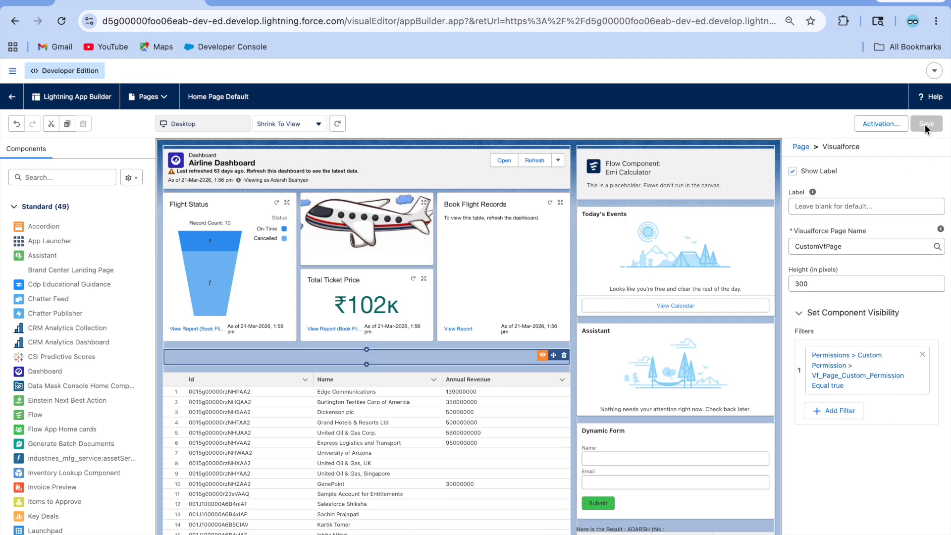
click(12, 99)
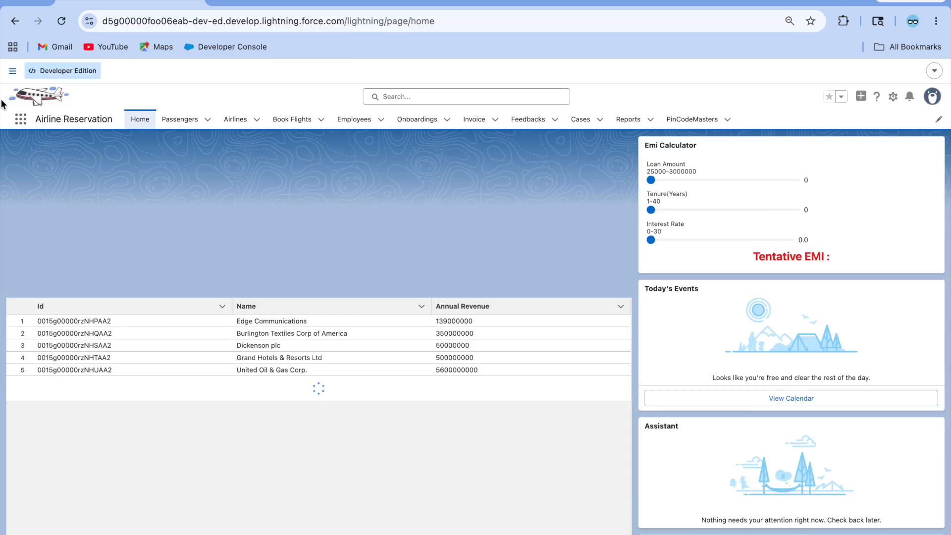
scroll(206, 415, down, 1)
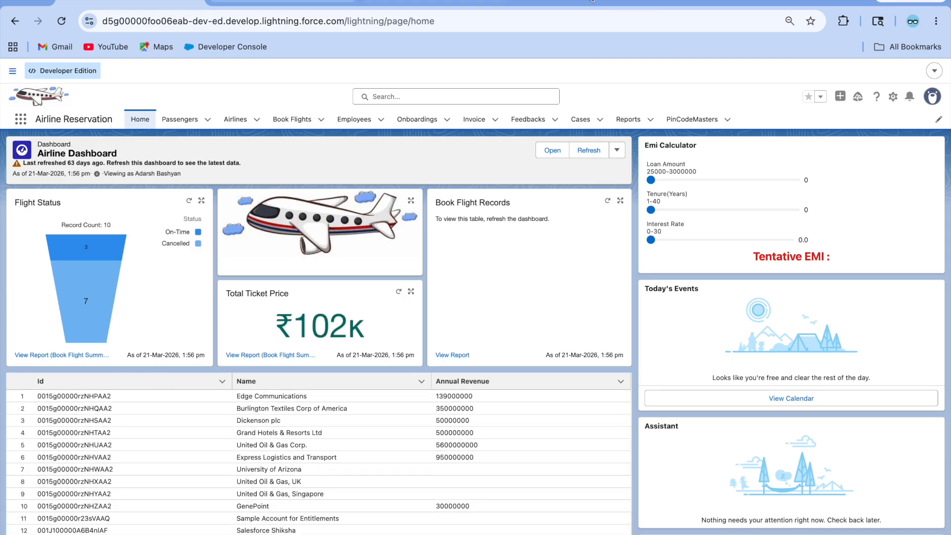
Step: Search Setup Quick Find for 'user' and open the Users list
click(266, 8)
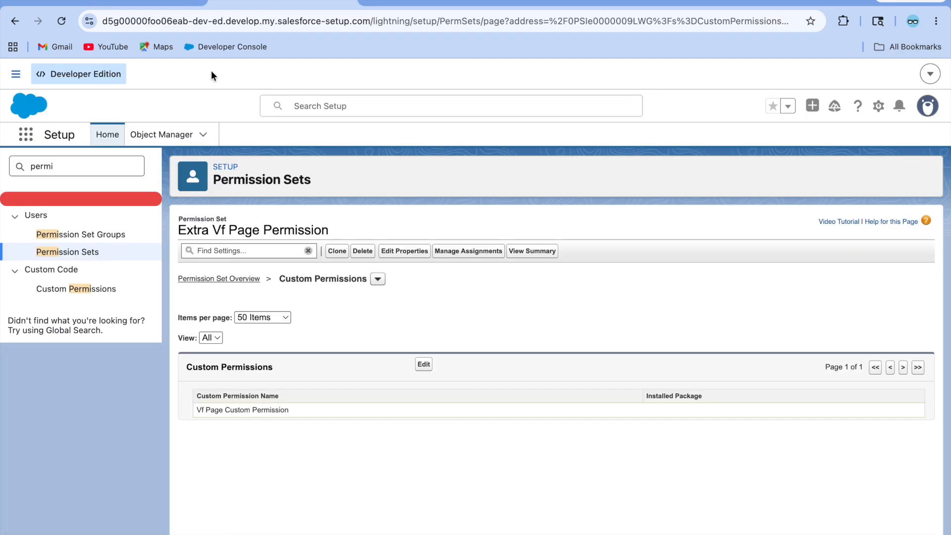
click(142, 144)
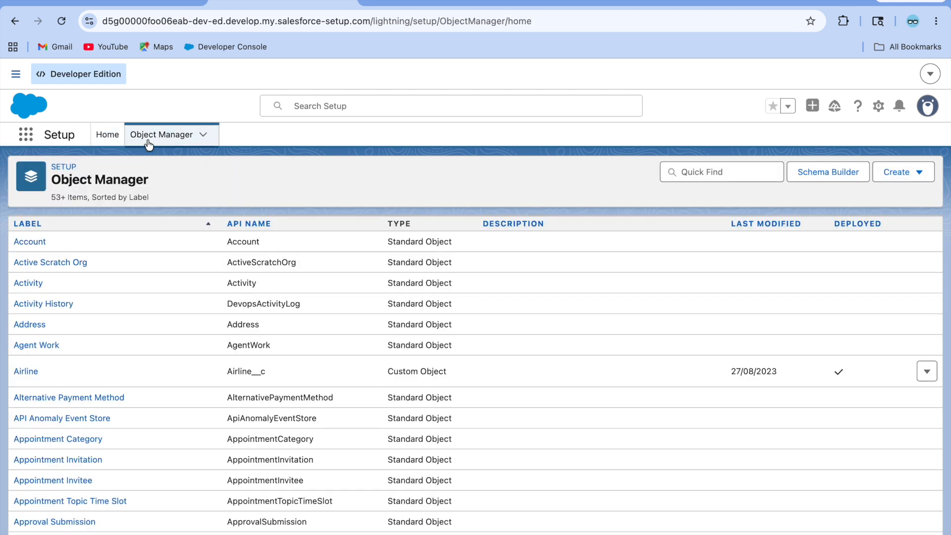
click(94, 137)
click(66, 165)
key(BackSpace)
key(BackSpace)
key(BackSpace)
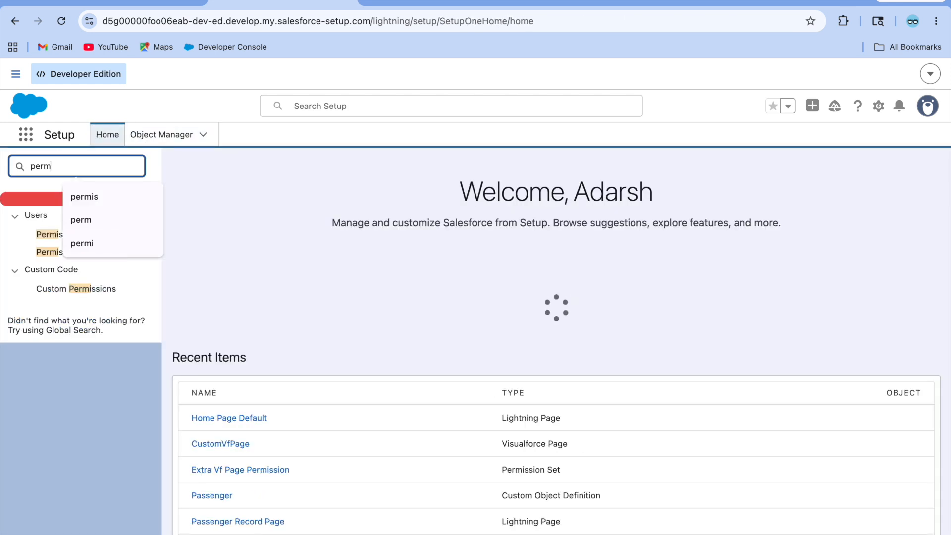
key(BackSpace)
key(BackSpace)
text(user)
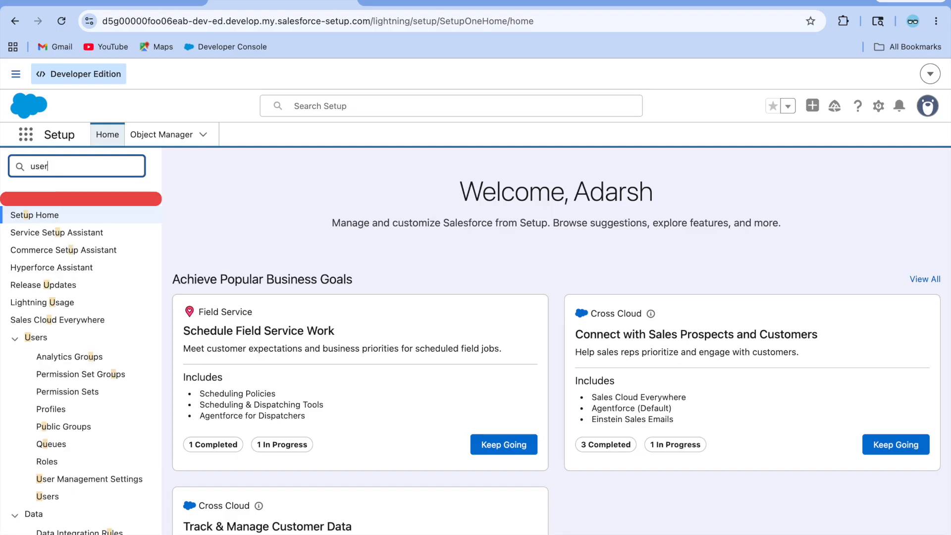
click(48, 374)
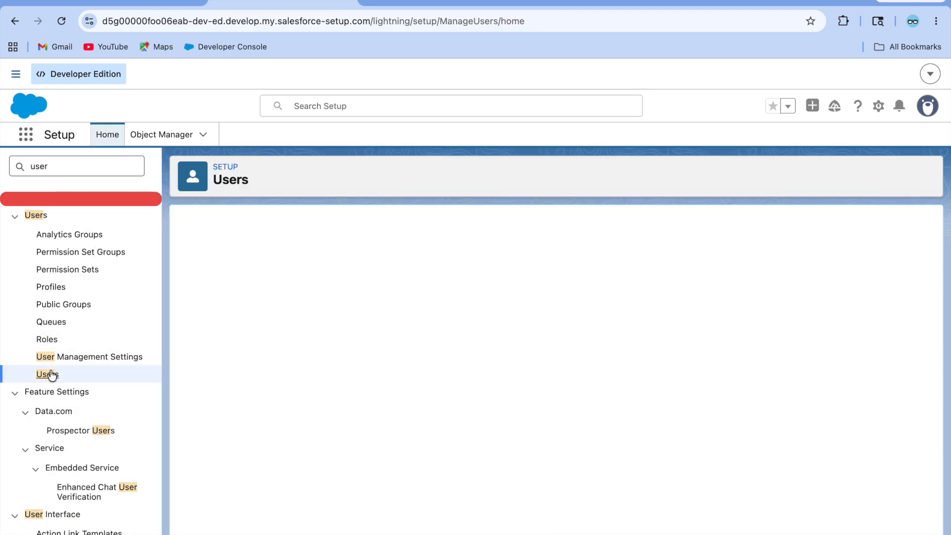
Step: Assign the Extra Vf Page Permission set to the current user and return to Airline Reservation
click(264, 359)
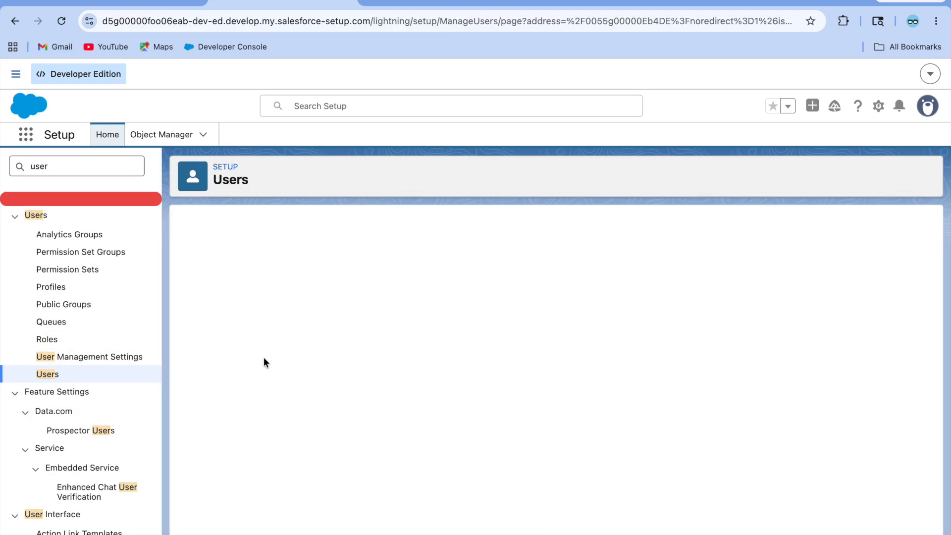
scroll(392, 412, down, 15)
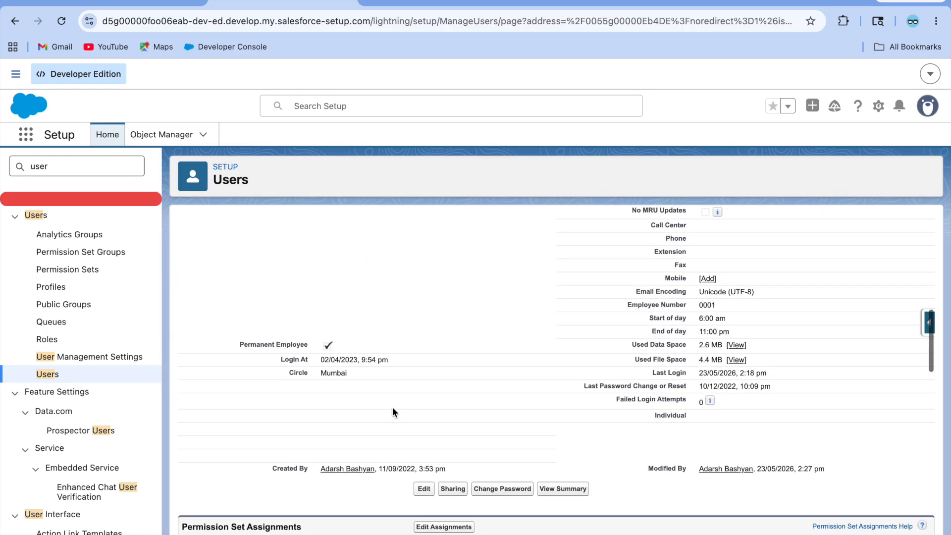
click(440, 321)
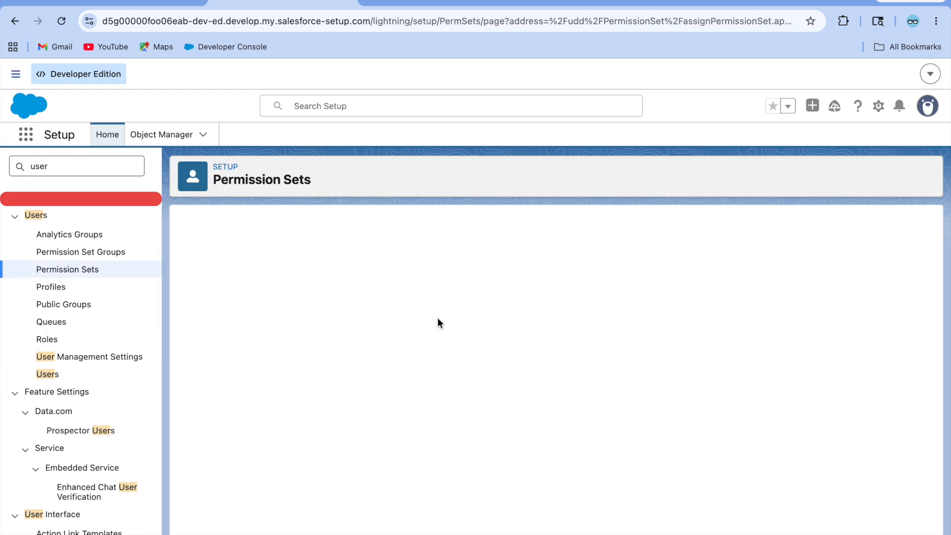
scroll(261, 391, down, 5)
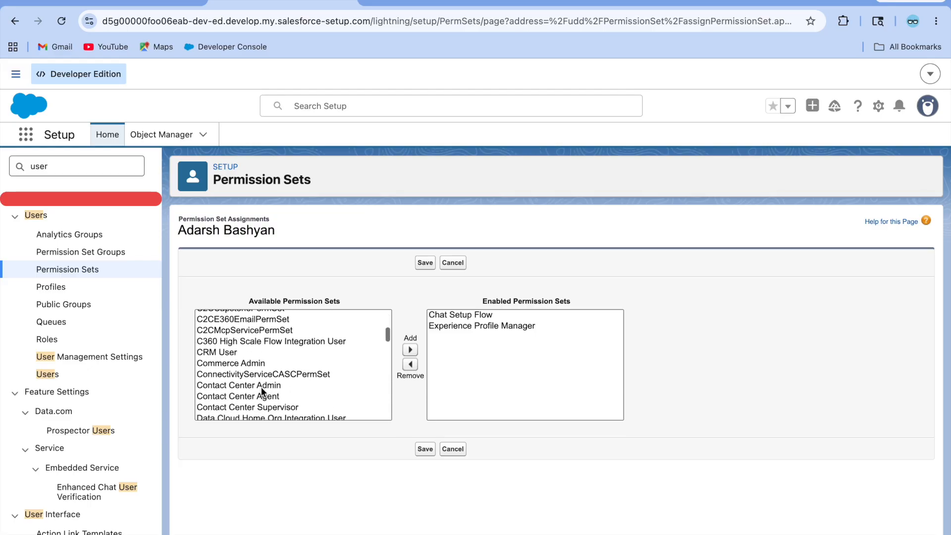
scroll(261, 388, down, 1)
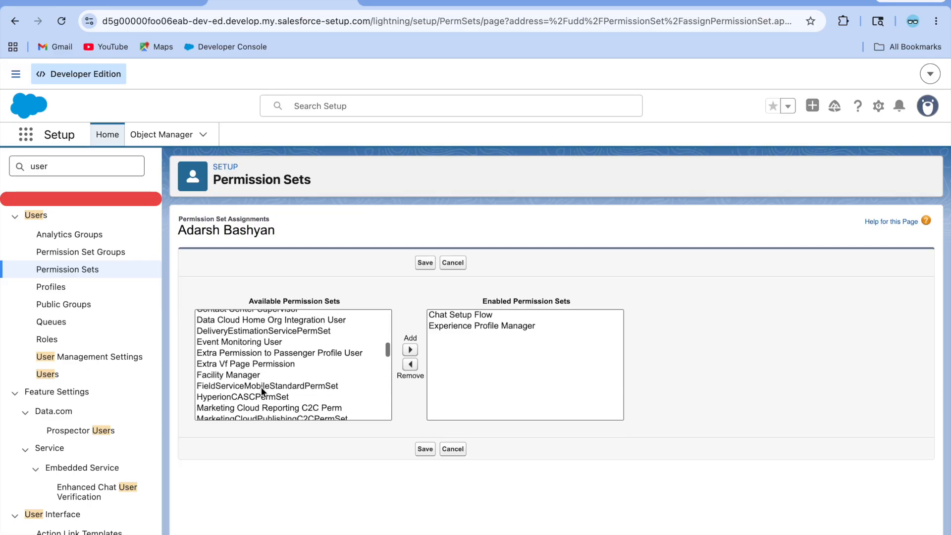
click(235, 363)
click(410, 349)
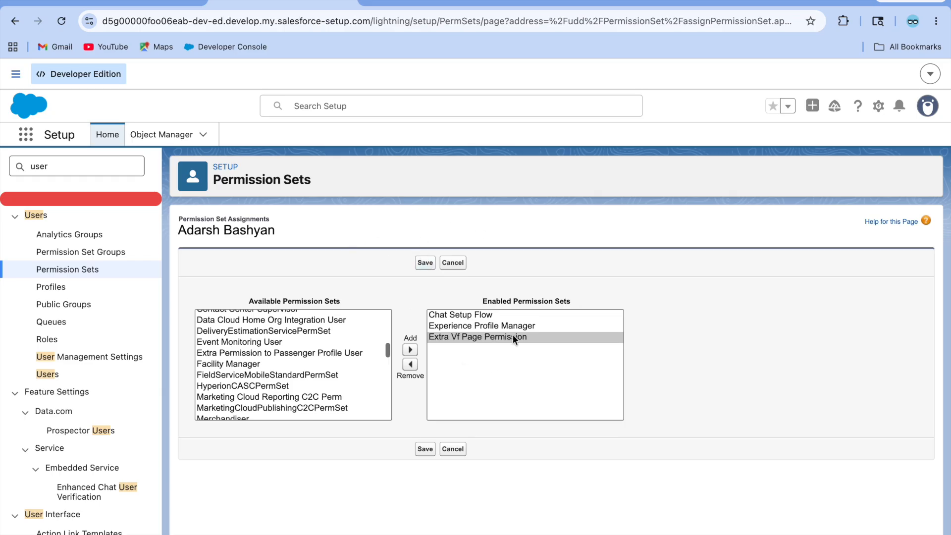
scroll(328, 509, down, 8)
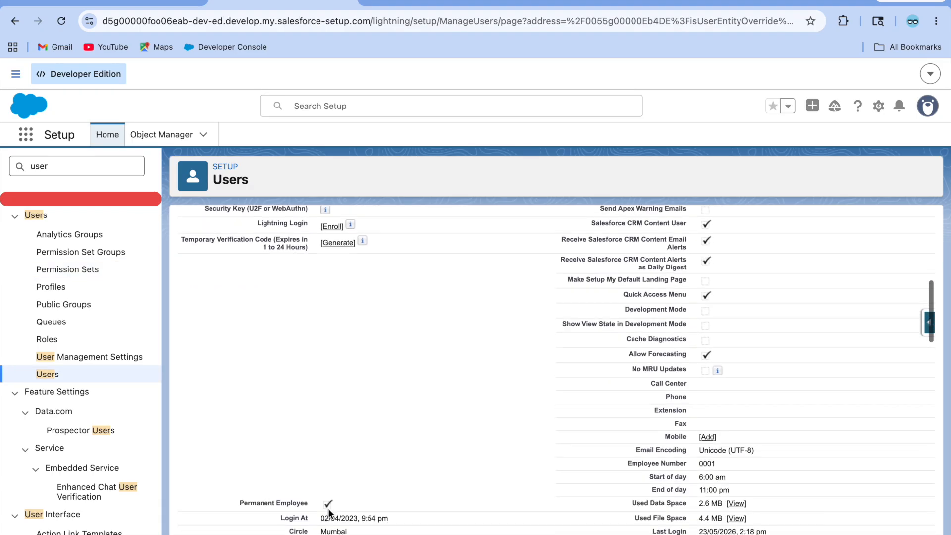
scroll(328, 508, down, 6)
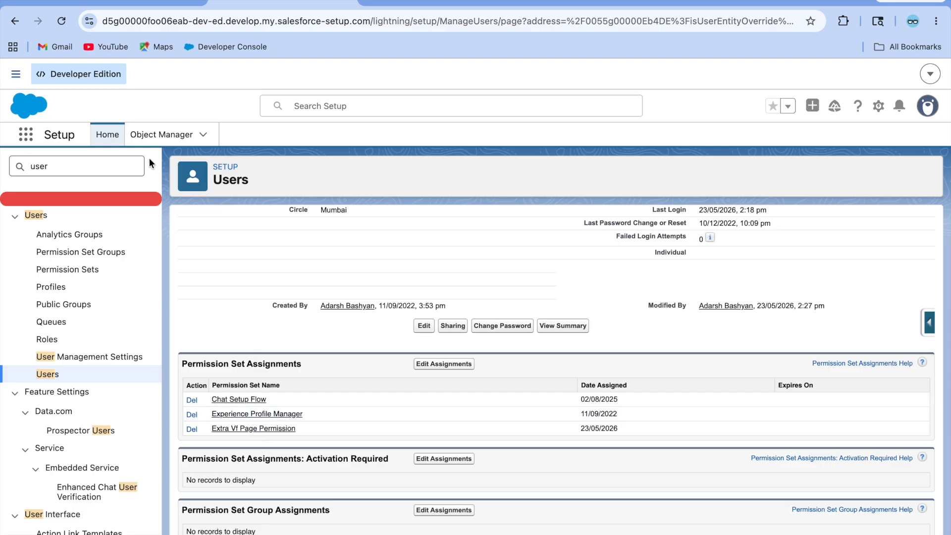
click(130, 1)
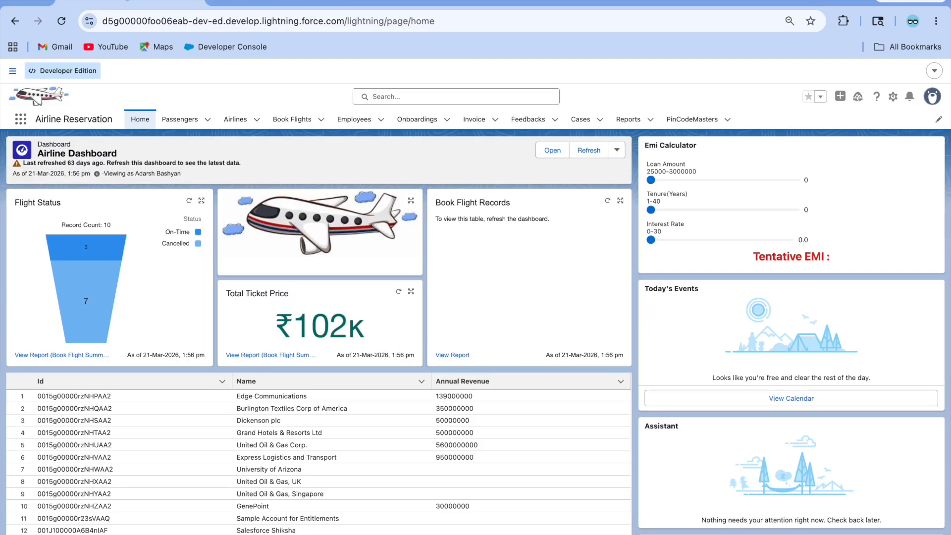
Step: Reload the home page and confirm the CustomVfPage 'Learning Dynamic Forms' card now appears
click(61, 21)
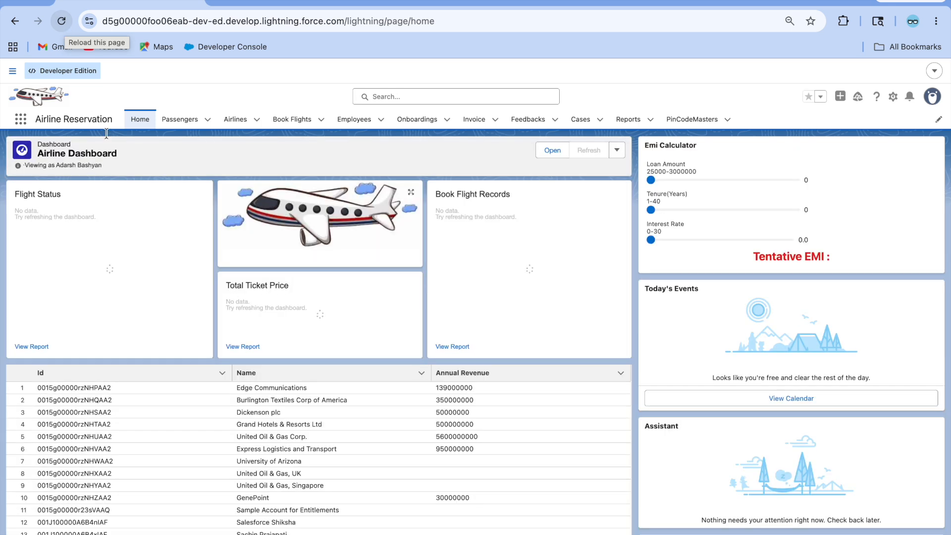
click(62, 22)
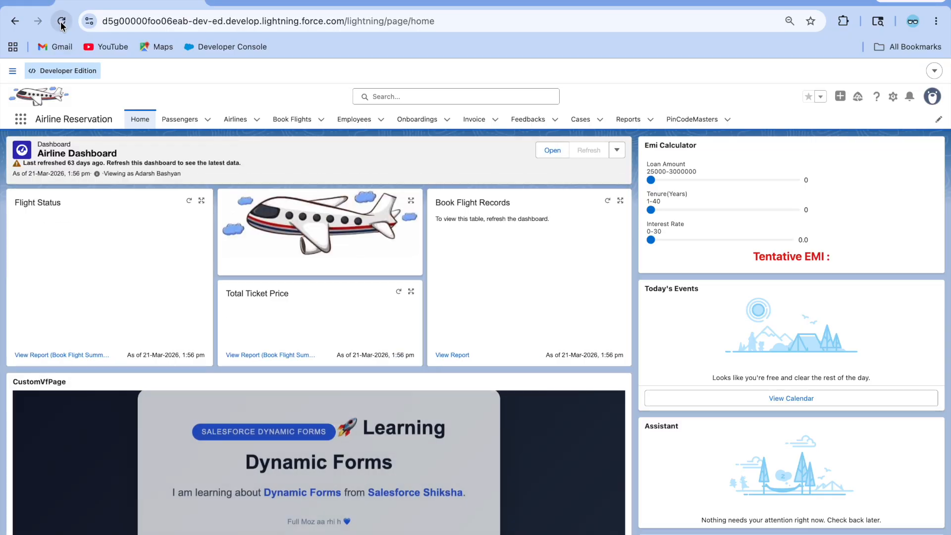
scroll(251, 245, down, 3)
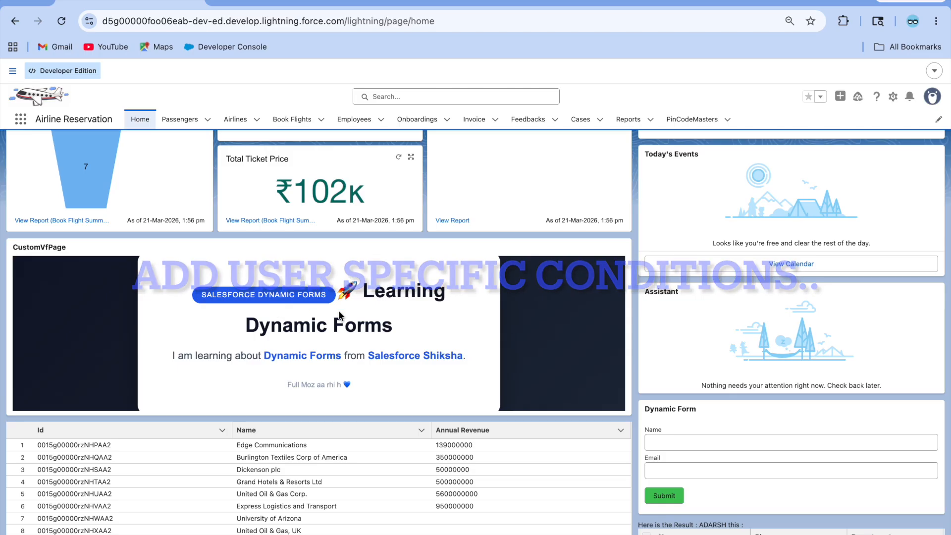
scroll(297, 308, up, 3)
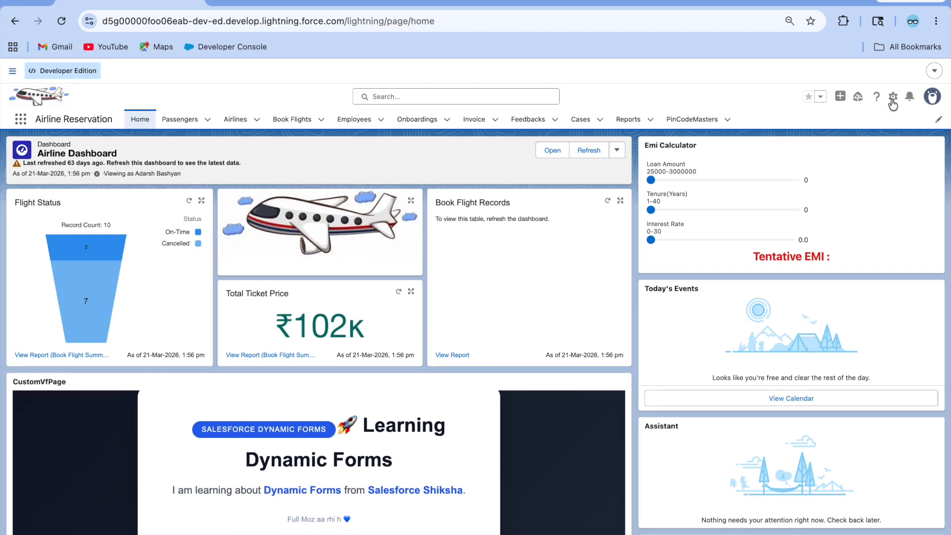
click(892, 97)
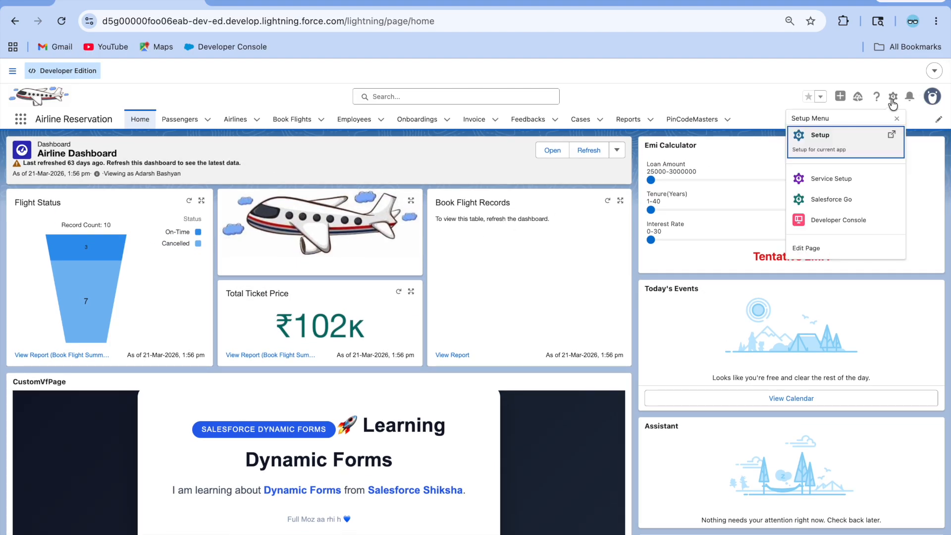
Step: Edit the Home page and delete CustomVfPage's custom-permission visibility filter
click(831, 249)
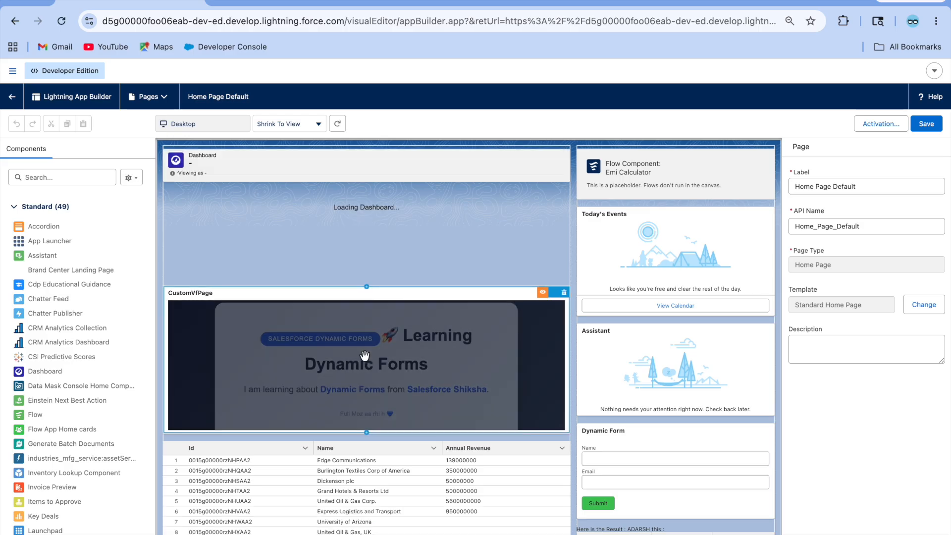
click(367, 397)
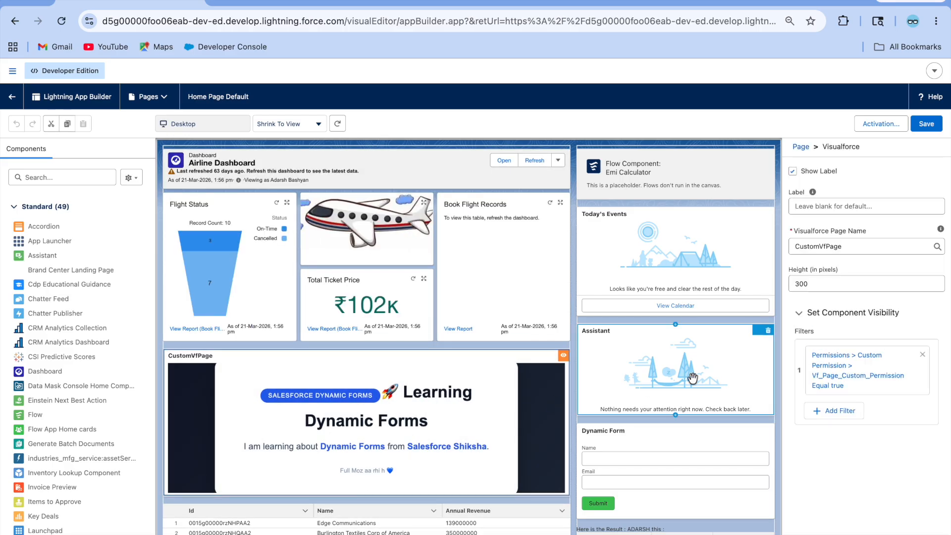
click(923, 356)
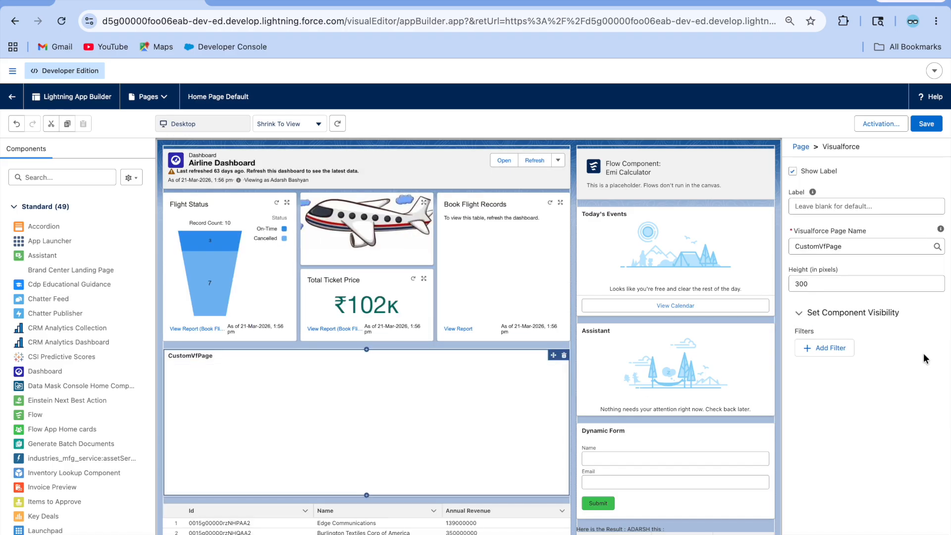
Step: Start a new CustomVfPage filter using the User field type and browse its fields
click(842, 350)
click(631, 327)
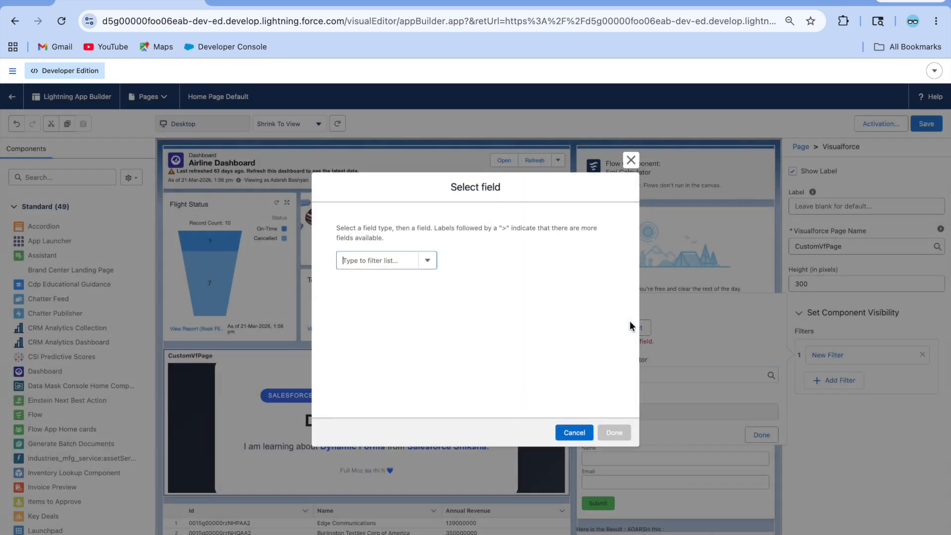
click(377, 260)
click(377, 280)
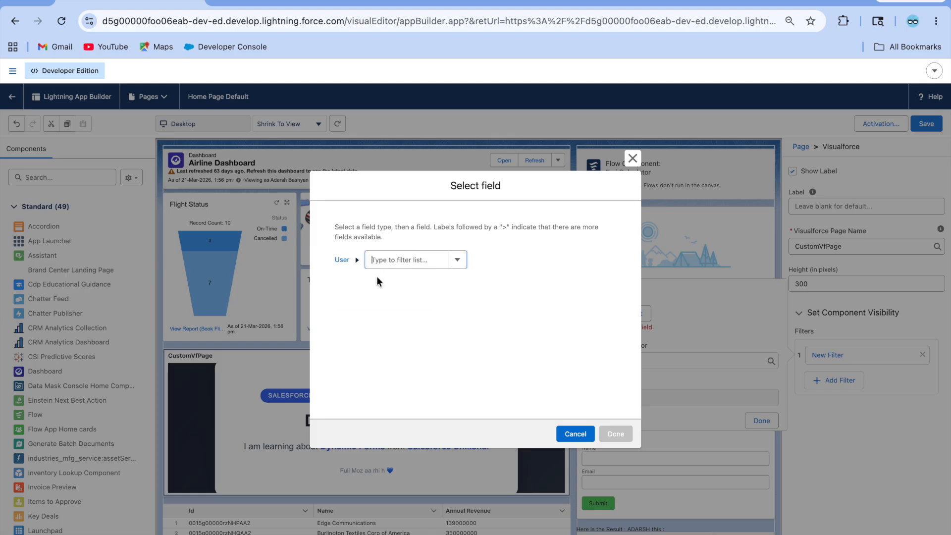
click(397, 256)
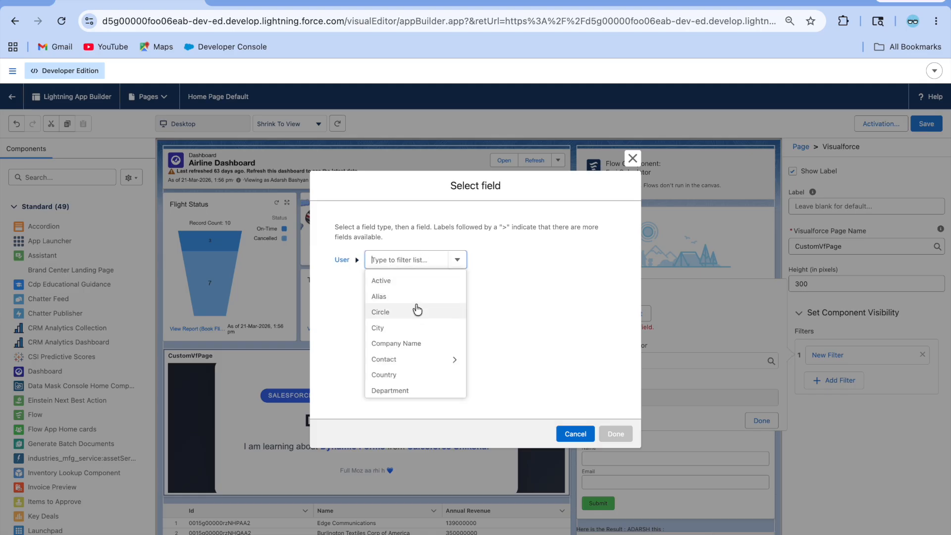
scroll(420, 357, down, 2)
scroll(421, 356, down, 4)
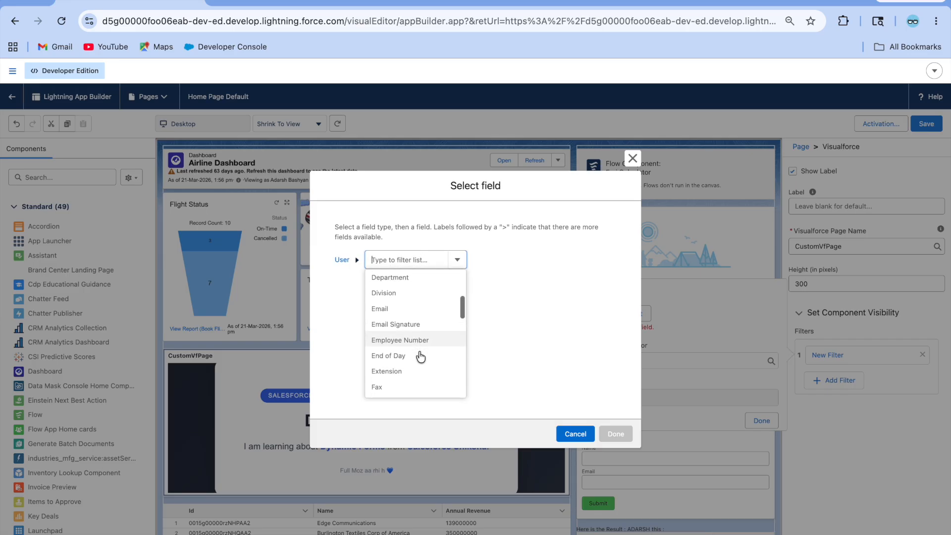
scroll(420, 357, down, 4)
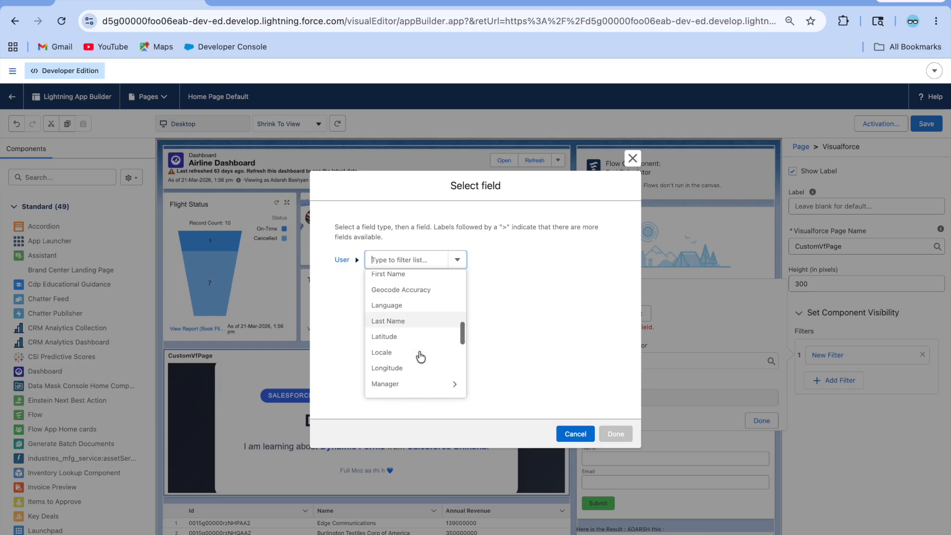
scroll(420, 356, down, 5)
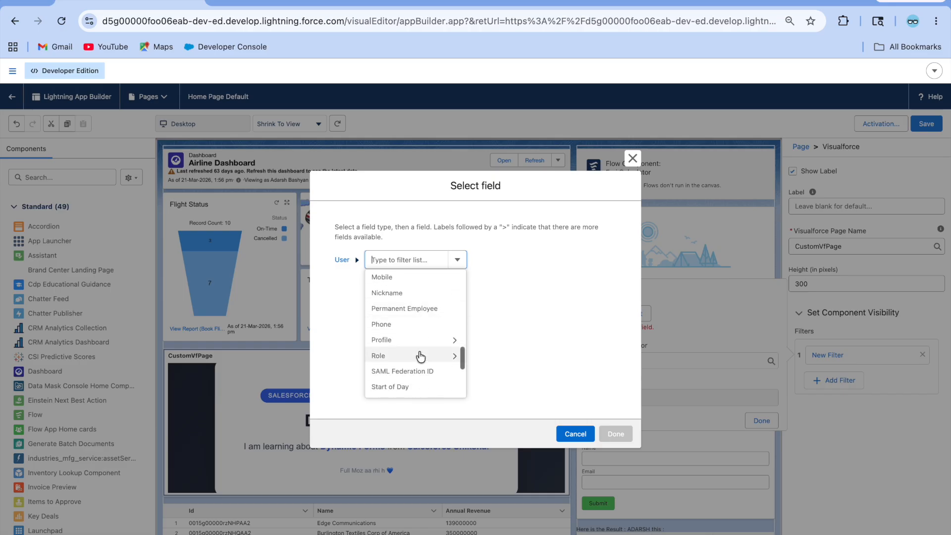
click(267, 2)
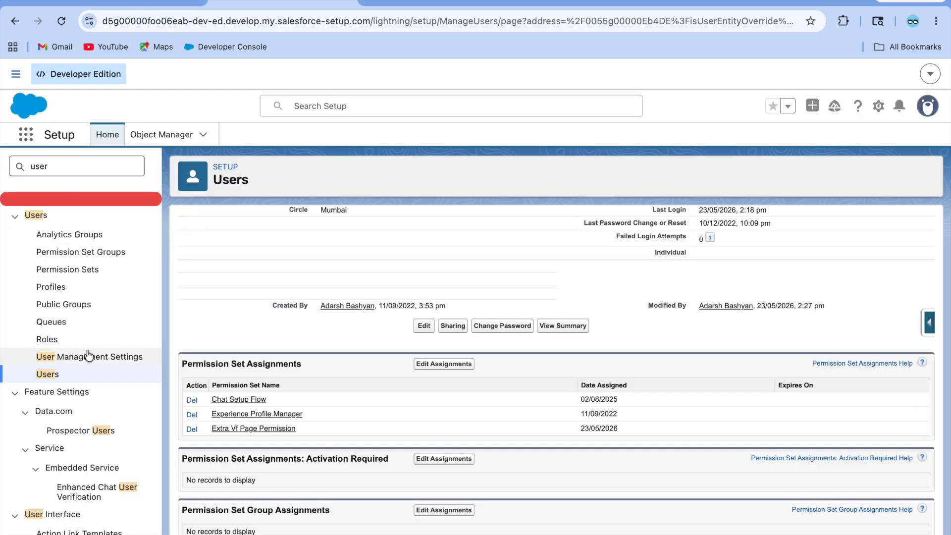
Step: Open the CEO-role user's record in Setup Users and copy their Username value
click(48, 376)
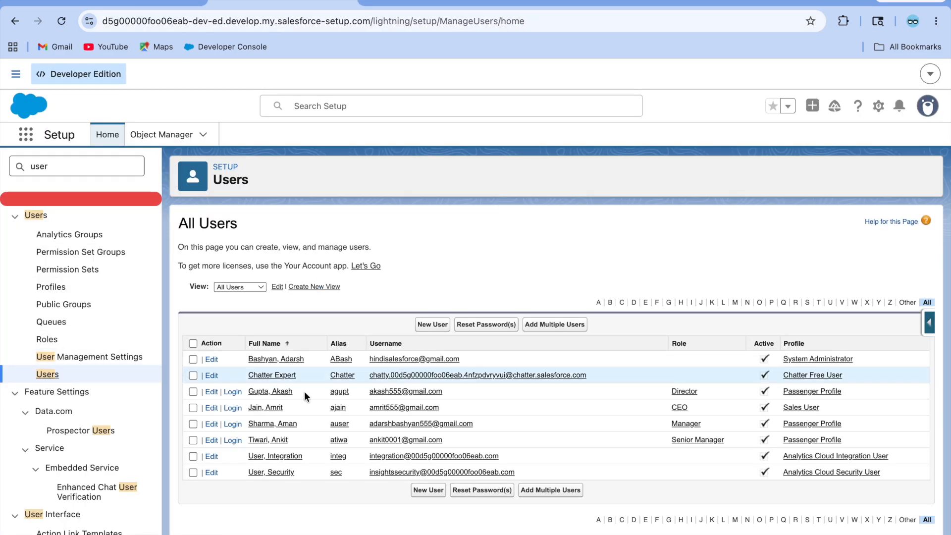
click(266, 407)
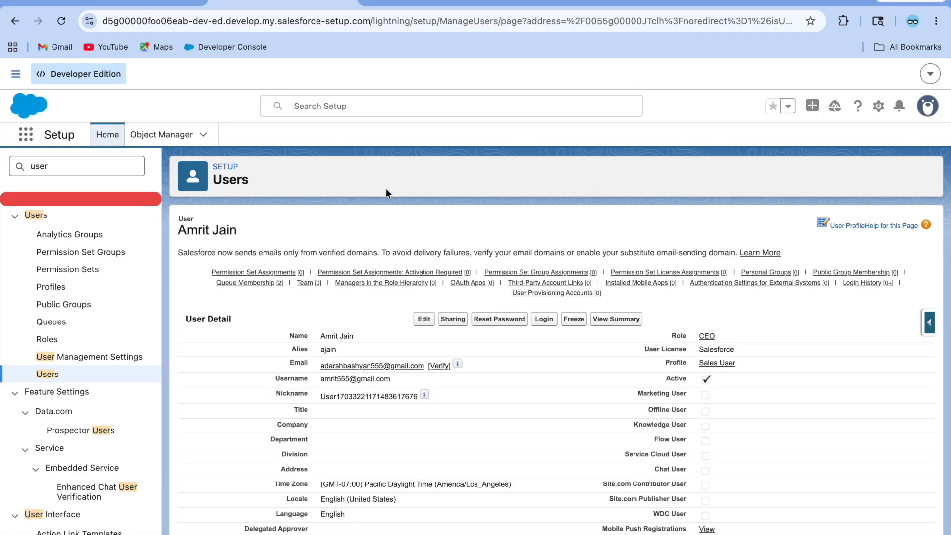
scroll(435, 393, down, 1)
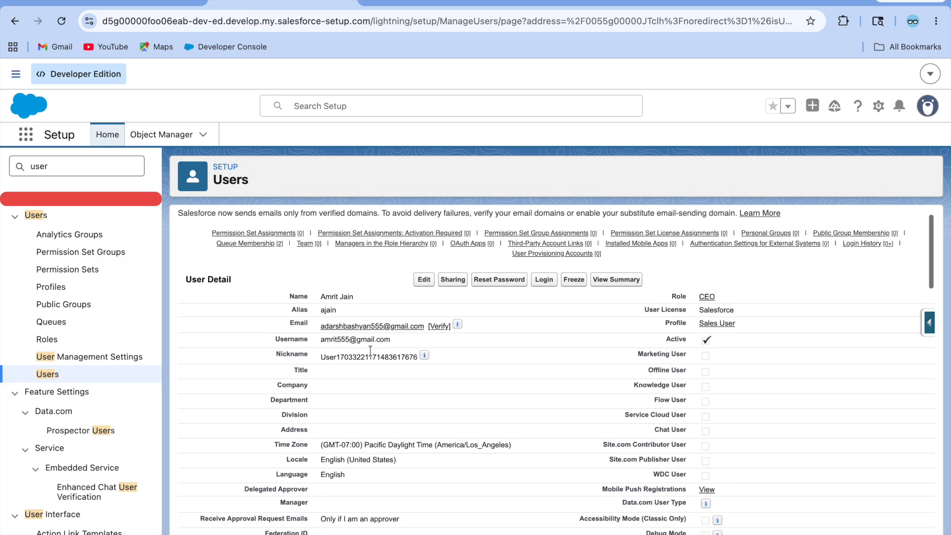
drag(392, 340, 310, 341)
key(ctrl+c)
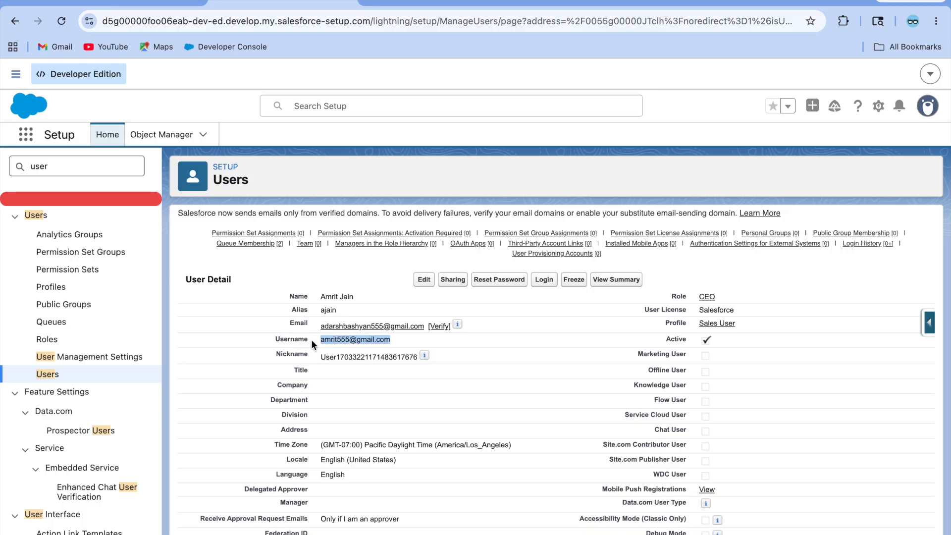
click(132, 3)
Step: Choose User Username as the CustomVfPage filter field with the Equal operator
text(user)
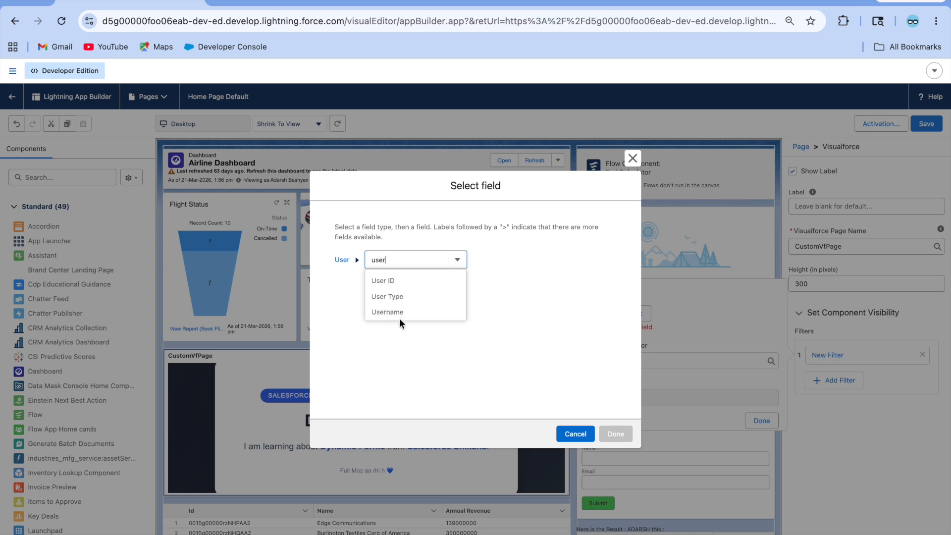
click(411, 313)
click(626, 430)
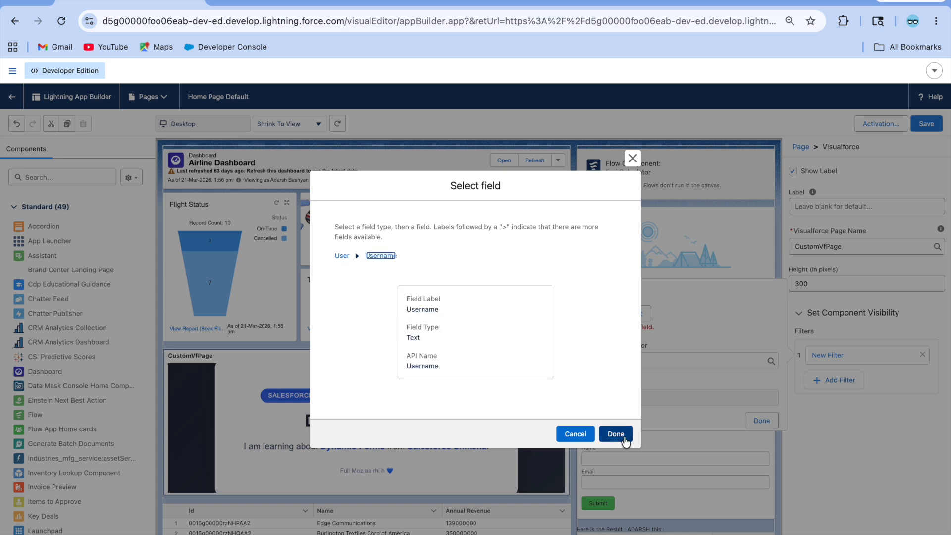
click(681, 348)
click(658, 381)
Step: Paste the CEO user's username as the filter value, then save the Home page and exit
click(641, 383)
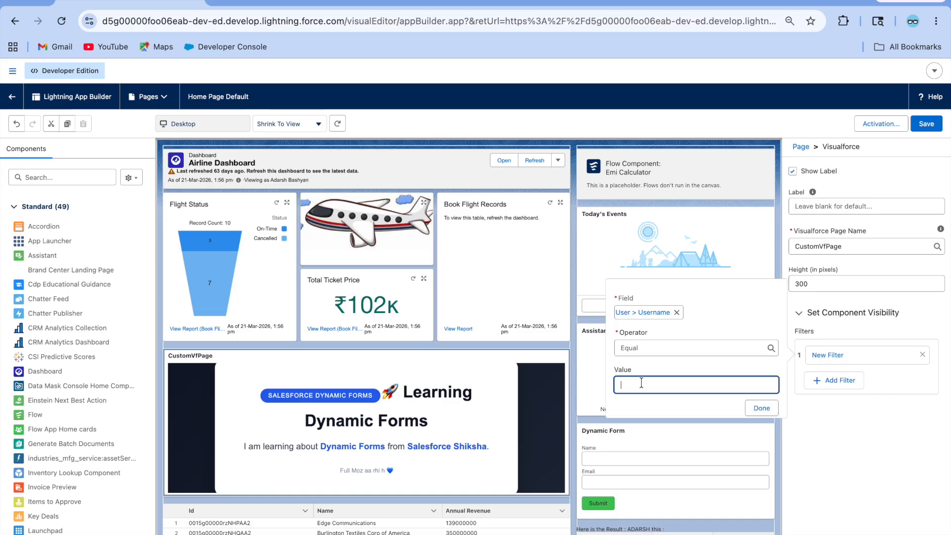
key(ctrl+v)
click(637, 387)
key(BackSpace)
key(BackSpace)
text(a)
click(761, 408)
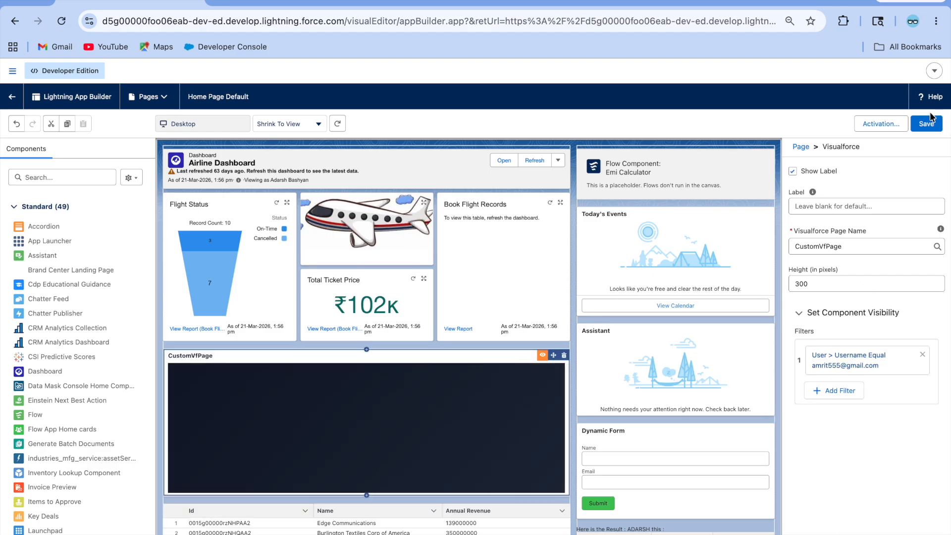
click(930, 128)
click(14, 97)
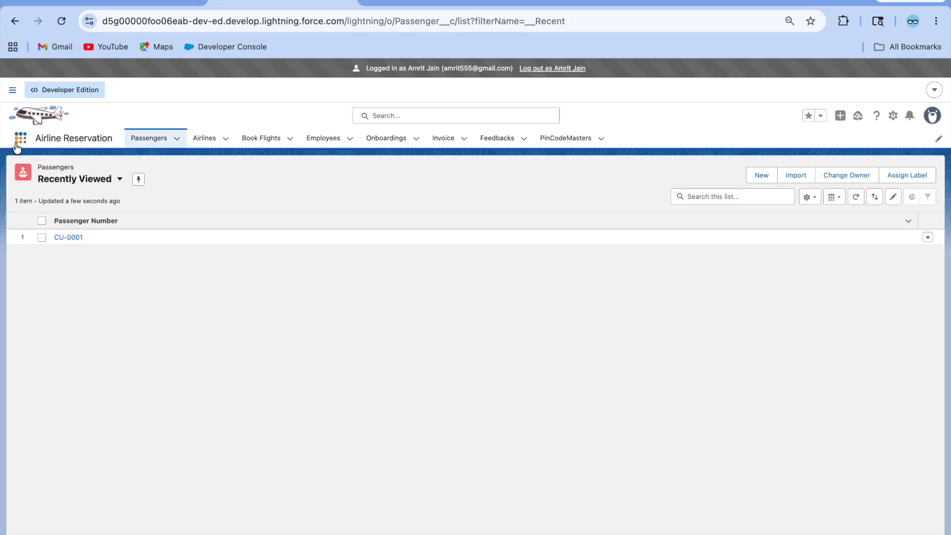
Step: As the CEO user, open Home, confirm CustomVfPage is visible, and log out
click(18, 142)
text(homn)
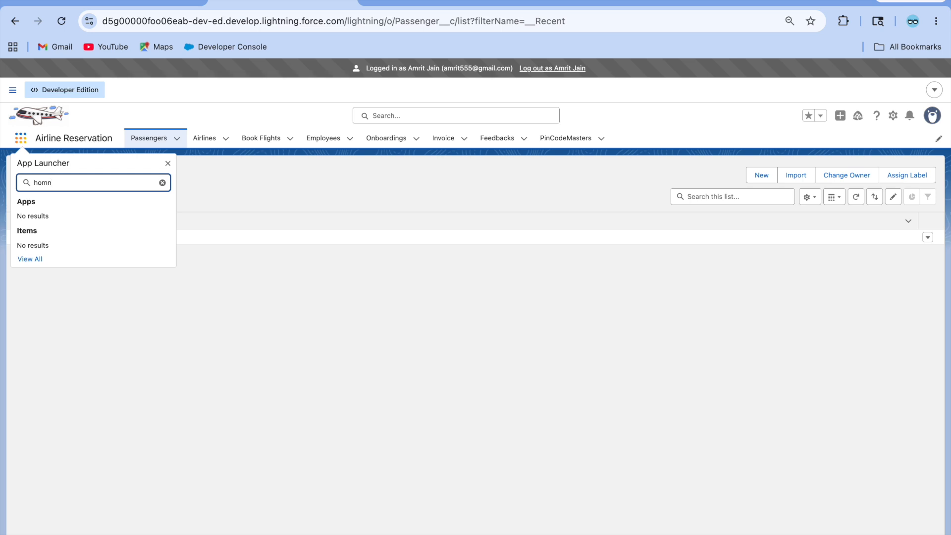
key(BackSpace)
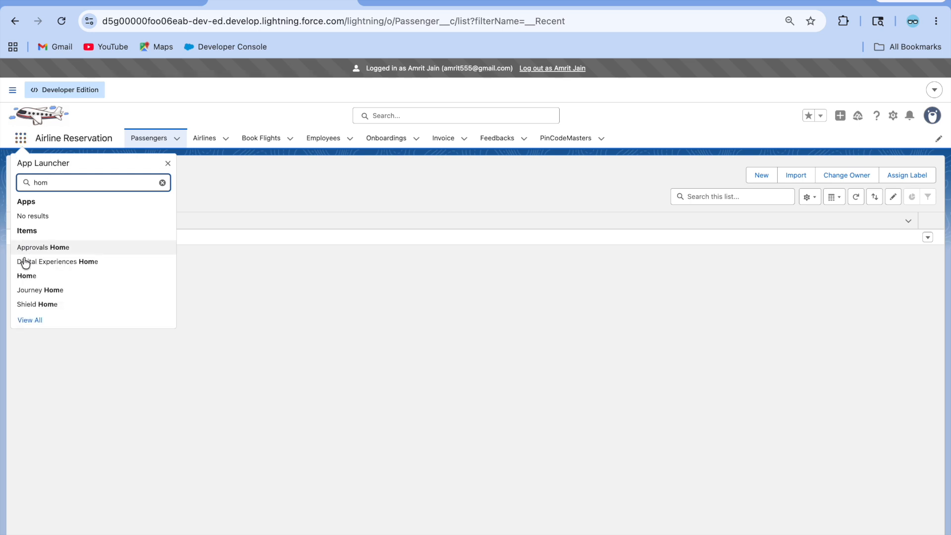
click(27, 275)
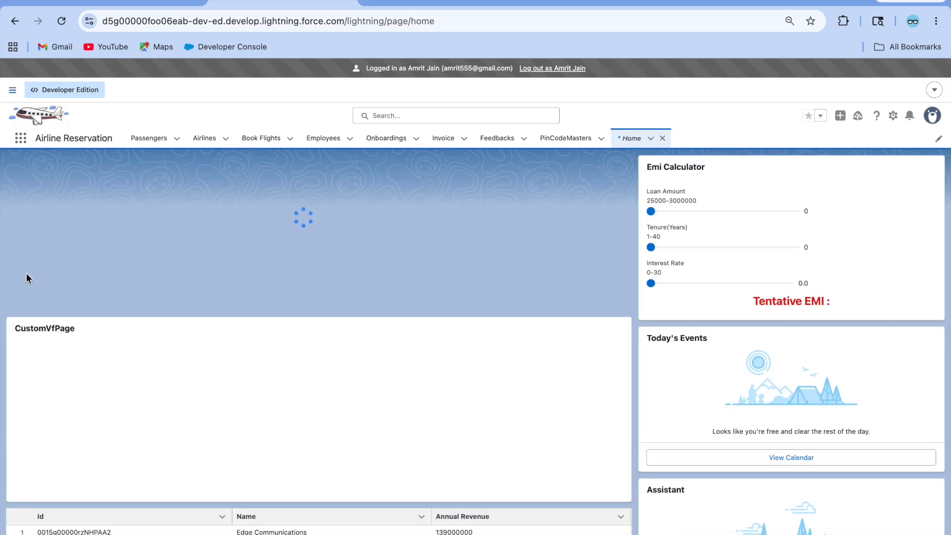
scroll(203, 347, down, 5)
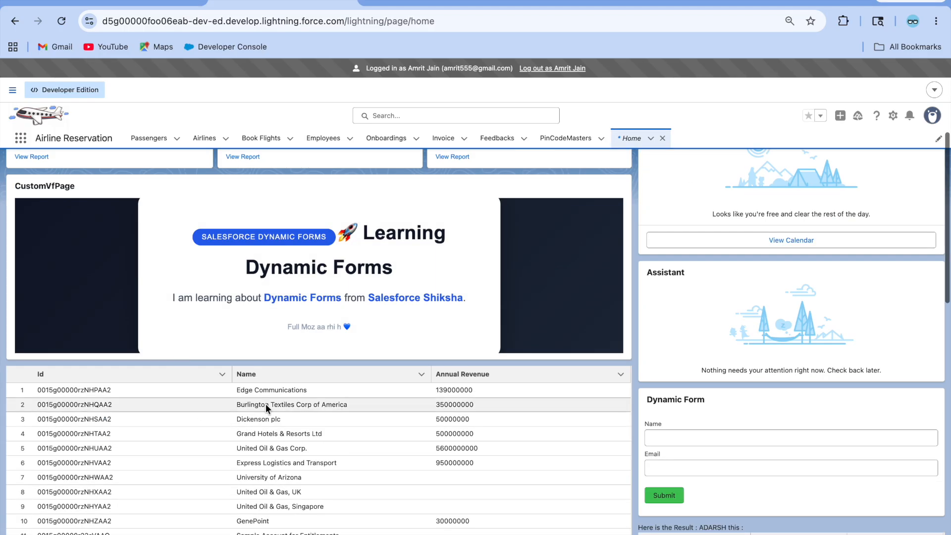
scroll(203, 347, up, 2)
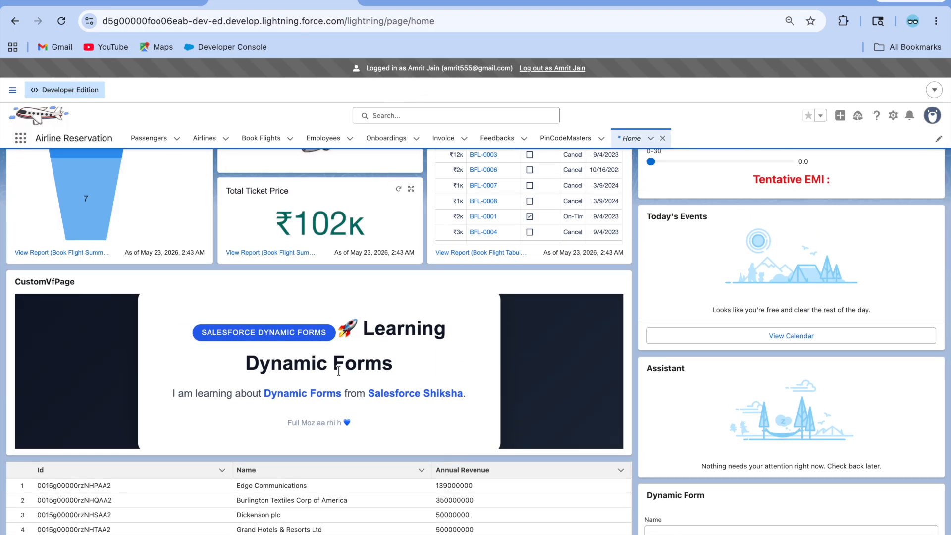
click(558, 69)
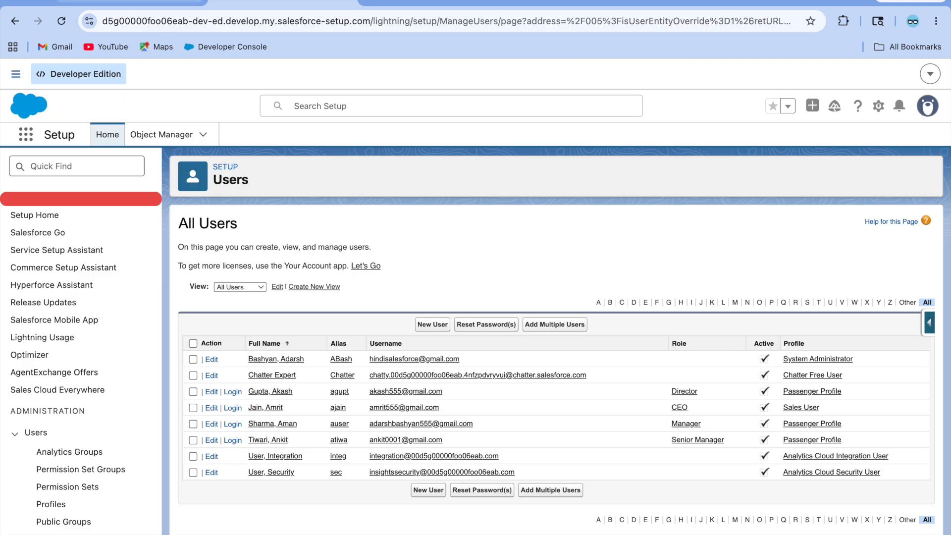
Step: Back as administrator, open the Home page in App Builder, exit, and go to Airlines
click(138, 1)
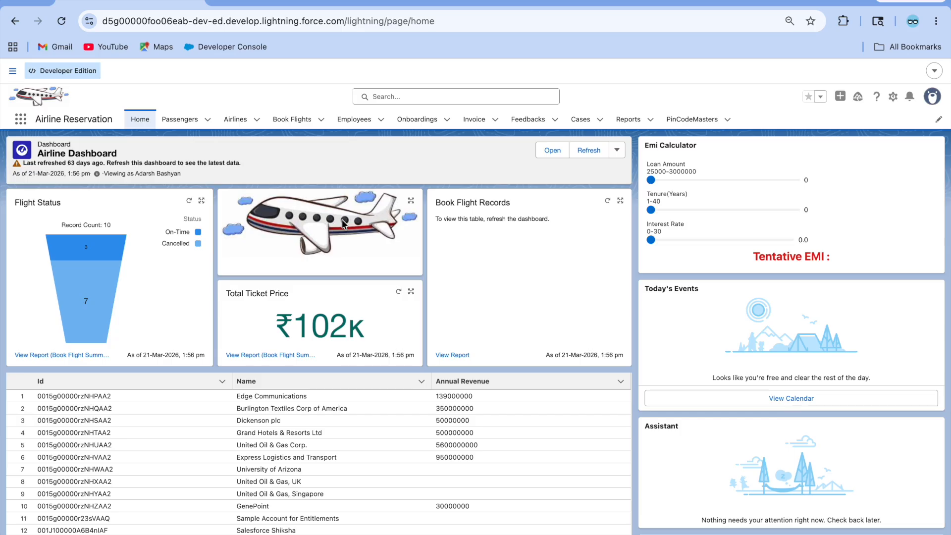
click(892, 99)
click(843, 218)
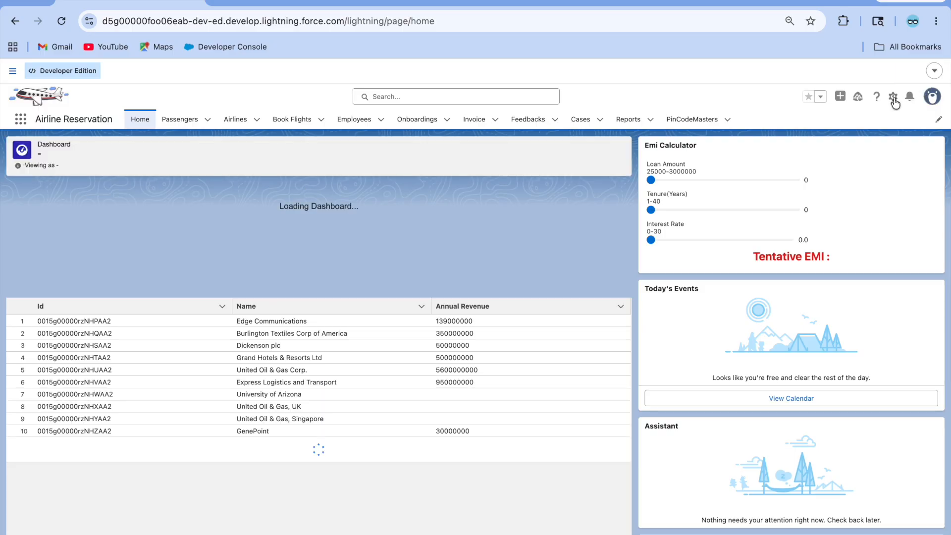
click(893, 97)
click(824, 248)
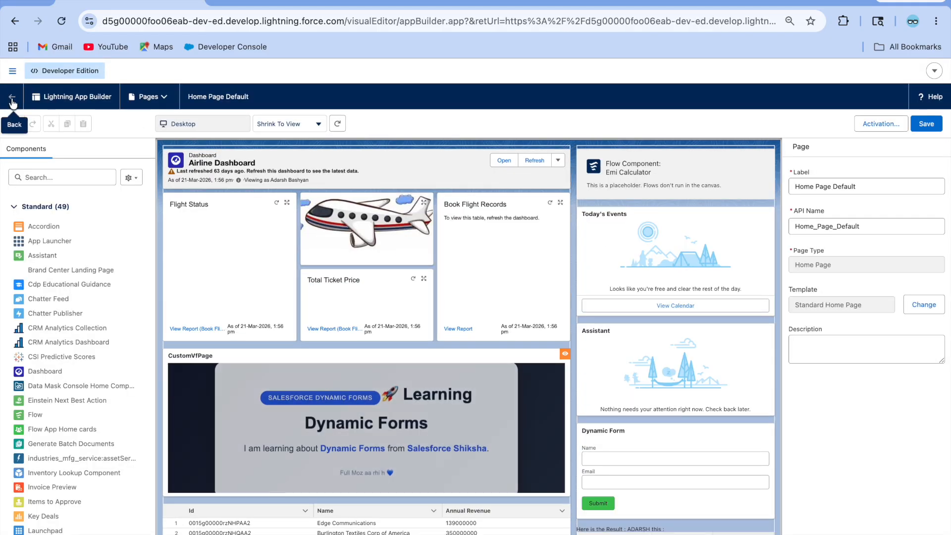
click(13, 103)
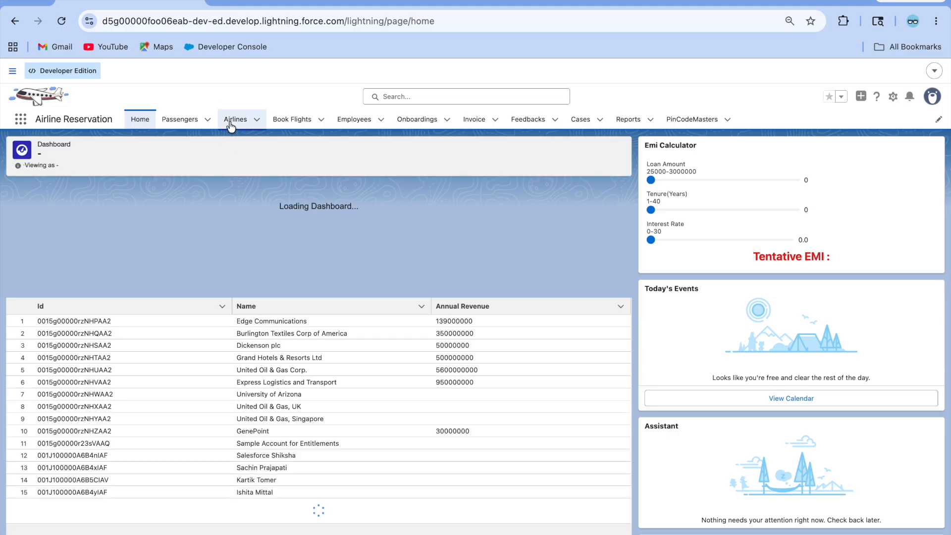
click(230, 124)
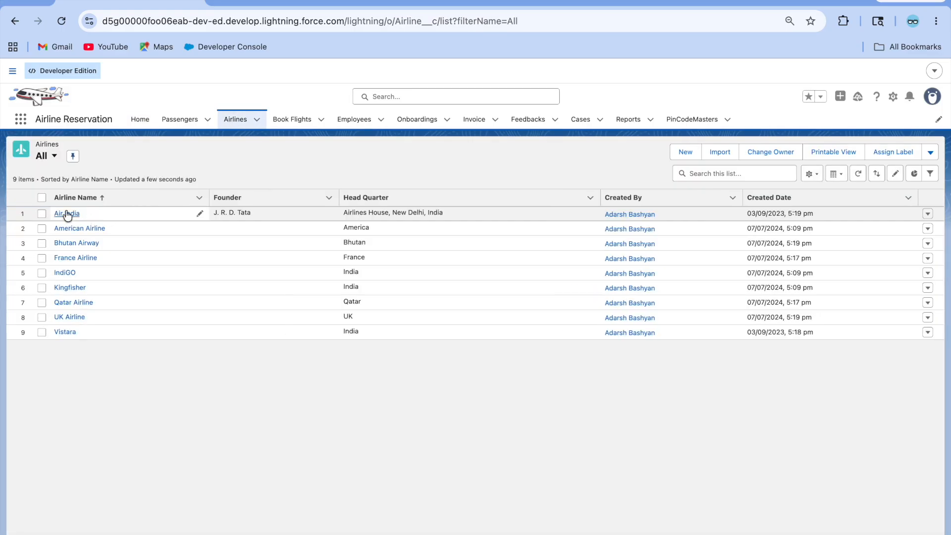
Step: Open the Air India record and edit its record page in App Builder
click(67, 213)
click(894, 98)
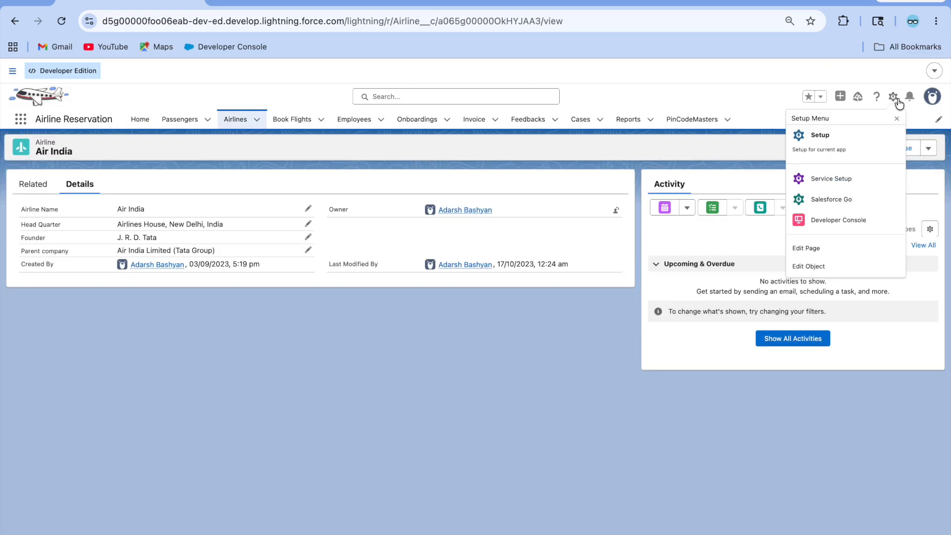
click(834, 248)
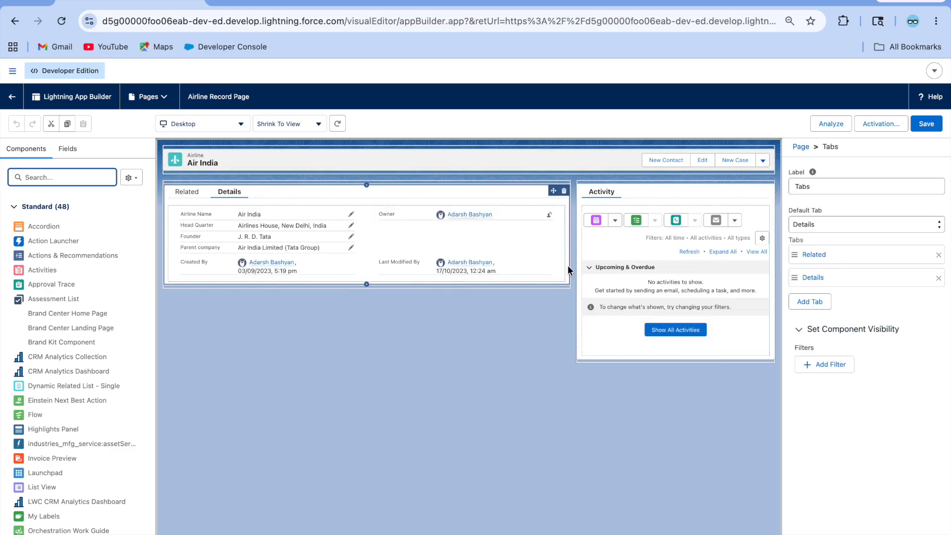
Step: Upgrade the Record Detail to Dynamic Forms using fields from the Airline Layout
click(472, 231)
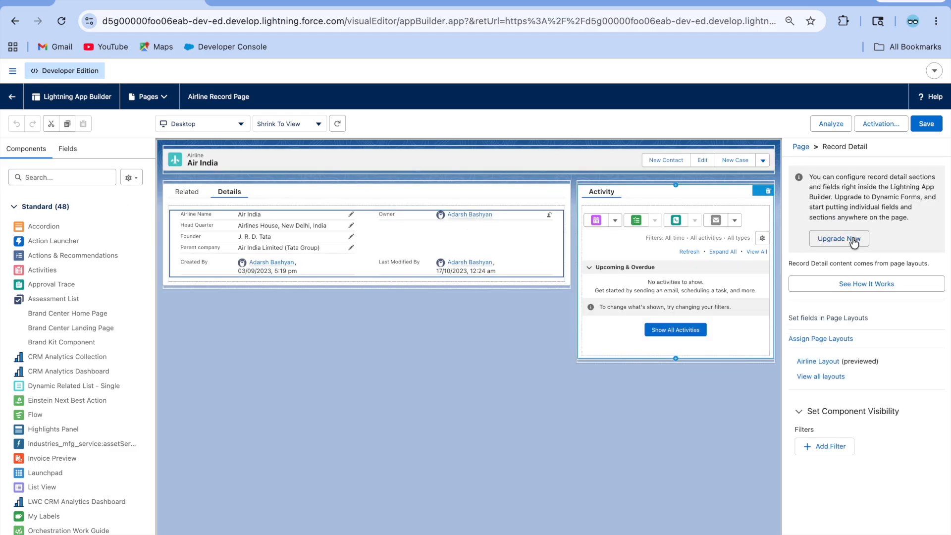
click(851, 238)
click(758, 457)
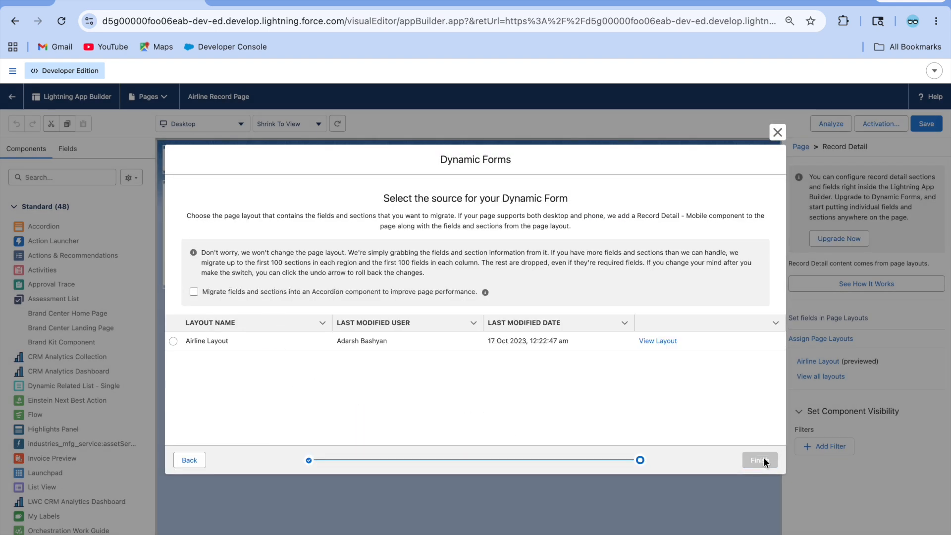
click(173, 341)
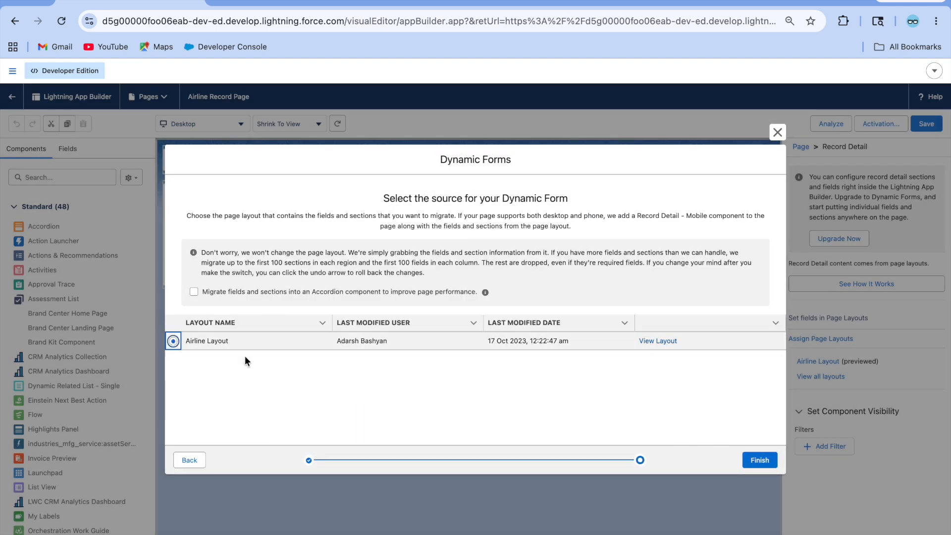
click(751, 463)
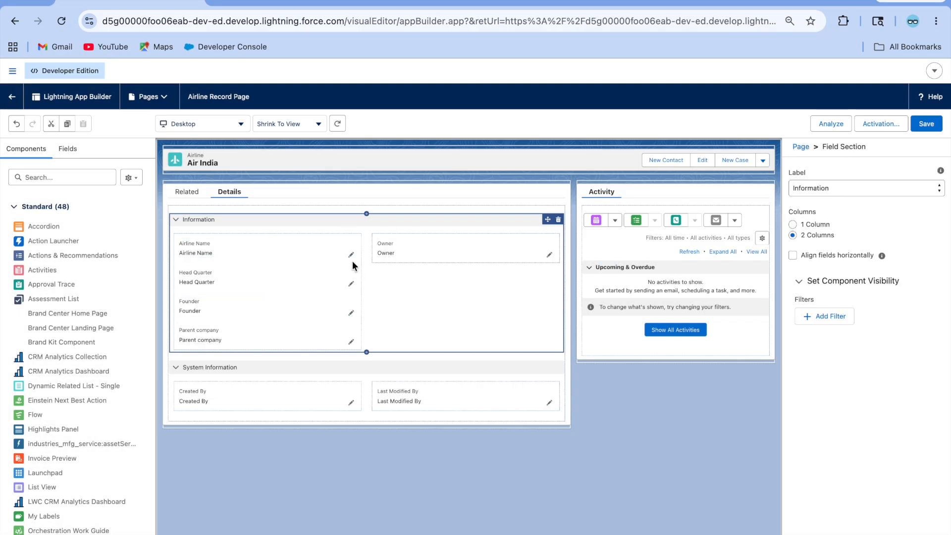
click(296, 255)
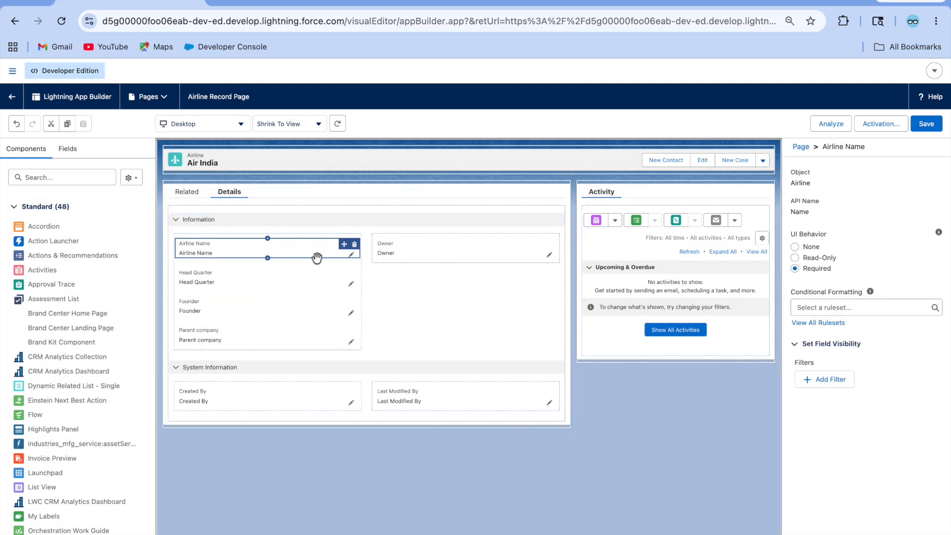
Step: Add an Airline Name visibility filter on Device Form Factor equal to Desktop
click(829, 379)
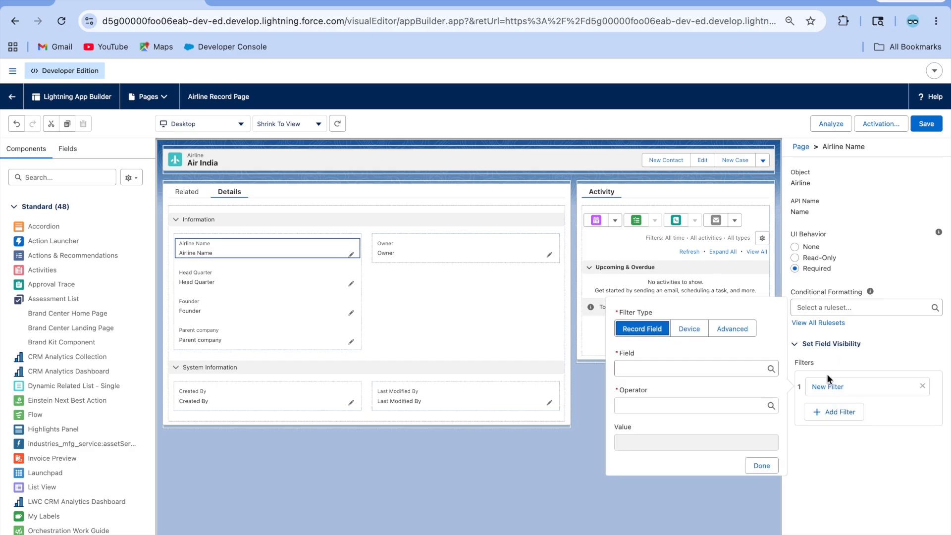
click(684, 328)
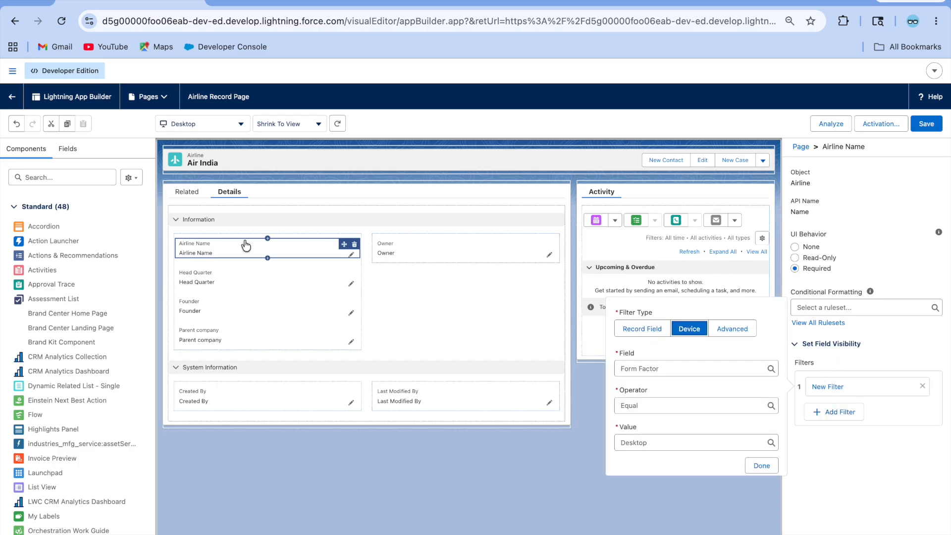
click(683, 370)
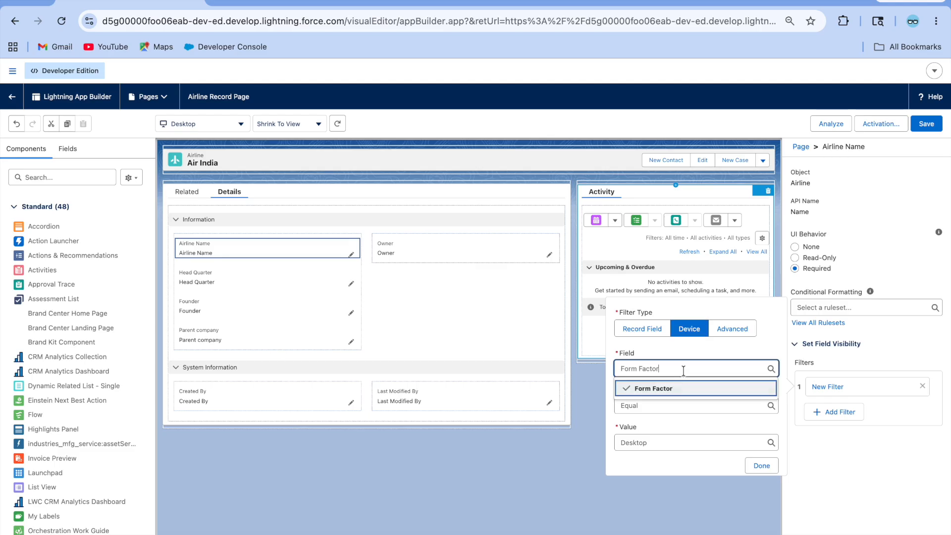
click(679, 426)
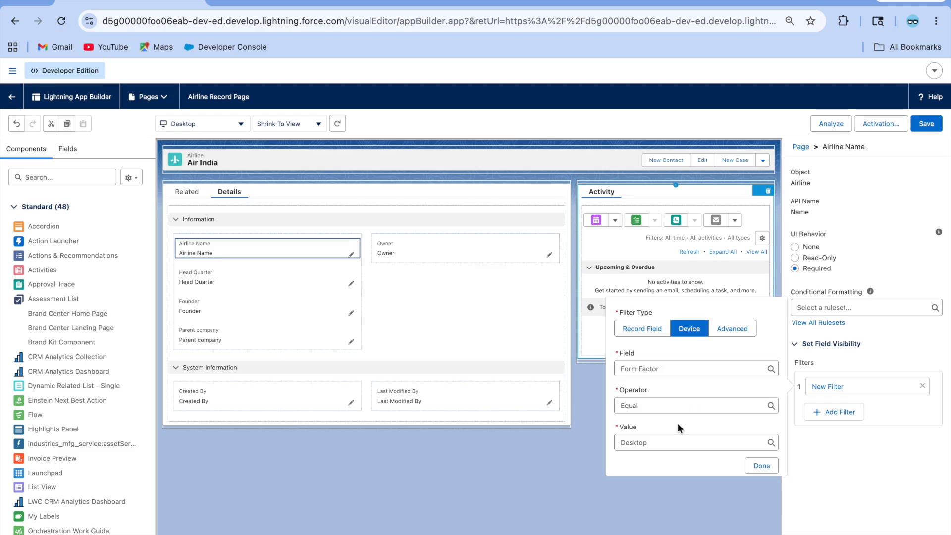
click(654, 441)
click(652, 478)
click(655, 443)
click(659, 480)
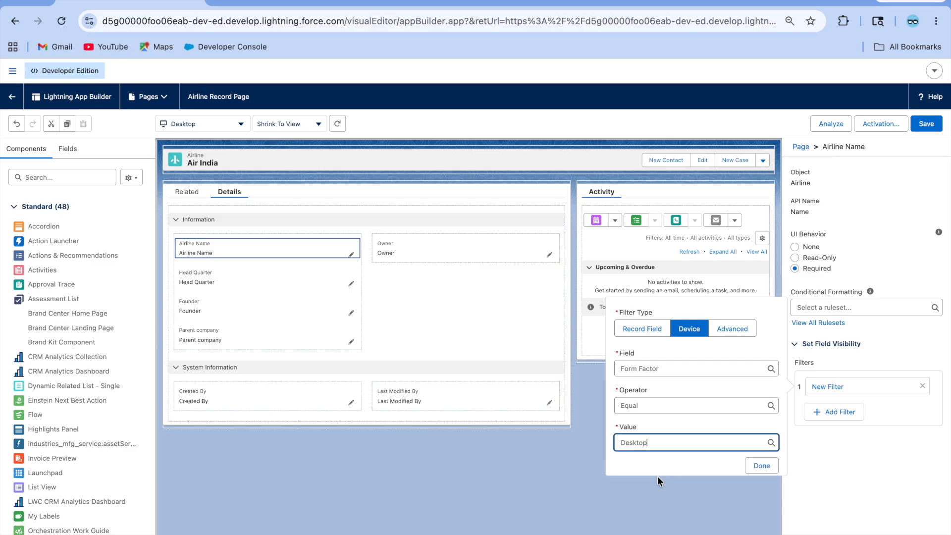
click(654, 424)
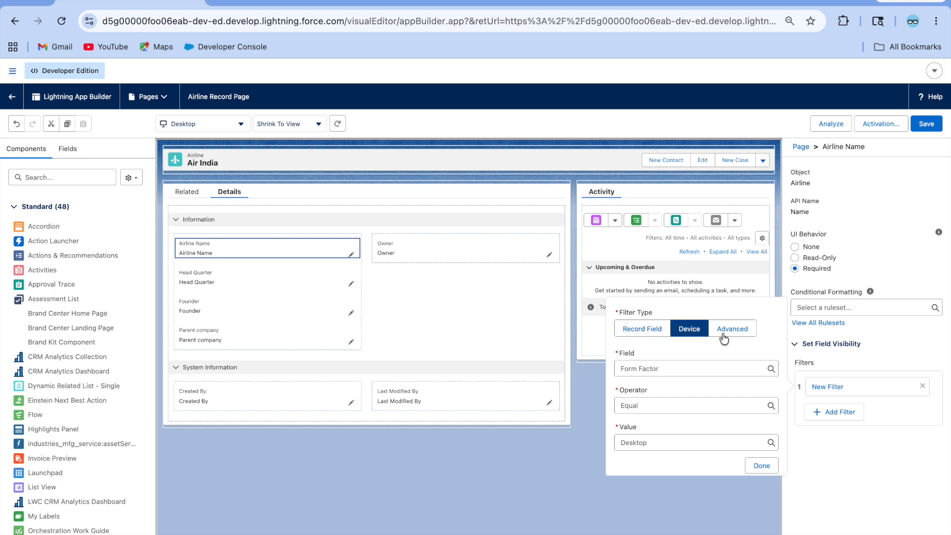
Step: Switch the filter to an Advanced Record Field condition and leave the builder unsaved
click(747, 336)
click(640, 329)
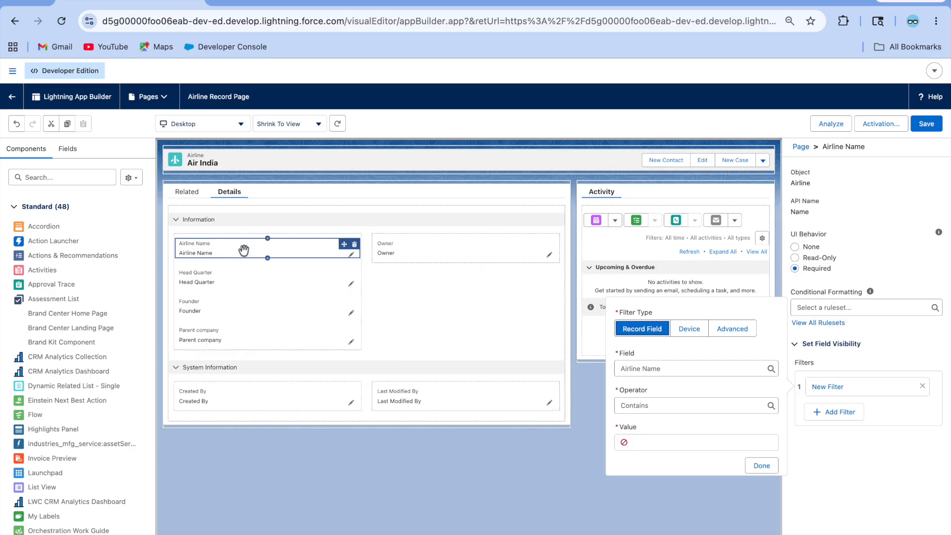
click(10, 101)
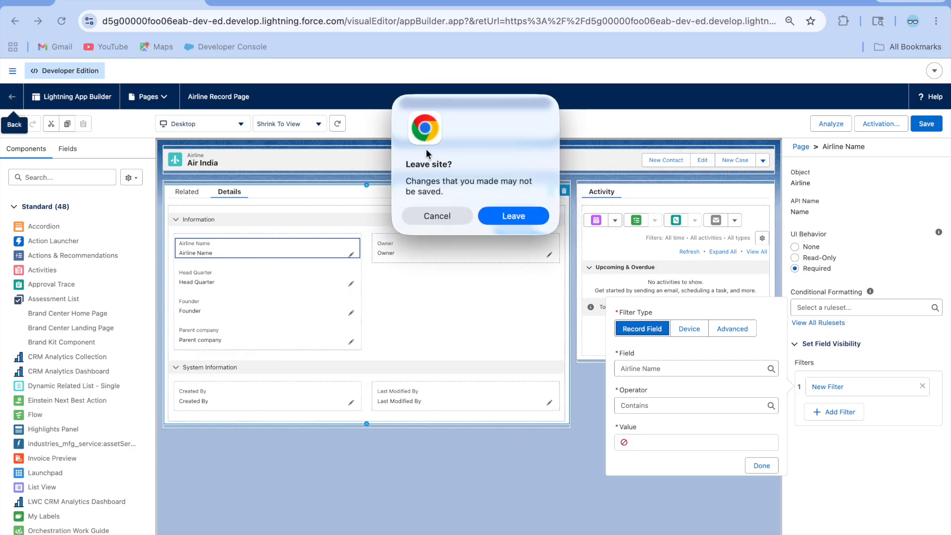
Step: Leave the Airline page editor unsaved, open the first Employees record, and start editing its page
click(521, 218)
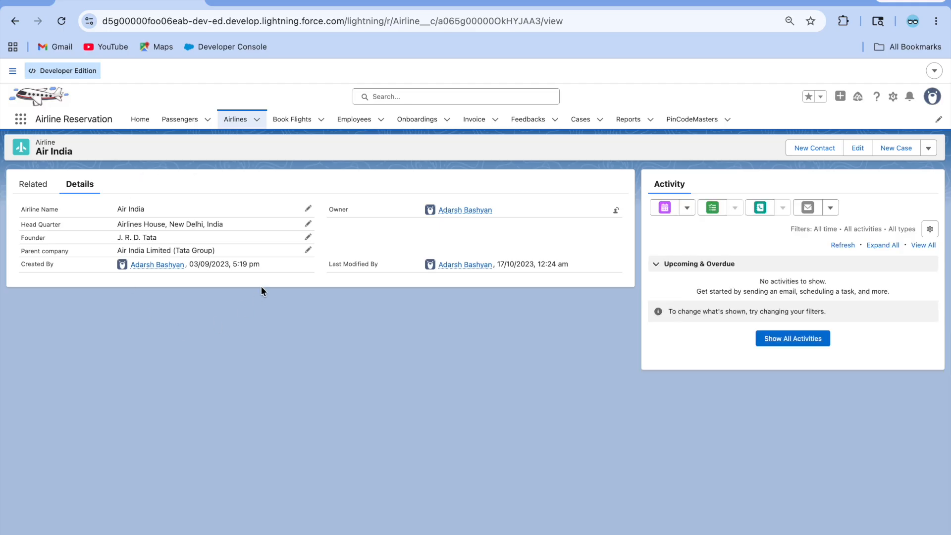
click(354, 120)
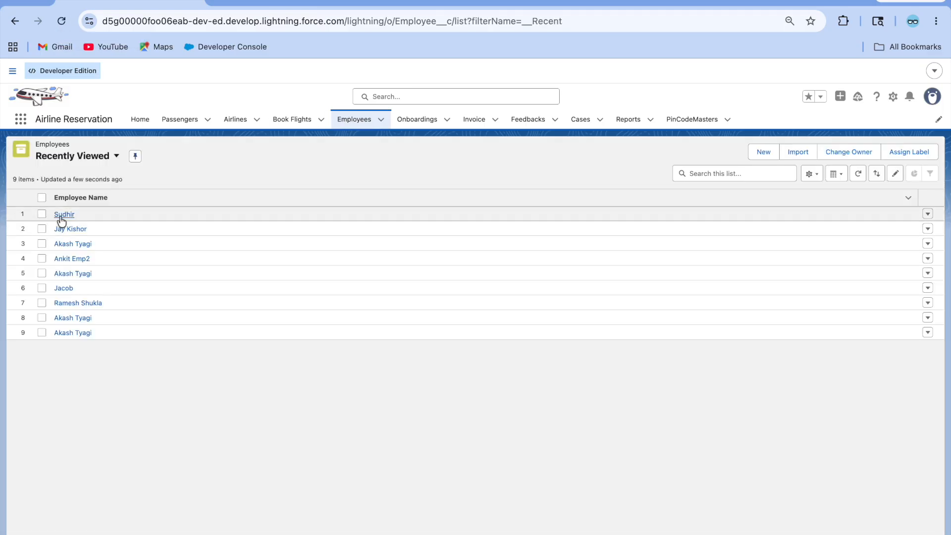
click(60, 215)
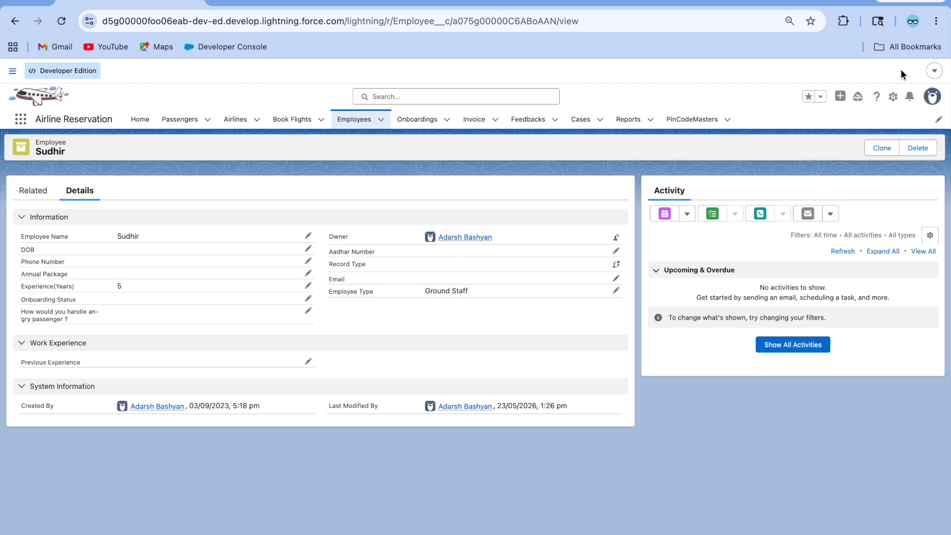
click(895, 95)
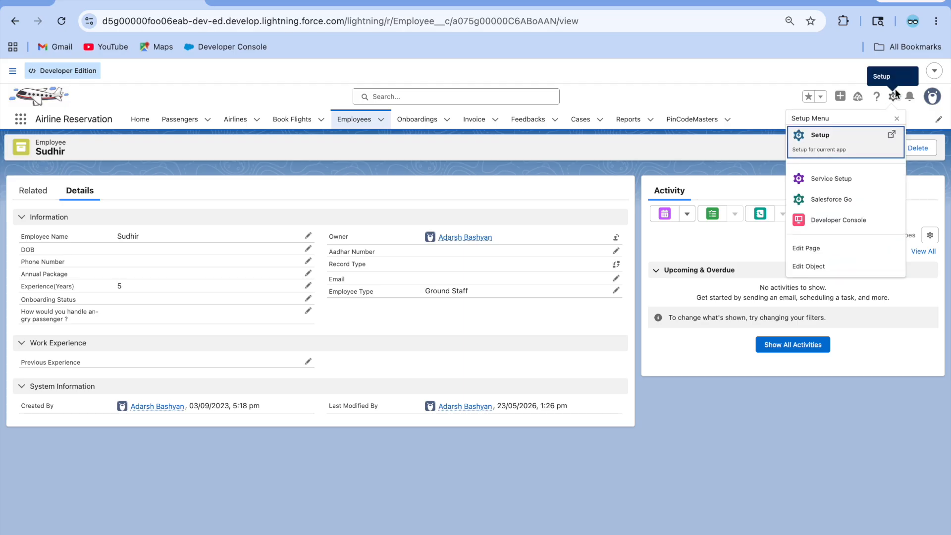
click(826, 250)
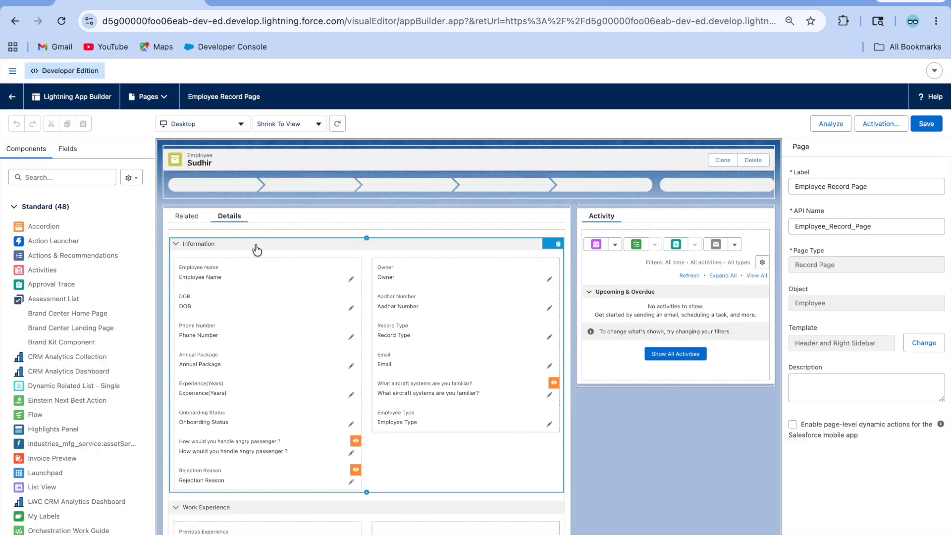
click(159, 95)
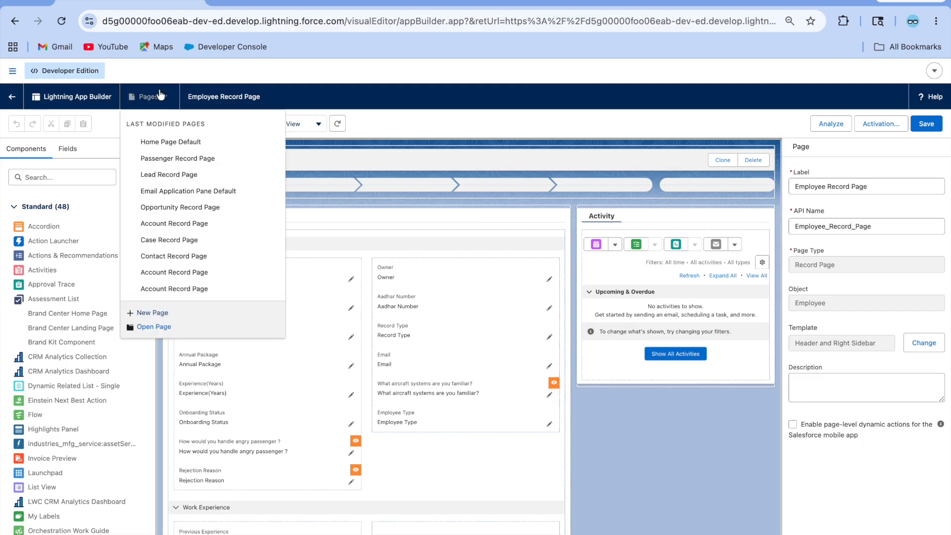
click(325, 100)
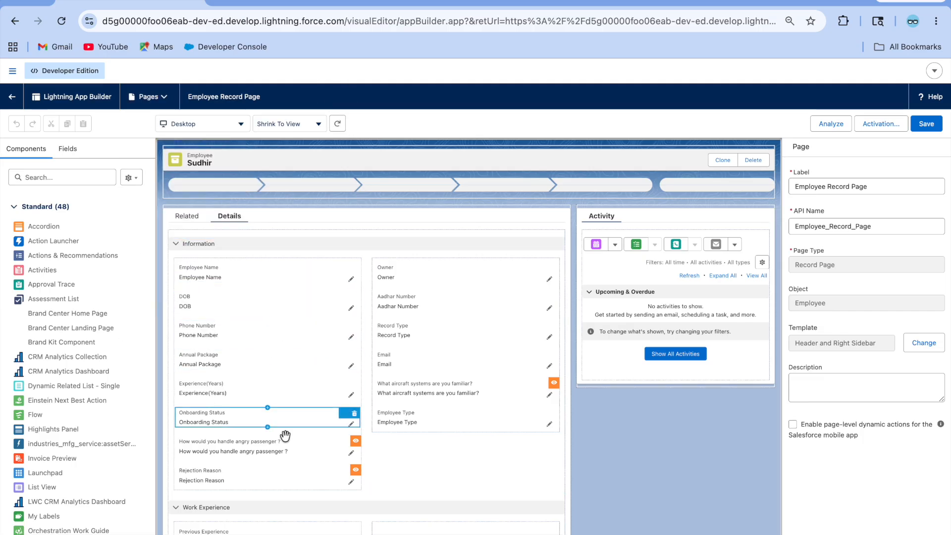
scroll(285, 436, down, 2)
scroll(287, 301, up, 2)
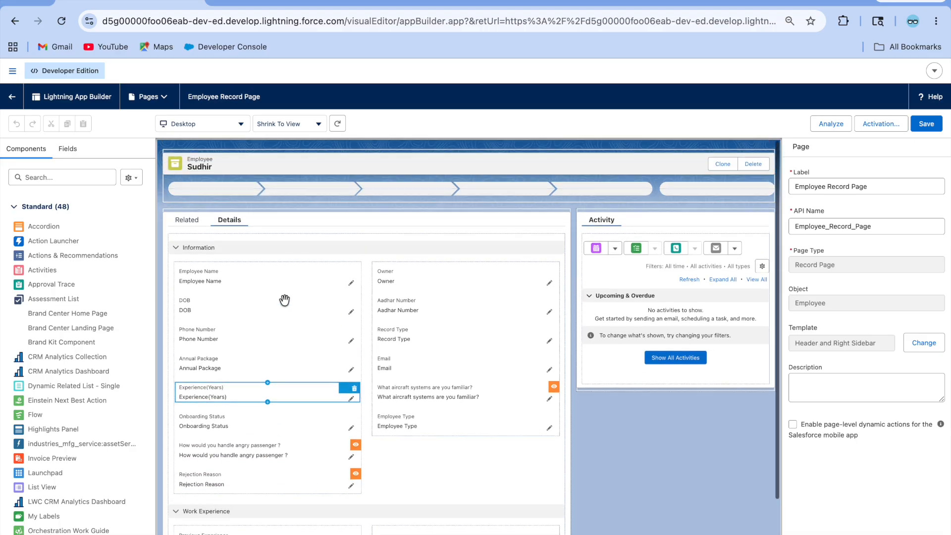
click(50, 171)
text(de)
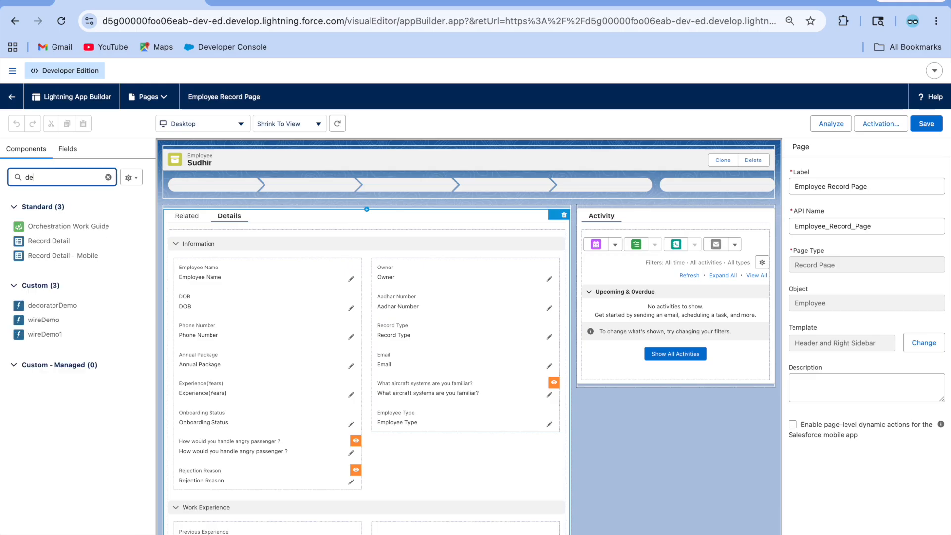
drag(55, 242, 266, 239)
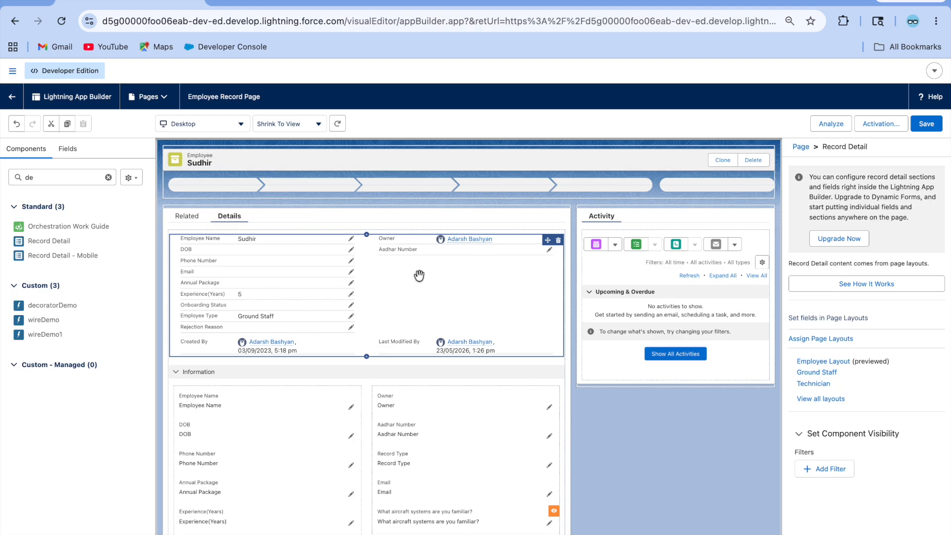
click(559, 240)
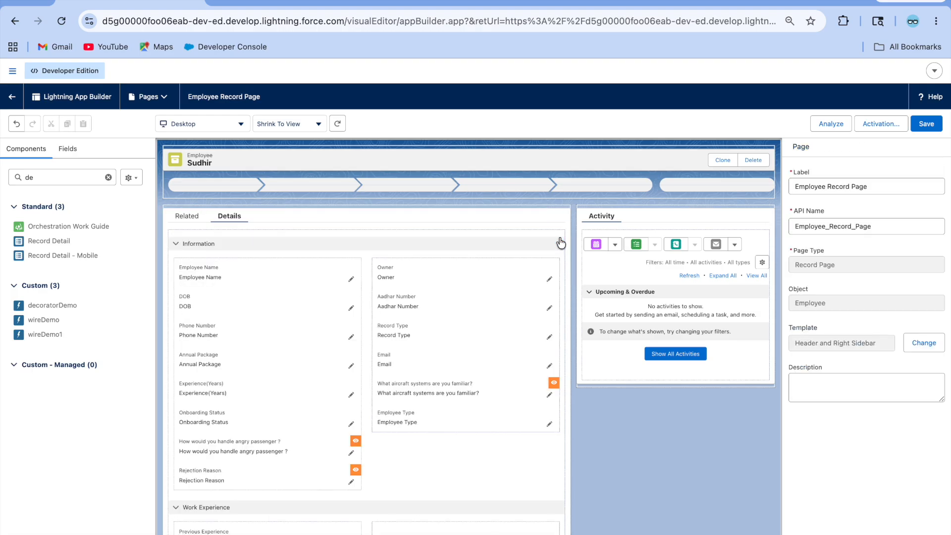
click(9, 99)
click(525, 216)
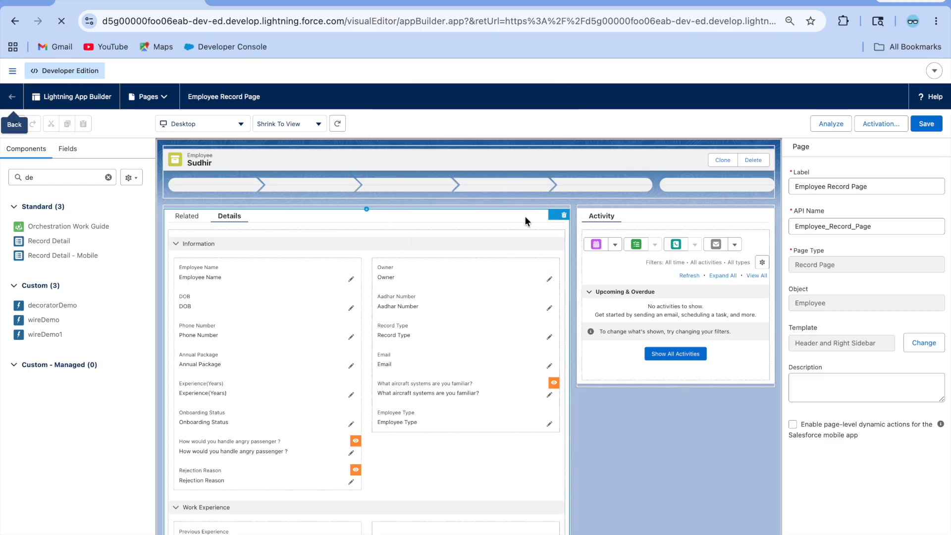